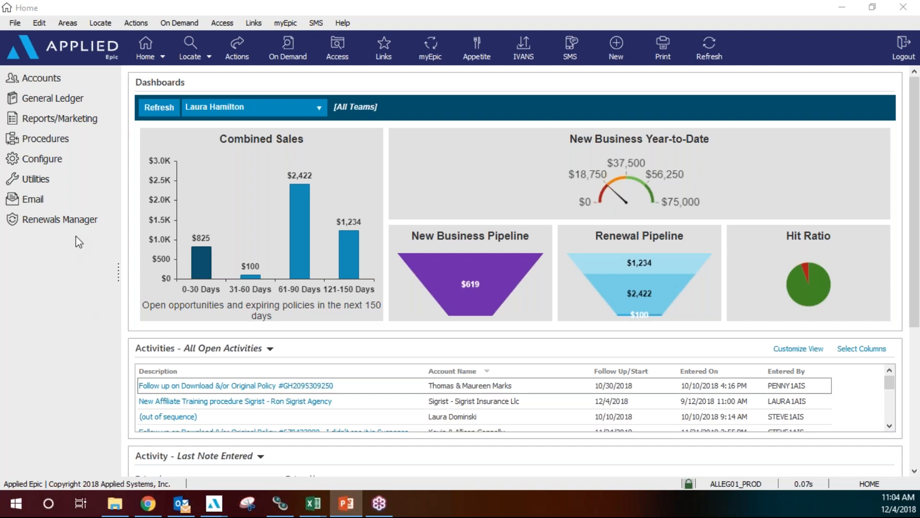
In the maximized Reports/Marketing window, select Holiday Card Client List from My Reports.
{"action": "left_click", "coordinate": [89, 119]}
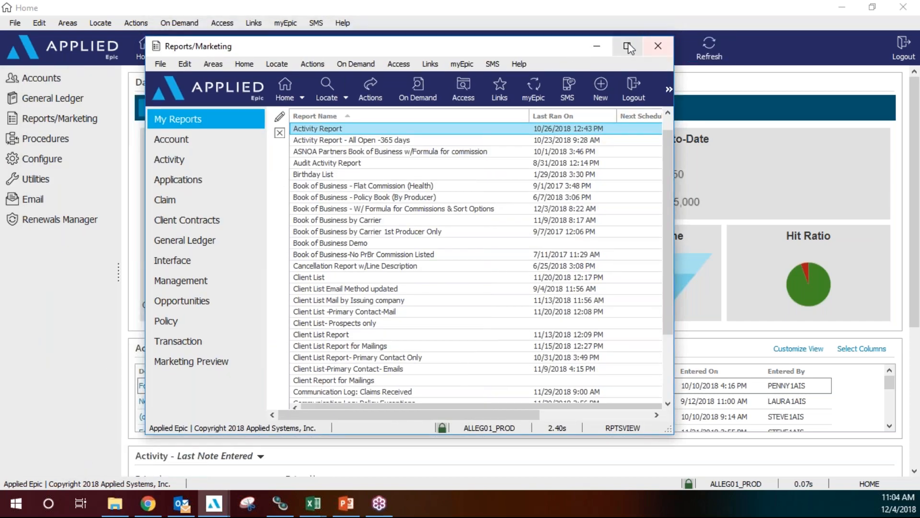
{"action": "left_click", "coordinate": [628, 43]}
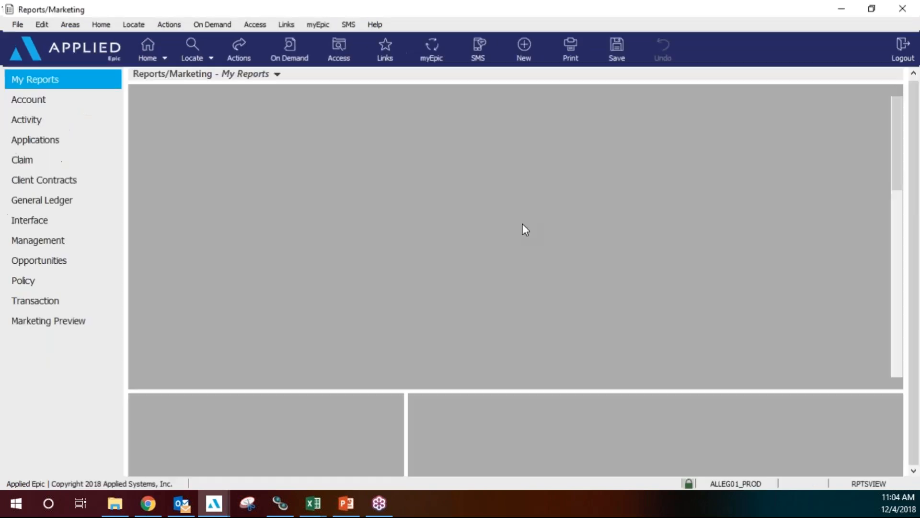
{"action": "left_click", "coordinate": [297, 265]}
{"action": "scroll", "coordinate": [294, 271], "scroll_direction": "down", "scroll_amount": 6}
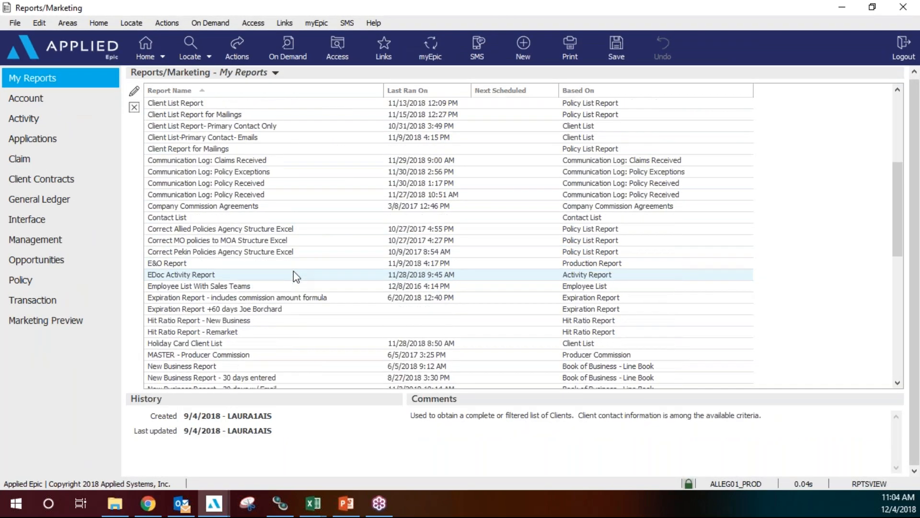
{"action": "left_click", "coordinate": [206, 343]}
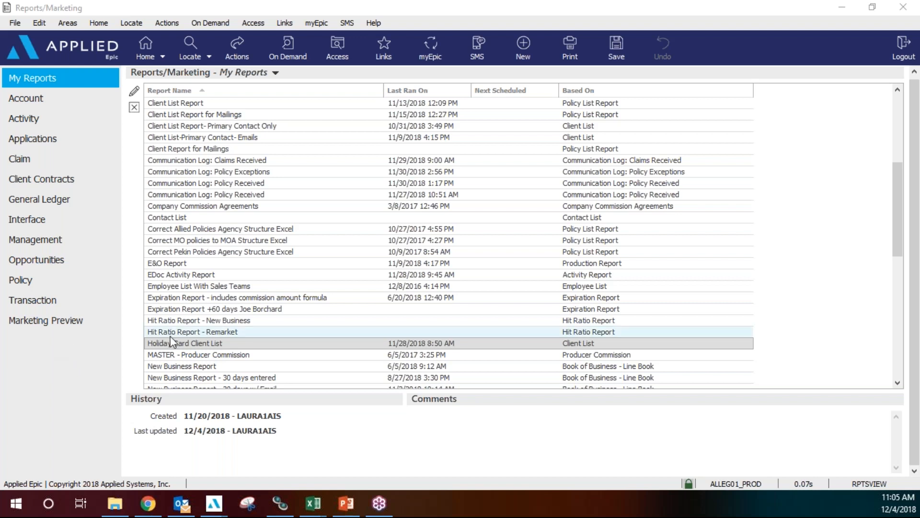
{"action": "left_click", "coordinate": [182, 343]}
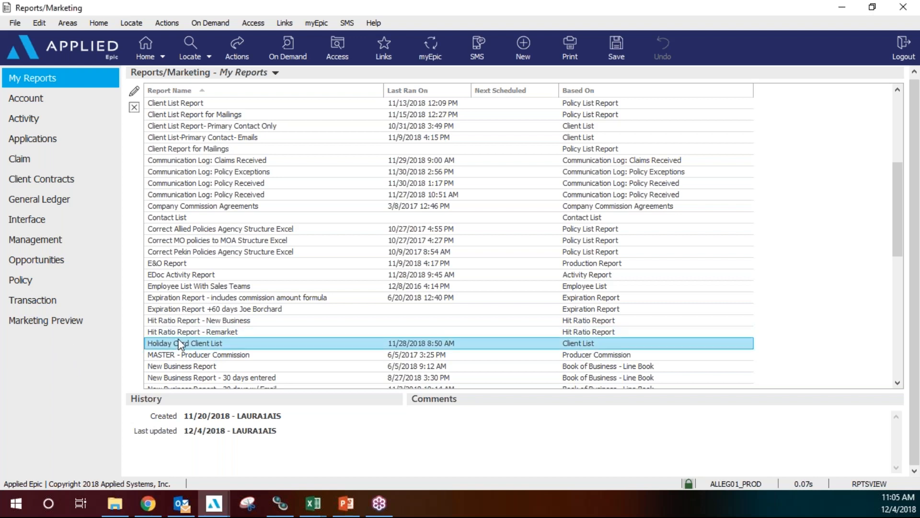
{"action": "left_click", "coordinate": [134, 90]}
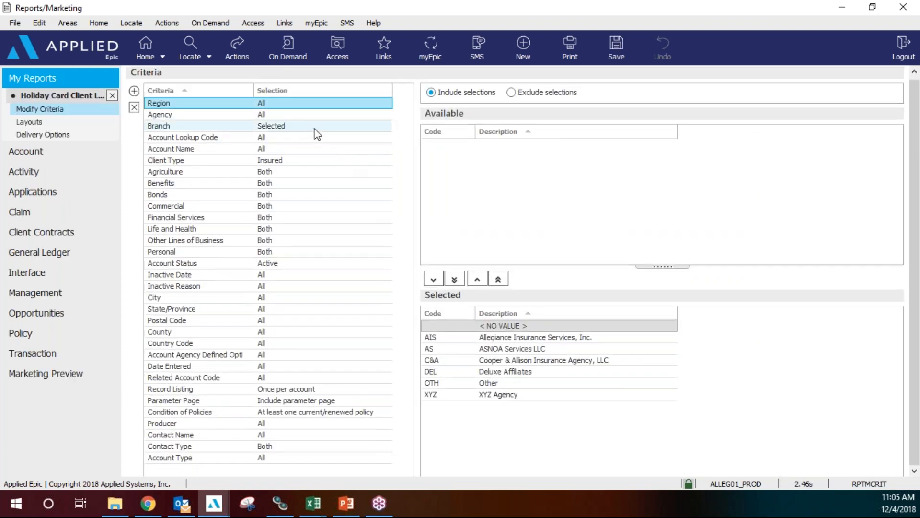
{"action": "left_click", "coordinate": [314, 129]}
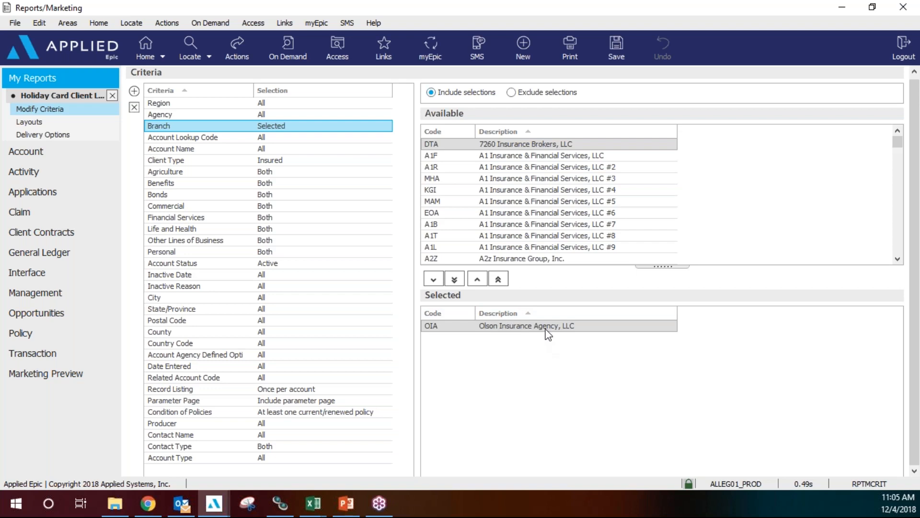
{"action": "left_click", "coordinate": [112, 99]}
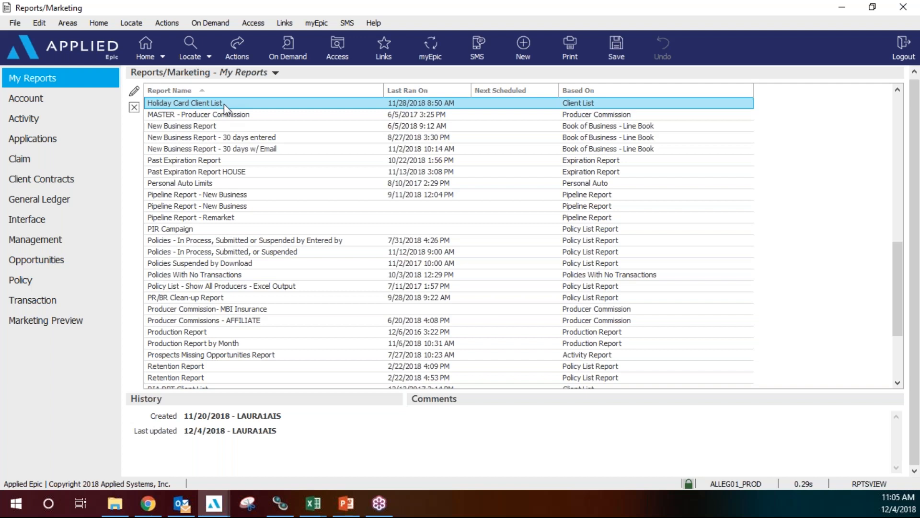
Generate Holiday Card Client List, replacing Client List for sending Mail.xlsx, and bring up the workbook.
{"action": "left_click", "coordinate": [237, 50]}
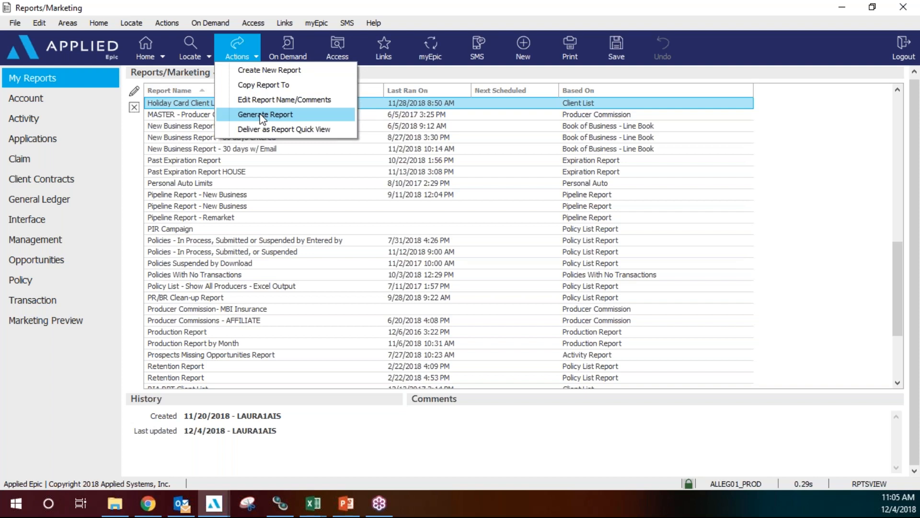
{"action": "left_click", "coordinate": [262, 115]}
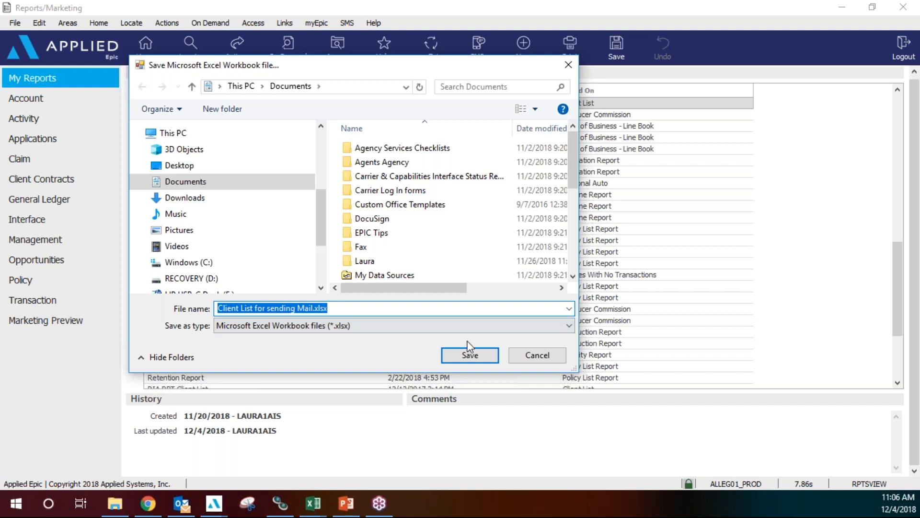
{"action": "left_click", "coordinate": [481, 359]}
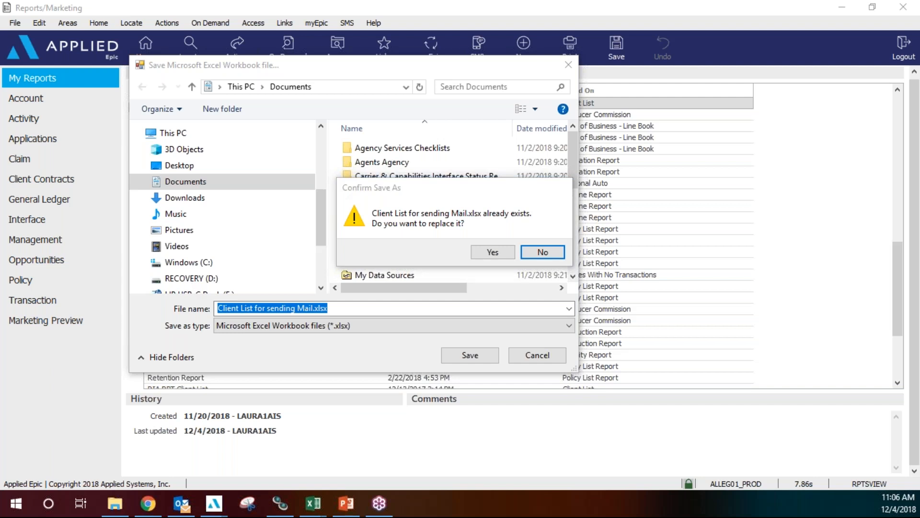
{"action": "left_click", "coordinate": [494, 252]}
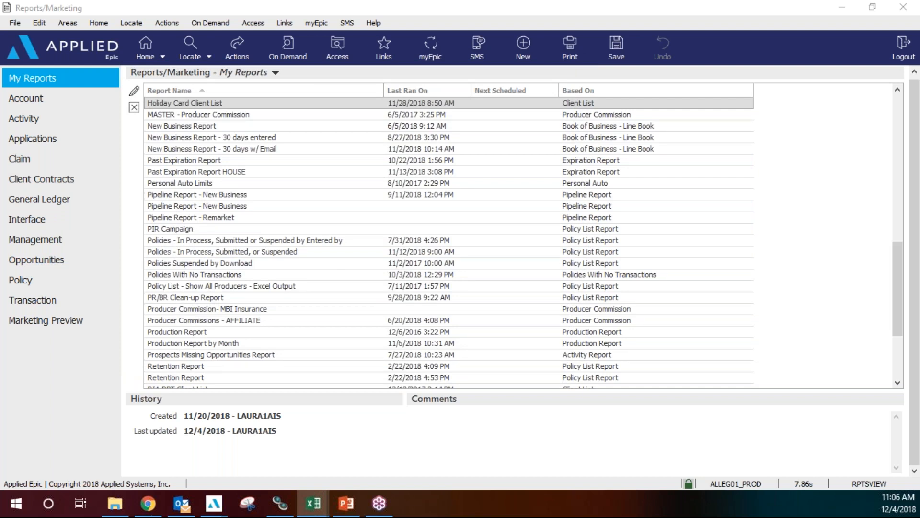
{"action": "left_click", "coordinate": [313, 503]}
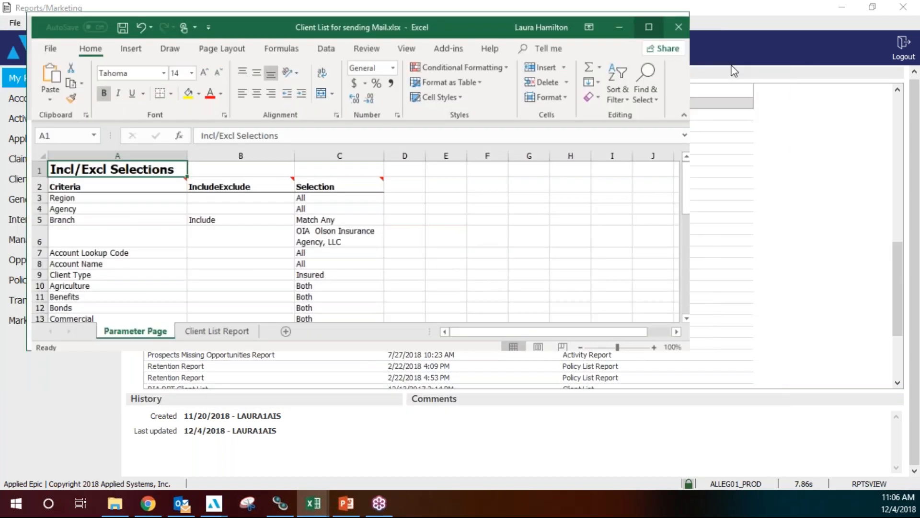
Scan the Olson Insurance Agency rows on the Client List Report sheet, then reopen the report's criteria in Epic.
{"action": "left_click", "coordinate": [737, 64]}
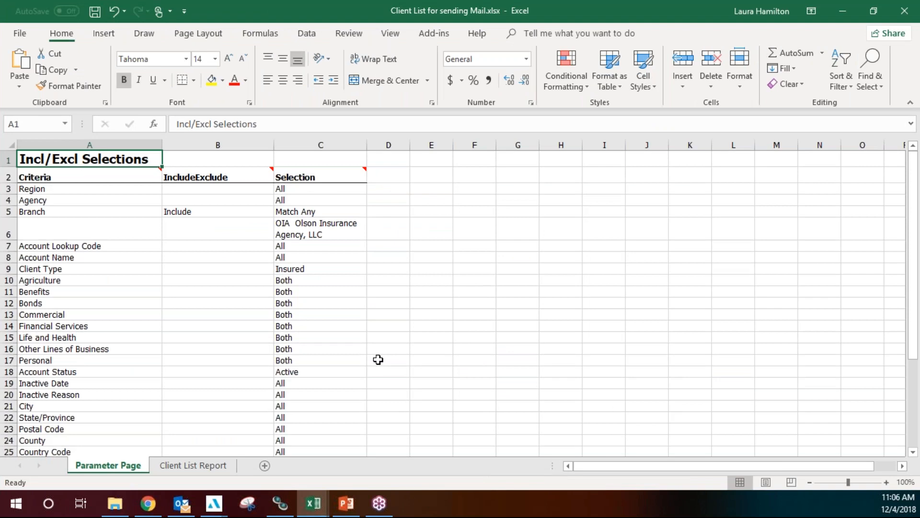
{"action": "left_click", "coordinate": [217, 468]}
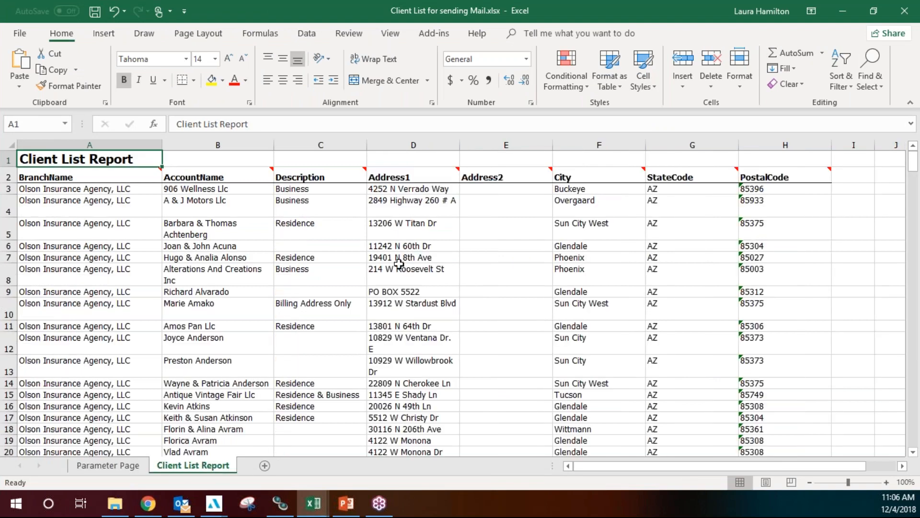
{"action": "scroll", "coordinate": [399, 263], "scroll_direction": "down", "scroll_amount": 3}
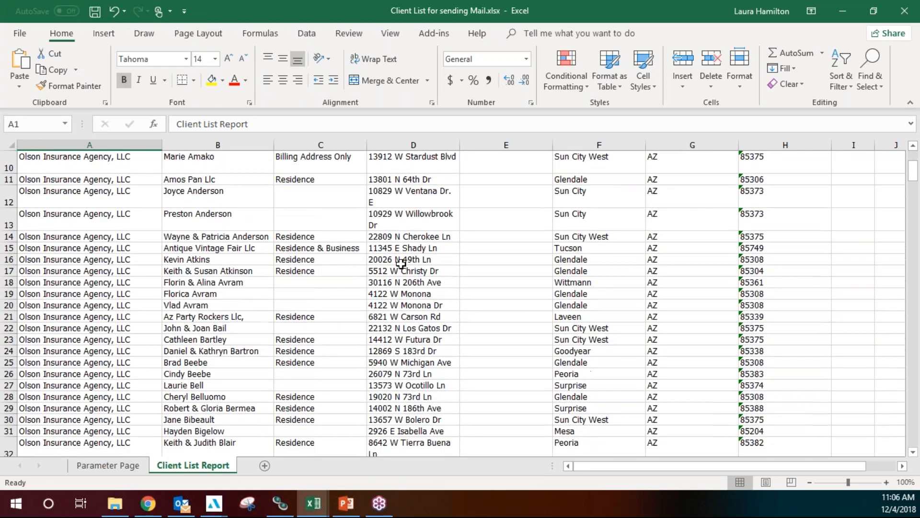
{"action": "scroll", "coordinate": [400, 263], "scroll_direction": "up", "scroll_amount": 3}
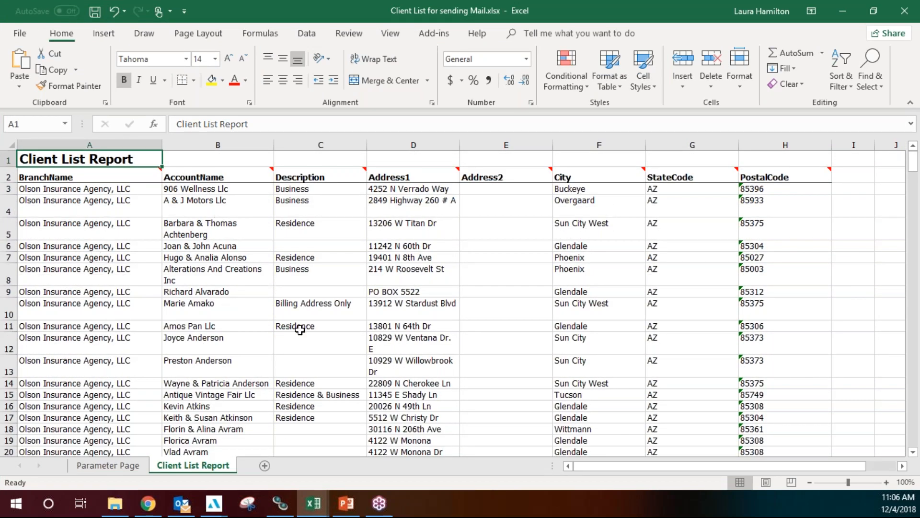
{"action": "scroll", "coordinate": [301, 330], "scroll_direction": "down", "scroll_amount": 6}
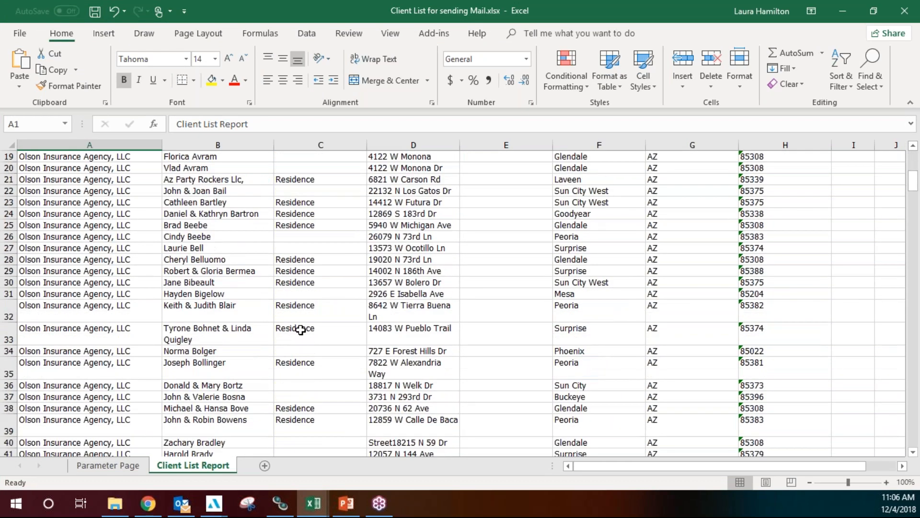
{"action": "left_click", "coordinate": [842, 11]}
{"action": "double_click", "coordinate": [158, 103]}
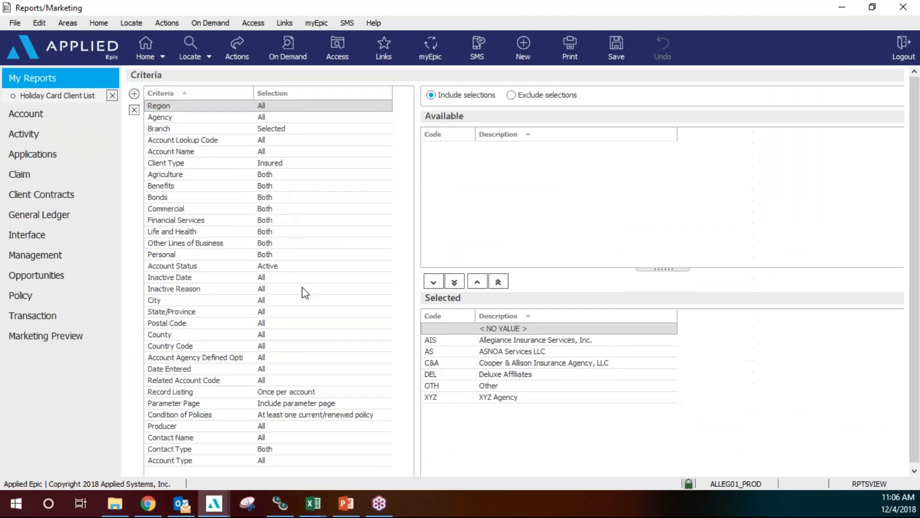
Show the Condition of Policies options, currently at least one current/renewed policy.
{"action": "left_click", "coordinate": [329, 412]}
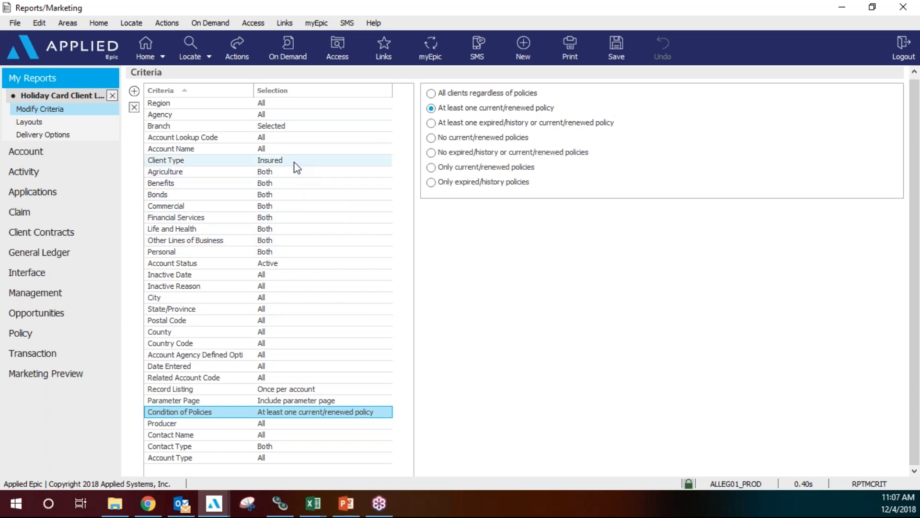
Check the Commercial, Client Type and Condition of Policies criteria, then close the report unchanged.
{"action": "left_click", "coordinate": [293, 207]}
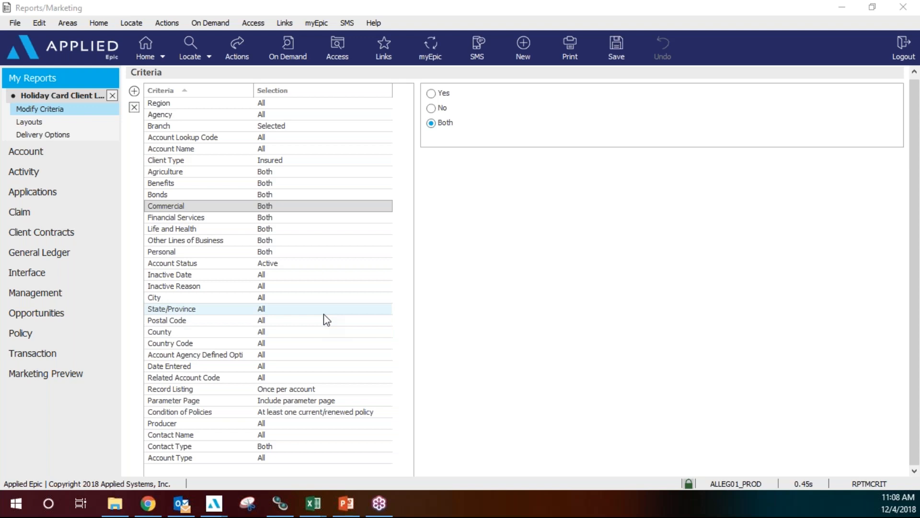
{"action": "left_click", "coordinate": [291, 161]}
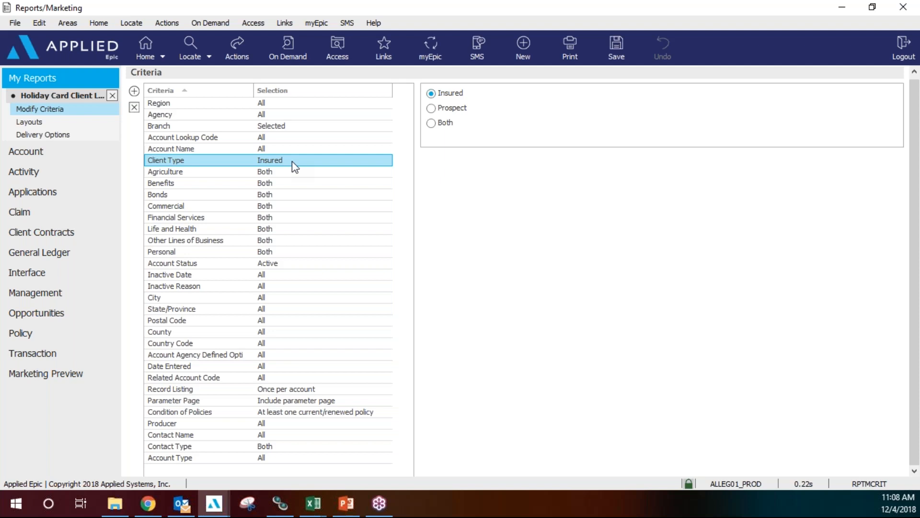
{"action": "left_click", "coordinate": [315, 412]}
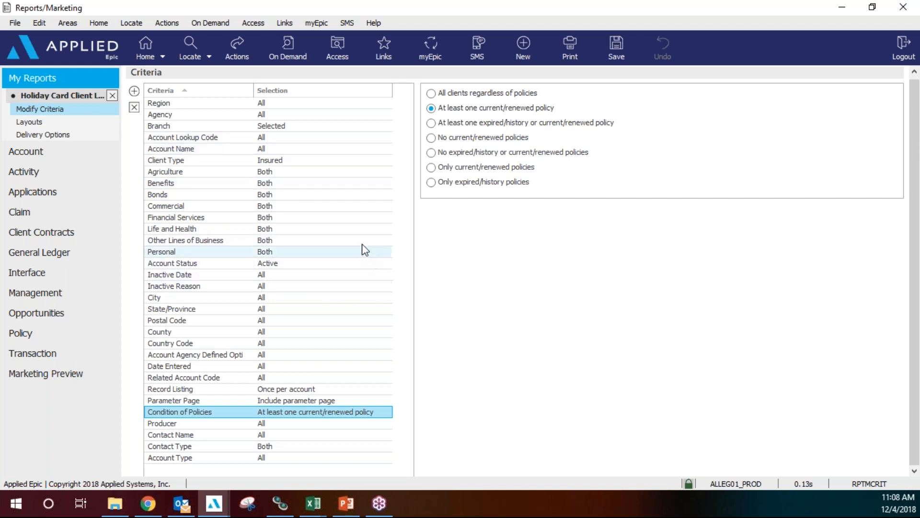
{"action": "left_click", "coordinate": [112, 96]}
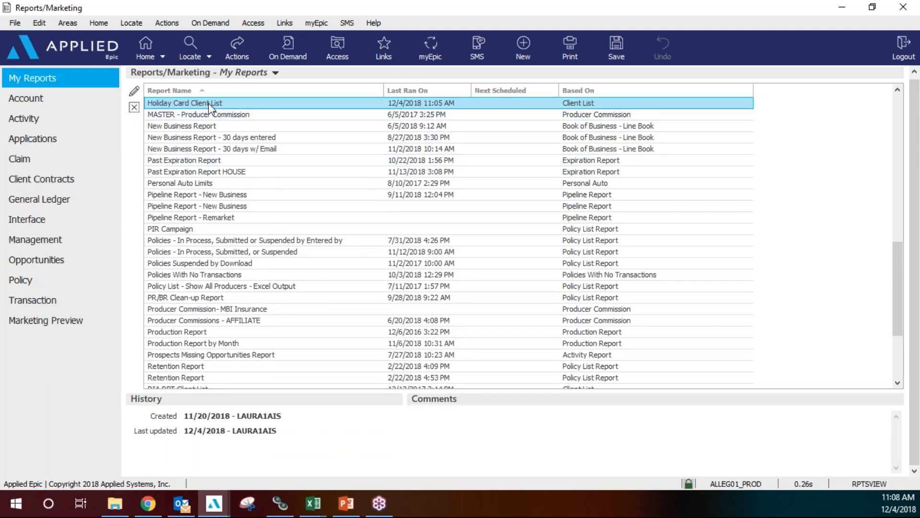
From Home, return to Reports/Marketing and regenerate the Holiday Card Client List report into Excel.
{"action": "left_click", "coordinate": [142, 47]}
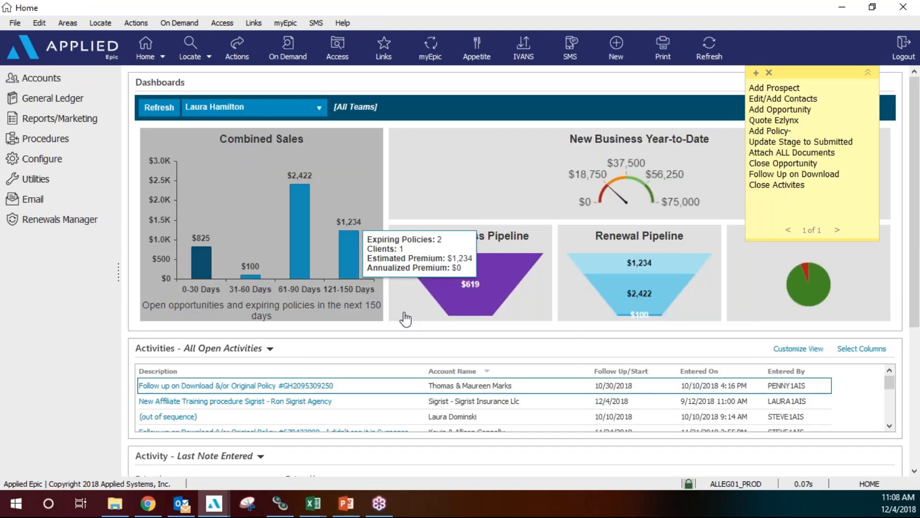
{"action": "left_click", "coordinate": [82, 119]}
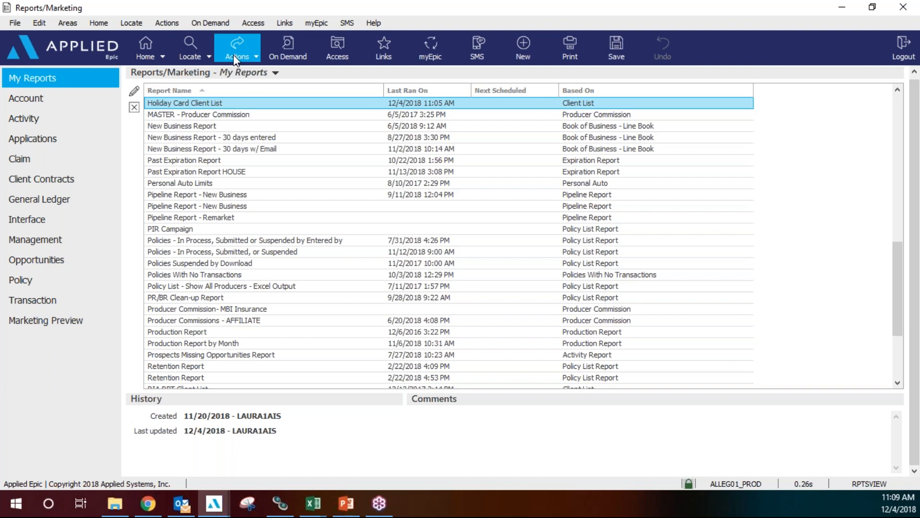
{"action": "left_click", "coordinate": [235, 58]}
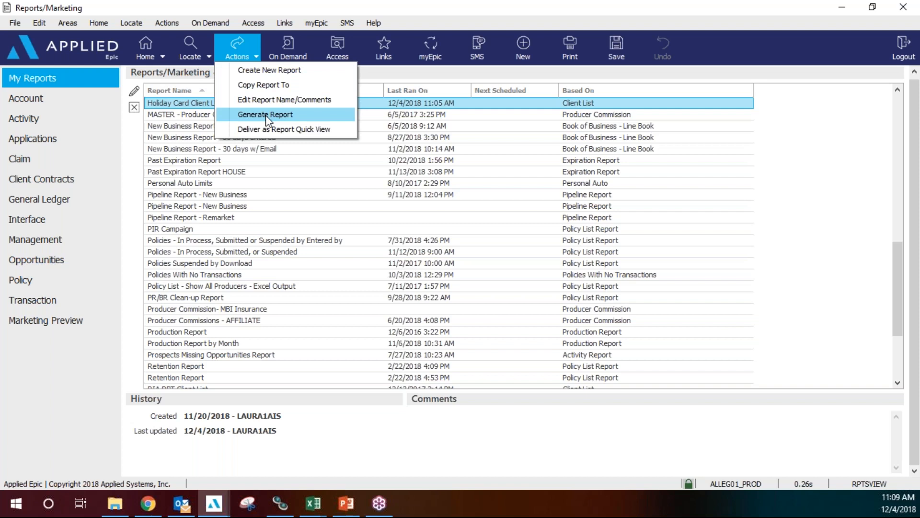
{"action": "left_click", "coordinate": [62, 324]}
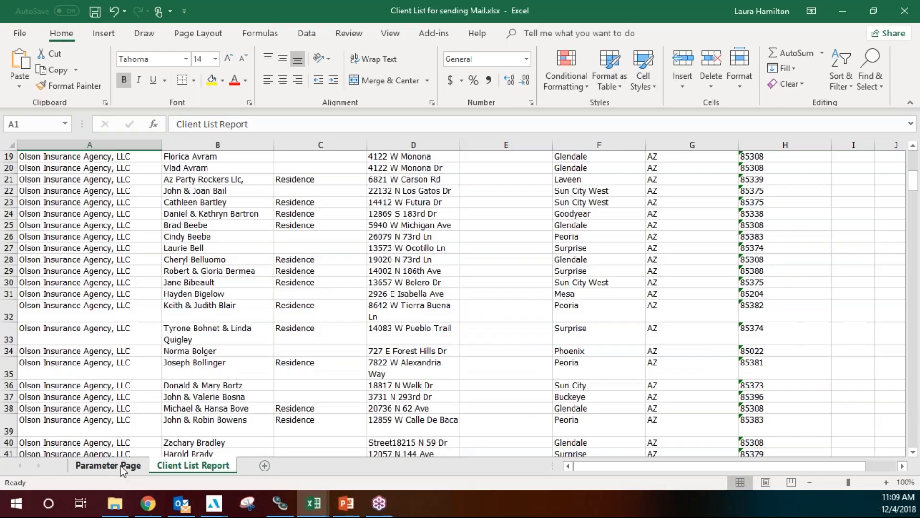
Look over the Parameter Page and Client List Report sheets, then minimize Excel to return to Epic.
{"action": "left_click", "coordinate": [126, 466]}
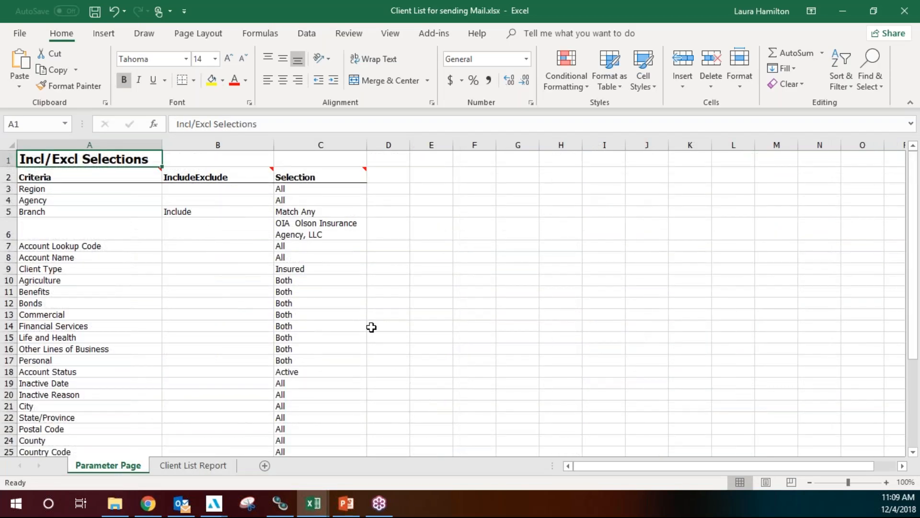
{"action": "left_click", "coordinate": [194, 466]}
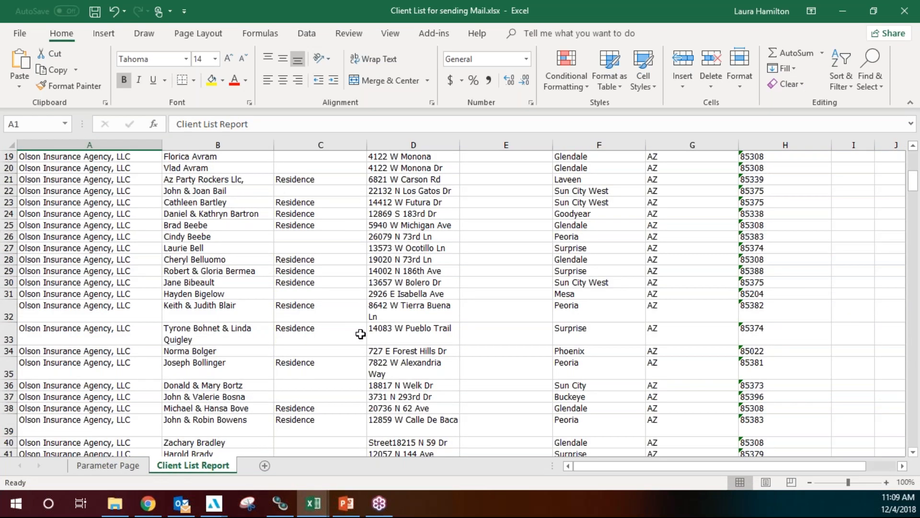
{"action": "scroll", "coordinate": [360, 333], "scroll_direction": "down", "scroll_amount": 19}
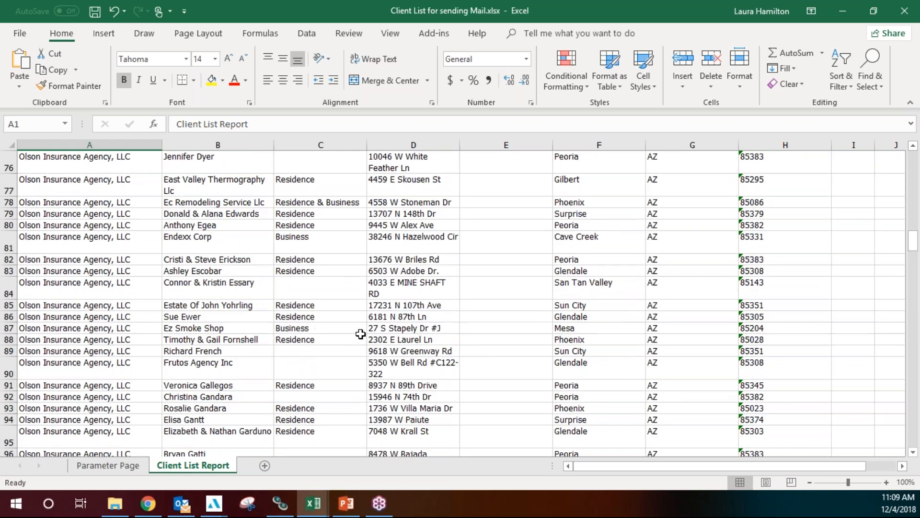
{"action": "scroll", "coordinate": [361, 334], "scroll_direction": "up", "scroll_amount": 16}
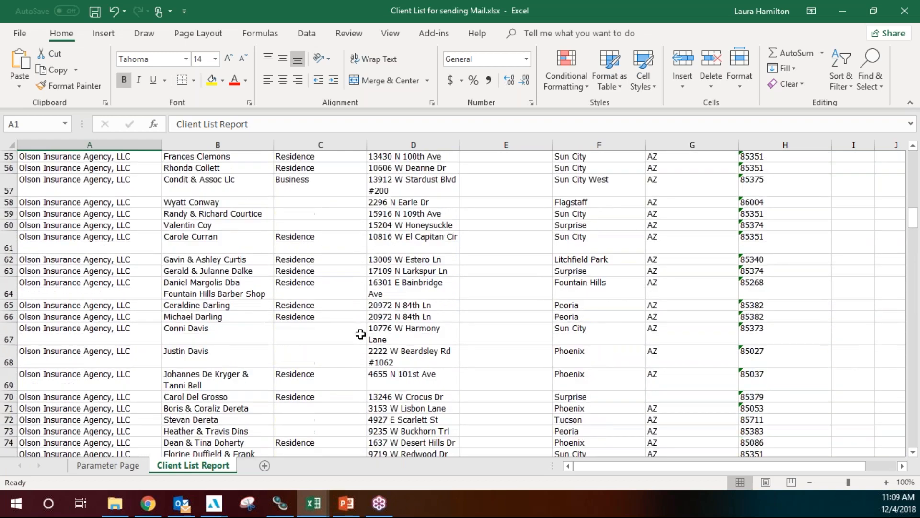
{"action": "scroll", "coordinate": [360, 333], "scroll_direction": "up", "scroll_amount": 10}
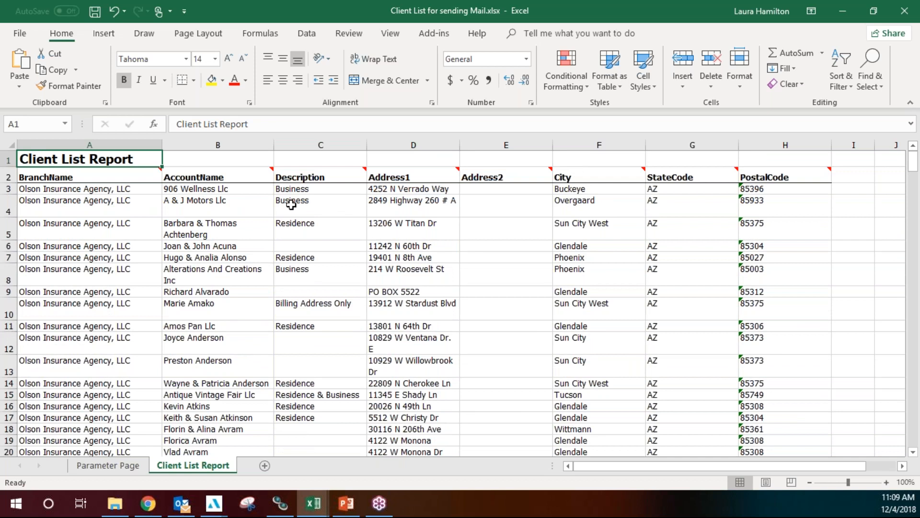
{"action": "left_click", "coordinate": [846, 7]}
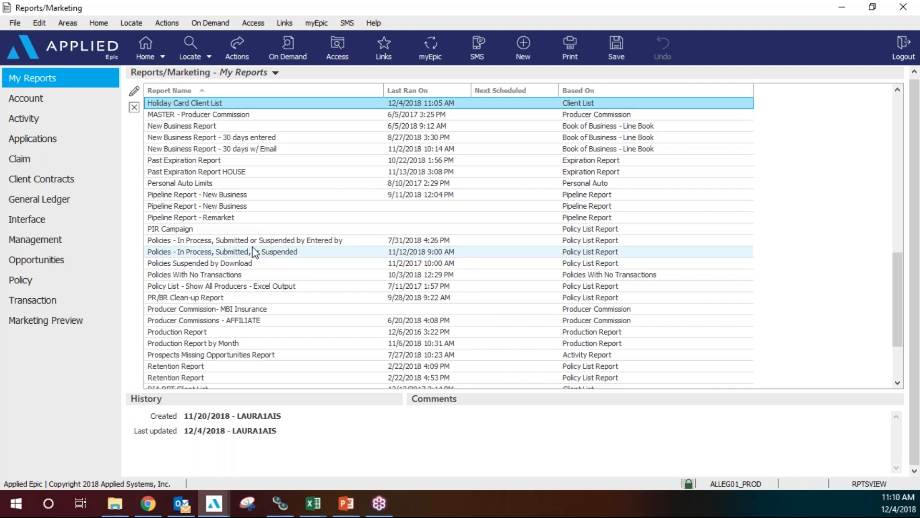
{"action": "scroll", "coordinate": [255, 252], "scroll_direction": "down", "scroll_amount": 3}
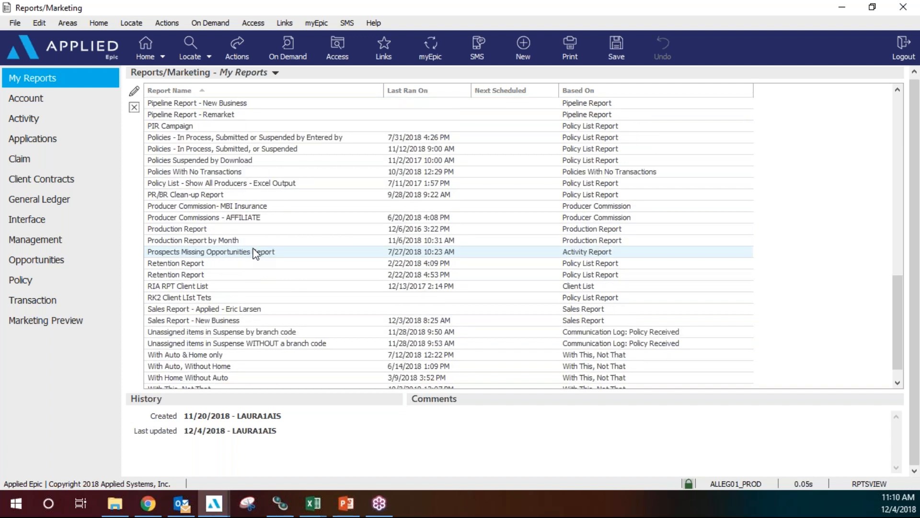
{"action": "scroll", "coordinate": [255, 252], "scroll_direction": "down", "scroll_amount": 1}
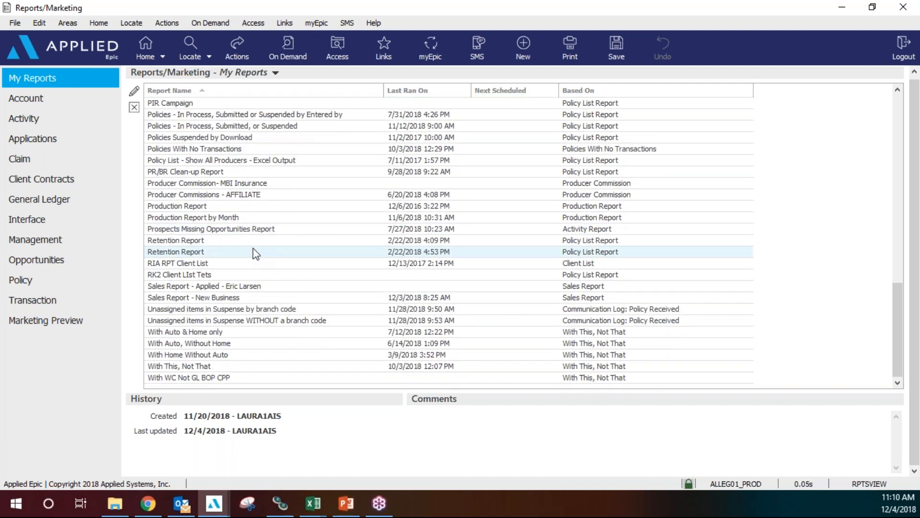
{"action": "scroll", "coordinate": [255, 252], "scroll_direction": "up", "scroll_amount": 3}
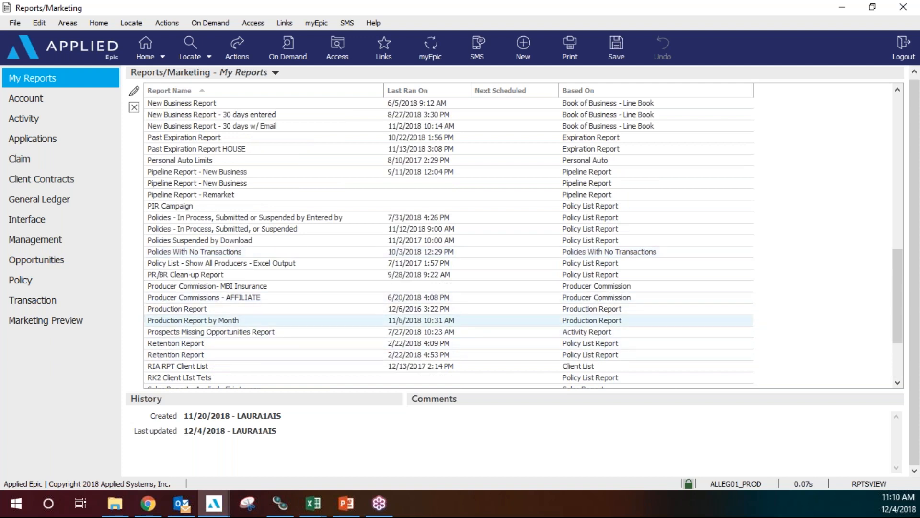
{"action": "left_click", "coordinate": [261, 263]}
{"action": "scroll", "coordinate": [260, 265], "scroll_direction": "up", "scroll_amount": 3}
{"action": "scroll", "coordinate": [259, 265], "scroll_direction": "up", "scroll_amount": 6}
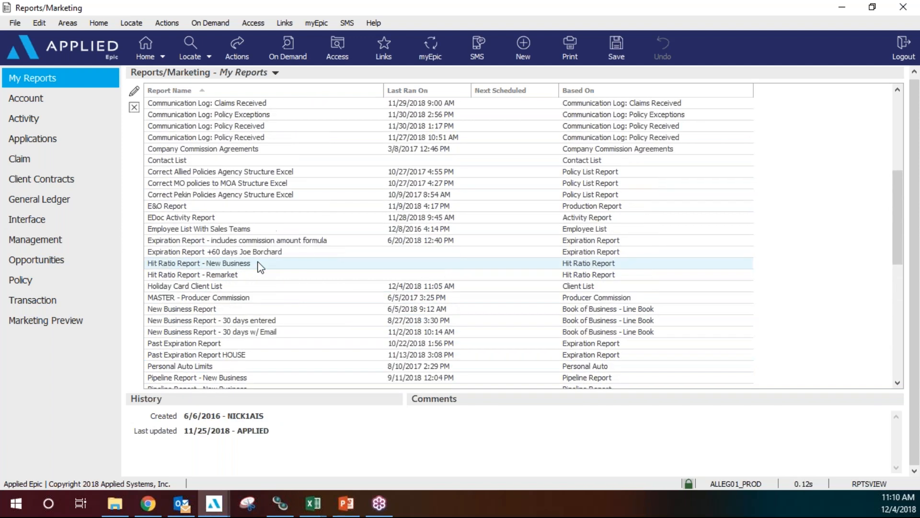
{"action": "left_click", "coordinate": [254, 206]}
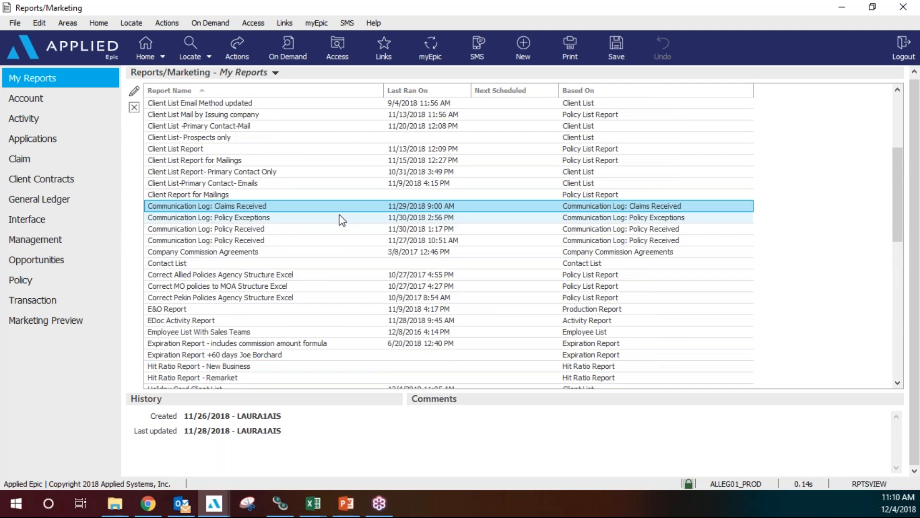
{"action": "left_click", "coordinate": [272, 231]}
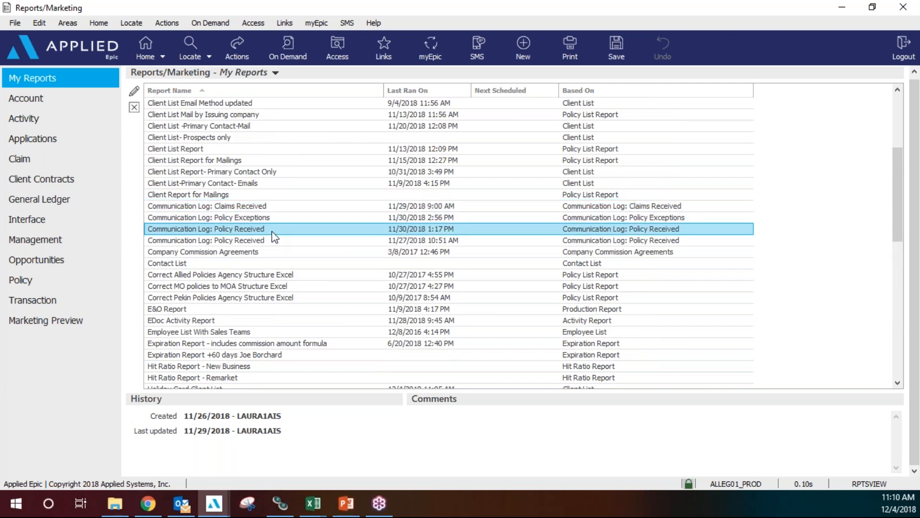
{"action": "scroll", "coordinate": [272, 231], "scroll_direction": "down", "scroll_amount": 7}
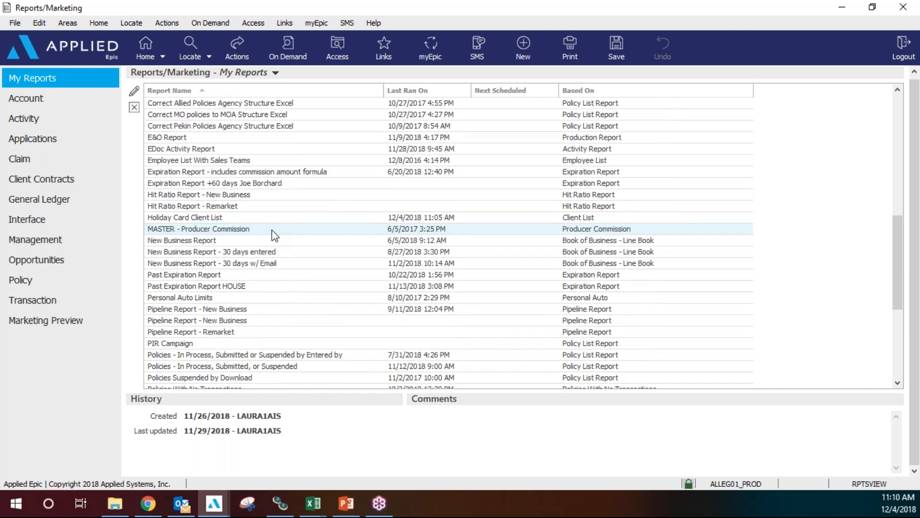
{"action": "scroll", "coordinate": [274, 234], "scroll_direction": "down", "scroll_amount": 5}
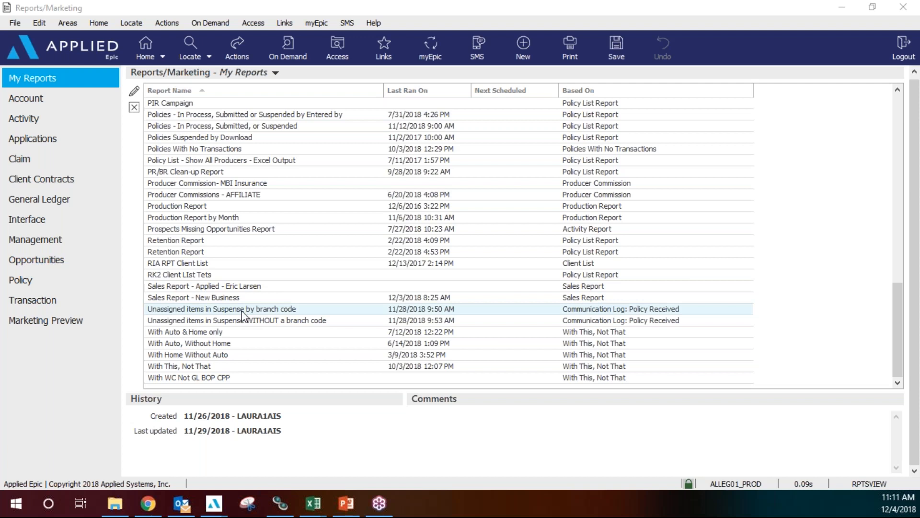
{"action": "scroll", "coordinate": [243, 316], "scroll_direction": "up", "scroll_amount": 2}
{"action": "scroll", "coordinate": [244, 317], "scroll_direction": "up", "scroll_amount": 3}
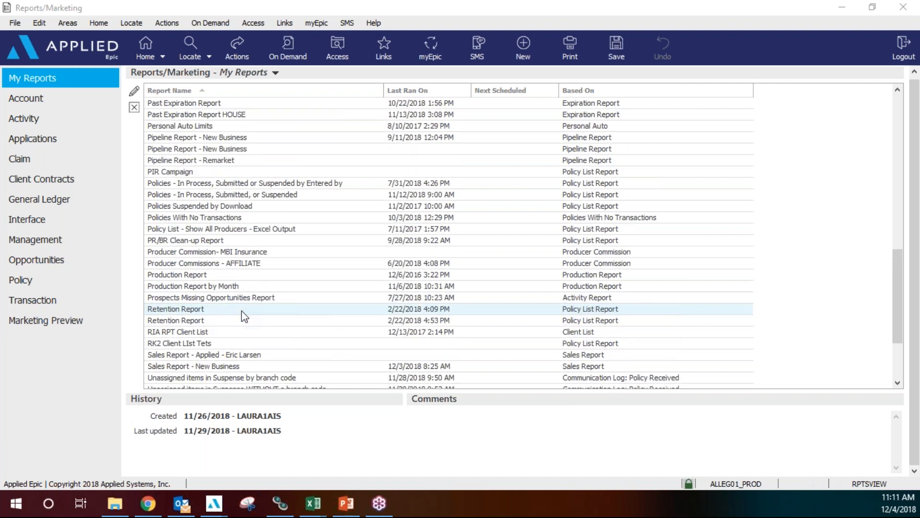
{"action": "scroll", "coordinate": [245, 316], "scroll_direction": "up", "scroll_amount": 2}
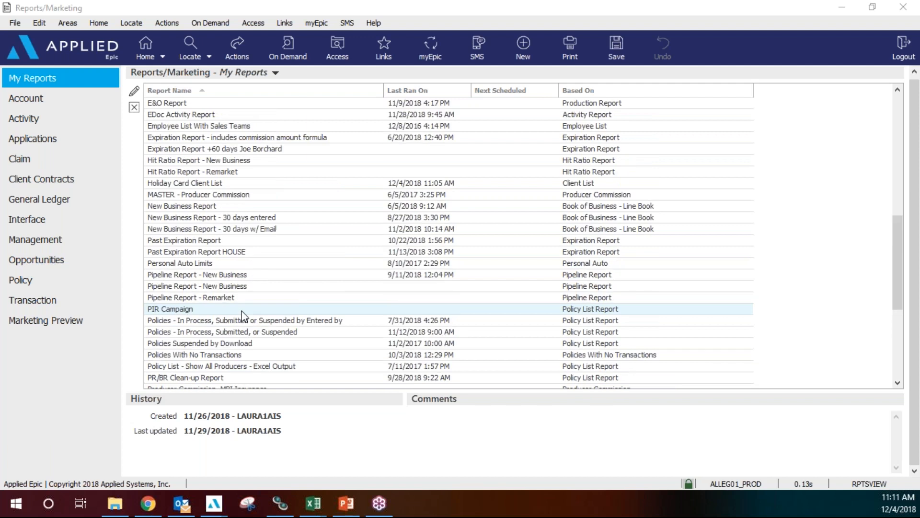
Maximize the Reports/Marketing window so the full My Reports list shows.
{"action": "scroll", "coordinate": [244, 312], "scroll_direction": "up", "scroll_amount": 1}
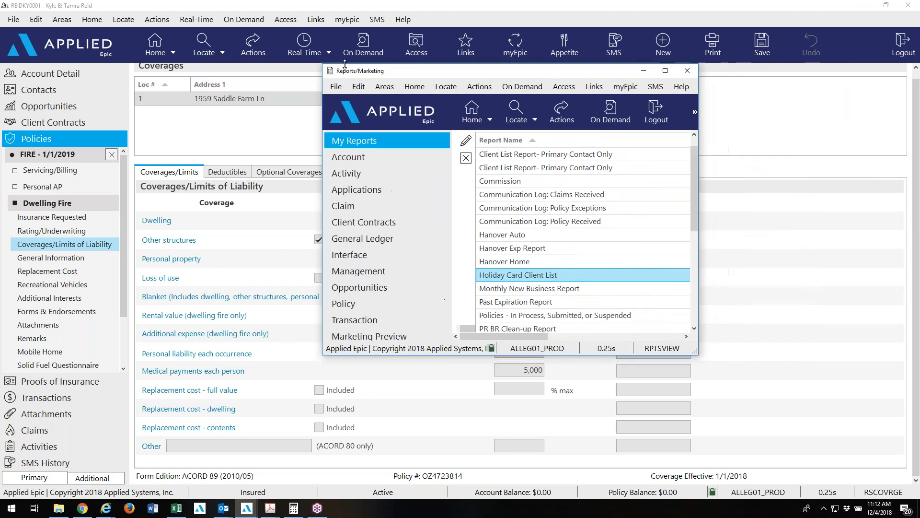
{"action": "double_click", "coordinate": [670, 76]}
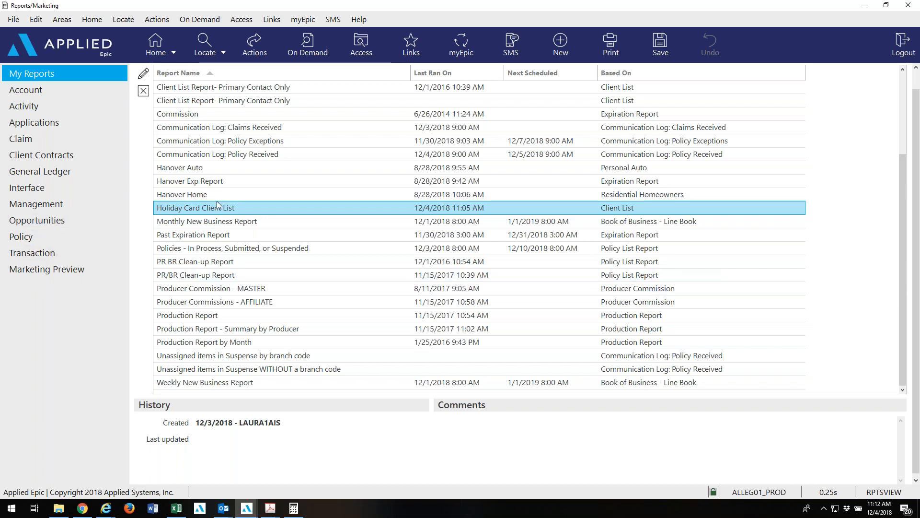
Open Communication Log: Claims Received from My Reports in edit mode.
{"action": "left_click", "coordinate": [252, 130]}
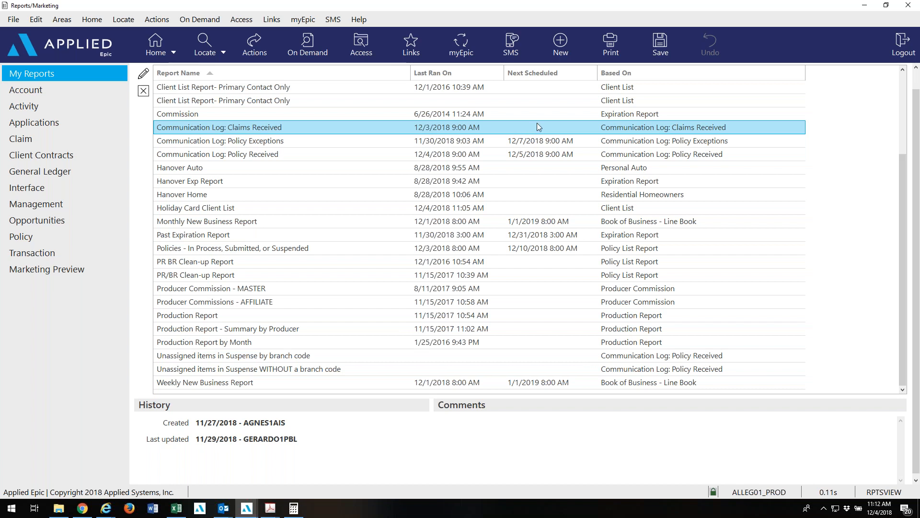
{"action": "left_click", "coordinate": [145, 76]}
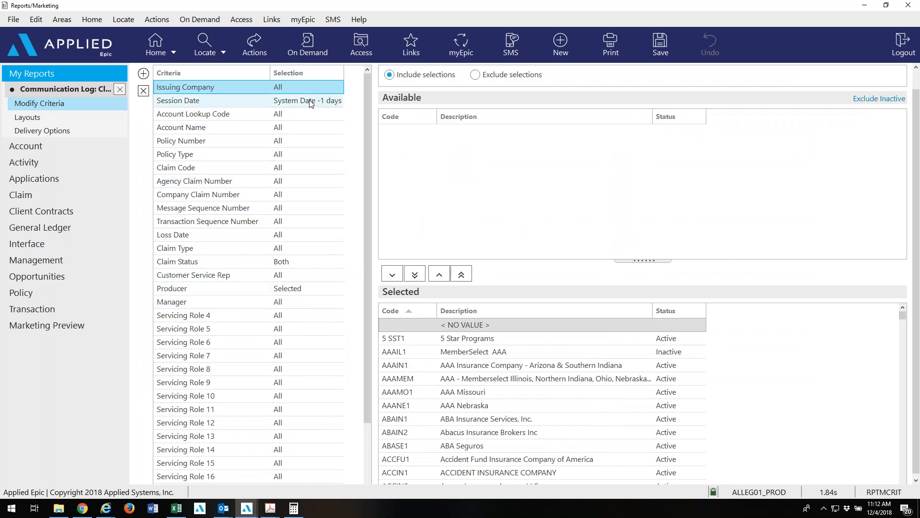
Check the selected producers, then view delivery: emailed as Claims Report every weekday at 9:00 AM.
{"action": "left_click", "coordinate": [273, 288]}
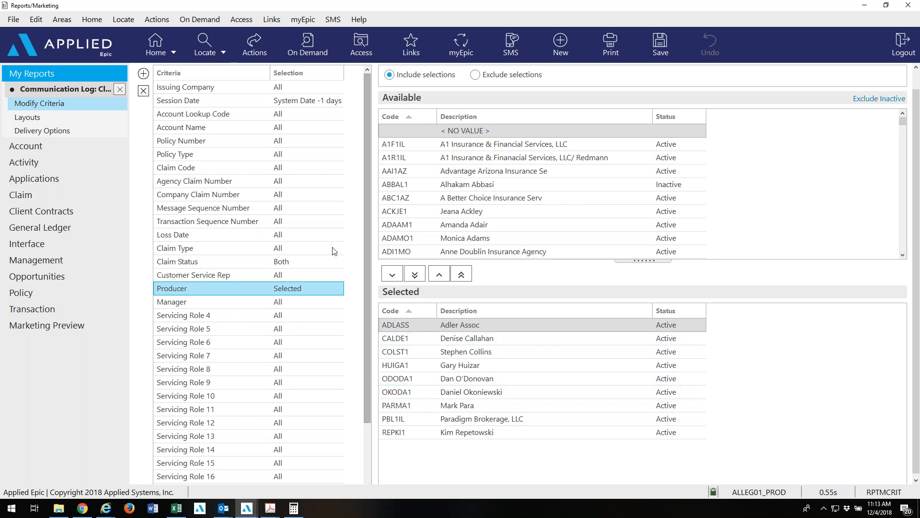
{"action": "left_click_drag", "start_coordinate": [367, 289], "coordinate": [369, 471]}
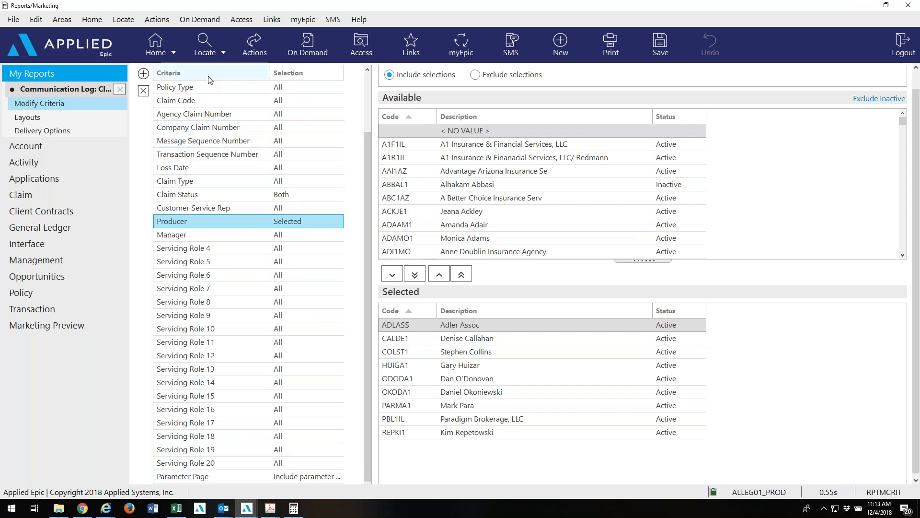
{"action": "left_click", "coordinate": [99, 132]}
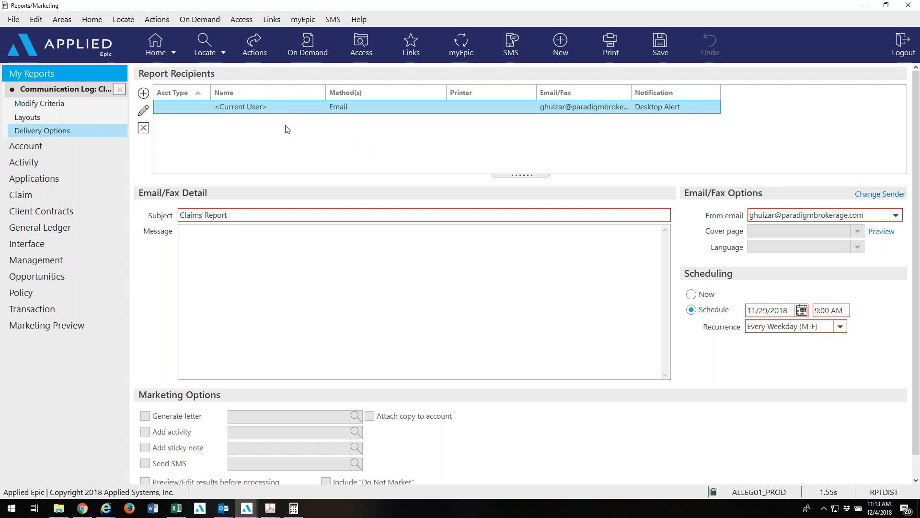
Open the <Current User> recipient's delivery settings, showing email delivery with a PDF attachment.
{"action": "left_click", "coordinate": [143, 110]}
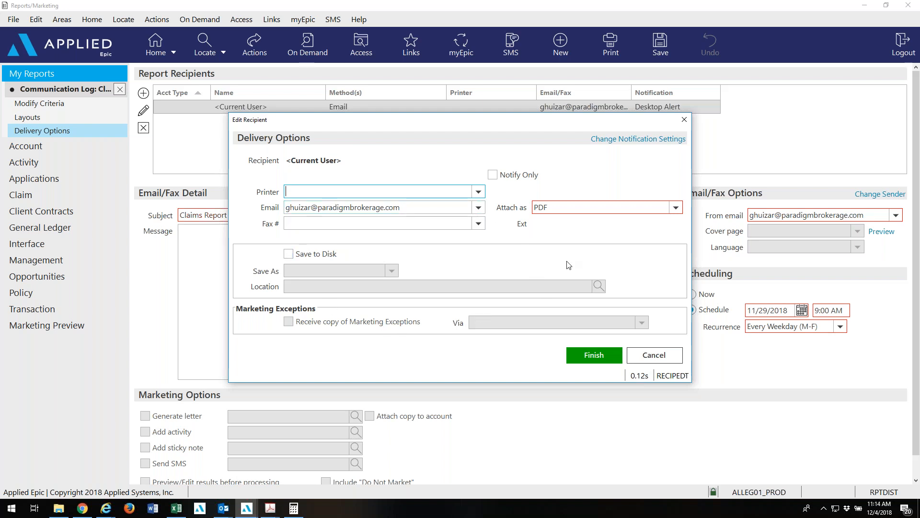
Finish the current user's recipient settings and begin adding another Claims Received report recipient.
{"action": "left_click", "coordinate": [597, 361]}
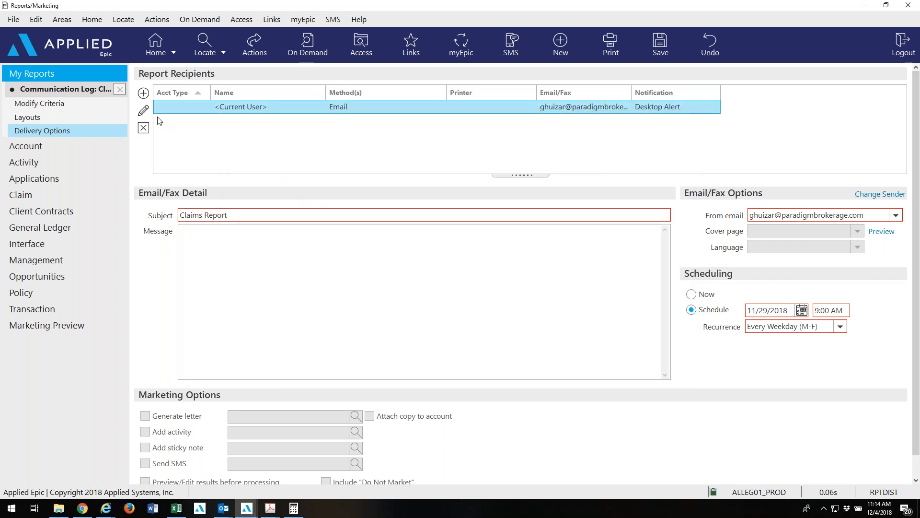
{"action": "left_click", "coordinate": [144, 94]}
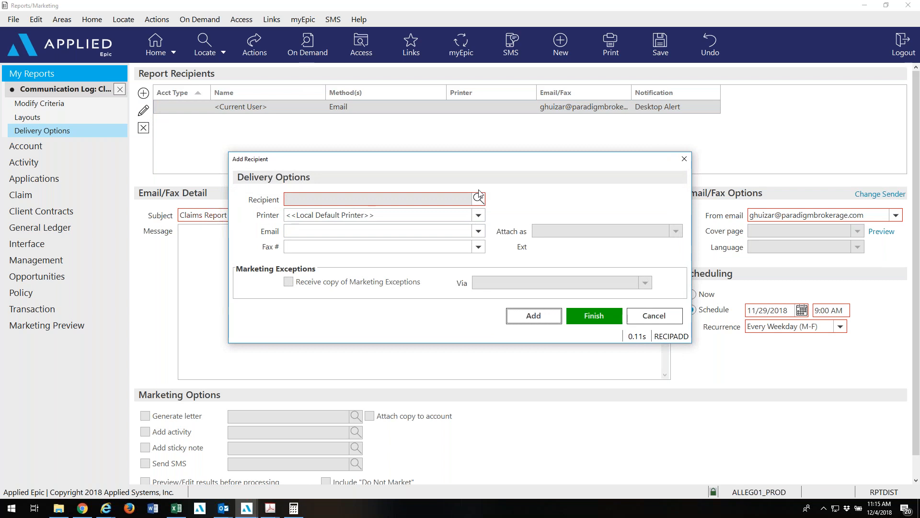
Look up the employee by lookup code COL and set them as the new recipient.
{"action": "left_click", "coordinate": [480, 202]}
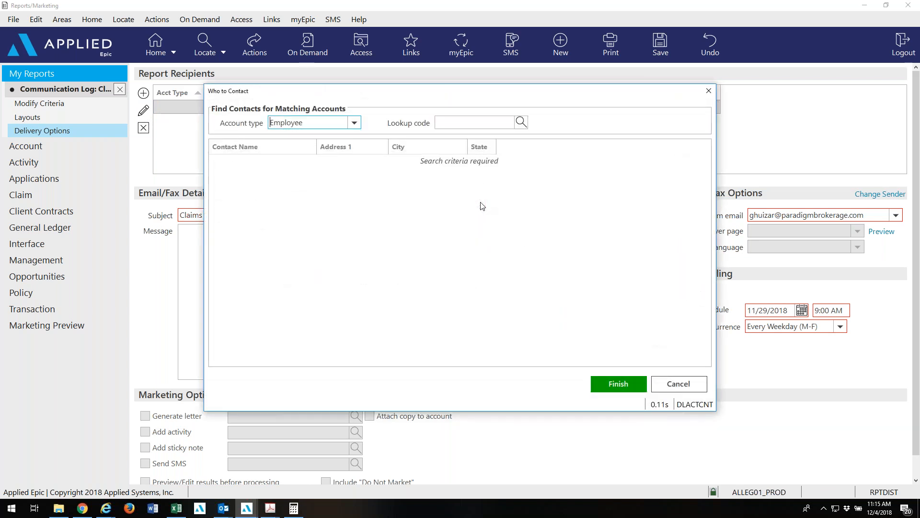
{"action": "left_click", "coordinate": [496, 126]}
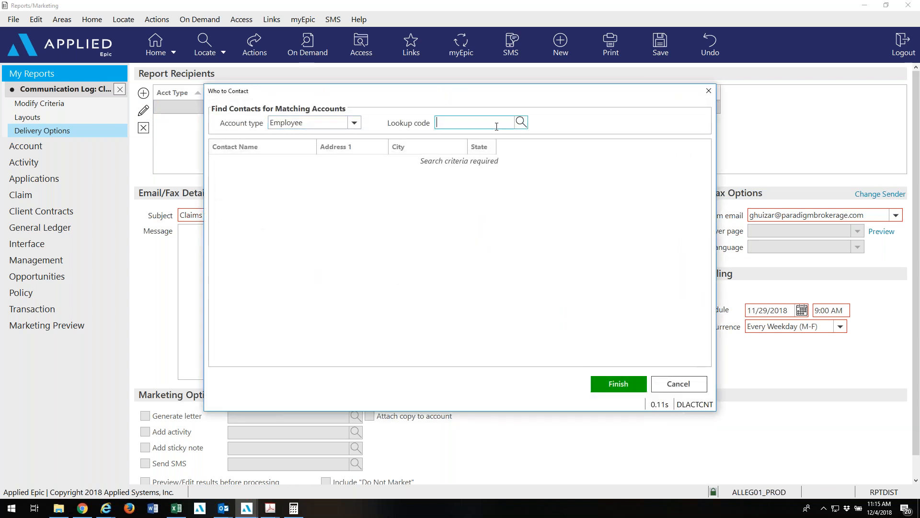
{"action": "type", "text": "COL"}
{"action": "left_click", "coordinate": [521, 123]}
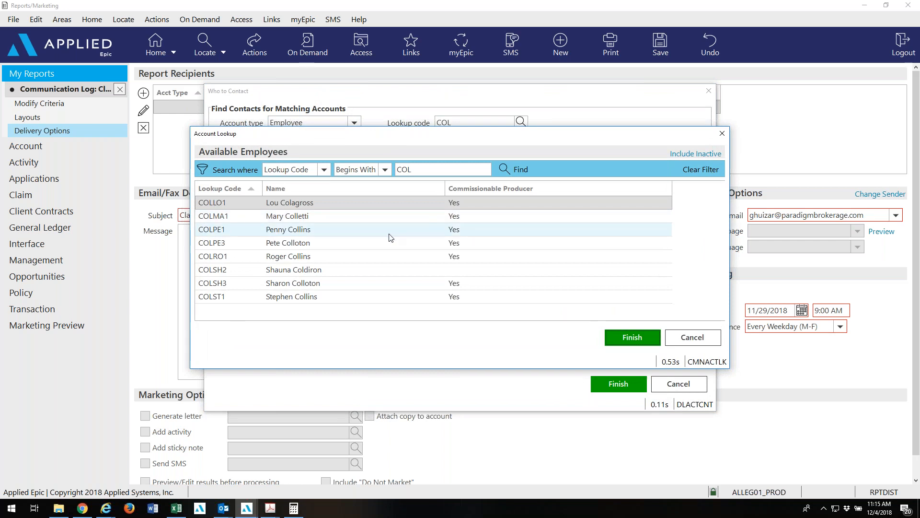
{"action": "left_click", "coordinate": [348, 297]}
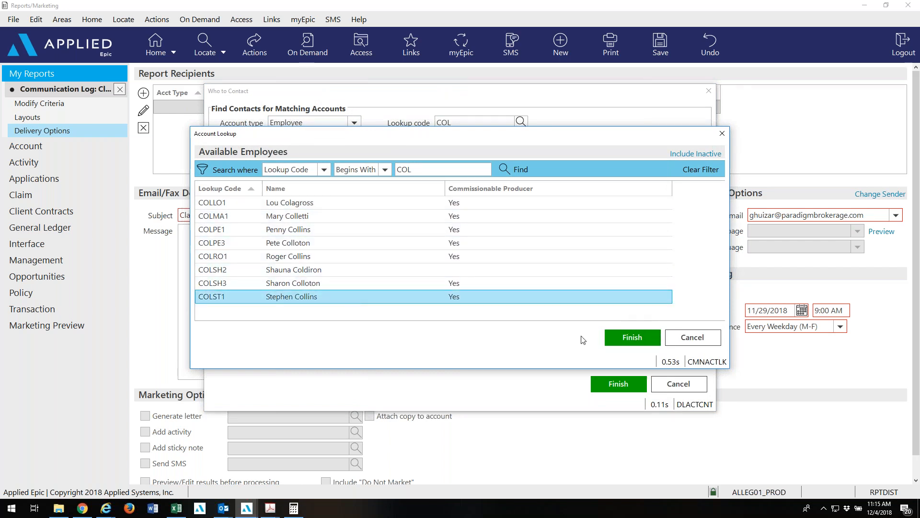
{"action": "left_click", "coordinate": [628, 338]}
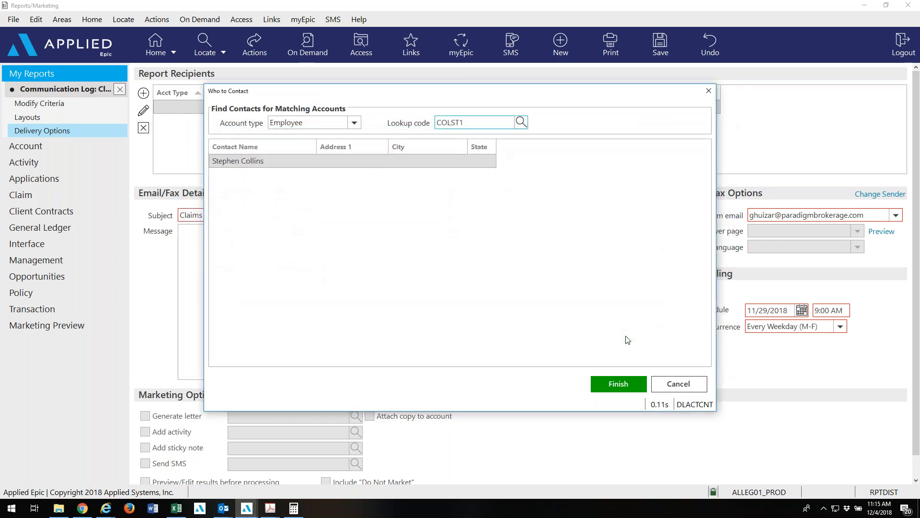
{"action": "left_click", "coordinate": [605, 383]}
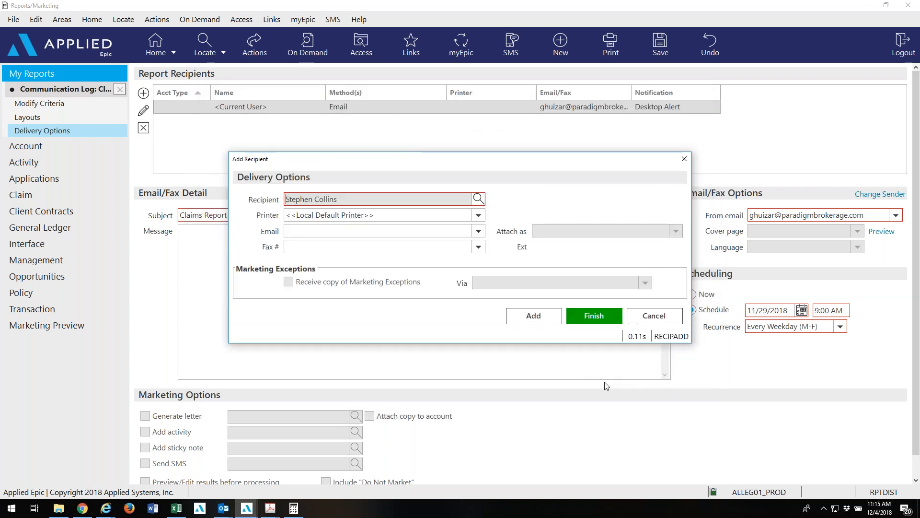
Clear the default printer and send the report to the employee's email address as a PDF.
{"action": "left_click_drag", "start_coordinate": [403, 215], "coordinate": [271, 215]}
{"action": "key", "text": "Delete"}
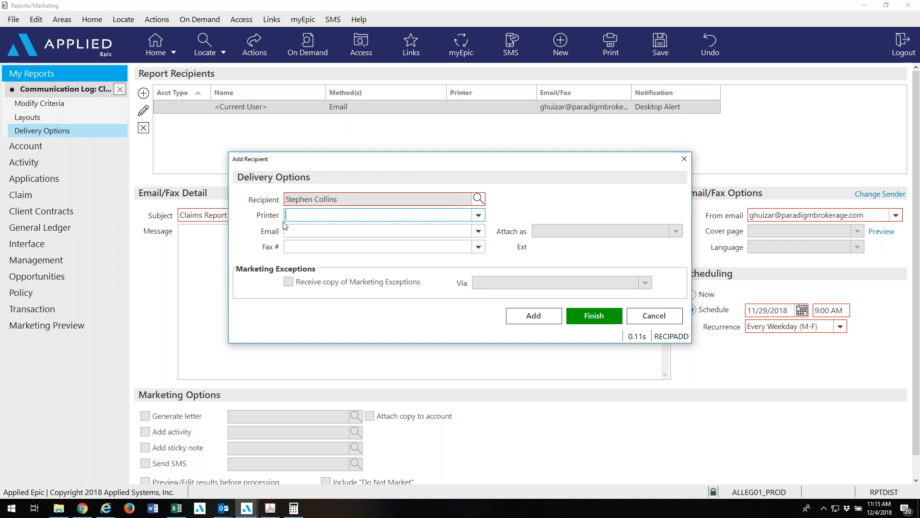
{"action": "left_click", "coordinate": [479, 231]}
{"action": "left_click", "coordinate": [432, 259]}
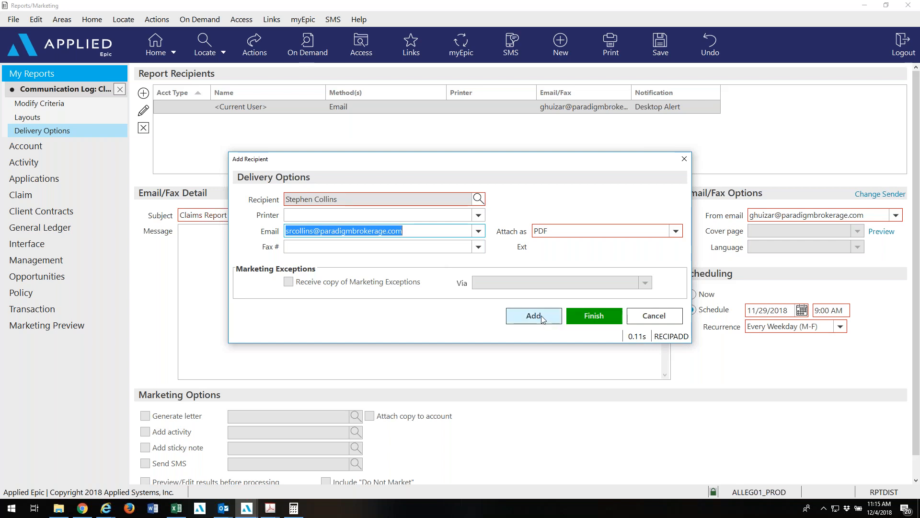
{"action": "left_click", "coordinate": [591, 323]}
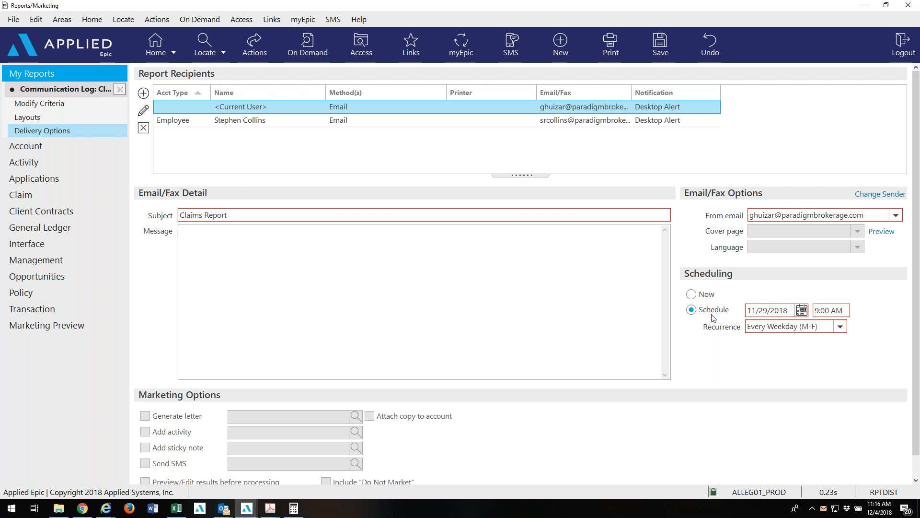
Set the schedule start date to 12/5/2018 at 9:00 AM, recurring every weekday (M-F).
{"action": "left_click", "coordinate": [802, 311]}
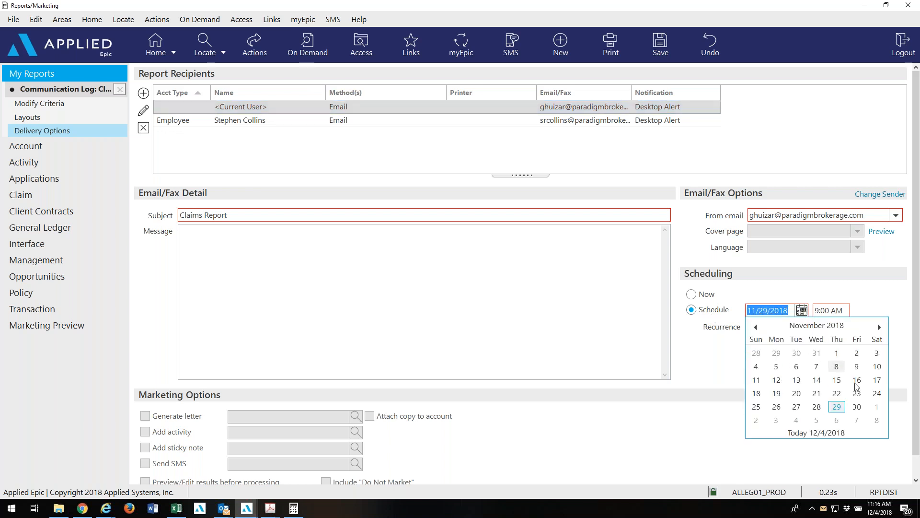
{"action": "left_click", "coordinate": [880, 326]}
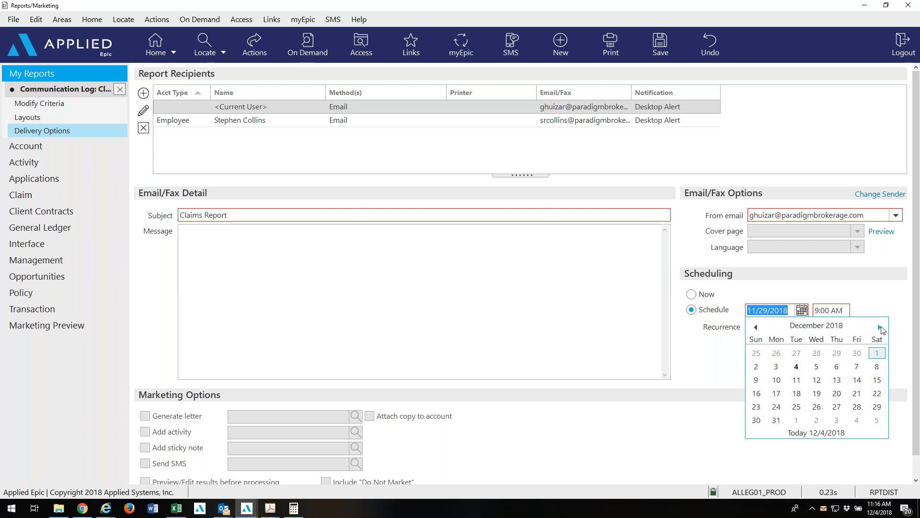
{"action": "left_click", "coordinate": [816, 367]}
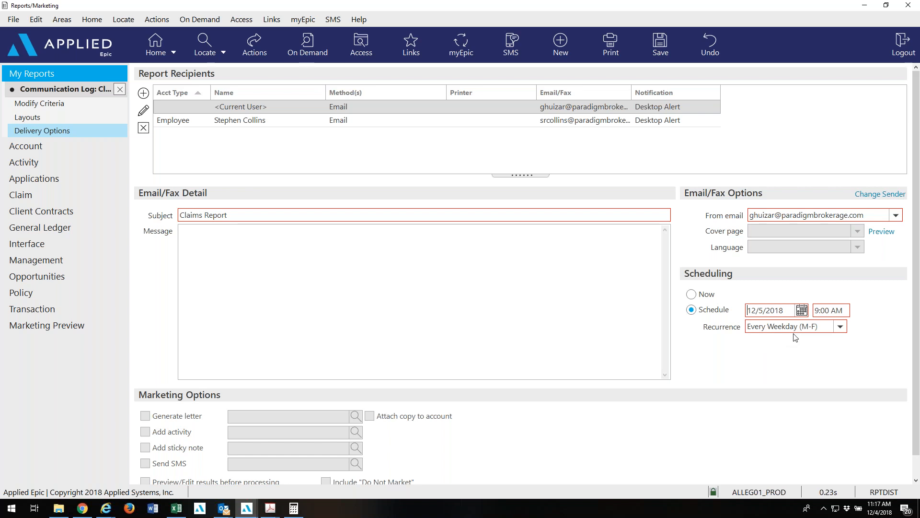
{"action": "left_click", "coordinate": [317, 270]}
Review the <Current User> recipient settings without changes, then bring up the report's Actions menu.
{"action": "left_click", "coordinate": [148, 112]}
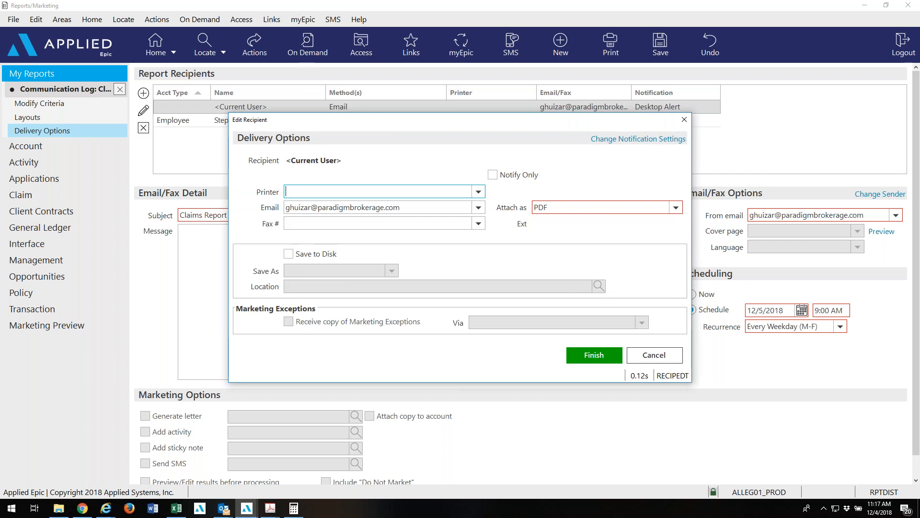
{"action": "left_click", "coordinate": [660, 357]}
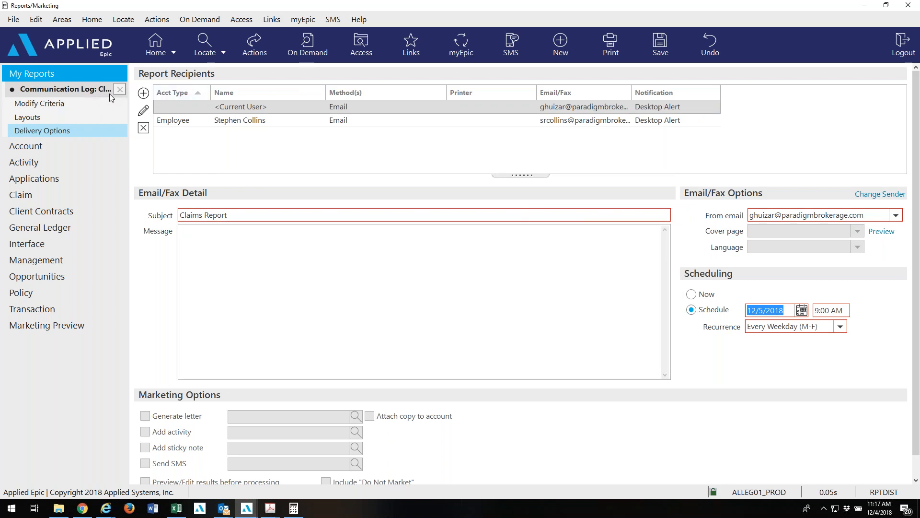
{"action": "left_click", "coordinate": [259, 53]}
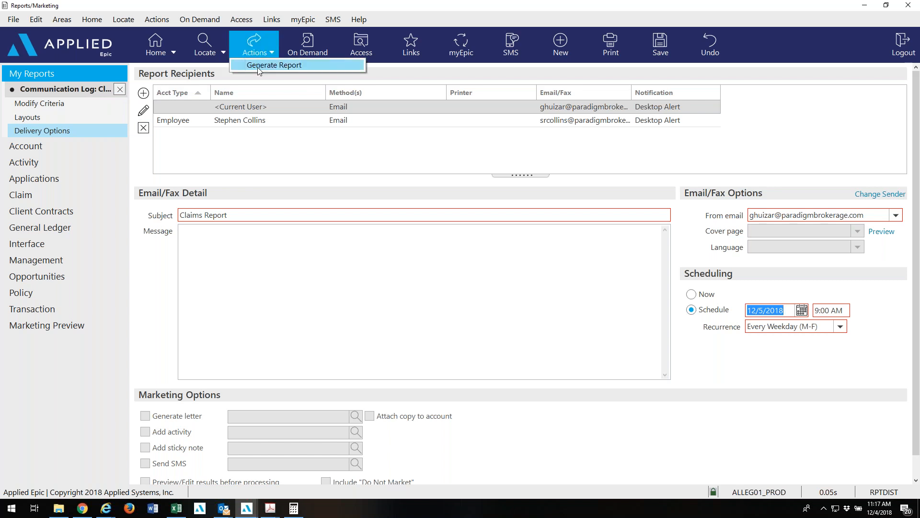
Generate the Claims Received report from Actions and acknowledge the Success confirmation.
{"action": "left_click", "coordinate": [258, 66]}
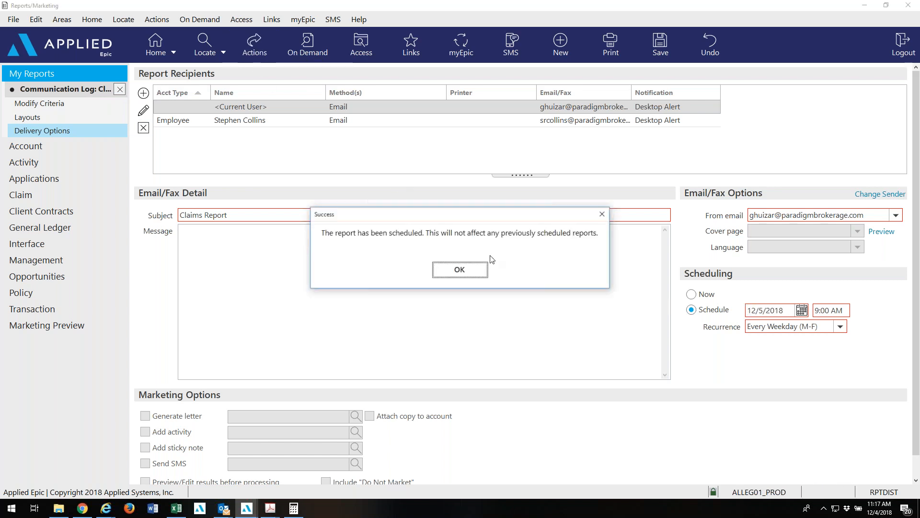
{"action": "left_click", "coordinate": [460, 277]}
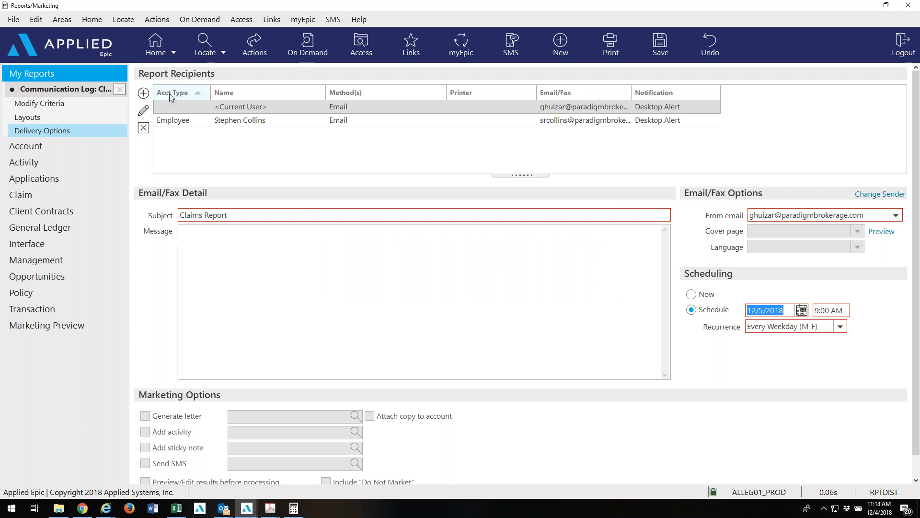
Close the Claims Received report tab and confirm Yes to save its changes.
{"action": "left_click", "coordinate": [120, 88]}
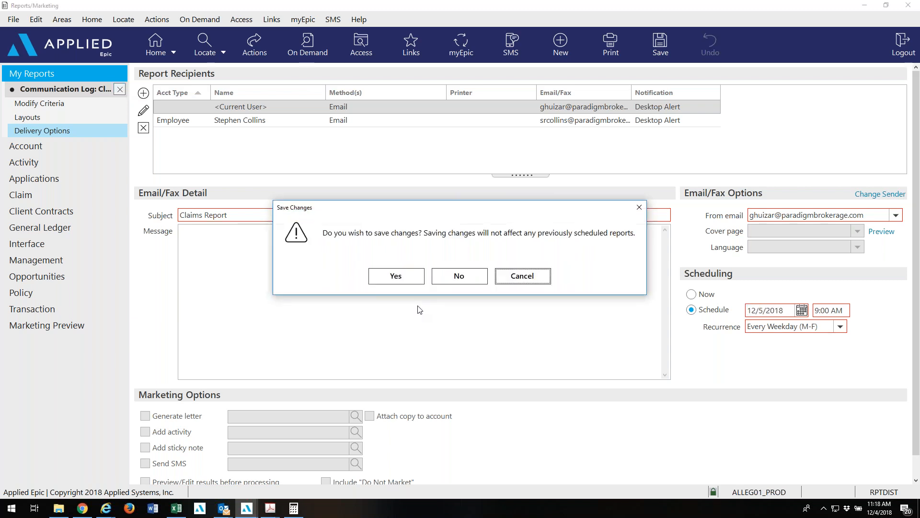
{"action": "left_click", "coordinate": [396, 276]}
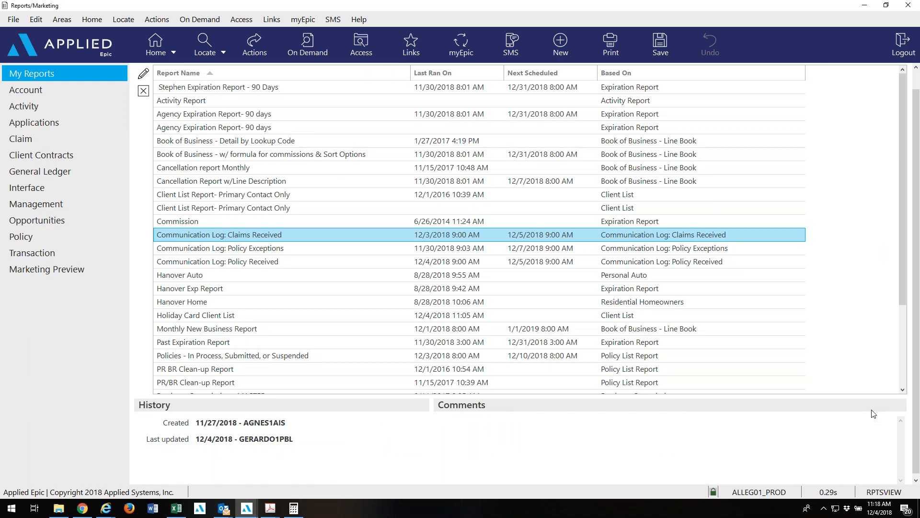
Select Communication Log: Policy Exceptions in My Reports and open its criteria for editing.
{"action": "left_click", "coordinate": [539, 255]}
{"action": "left_click", "coordinate": [537, 252]}
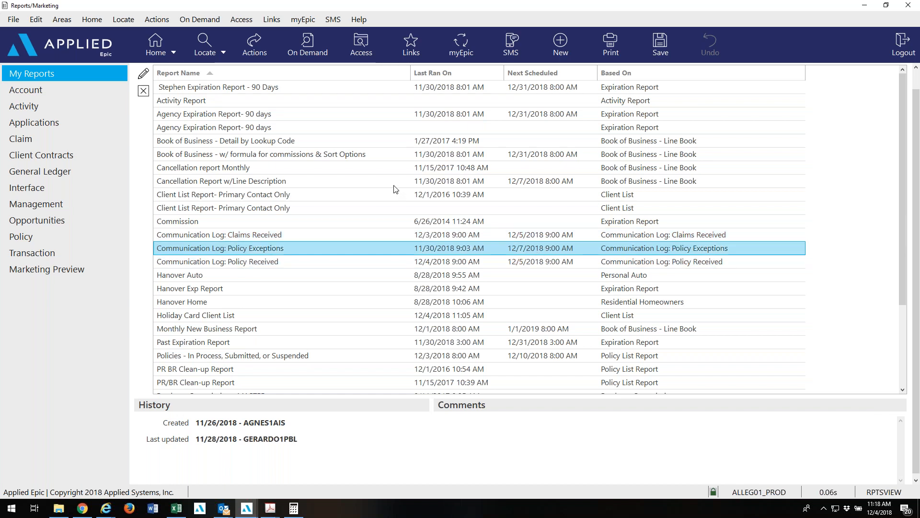
{"action": "left_click", "coordinate": [151, 68]}
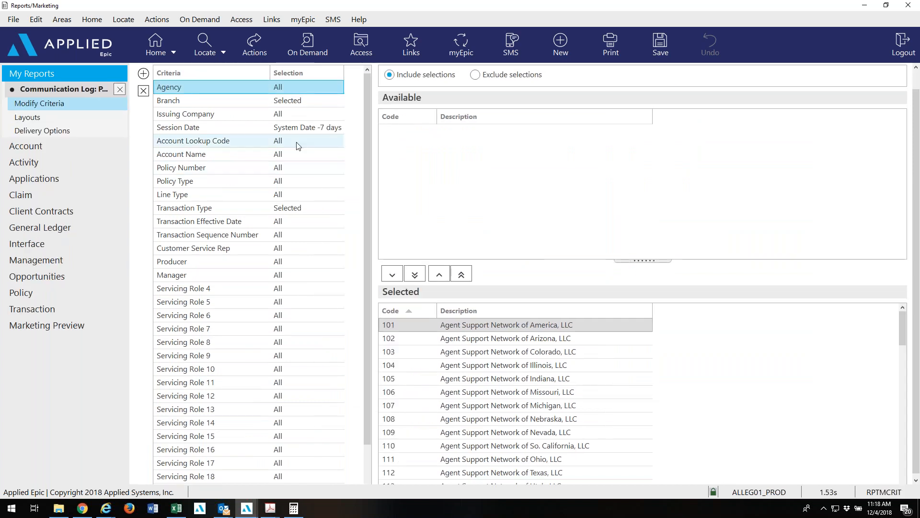
Review Branch (Paradigm Brokerage LLC) and Transaction Type (RWL Renewal Image, RWQ Renewal Quote) criteria.
{"action": "left_click", "coordinate": [286, 99]}
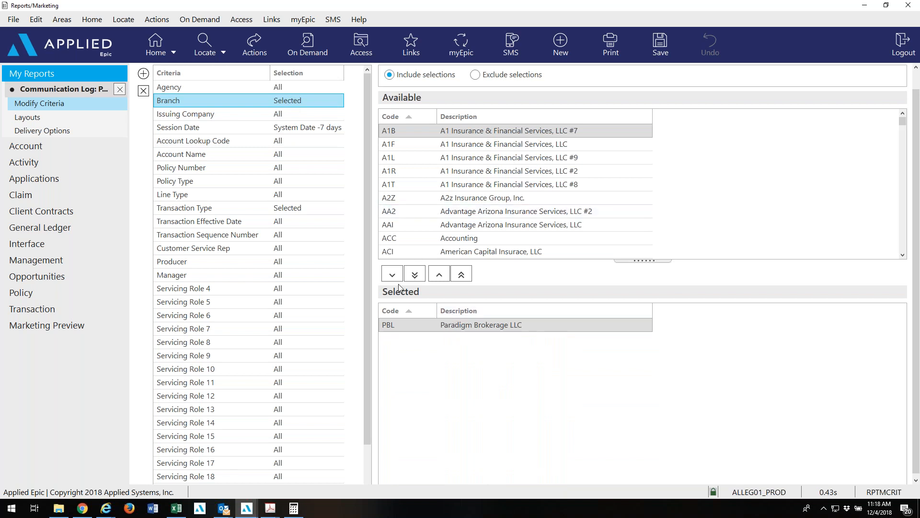
{"action": "left_click", "coordinate": [298, 216]}
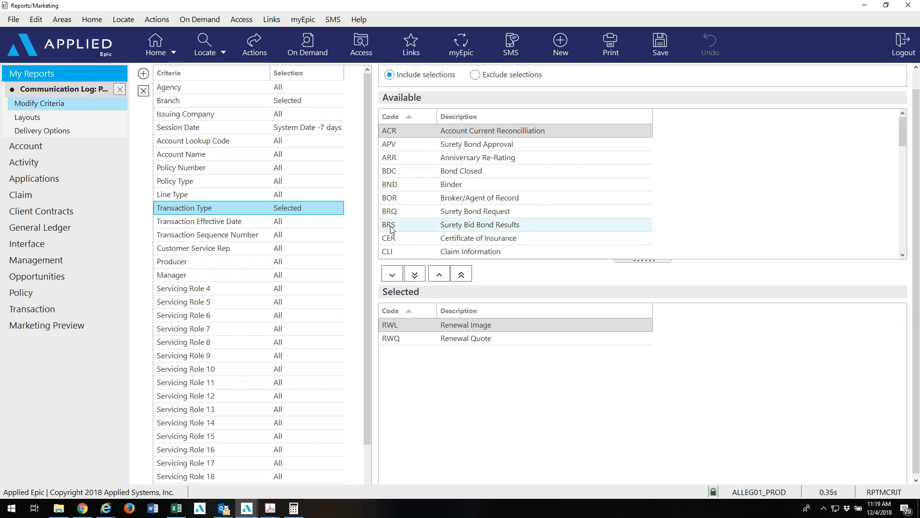
Close the Policy Exceptions report and select 'Unassigned items in Suspense by branch code' in My Reports.
{"action": "left_click", "coordinate": [120, 89]}
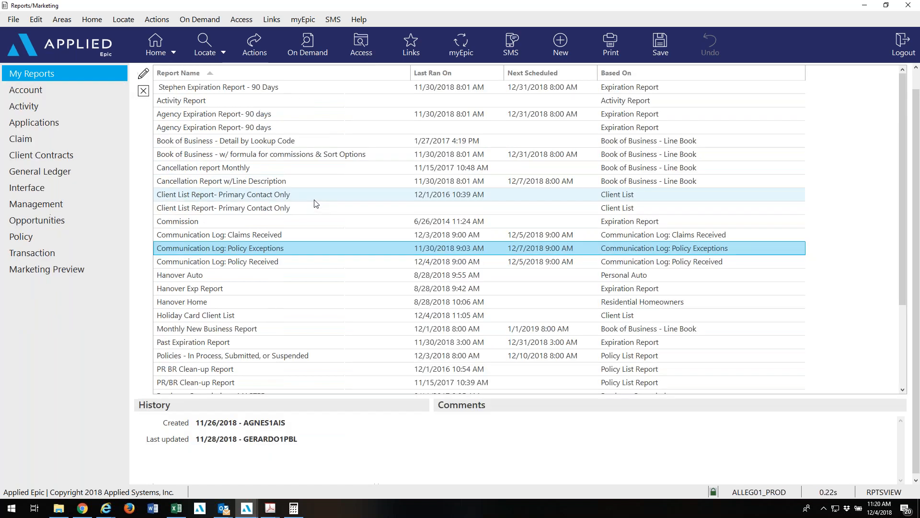
{"action": "scroll", "coordinate": [376, 288], "scroll_direction": "down", "scroll_amount": 3}
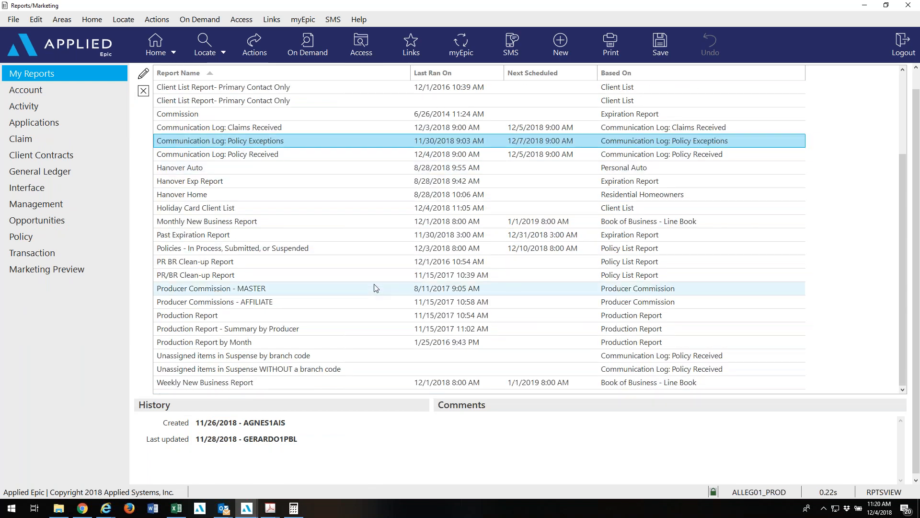
{"action": "left_click", "coordinate": [337, 357]}
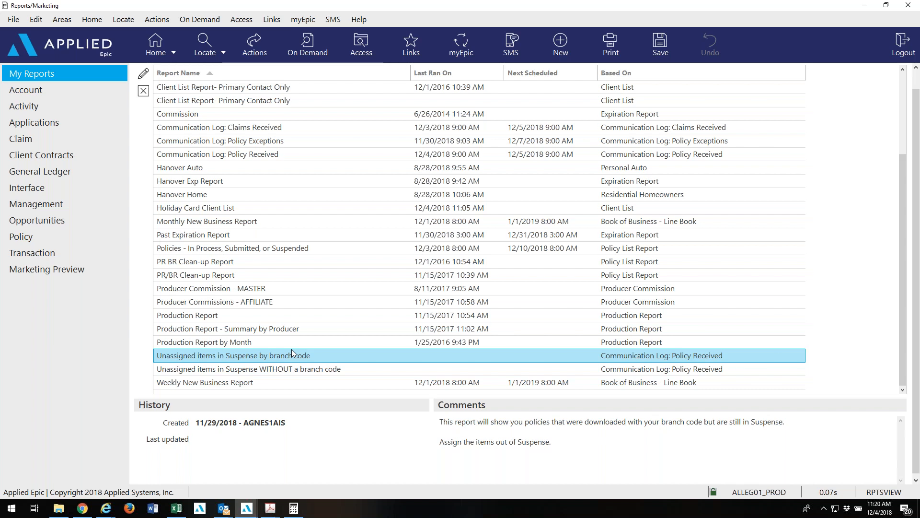
Open the suspense-by-branch report and add Paradigm Brokerage LLC to the Branch criterion.
{"action": "left_click", "coordinate": [142, 83]}
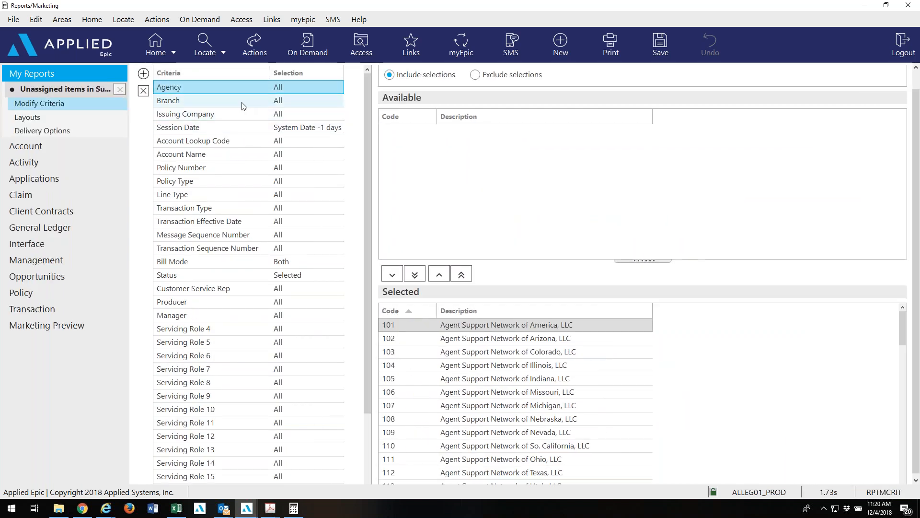
{"action": "left_click", "coordinate": [243, 106]}
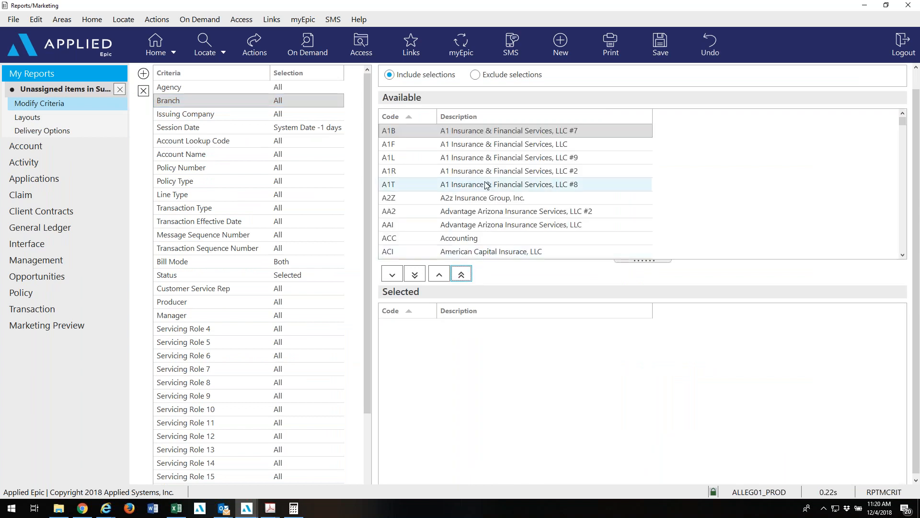
{"action": "left_click", "coordinate": [485, 186]}
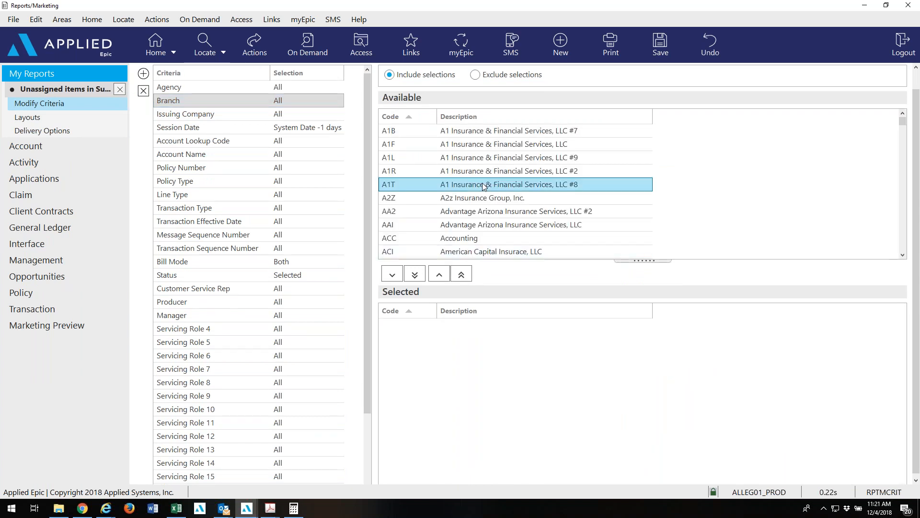
{"action": "key", "text": "p"}
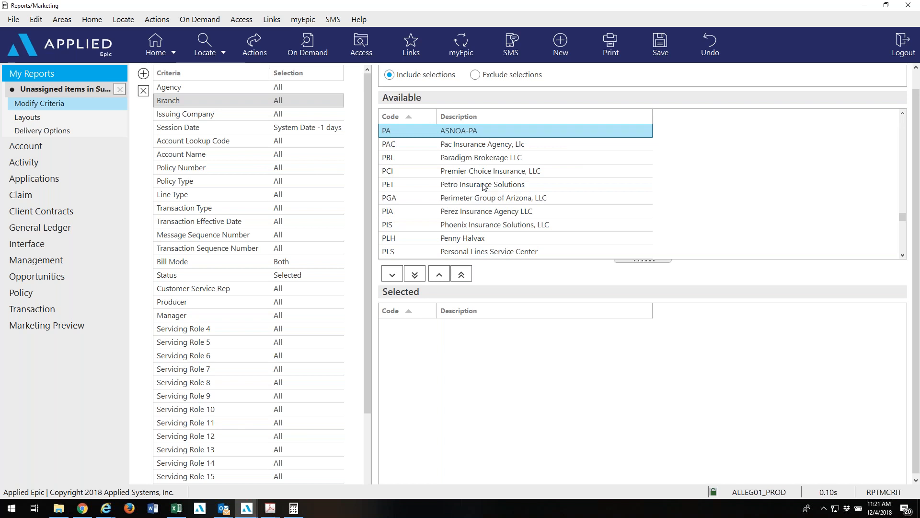
{"action": "left_click", "coordinate": [478, 159]}
{"action": "left_click", "coordinate": [392, 274]}
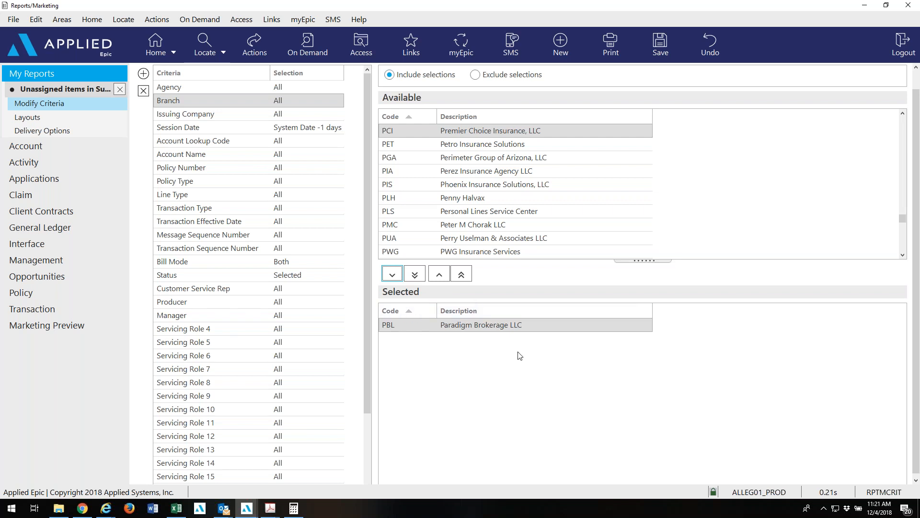
Review the Session Date and Status suspense criteria, then go to Layouts and Delivery Options.
{"action": "left_click", "coordinate": [321, 131]}
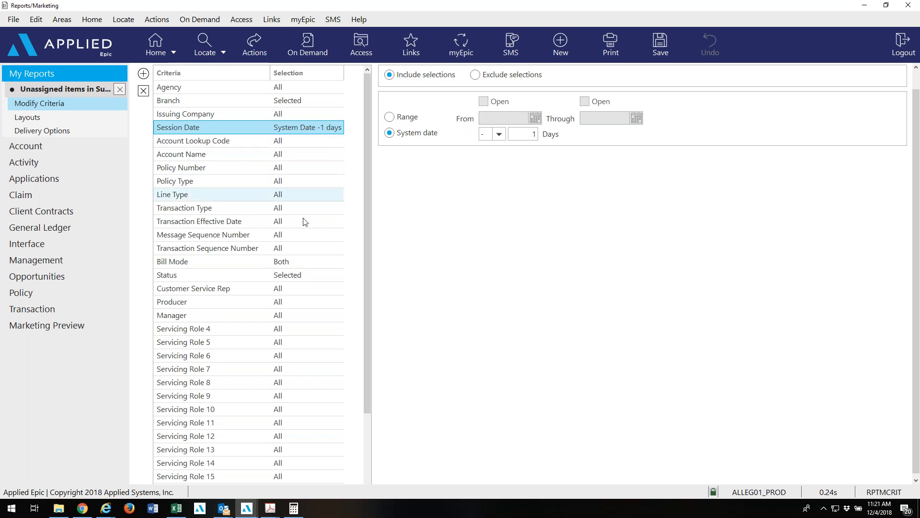
{"action": "left_click", "coordinate": [307, 274]}
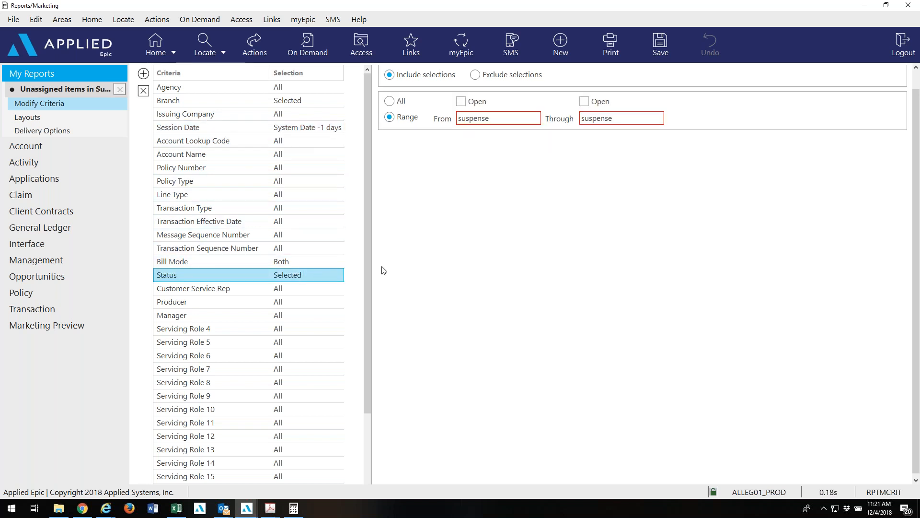
{"action": "scroll", "coordinate": [360, 362], "scroll_direction": "down", "scroll_amount": 2}
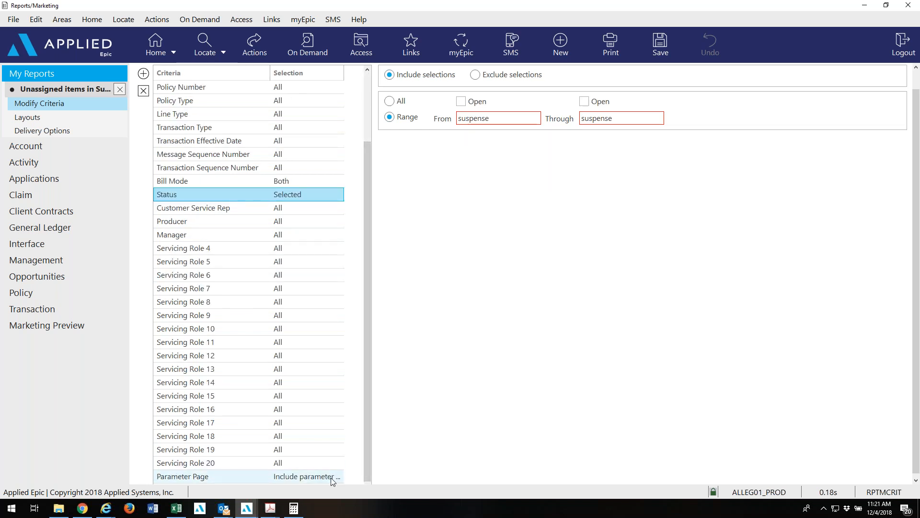
{"action": "left_click", "coordinate": [94, 122]}
{"action": "left_click", "coordinate": [94, 128]}
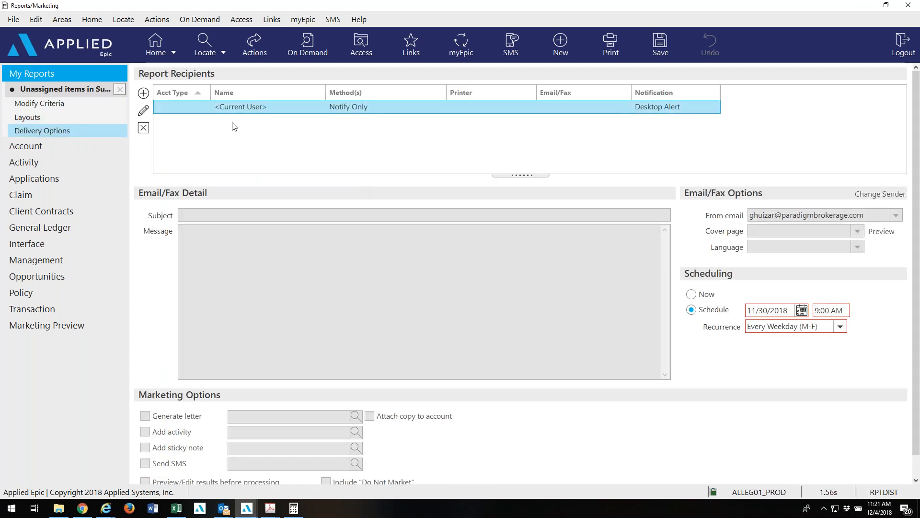
Change the current user from Notify Only to email delivery at their own address, with no printer.
{"action": "left_click", "coordinate": [143, 110]}
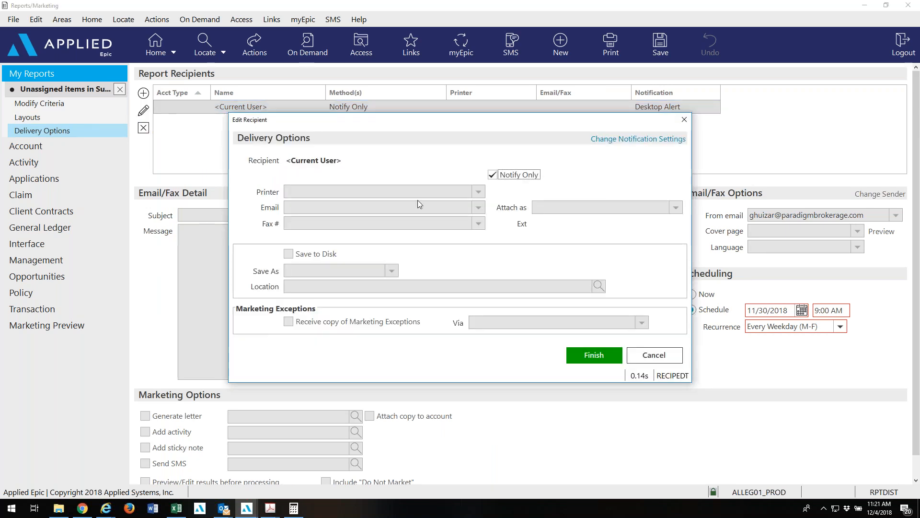
{"action": "left_click", "coordinate": [493, 175]}
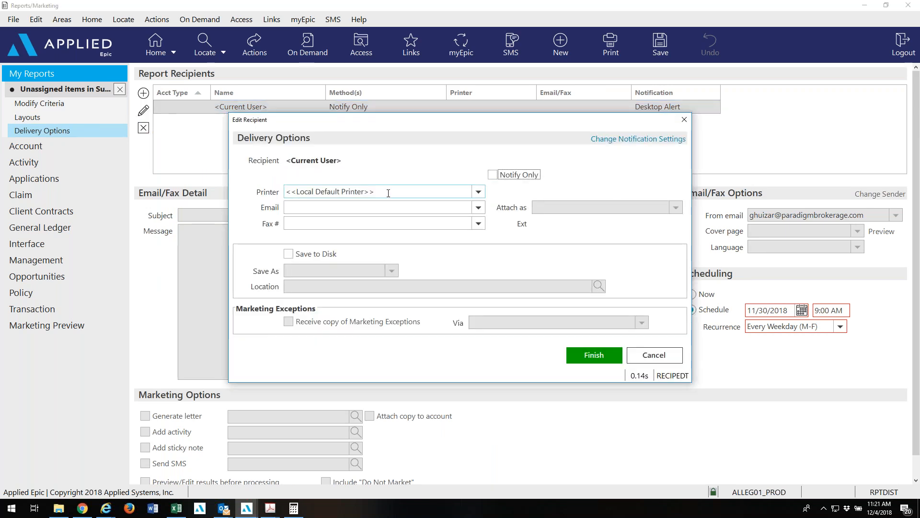
{"action": "left_click_drag", "start_coordinate": [390, 192], "coordinate": [263, 208]}
{"action": "key", "text": "BackSpace"}
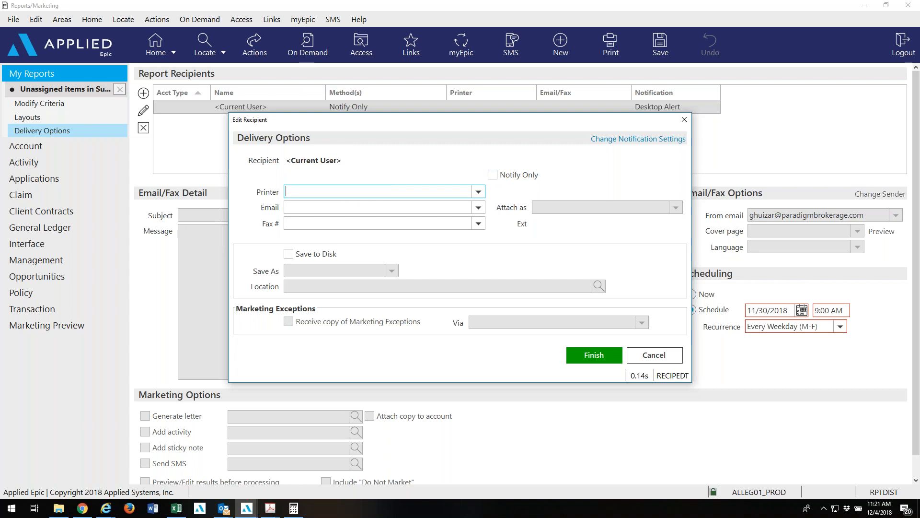
{"action": "left_click", "coordinate": [478, 209]}
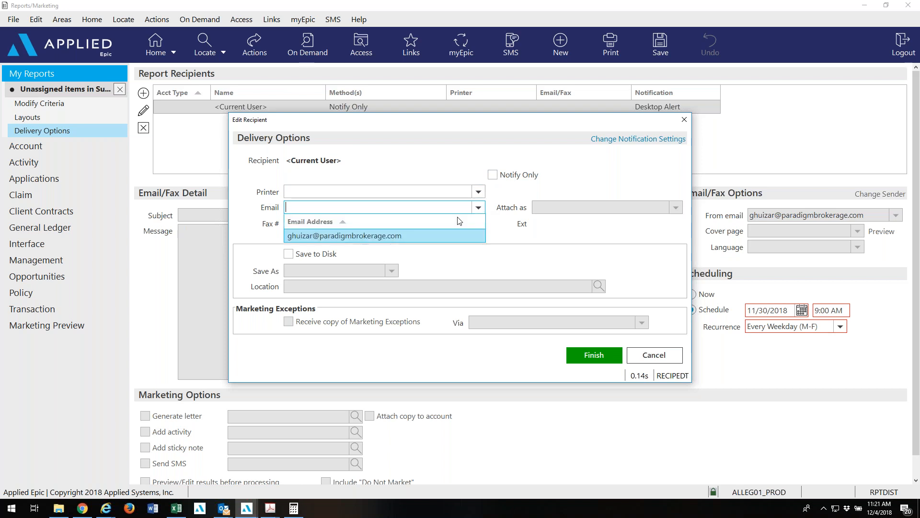
{"action": "left_click", "coordinate": [438, 234]}
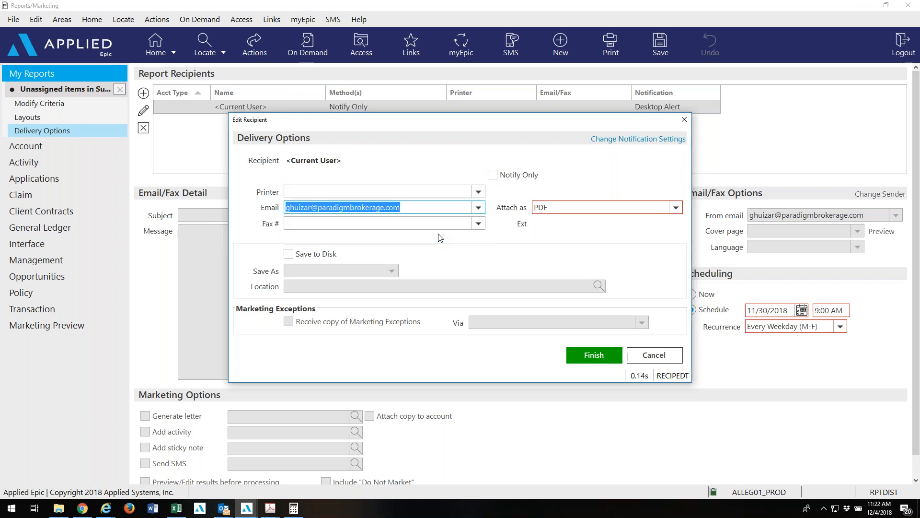
{"action": "left_click", "coordinate": [590, 356]}
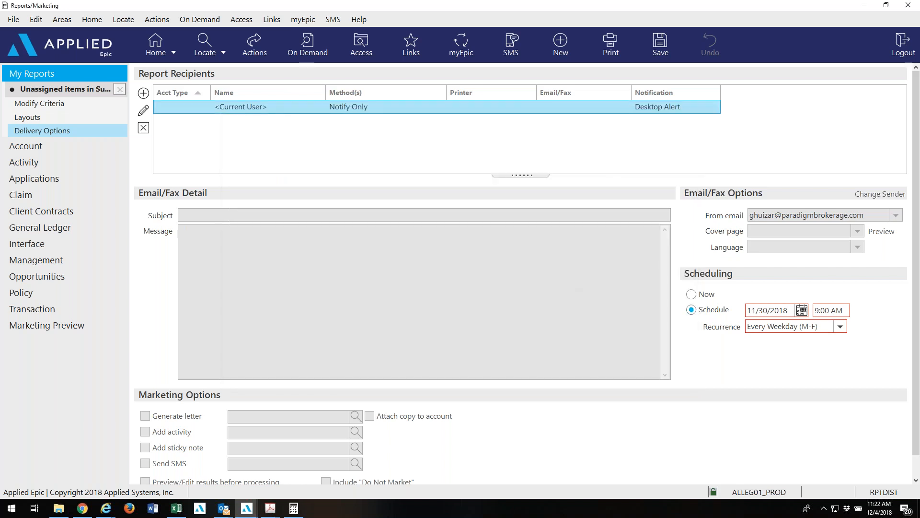
Add a recipient by looking up the employee whose code begins with COL.
{"action": "left_click", "coordinate": [146, 94]}
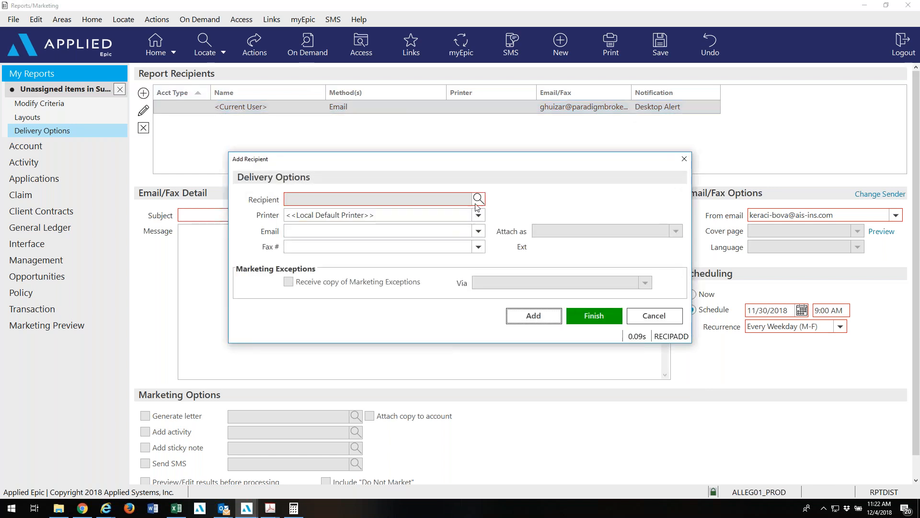
{"action": "left_click", "coordinate": [479, 198]}
{"action": "left_click", "coordinate": [453, 123]}
{"action": "type", "text": "COL"}
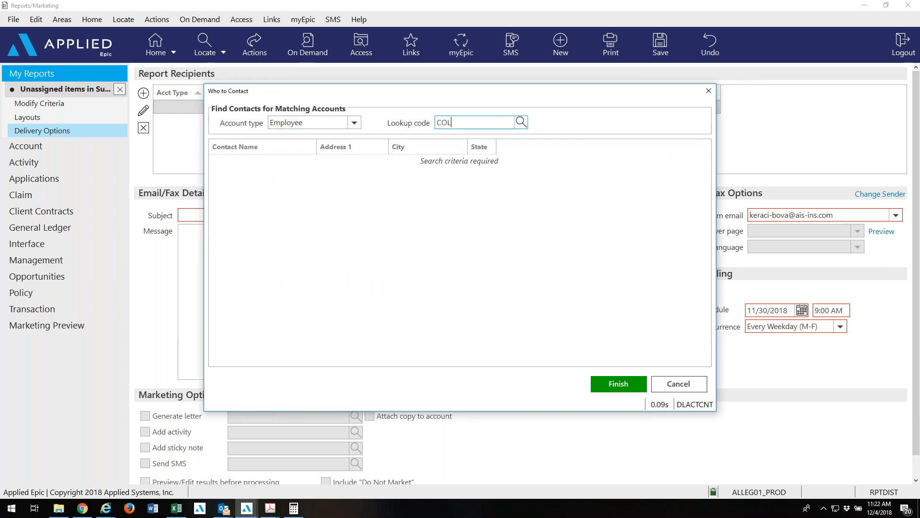
{"action": "left_click", "coordinate": [618, 383]}
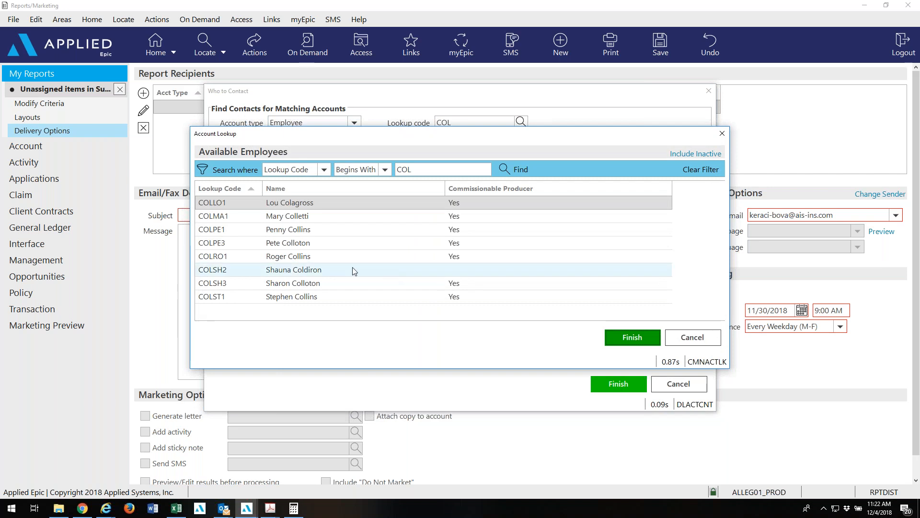
{"action": "left_click", "coordinate": [344, 297]}
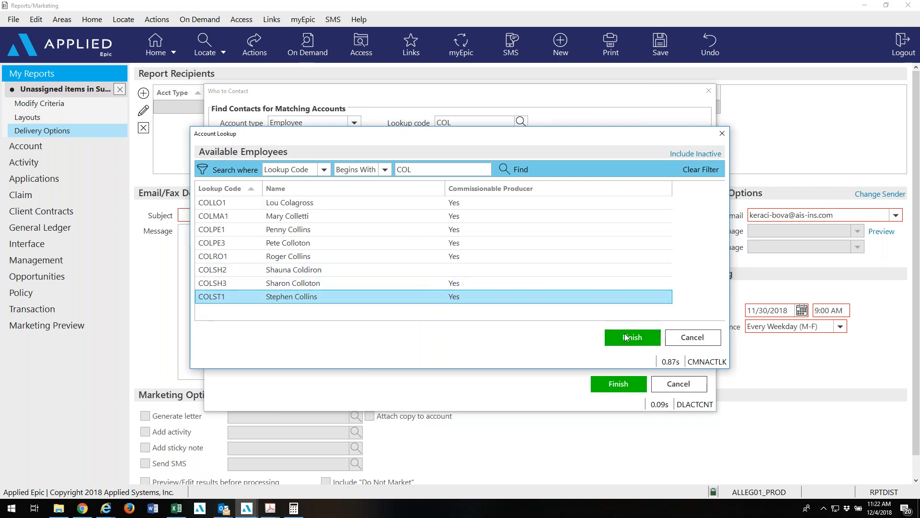
{"action": "left_click", "coordinate": [625, 335]}
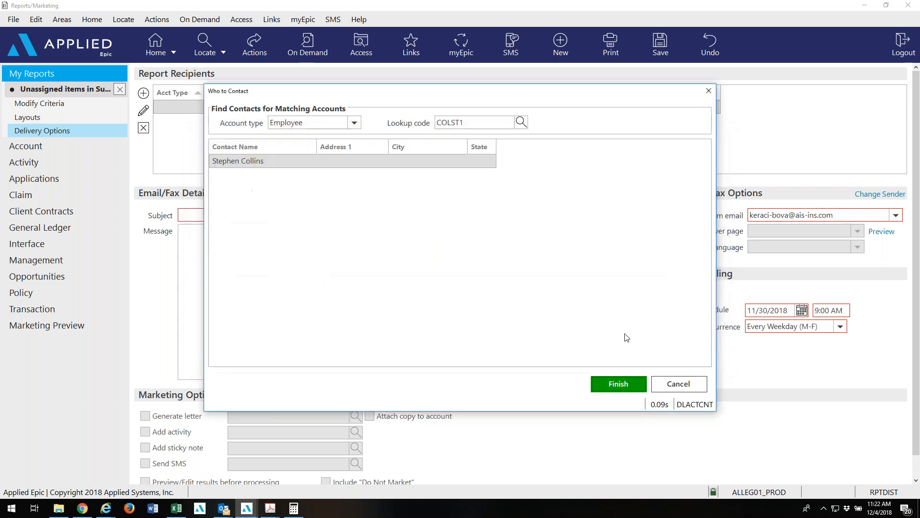
{"action": "left_click", "coordinate": [606, 386]}
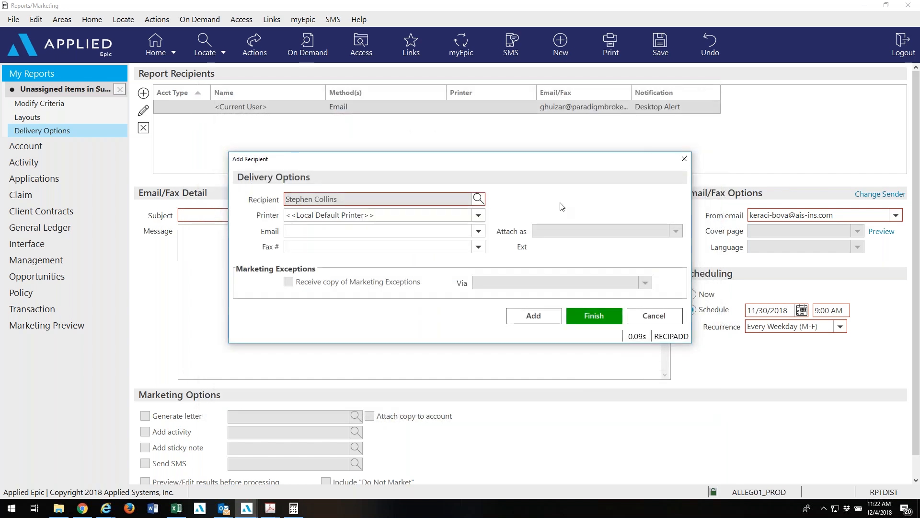
Clear the new recipient's printer and deliver the report to their email address.
{"action": "key", "text": "Tab"}
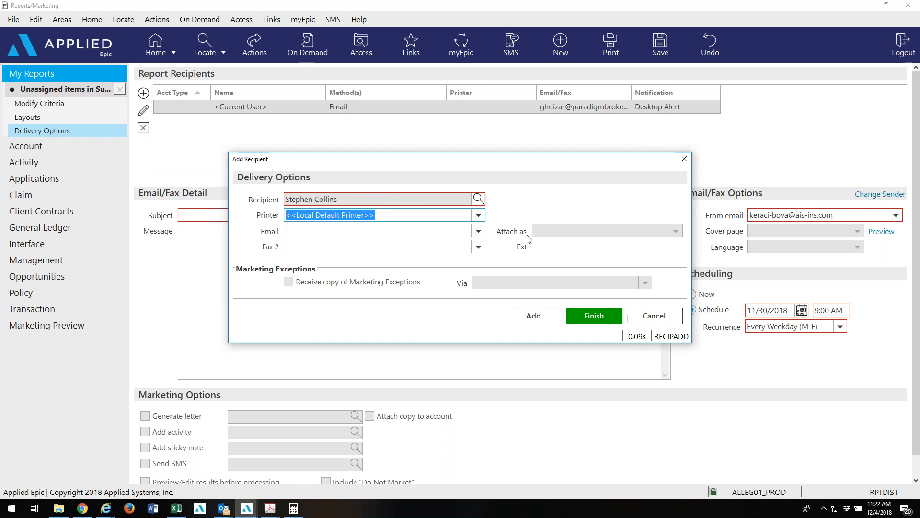
{"action": "key", "text": "Delete"}
{"action": "left_click", "coordinate": [481, 231]}
{"action": "left_click", "coordinate": [429, 263]}
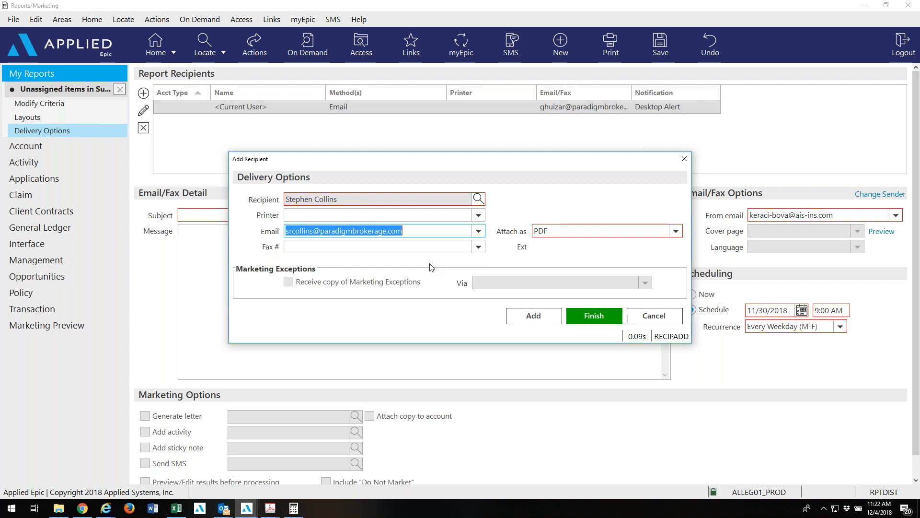
{"action": "left_click", "coordinate": [593, 318]}
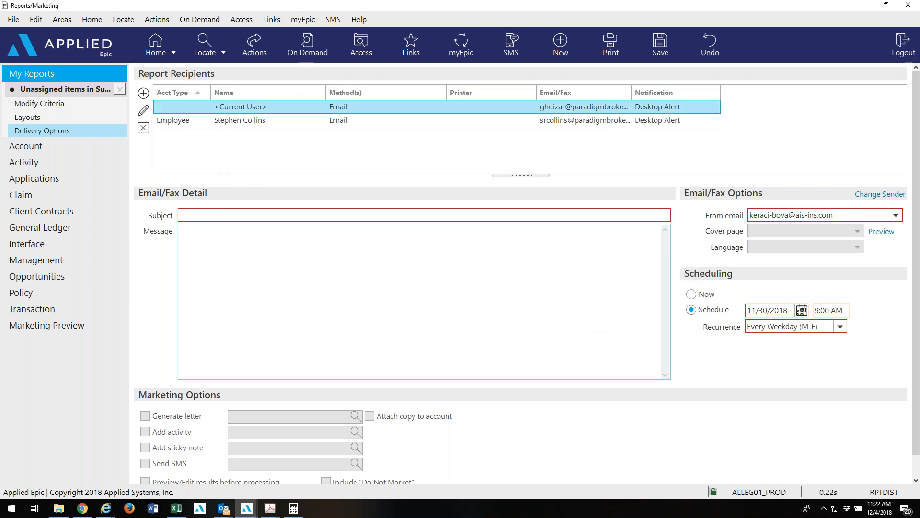
Enter the email subject 'Unassigned Policies in Suspense by Branch Code'.
{"action": "left_click", "coordinate": [202, 214]}
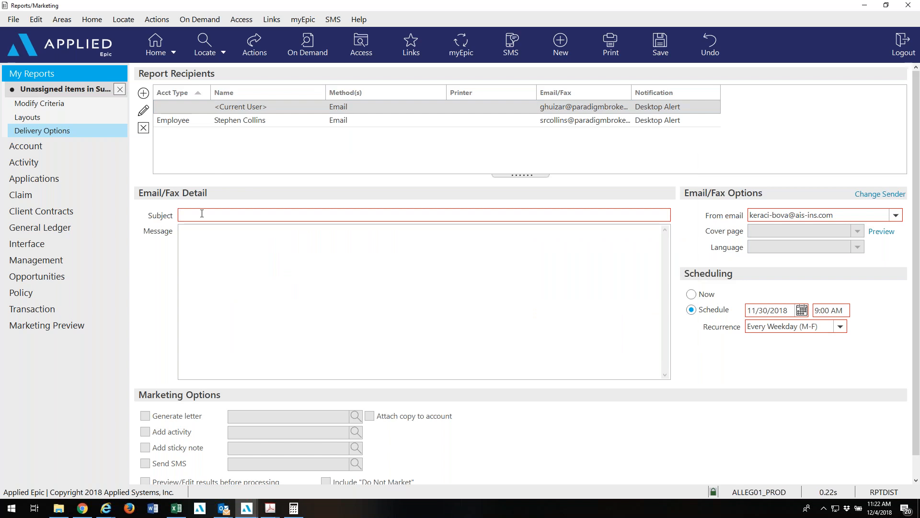
{"action": "type", "text": "Unassinge"}
{"action": "type", "text": "d"}
{"action": "key", "text": "BackSpace"}
{"action": "key", "text": "BackSpace"}
{"action": "key", "text": "BackSpace"}
{"action": "type", "text": "gned Policies in Suspense by Branch"}
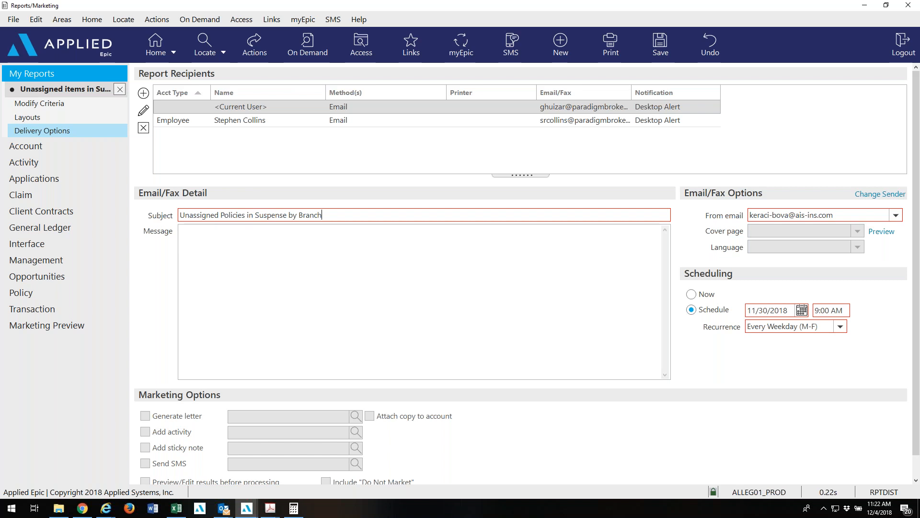
{"action": "type", "text": " Code"}
Send from the user's own address and set the schedule start date to 12/5/2018.
{"action": "left_click", "coordinate": [896, 215]}
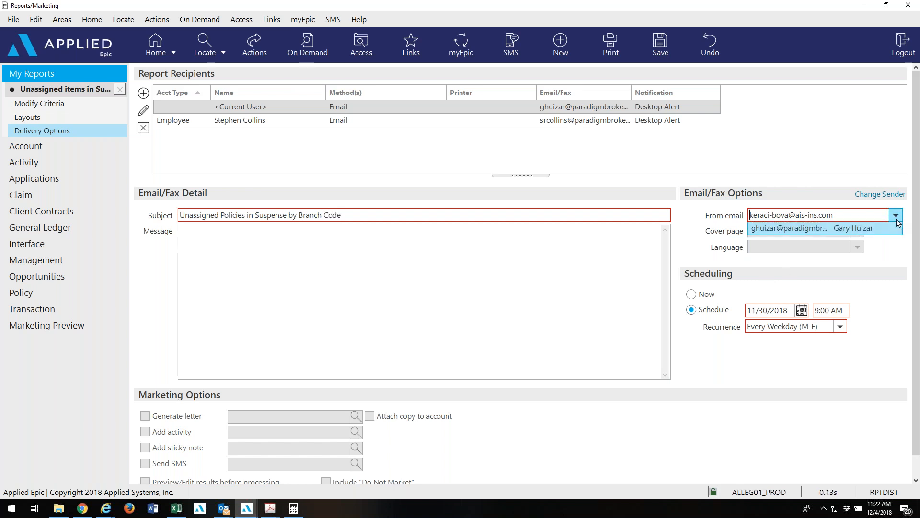
{"action": "left_click", "coordinate": [830, 244]}
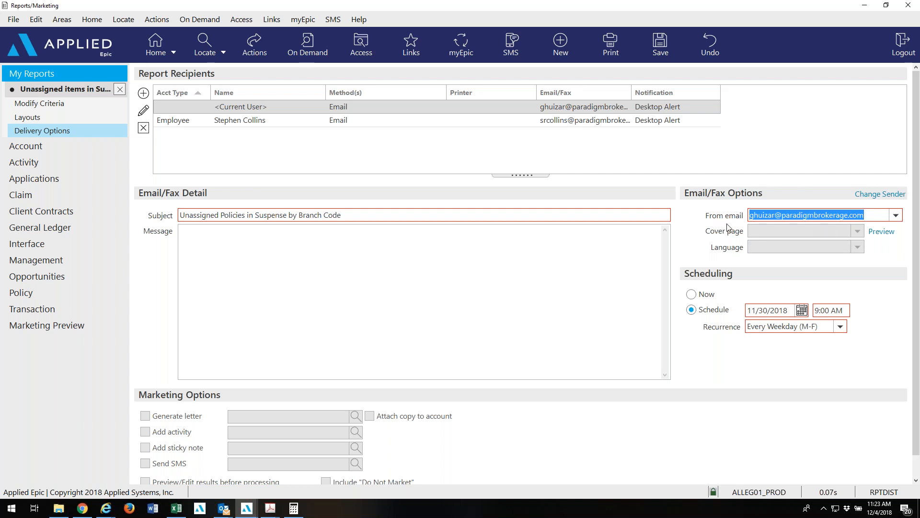
{"action": "left_click", "coordinate": [803, 311]}
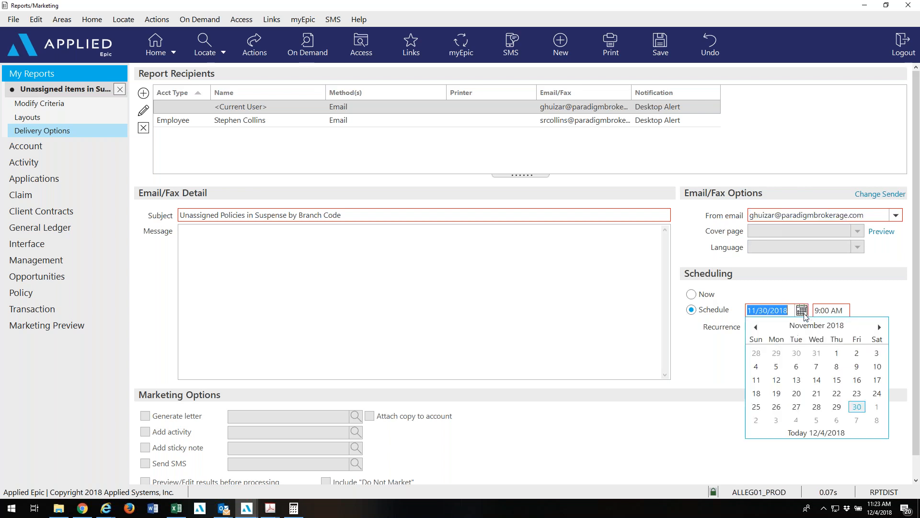
{"action": "left_click", "coordinate": [879, 327]}
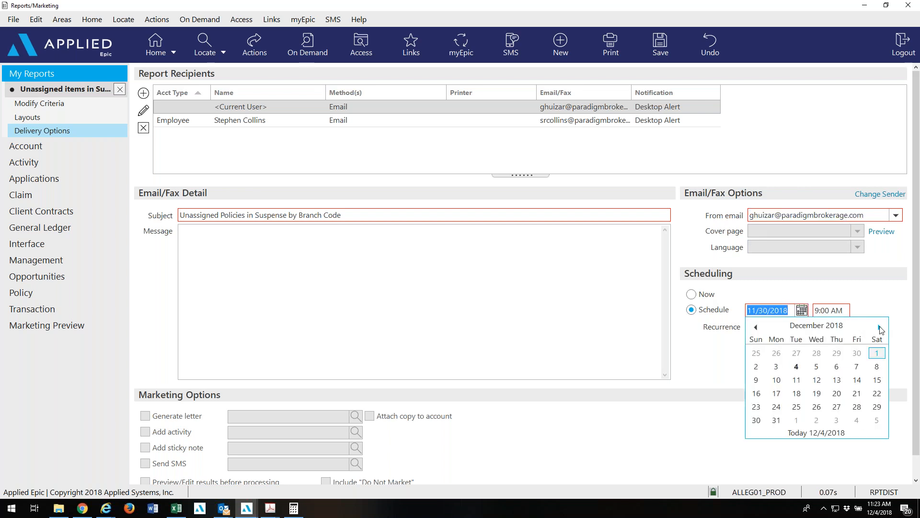
{"action": "left_click", "coordinate": [817, 367]}
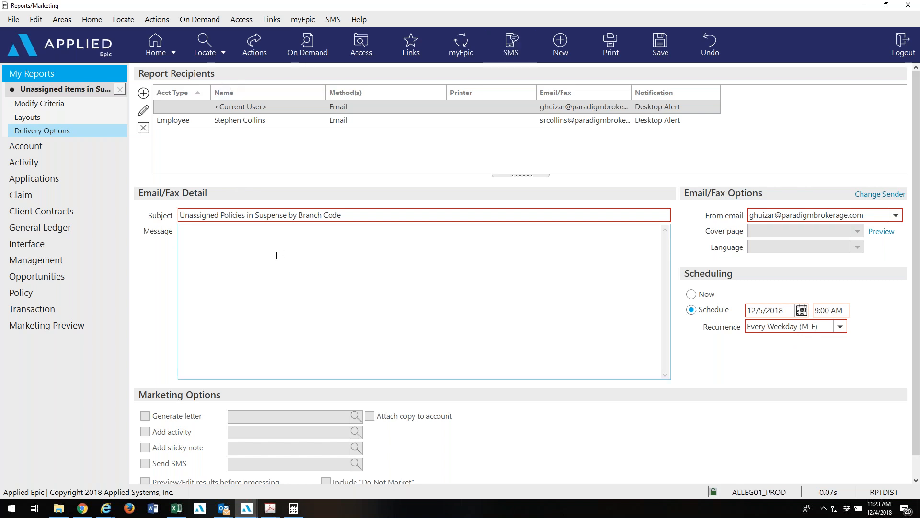
{"action": "left_click", "coordinate": [256, 50]}
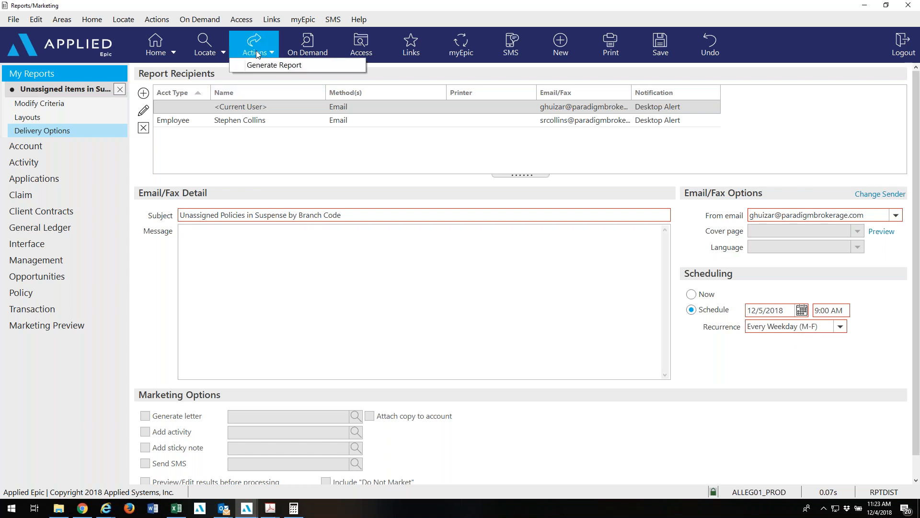
Generate the scheduled report, then close it and save the changes.
{"action": "left_click", "coordinate": [256, 65]}
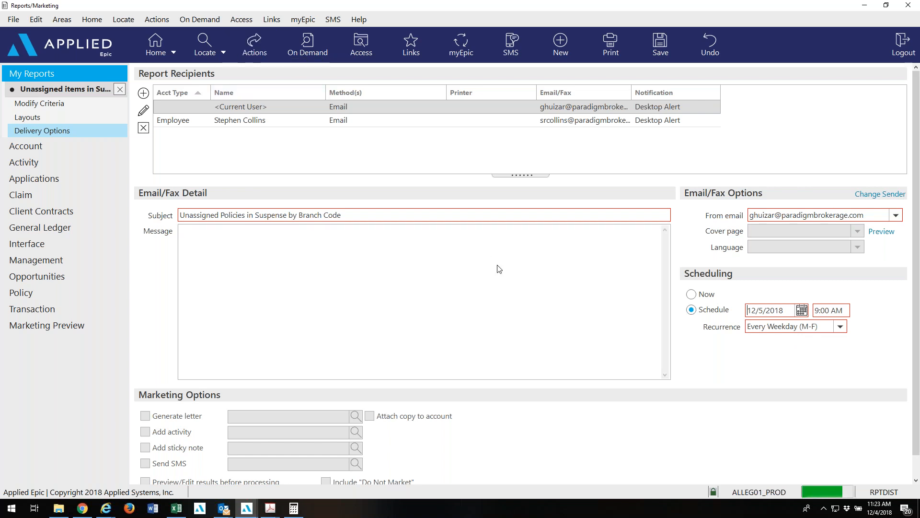
{"action": "left_click", "coordinate": [474, 273]}
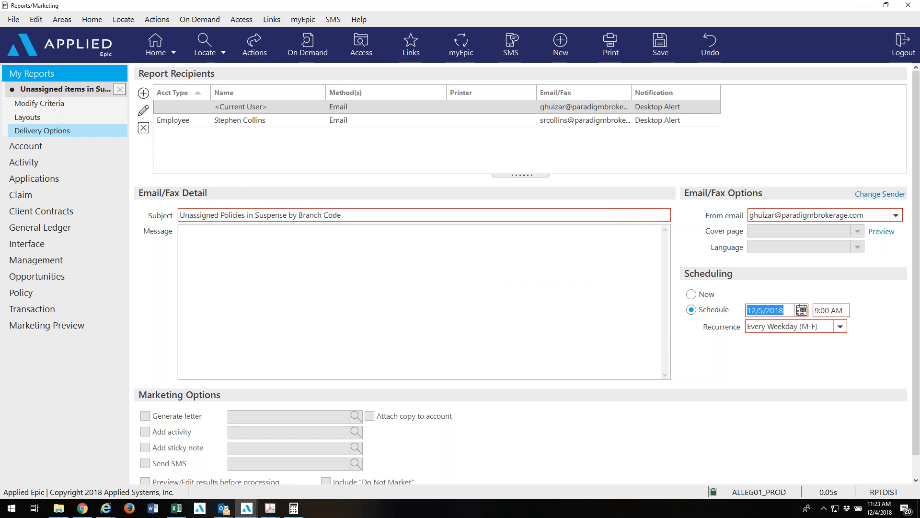
{"action": "left_click", "coordinate": [120, 90]}
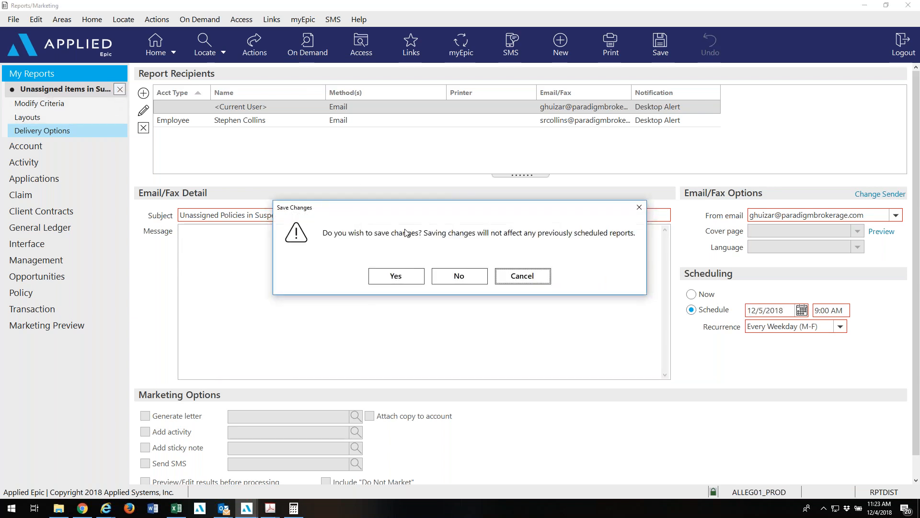
{"action": "left_click", "coordinate": [398, 275]}
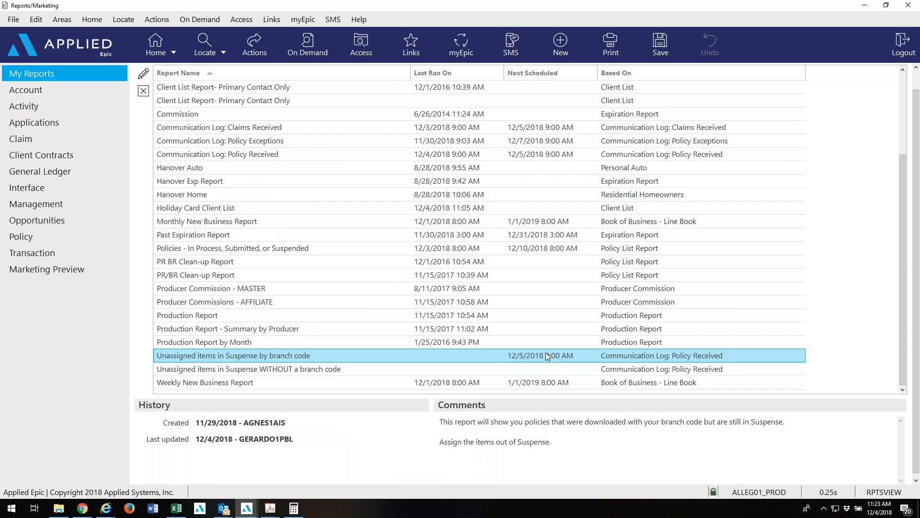
Select the 'Unassigned items in Suspense WITHOUT a branch code' report.
{"action": "left_click", "coordinate": [545, 369]}
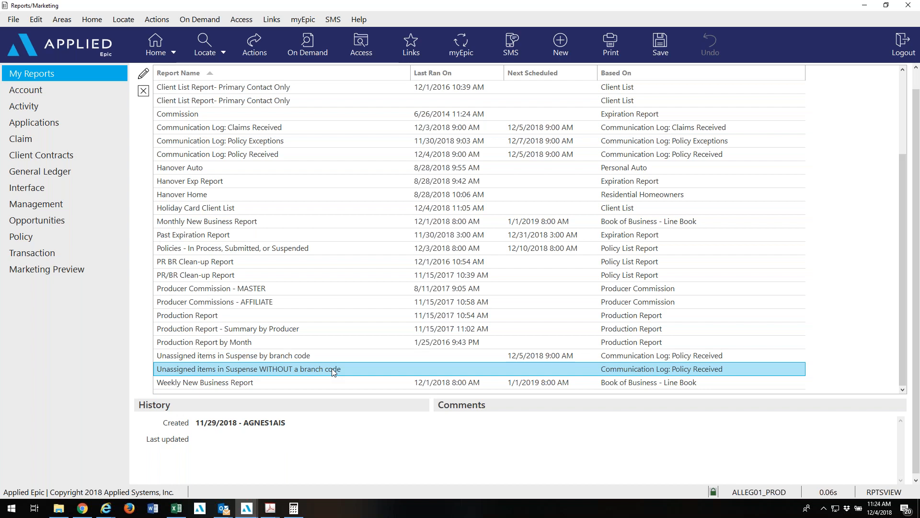
Open the WITHOUT a branch code report and add HCO to the excluded branches.
{"action": "left_click", "coordinate": [141, 71]}
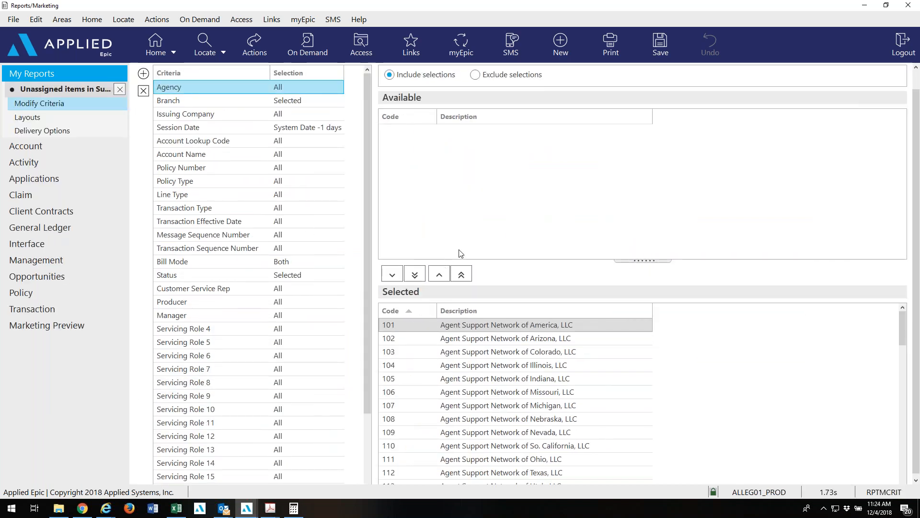
{"action": "left_click", "coordinate": [288, 102]}
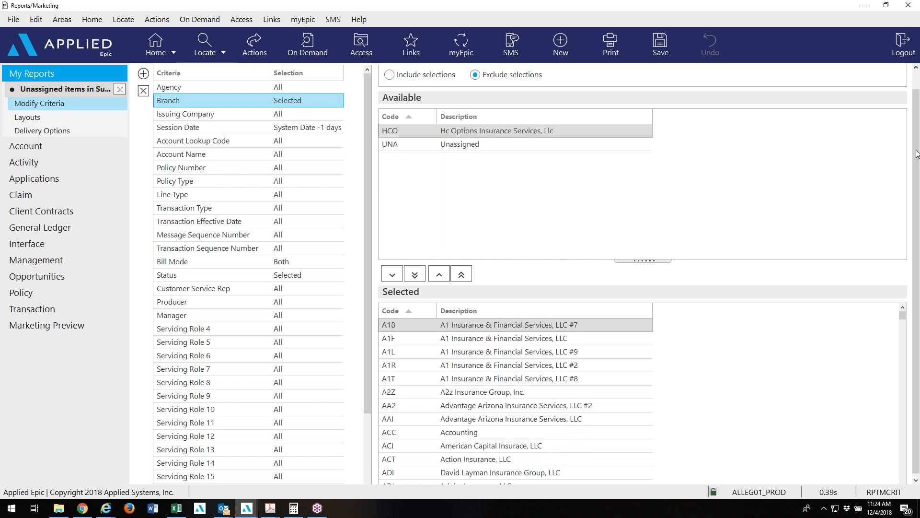
{"action": "left_click", "coordinate": [505, 134]}
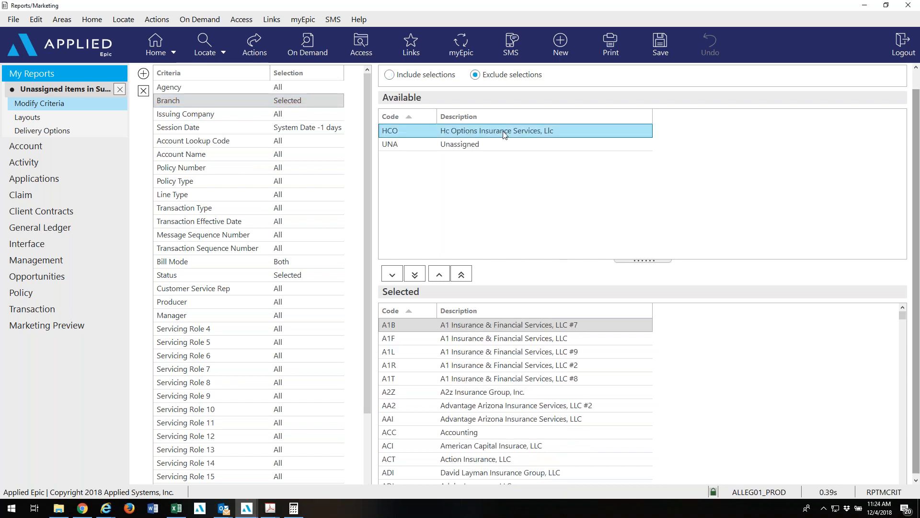
{"action": "left_click", "coordinate": [392, 274]}
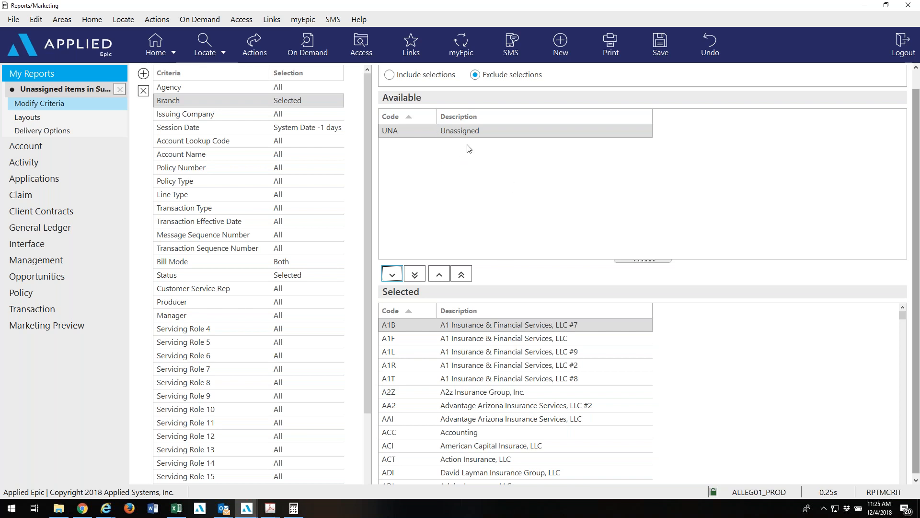
Review the Session Date and Status criteria and open the print options.
{"action": "left_click", "coordinate": [331, 132]}
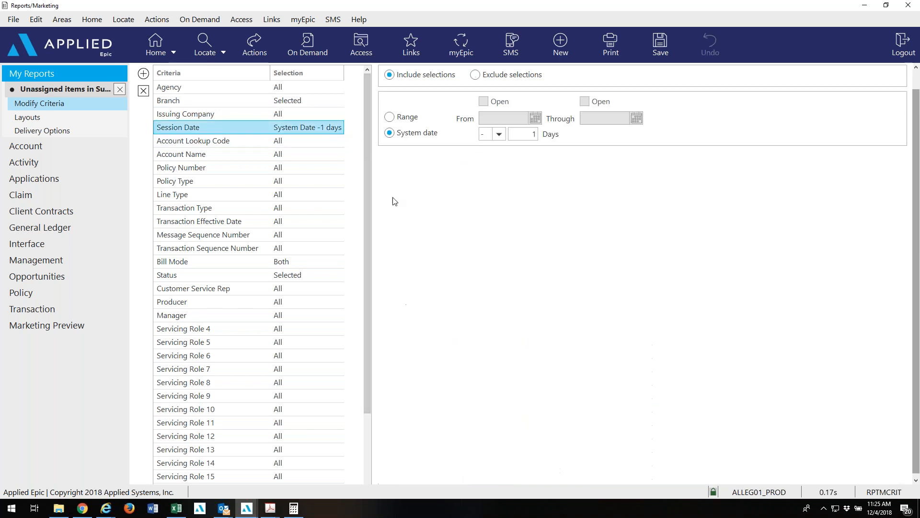
{"action": "left_click", "coordinate": [335, 275]}
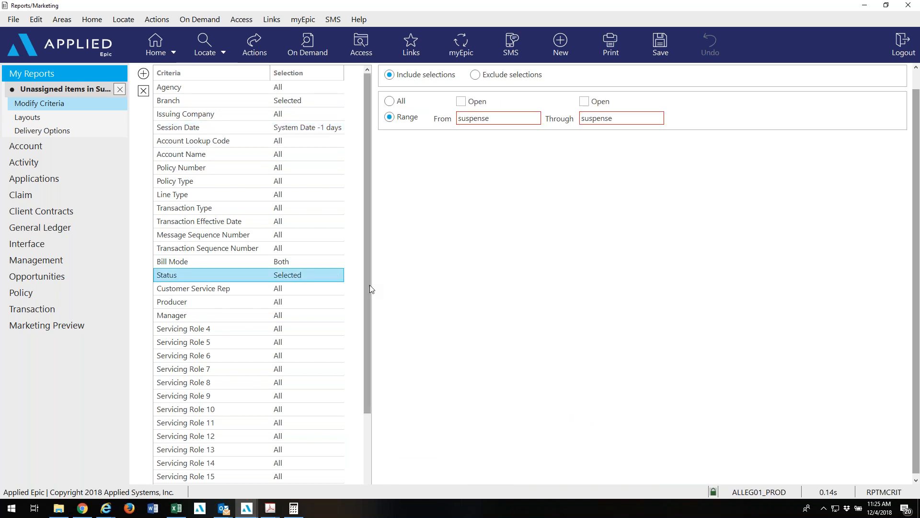
{"action": "left_click_drag", "start_coordinate": [368, 285], "coordinate": [376, 436]}
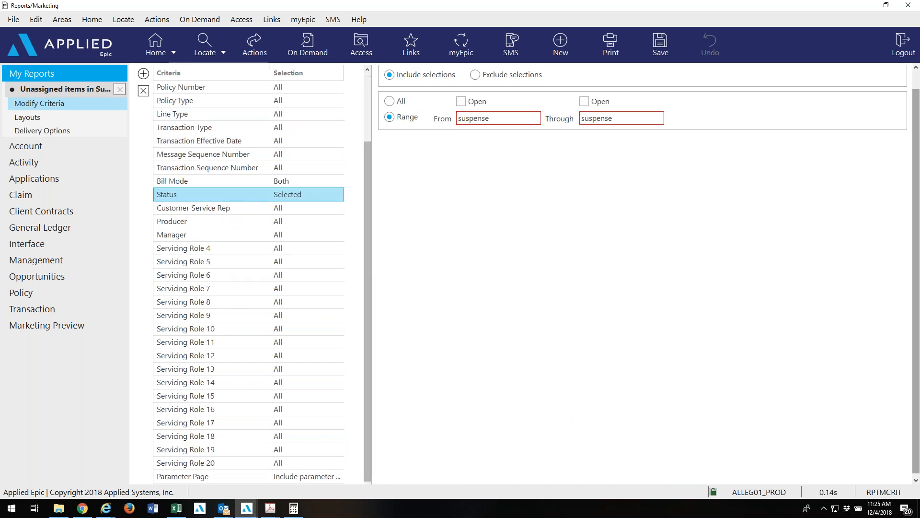
{"action": "left_click", "coordinate": [607, 44]}
{"action": "left_click", "coordinate": [617, 75]}
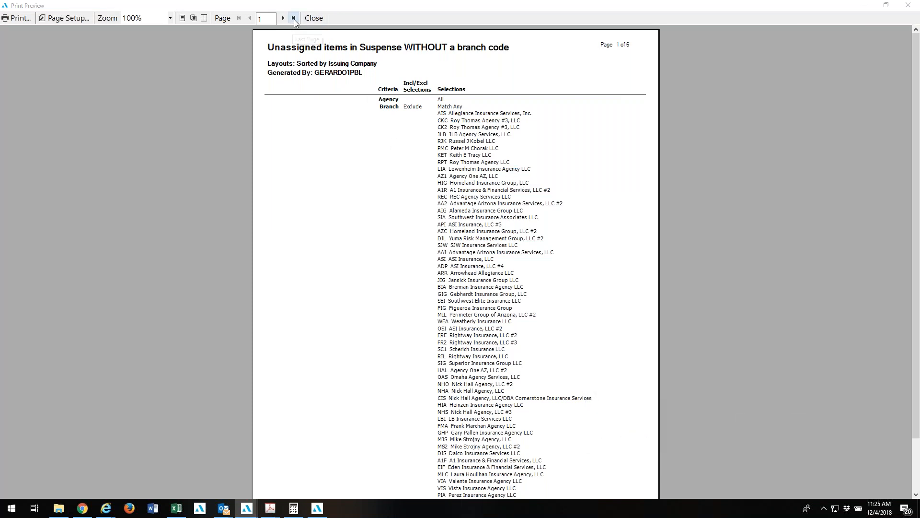
{"action": "left_click", "coordinate": [293, 18]}
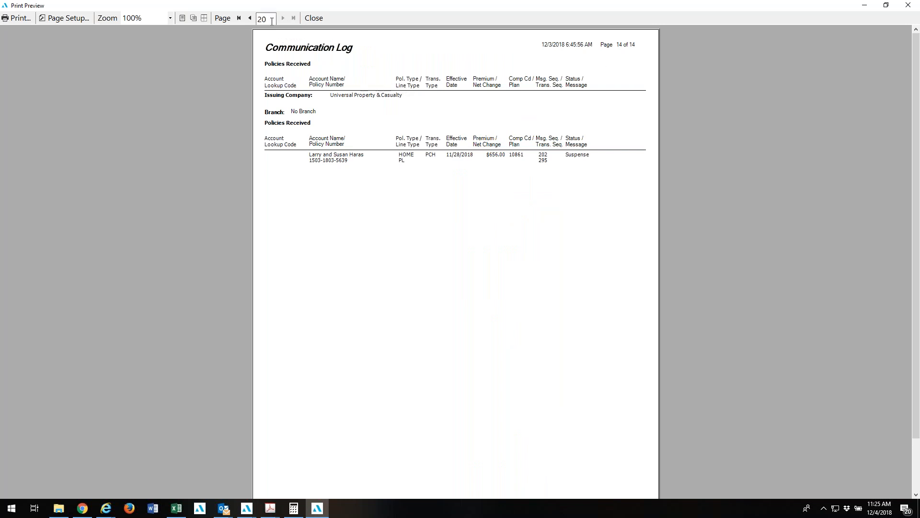
{"action": "left_click", "coordinate": [250, 19]}
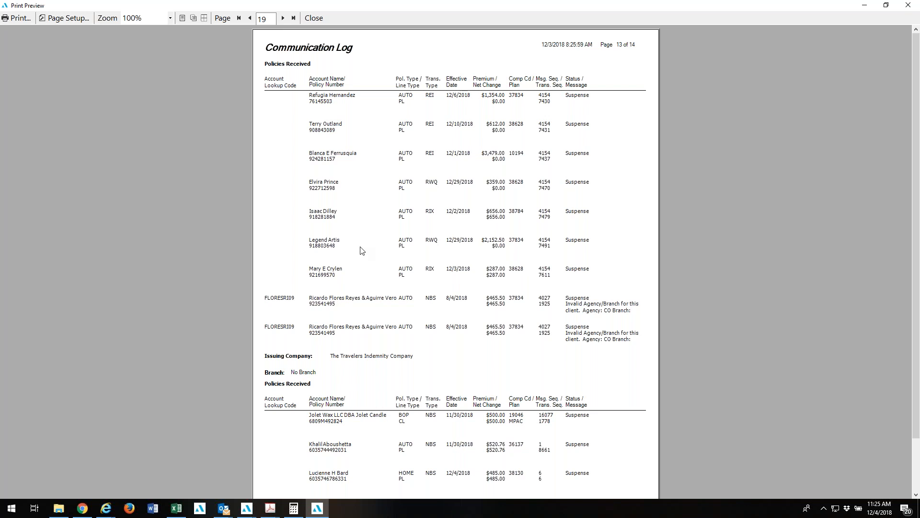
{"action": "scroll", "coordinate": [362, 250], "scroll_direction": "down", "scroll_amount": 1}
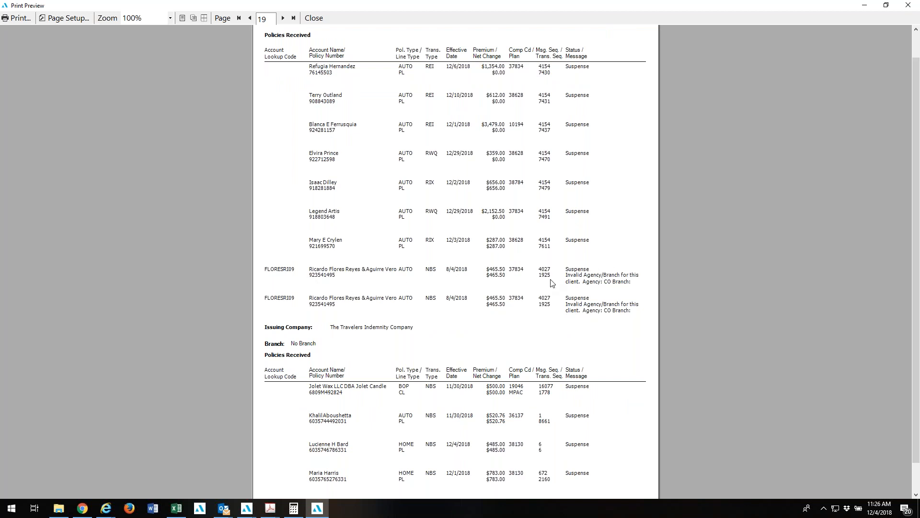
{"action": "scroll", "coordinate": [505, 296], "scroll_direction": "down", "scroll_amount": 1}
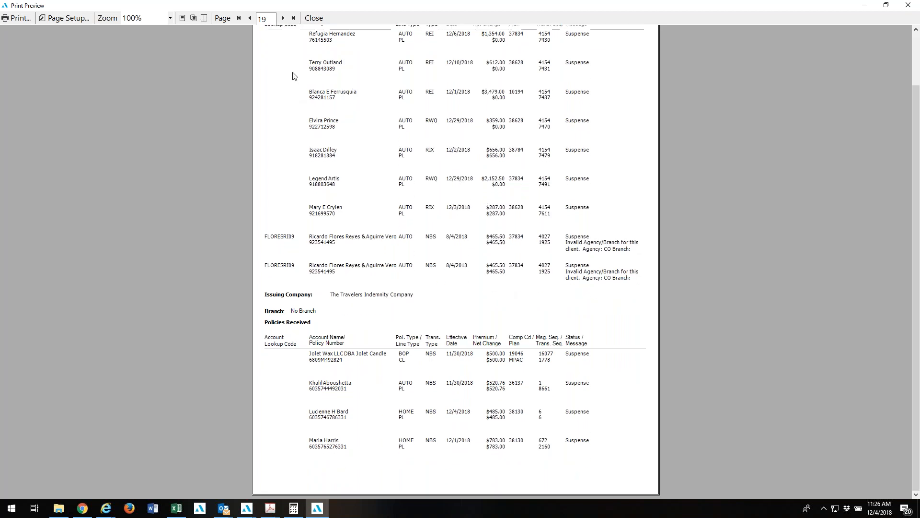
{"action": "left_click", "coordinate": [250, 18]}
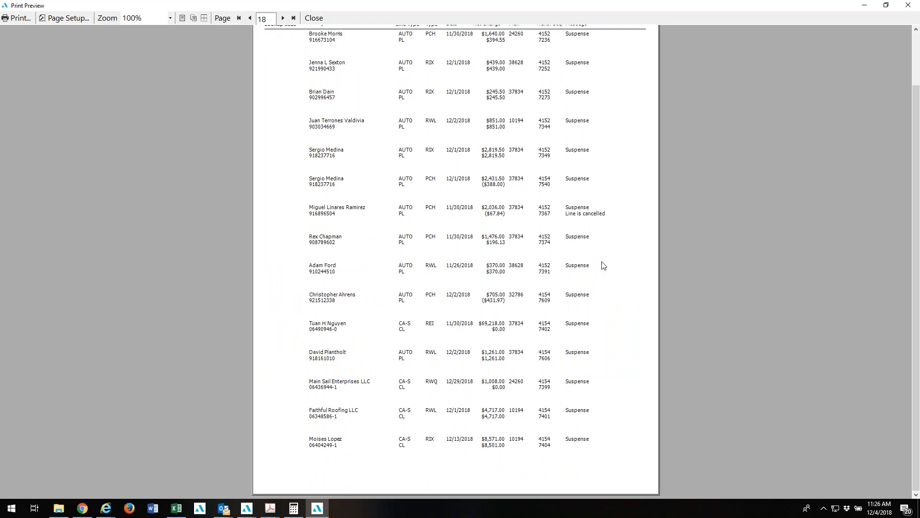
{"action": "scroll", "coordinate": [604, 266], "scroll_direction": "up", "scroll_amount": 2}
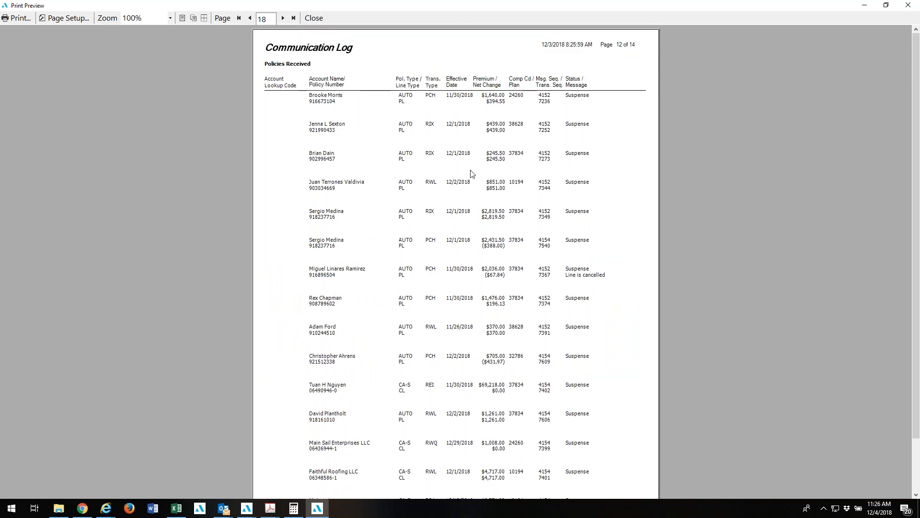
{"action": "left_click", "coordinate": [314, 19]}
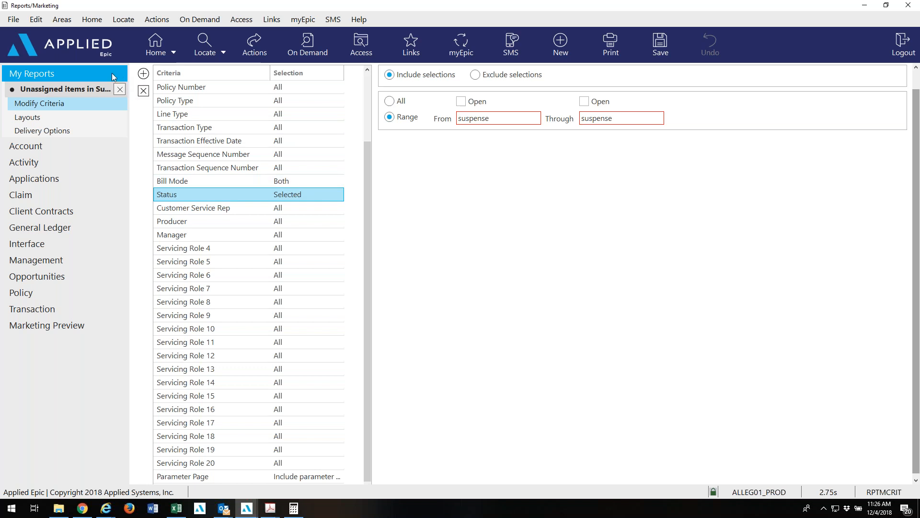
Close the report saving its criteria changes, then dismiss the Print dropdown without printing.
{"action": "left_click", "coordinate": [120, 89]}
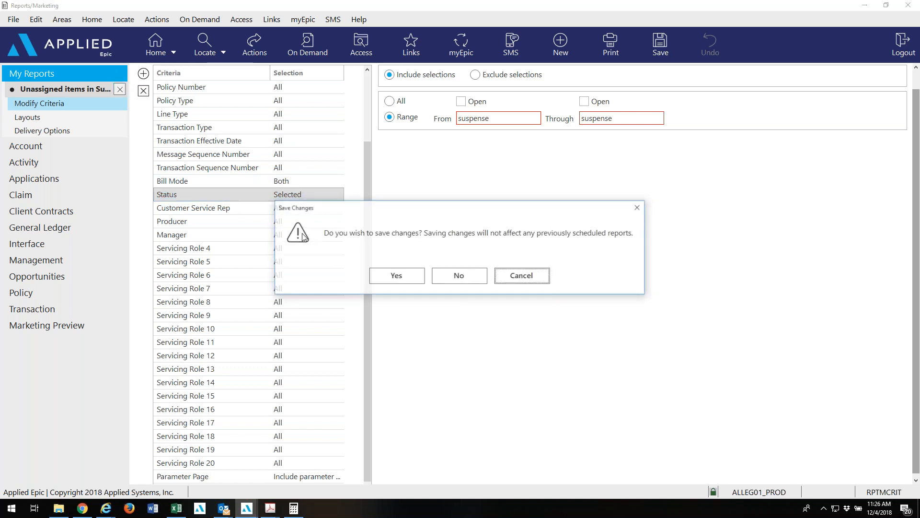
{"action": "left_click", "coordinate": [409, 278]}
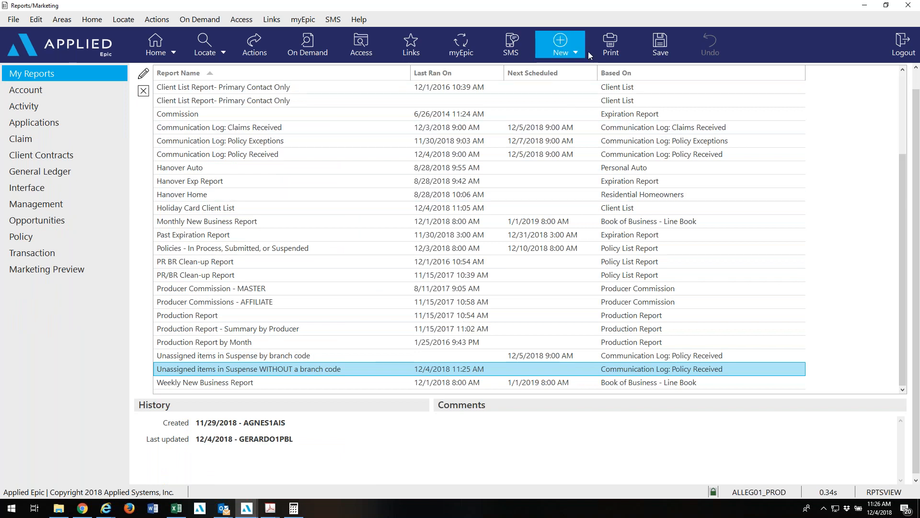
{"action": "left_click", "coordinate": [605, 44]}
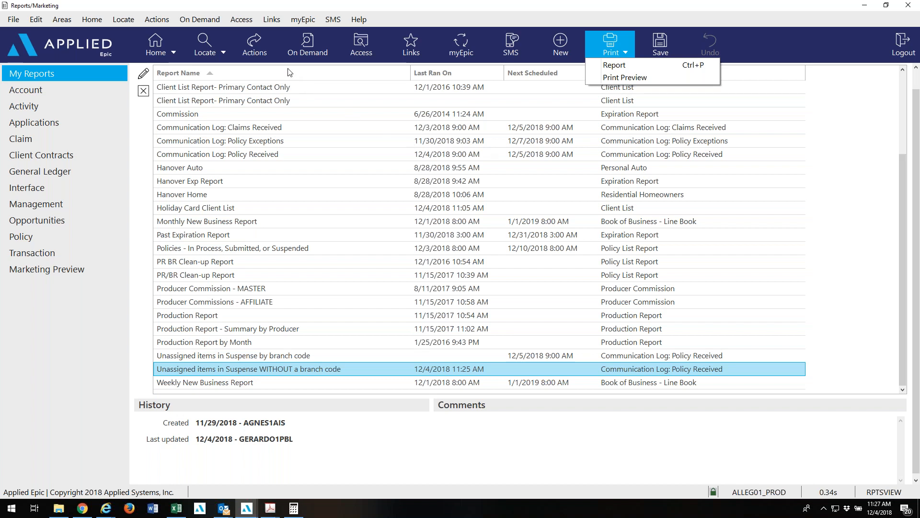
{"action": "left_click", "coordinate": [262, 55]}
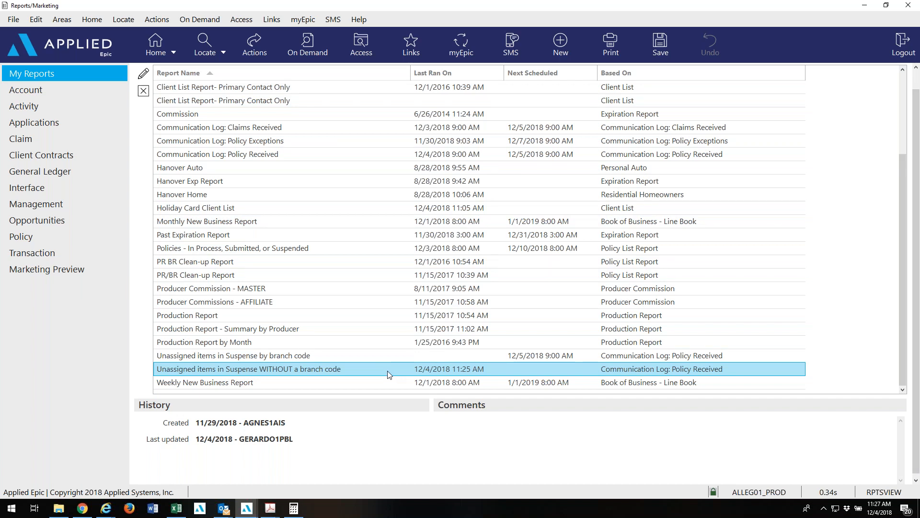
{"action": "left_click", "coordinate": [149, 72]}
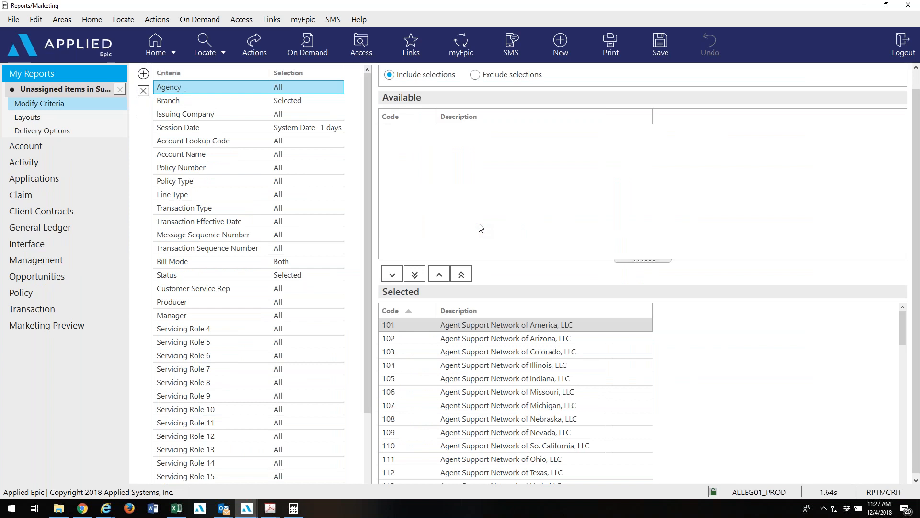
{"action": "left_click", "coordinate": [282, 102]}
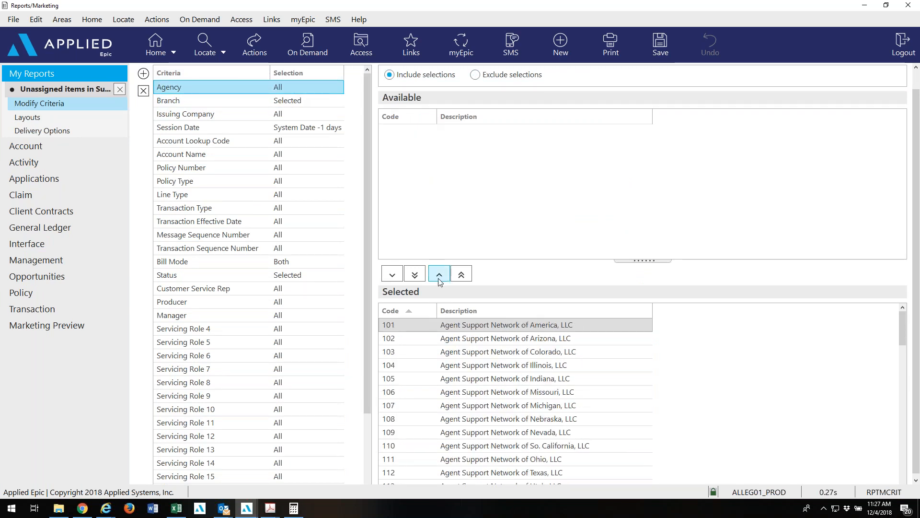
{"action": "left_click", "coordinate": [461, 276]}
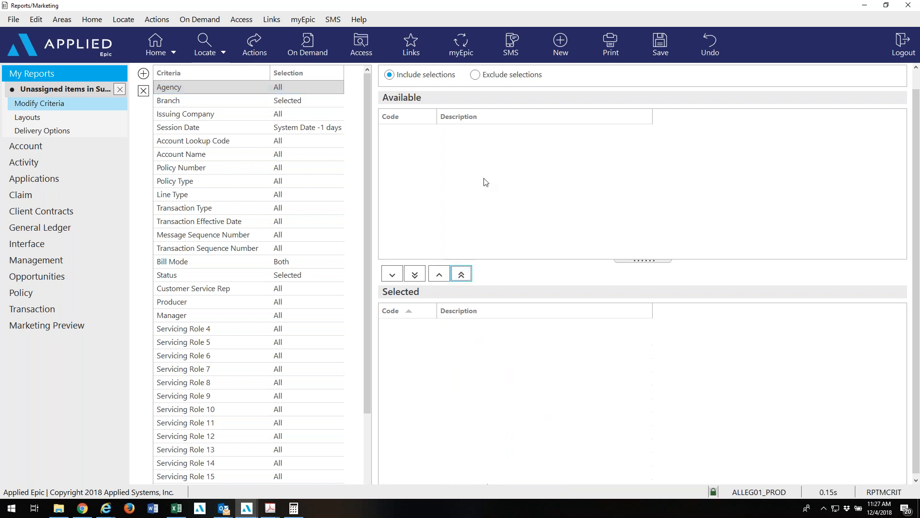
{"action": "left_click", "coordinate": [486, 178]}
{"action": "key", "text": "i"}
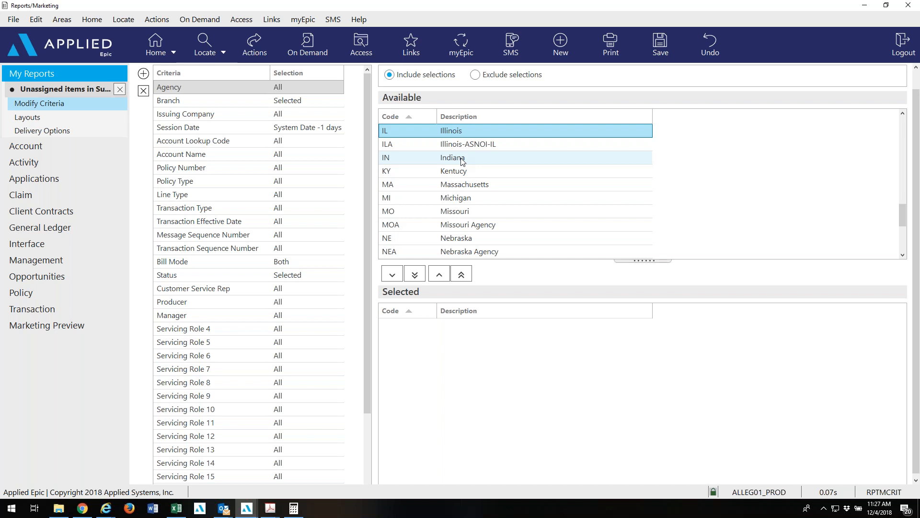
{"action": "left_click", "coordinate": [230, 106]}
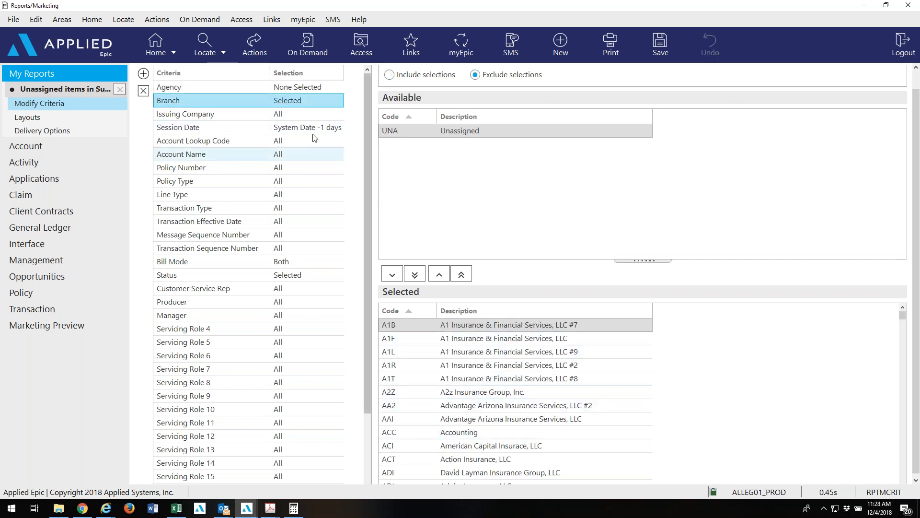
{"action": "left_click", "coordinate": [300, 87]}
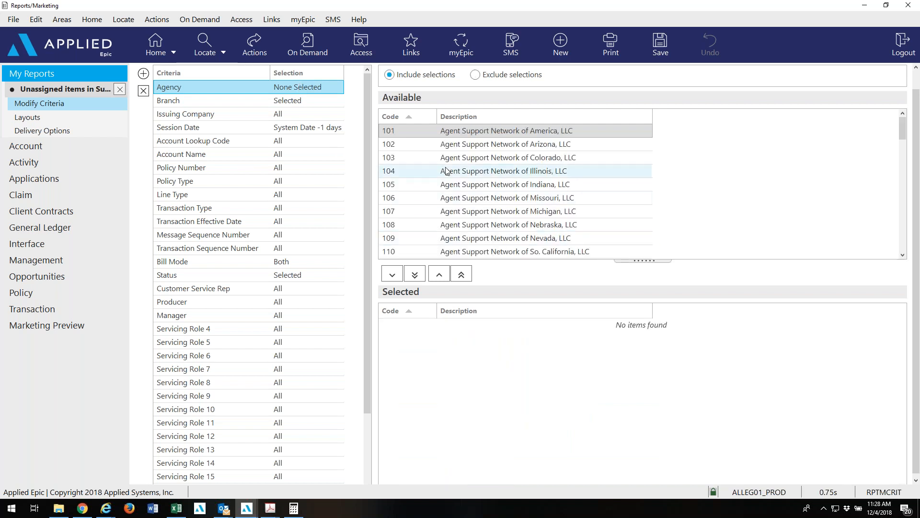
{"action": "left_click", "coordinate": [460, 193]}
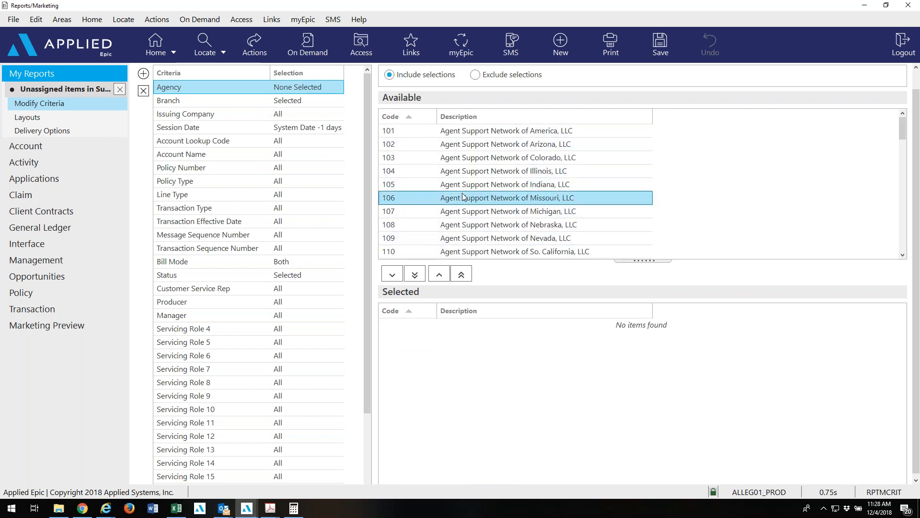
{"action": "type", "text": "il"}
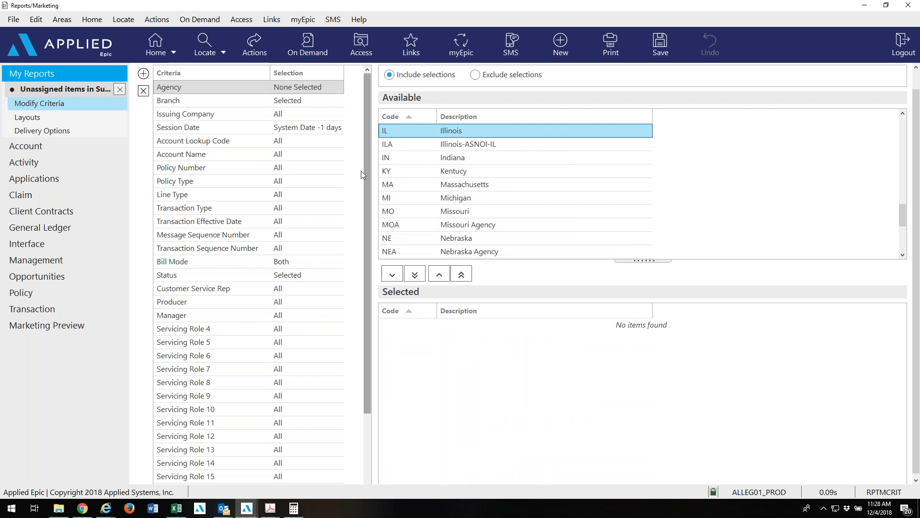
{"action": "left_click", "coordinate": [120, 90]}
{"action": "left_click", "coordinate": [471, 282]}
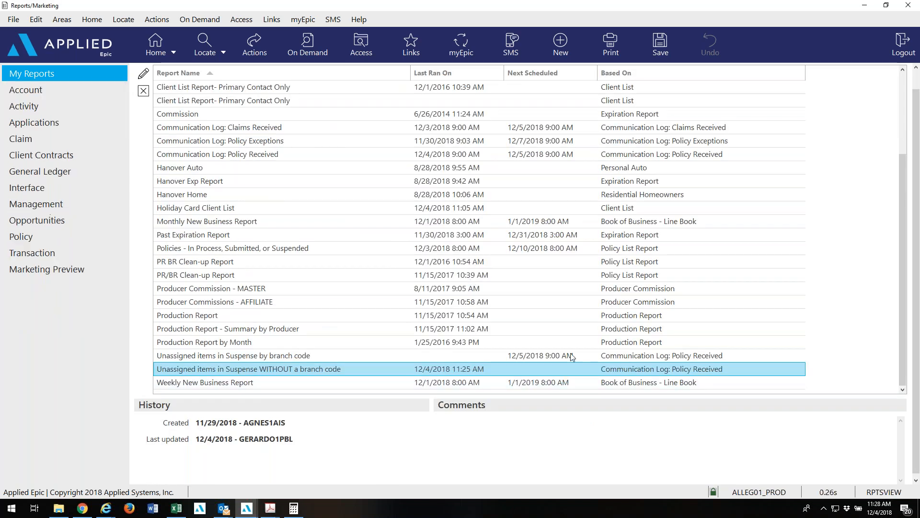
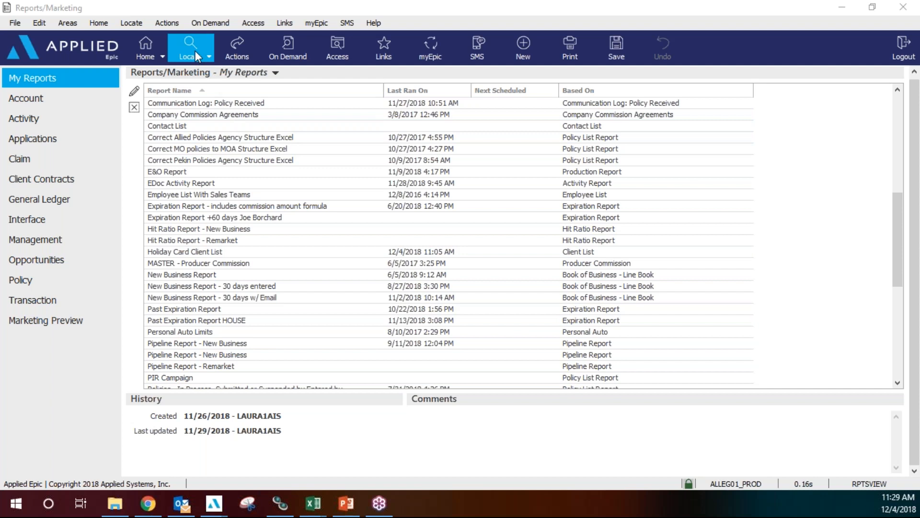
From Home, run an account Locate search for business name REDBUD and select the Redbud Test Client row.
{"action": "left_click", "coordinate": [163, 51]}
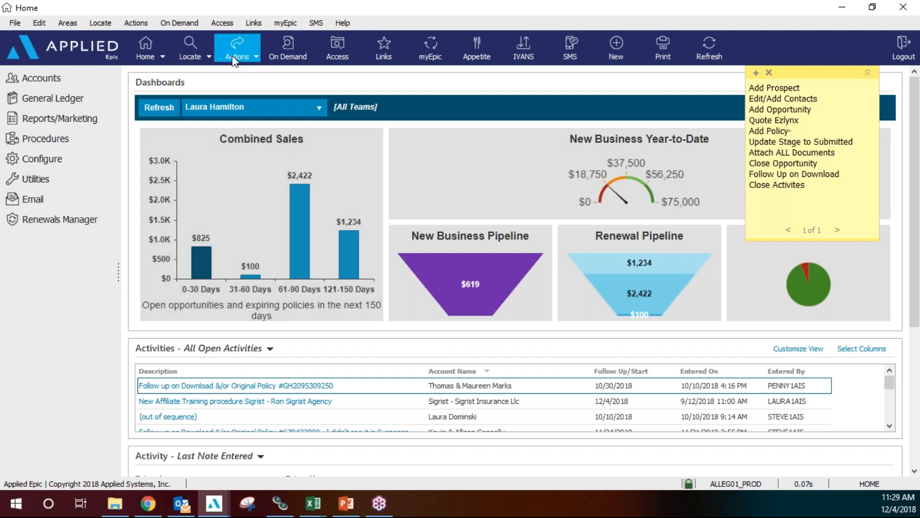
{"action": "left_click", "coordinate": [191, 48]}
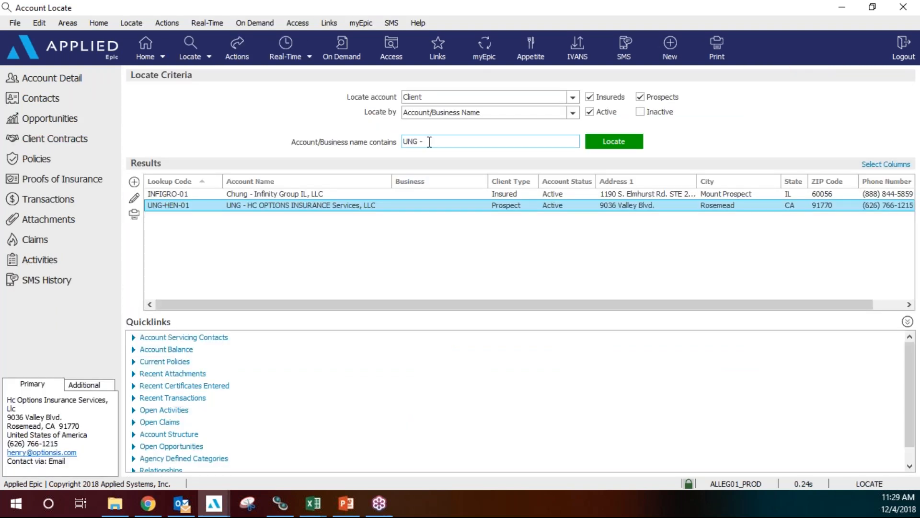
{"action": "left_click", "coordinate": [430, 141]}
{"action": "type", "text": "REDBUD"}
{"action": "key", "text": "Return"}
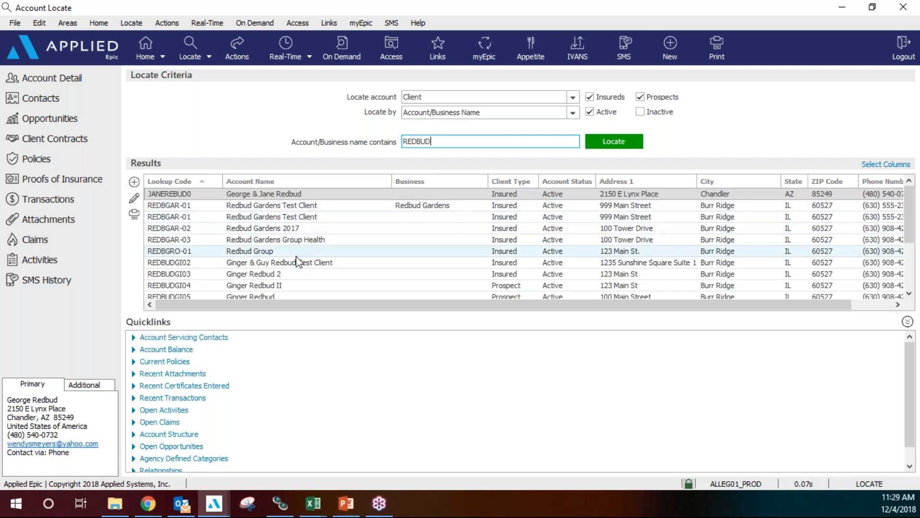
{"action": "left_click", "coordinate": [298, 262]}
Open the client's Policies list and view the 2/2/2018 PCK1 and 4/3/2018 AUTO policy details.
{"action": "left_click", "coordinate": [76, 161]}
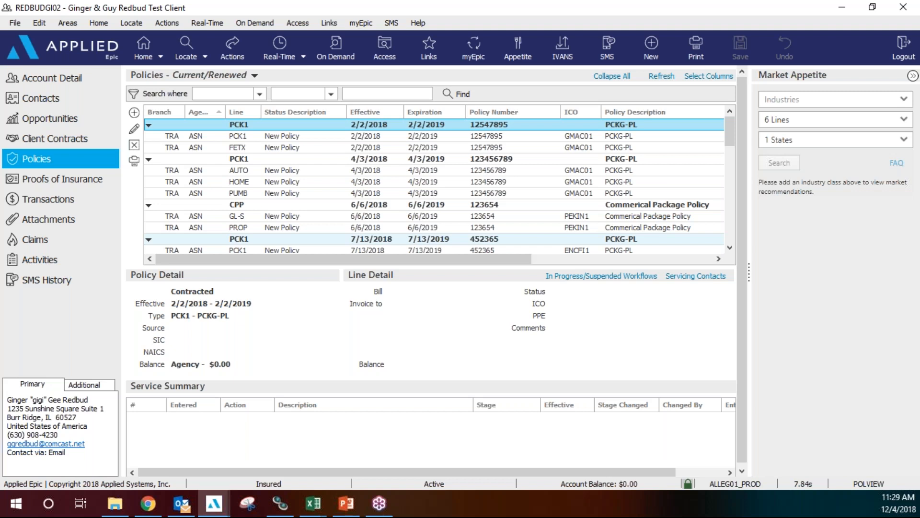
{"action": "left_click", "coordinate": [264, 171]}
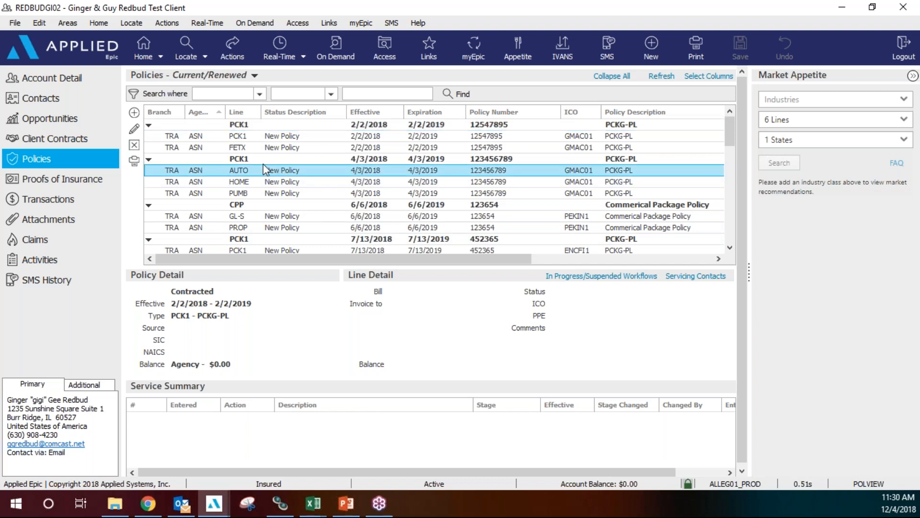
{"action": "left_click", "coordinate": [269, 136]}
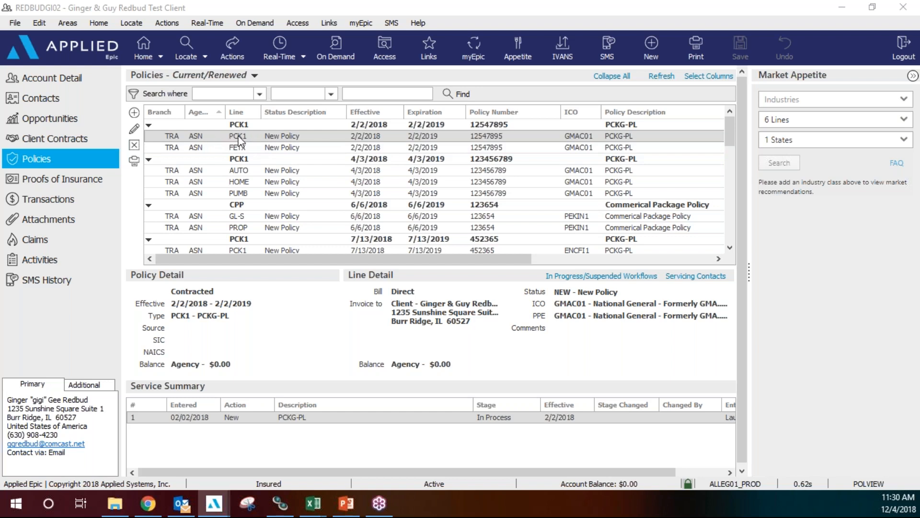
{"action": "left_click", "coordinate": [262, 170]}
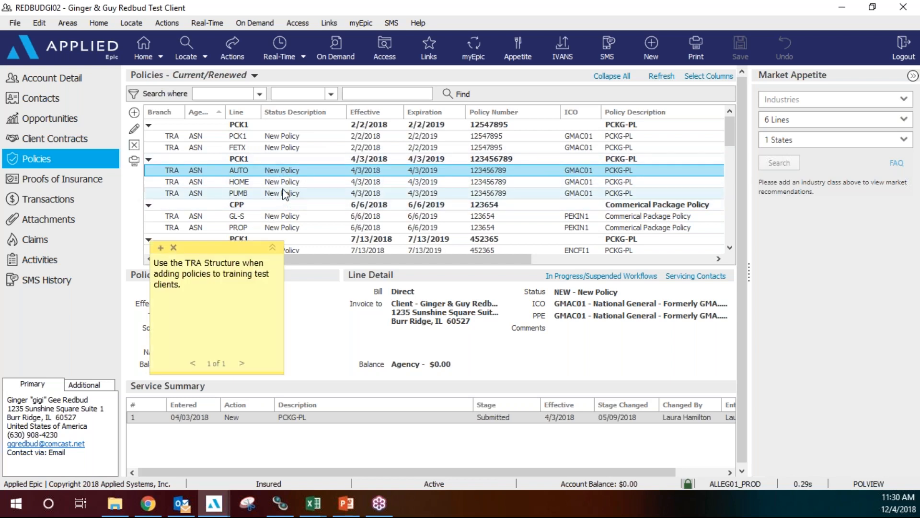
Check the policy Actions list, then open a blank Add a Policy form for the client.
{"action": "left_click", "coordinate": [134, 115]}
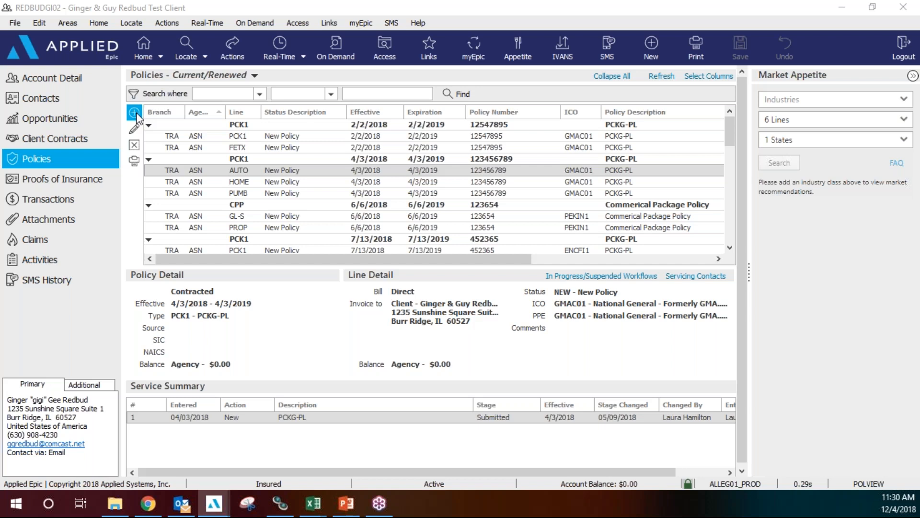
{"action": "left_click", "coordinate": [234, 56]}
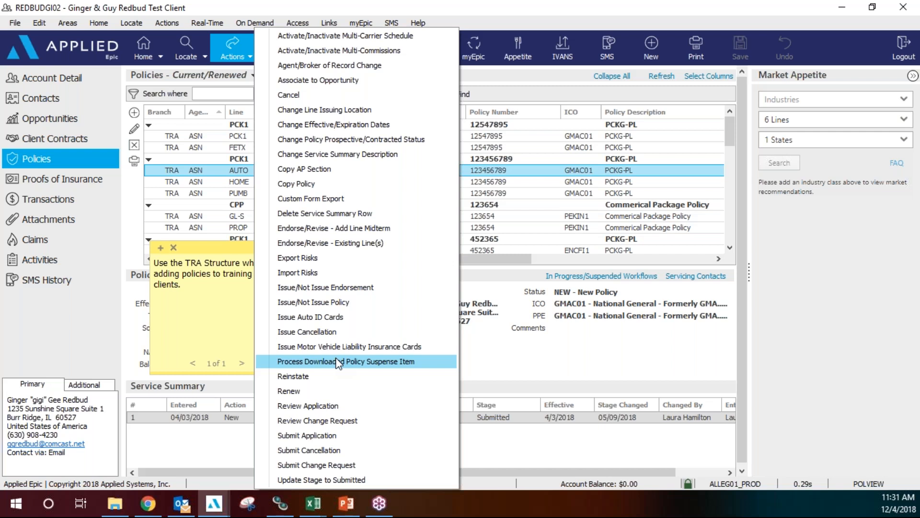
{"action": "left_click", "coordinate": [66, 329]}
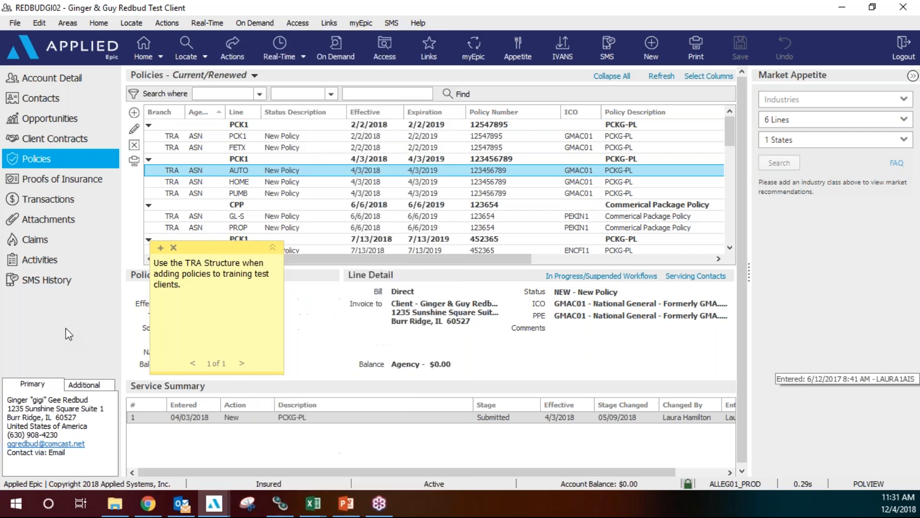
{"action": "left_click", "coordinate": [134, 113]}
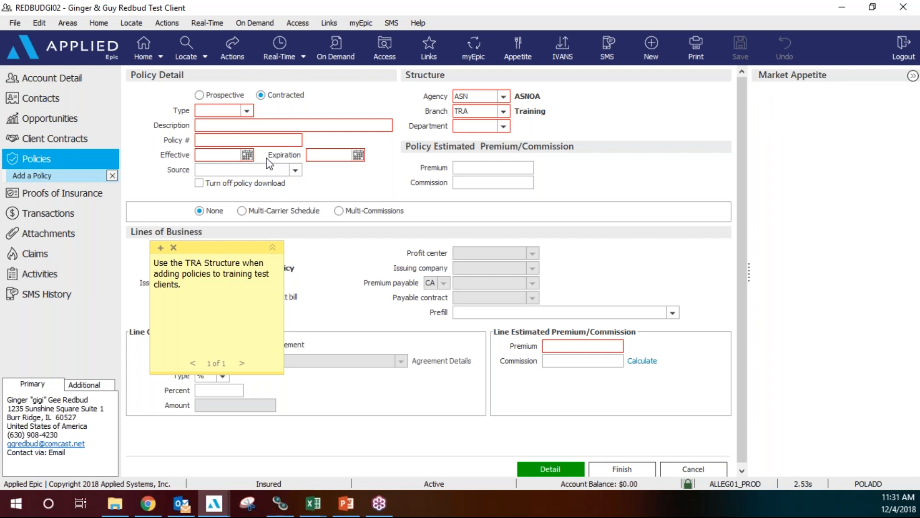
Enter policy type PCK1, policy number TRAINING and expiration 12/4/2018, moving the tip note aside.
{"action": "left_click", "coordinate": [235, 111]}
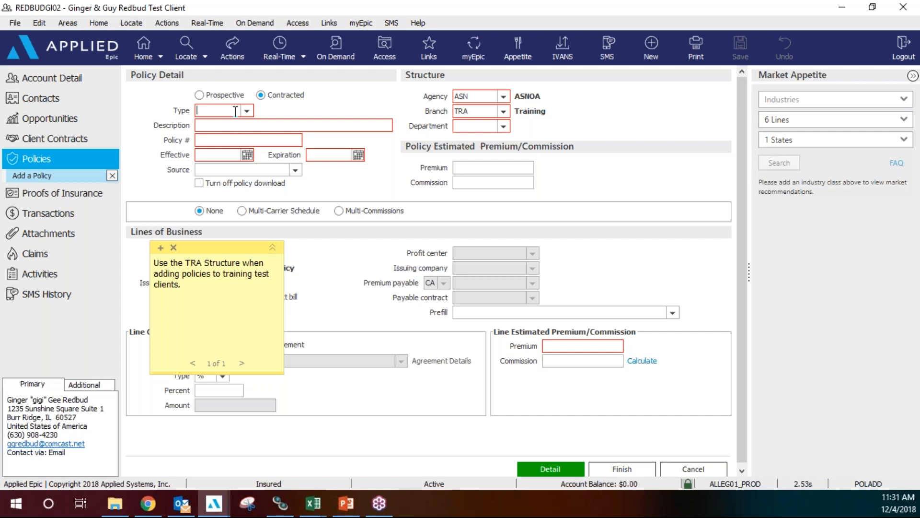
{"action": "type", "text": "PCK1"}
{"action": "left_click", "coordinate": [247, 111]}
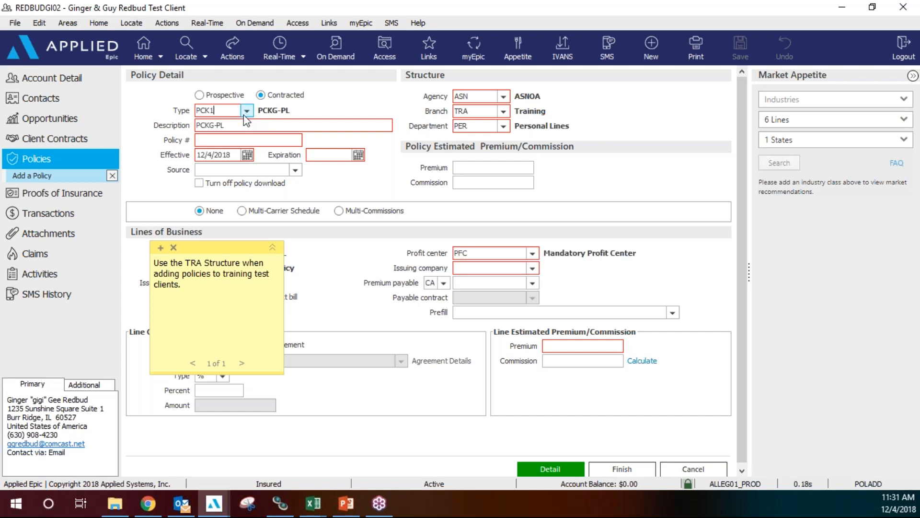
{"action": "left_click", "coordinate": [236, 144]}
{"action": "type", "text": "TRAINING"}
{"action": "left_click", "coordinate": [332, 156]}
{"action": "type", "text": "12/4/2018"}
{"action": "key", "text": "Tab"}
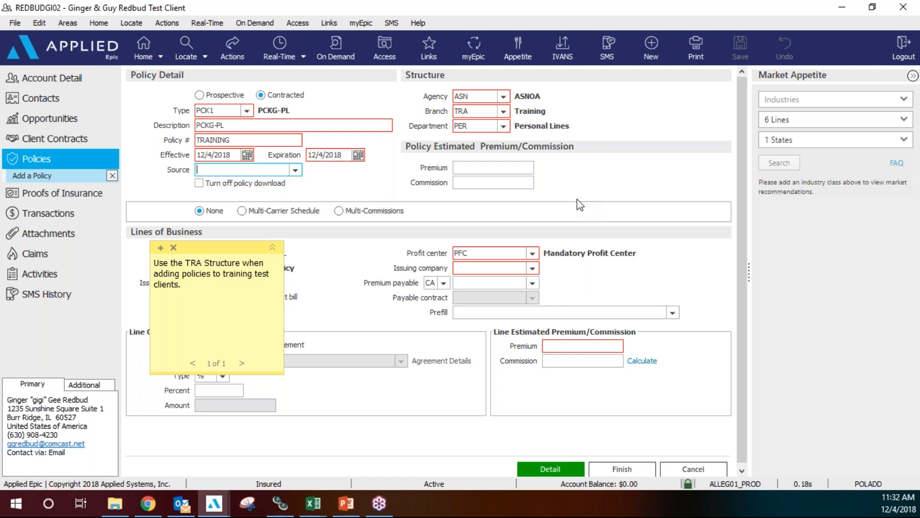
{"action": "left_click_drag", "start_coordinate": [214, 248], "coordinate": [57, 278]}
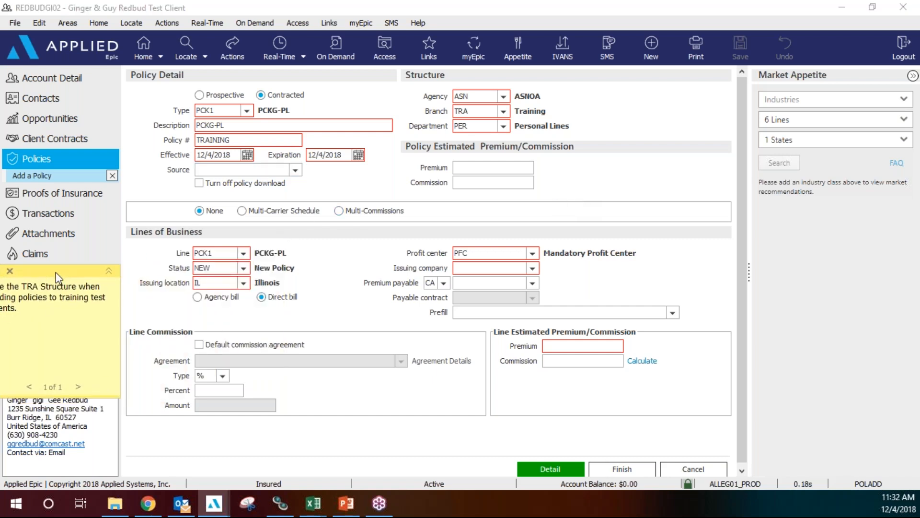
Set the line's issuing company to GMAC01 National General.
{"action": "left_click", "coordinate": [532, 268]}
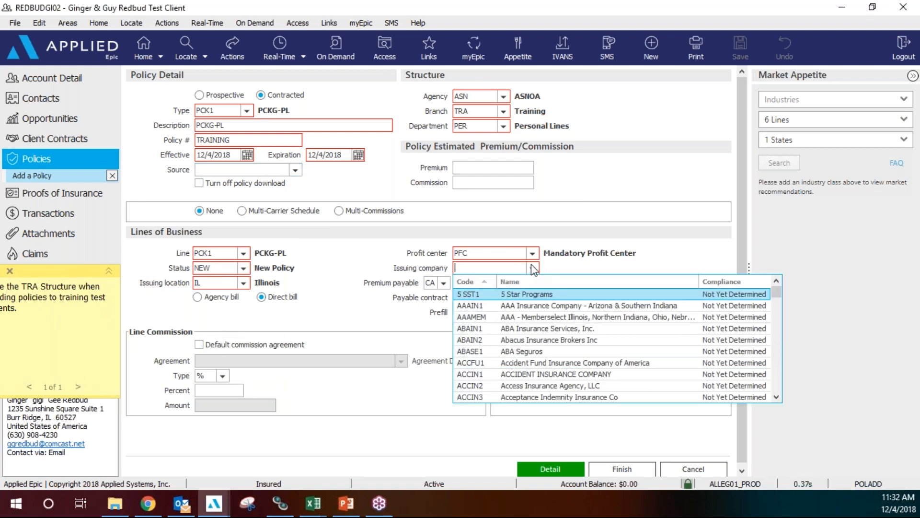
{"action": "type", "text": "NATCA1"}
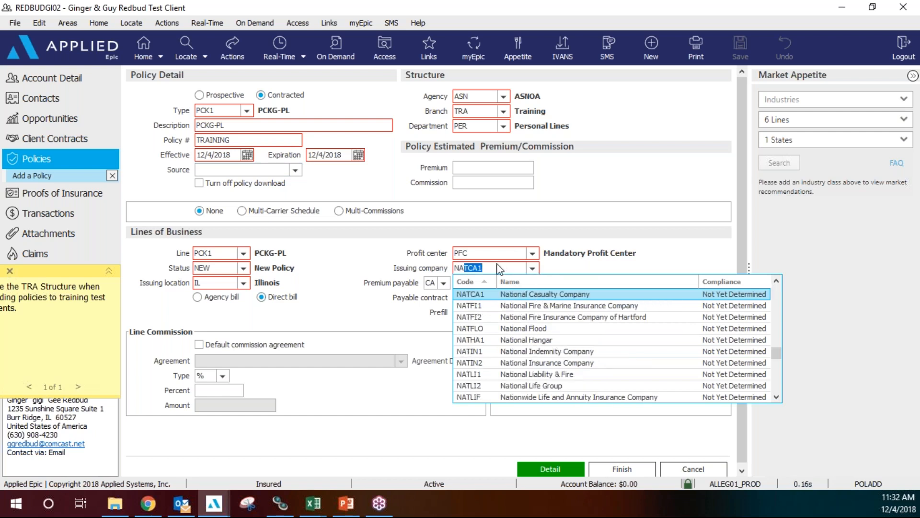
{"action": "key", "text": "Return"}
{"action": "key", "text": "BackSpace"}
{"action": "key", "text": "BackSpace"}
{"action": "key", "text": "BackSpace"}
{"action": "type", "text": "GMAC0"}
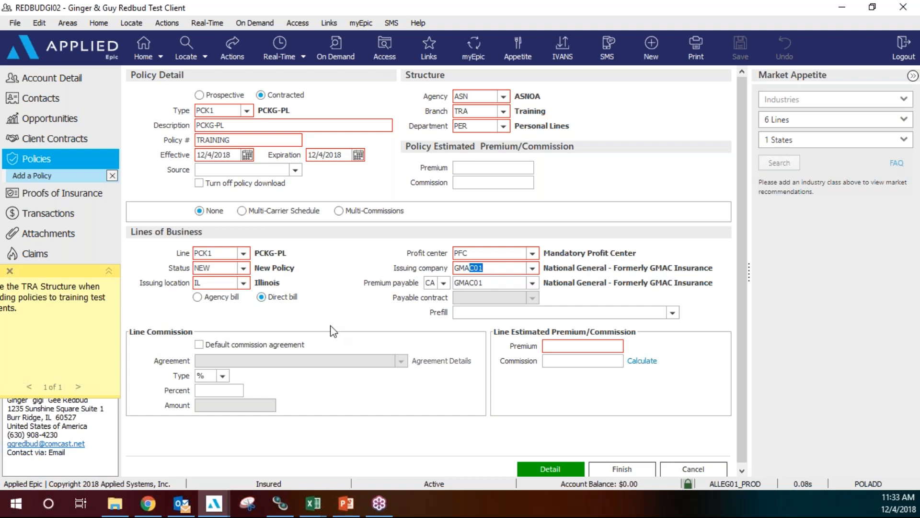
Apply the default commission agreement and calculate commission on a 1236 premium.
{"action": "left_click", "coordinate": [198, 345]}
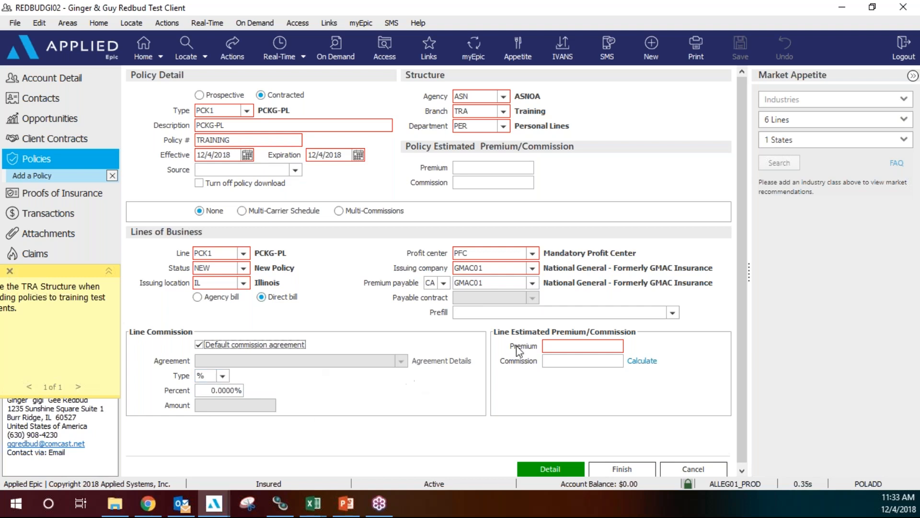
{"action": "left_click", "coordinate": [560, 346]}
{"action": "type", "text": "1236"}
{"action": "left_click", "coordinate": [643, 361]}
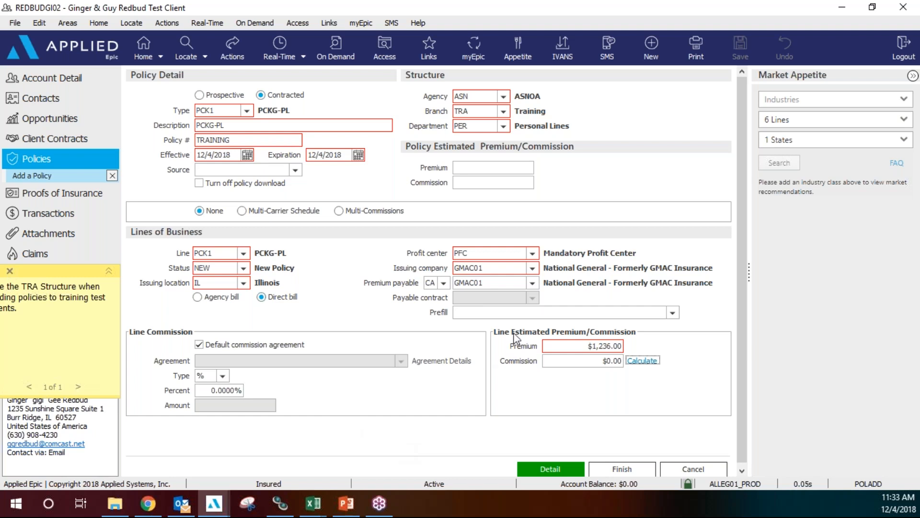
{"action": "left_click", "coordinate": [559, 467]}
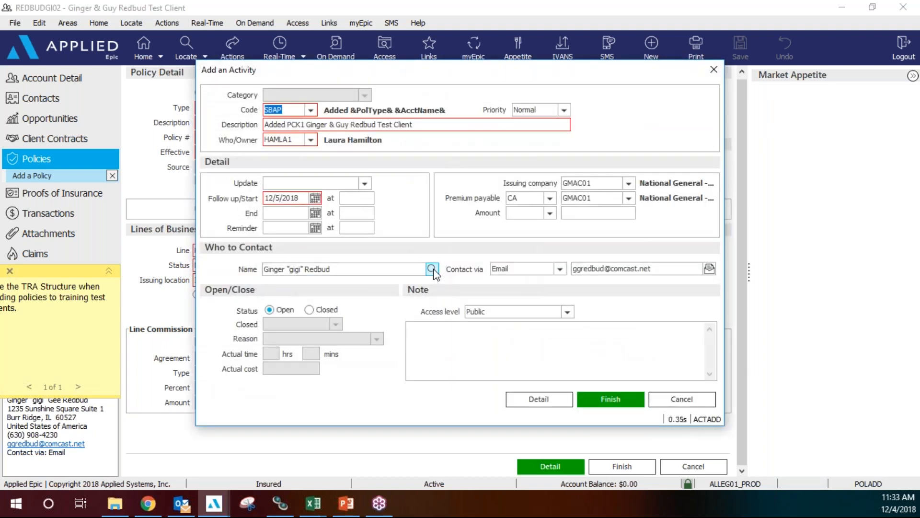
Save the activity as Closed/Successful, then start an AUTO line of business.
{"action": "left_click", "coordinate": [309, 309]}
{"action": "left_click", "coordinate": [602, 402]}
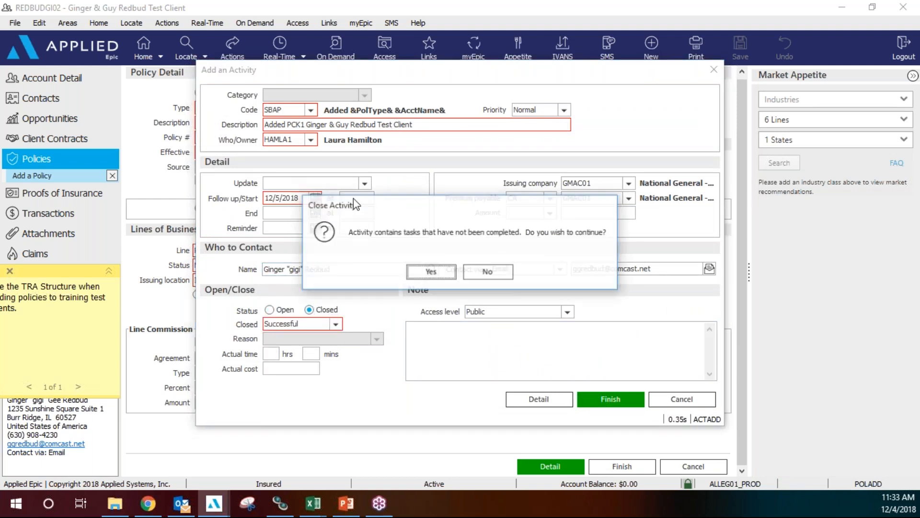
{"action": "left_click", "coordinate": [438, 271]}
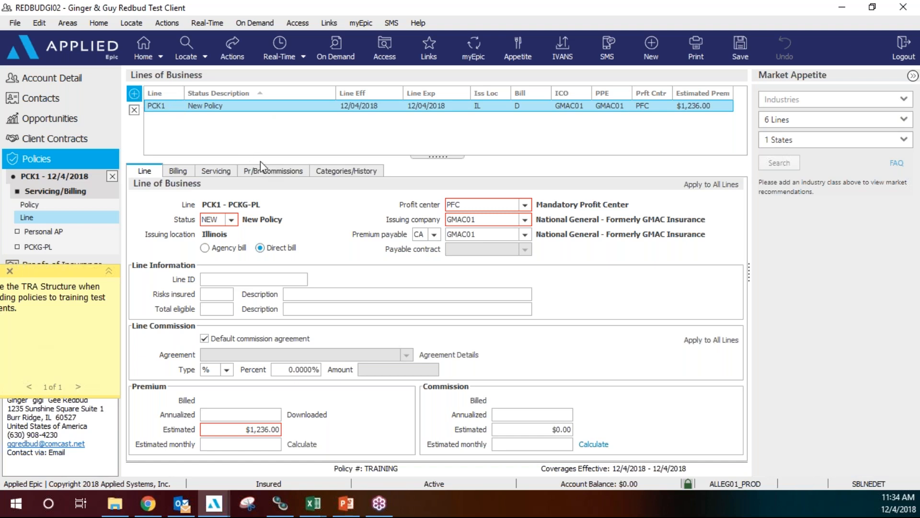
{"action": "type", "text": "AUTO"}
{"action": "key", "text": "Tab"}
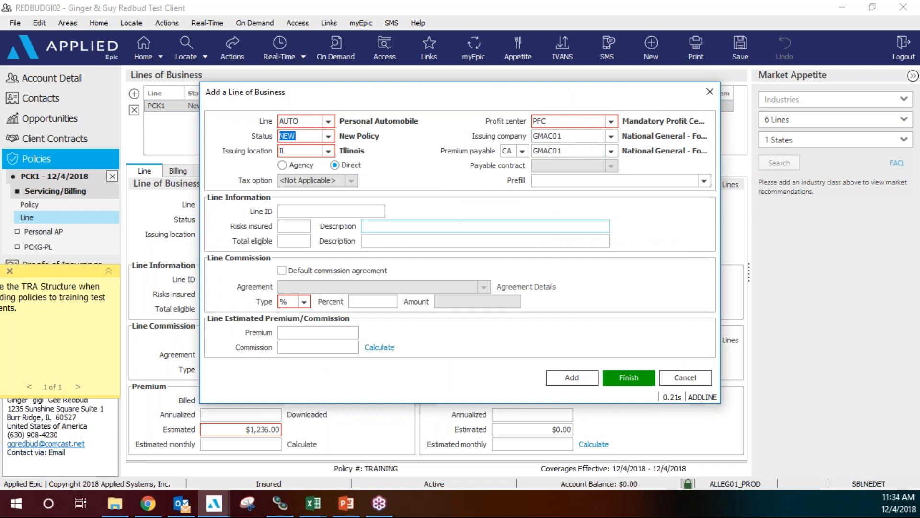
Give the AUTO line the default commission agreement and a 950.00 premium, calculating its commission.
{"action": "left_click", "coordinate": [281, 271]}
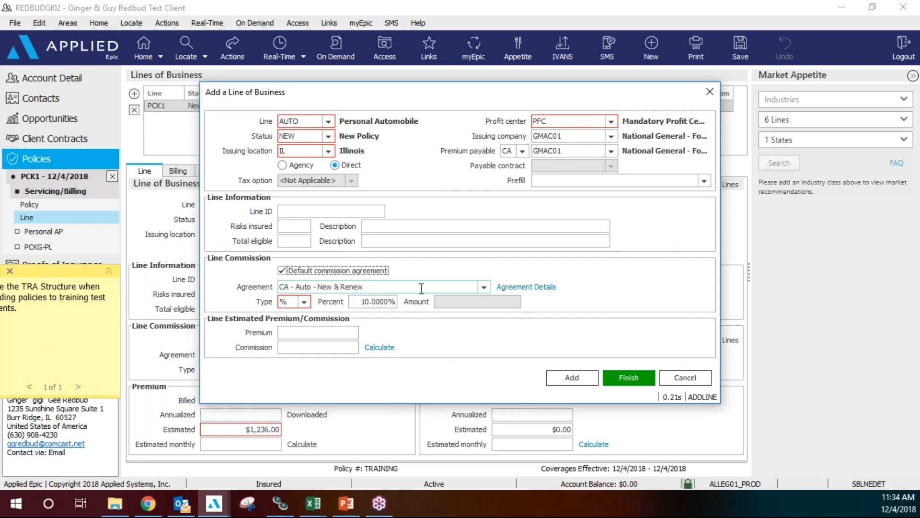
{"action": "left_click", "coordinate": [420, 287]}
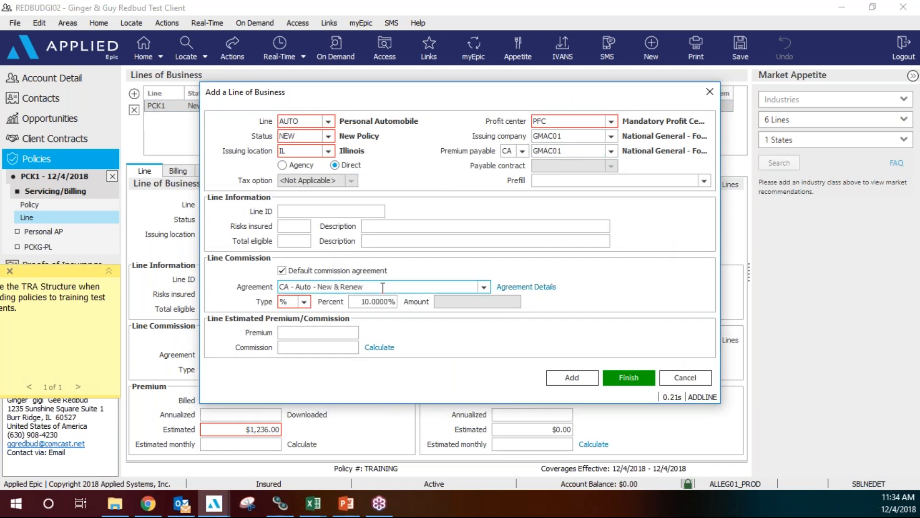
{"action": "left_click", "coordinate": [340, 333]}
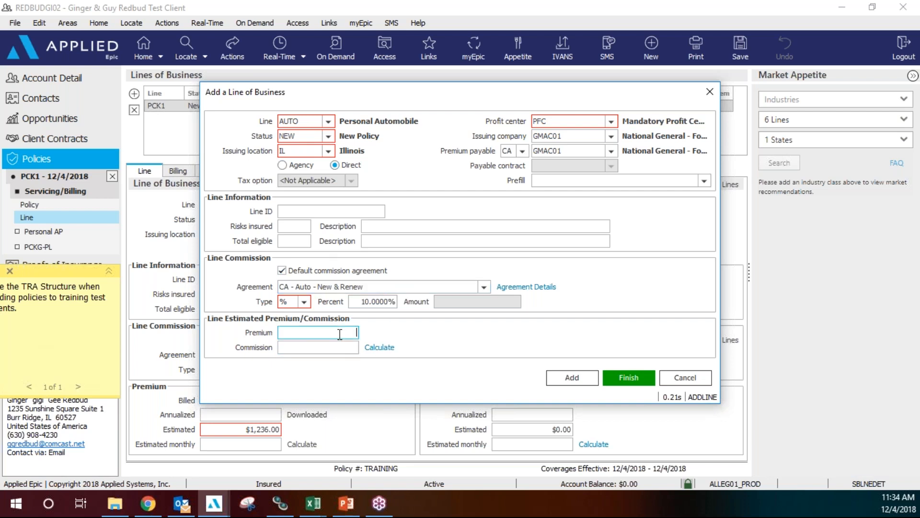
{"action": "type", "text": "950.00"}
{"action": "left_click", "coordinate": [388, 347]}
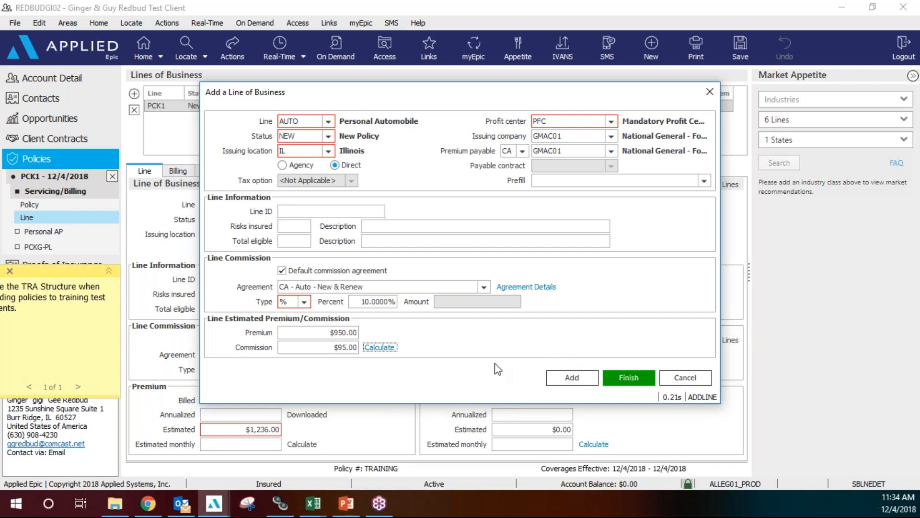
{"action": "left_click", "coordinate": [579, 382]}
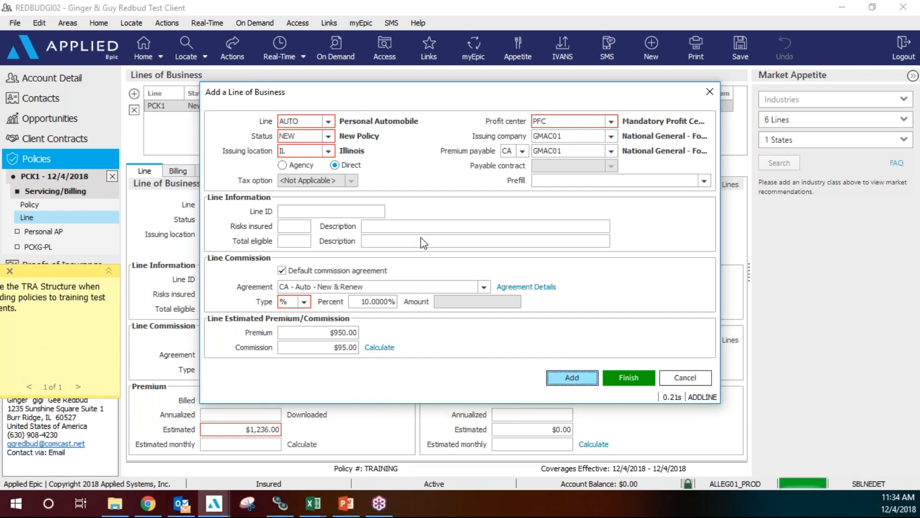
Add a HOME line with the default commission agreement and a 1250.00 premium, calculated.
{"action": "left_click", "coordinate": [312, 122]}
{"action": "type", "text": "HOME"}
{"action": "key", "text": "Tab"}
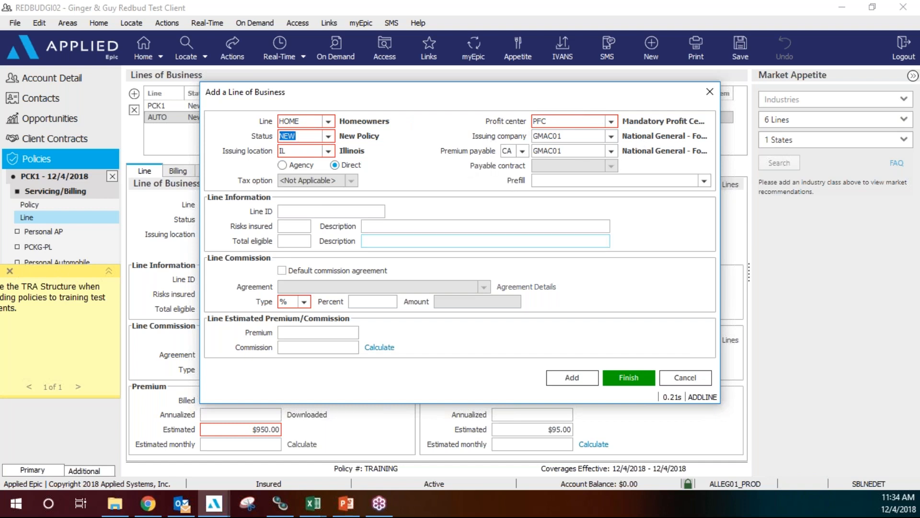
{"action": "left_click", "coordinate": [288, 271]}
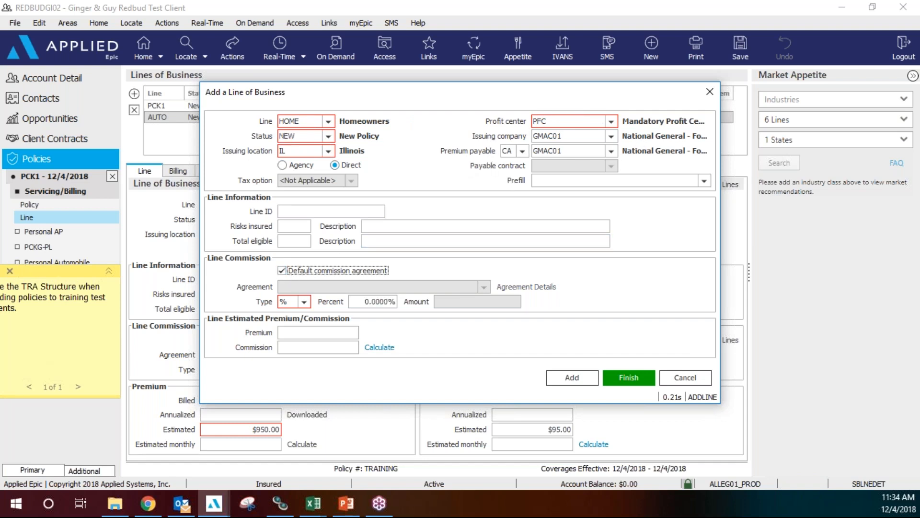
{"action": "left_click", "coordinate": [327, 332]}
{"action": "type", "text": "1250.00"}
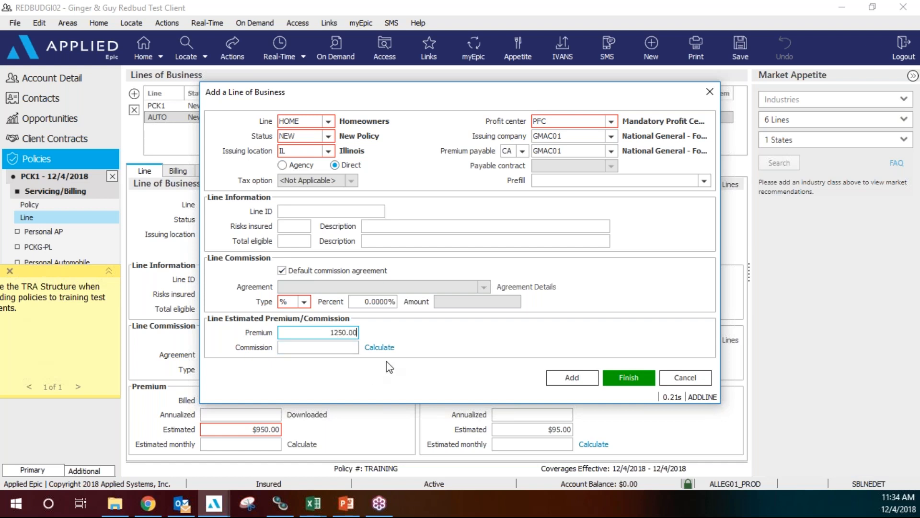
{"action": "left_click", "coordinate": [380, 347]}
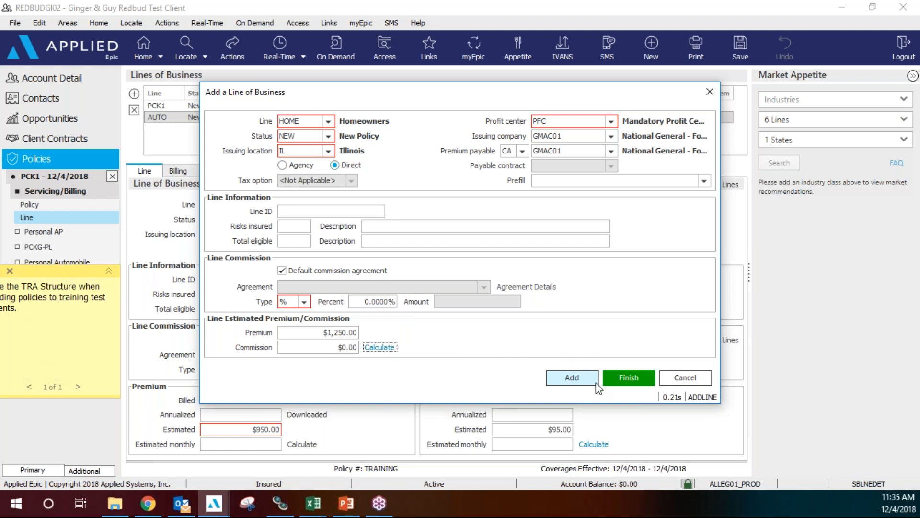
{"action": "left_click", "coordinate": [629, 379]}
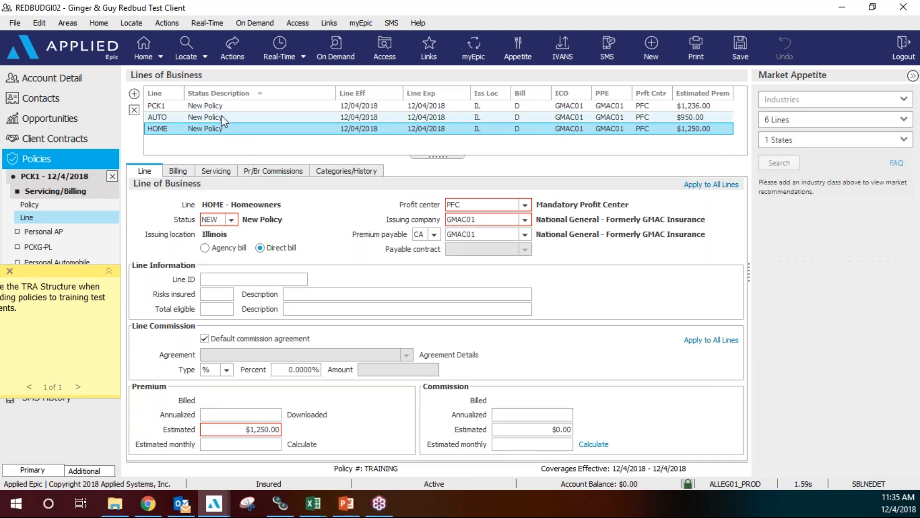
Select the PCK1 row in Lines of Business and delete it, confirming with Yes.
{"action": "left_click", "coordinate": [163, 106]}
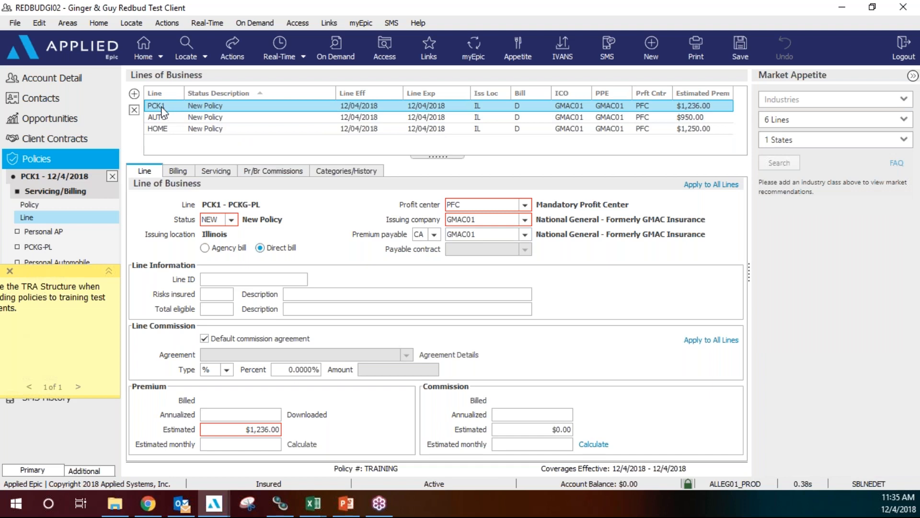
{"action": "left_click", "coordinate": [134, 110]}
{"action": "left_click", "coordinate": [413, 274]}
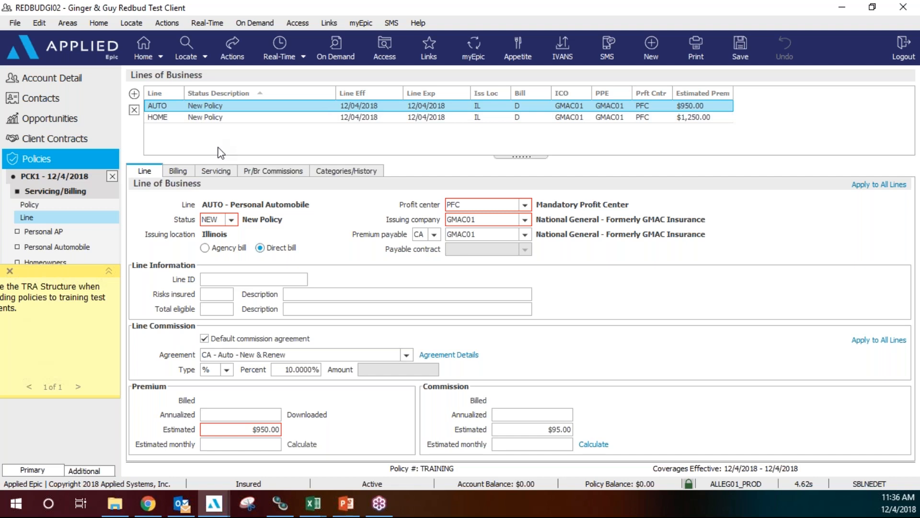
Check the AUTO line's Pr/Br Commissions, then switch between the AUTO and HOME line details.
{"action": "left_click", "coordinate": [264, 171]}
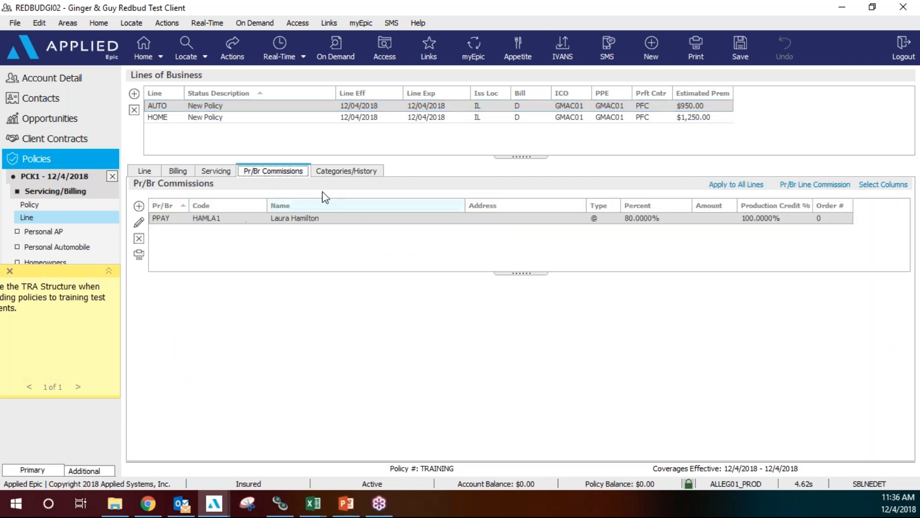
{"action": "left_click", "coordinate": [150, 173]}
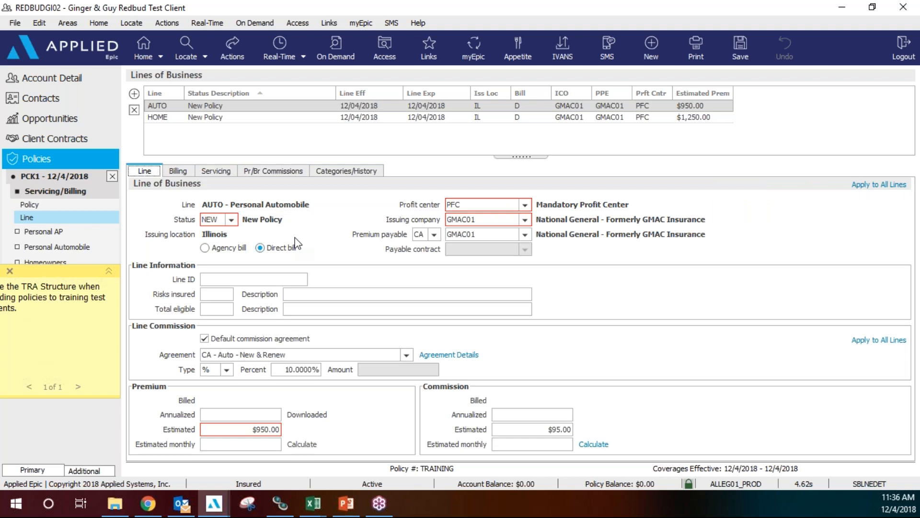
{"action": "left_click", "coordinate": [202, 117]}
{"action": "left_click", "coordinate": [214, 103]}
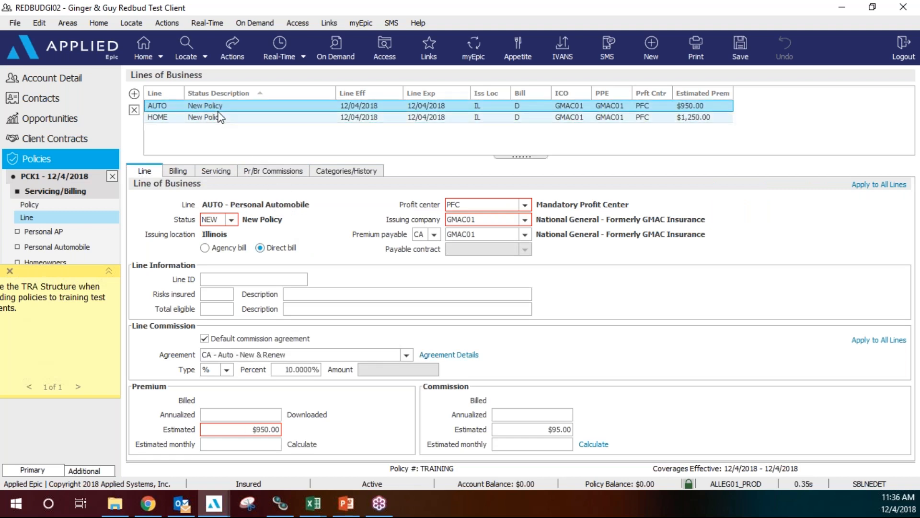
{"action": "left_click", "coordinate": [220, 117]}
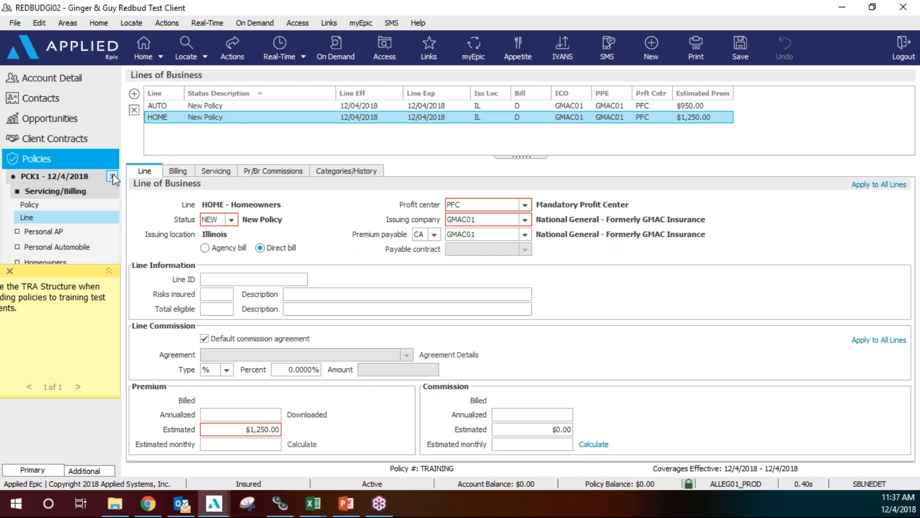
{"action": "left_click", "coordinate": [113, 176]}
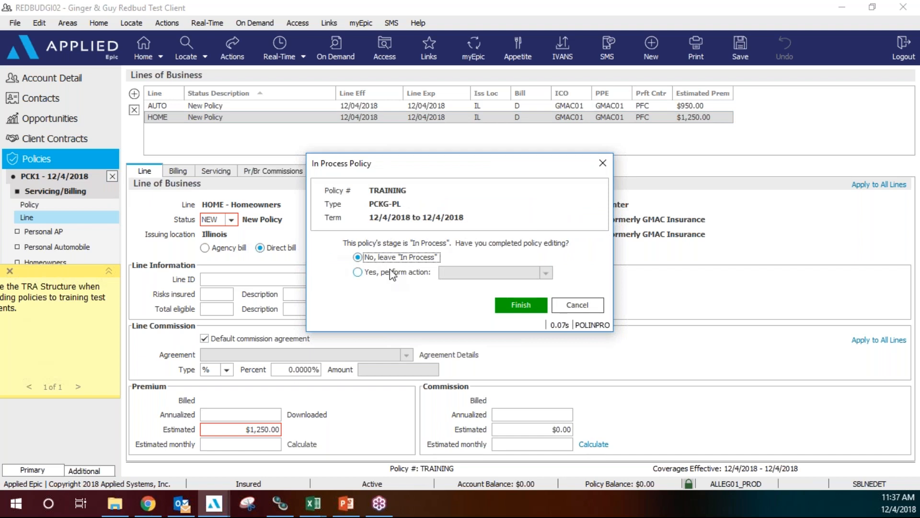
{"action": "left_click", "coordinate": [357, 273]}
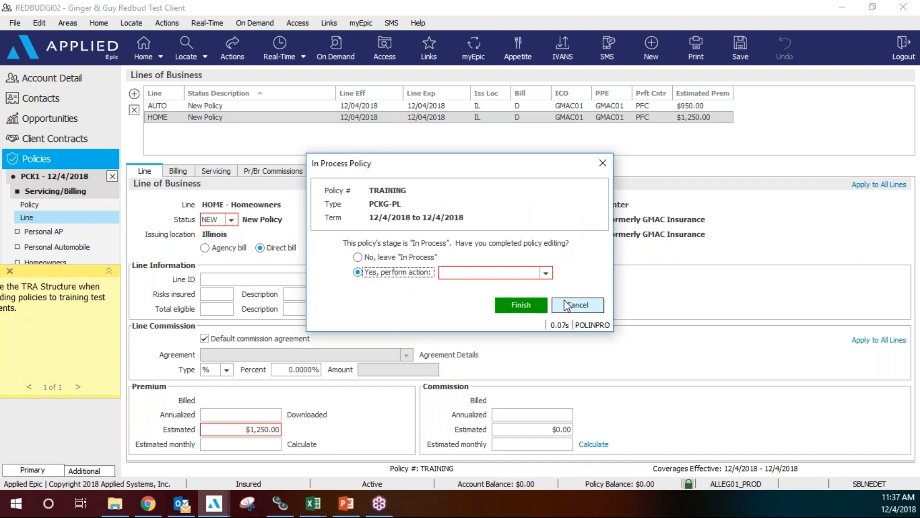
{"action": "left_click", "coordinate": [546, 273]}
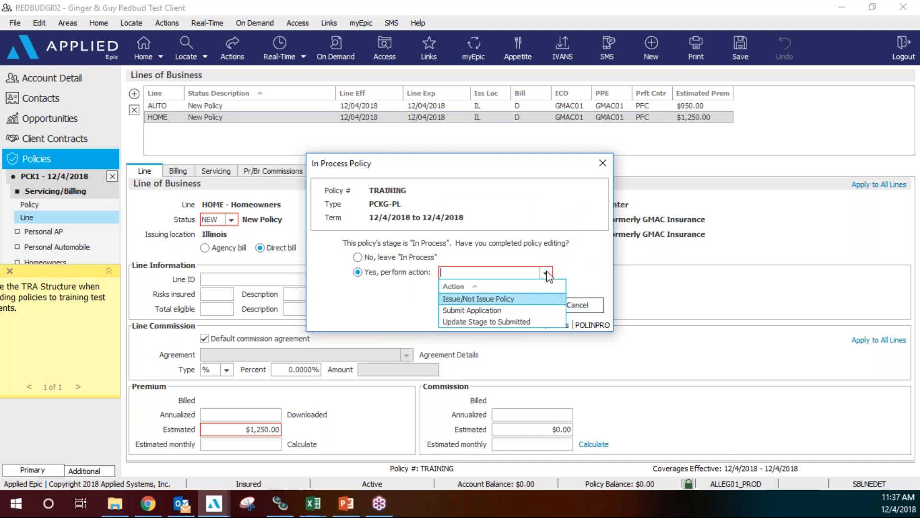
{"action": "left_click", "coordinate": [496, 322]}
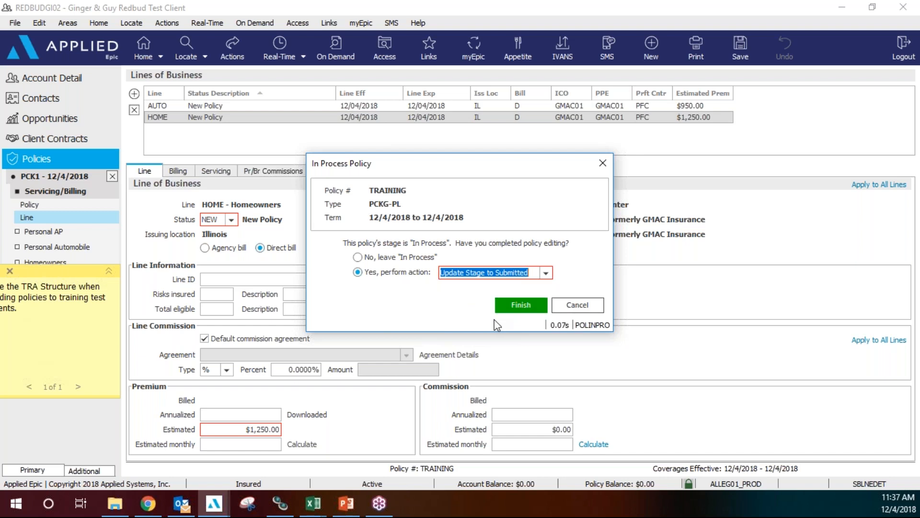
{"action": "left_click", "coordinate": [518, 314]}
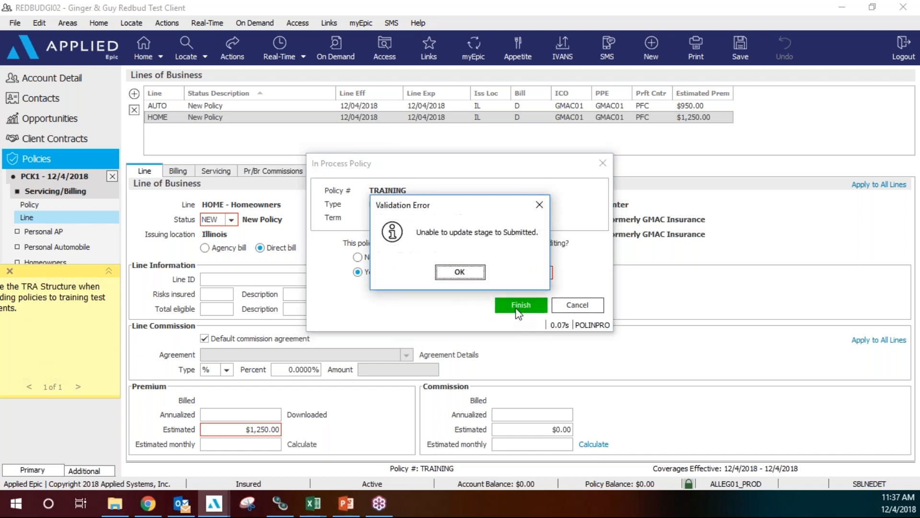
{"action": "left_click", "coordinate": [460, 274]}
{"action": "left_click", "coordinate": [589, 309]}
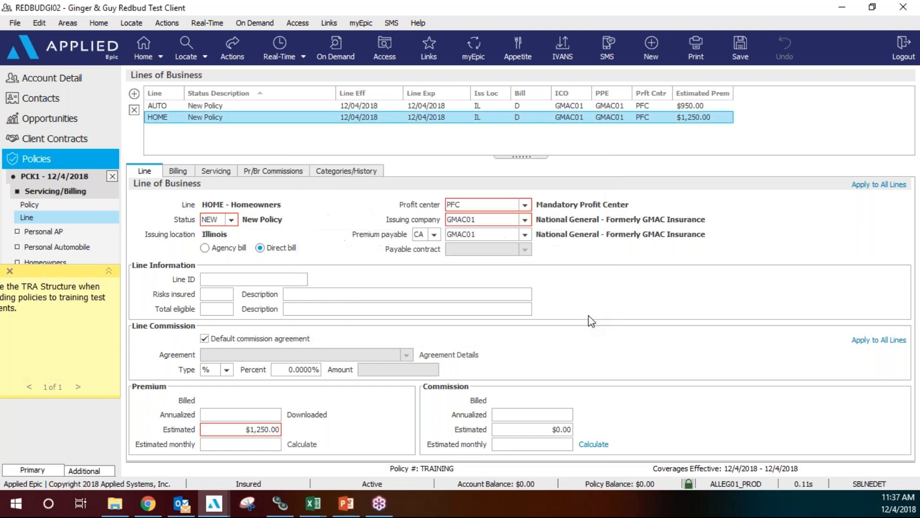
Select the AUTO line and scroll the view toward the client's current policies.
{"action": "left_click", "coordinate": [203, 105]}
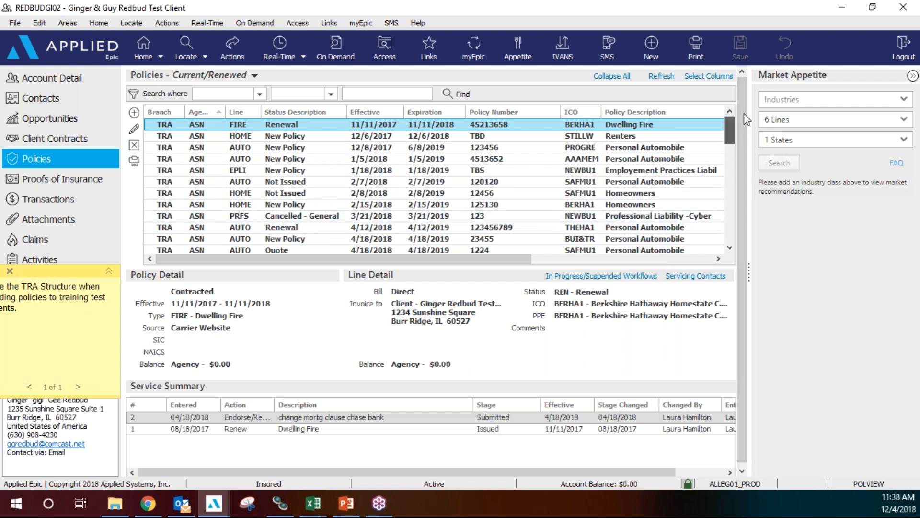
{"action": "left_click_drag", "start_coordinate": [744, 114], "coordinate": [743, 114]}
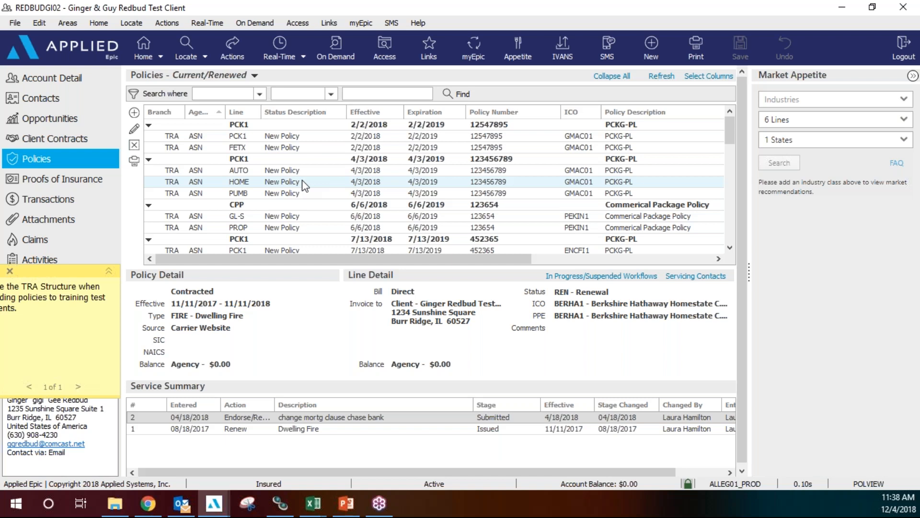
Show the details of the 4/3/2018 AUTO policy line in the client's policy list.
{"action": "left_click", "coordinate": [274, 174]}
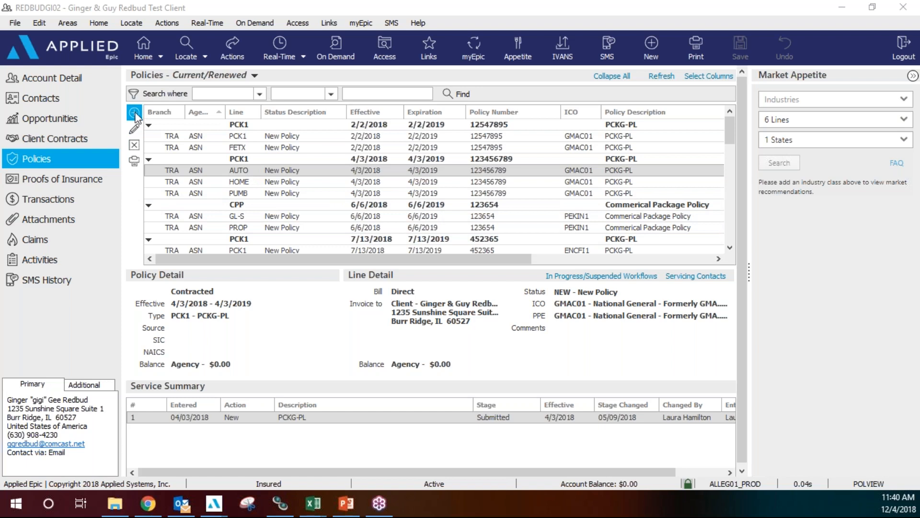
Add a new PCK1 policy numbered TRAIN with expiration date 12/4/2018.
{"action": "left_click", "coordinate": [134, 114]}
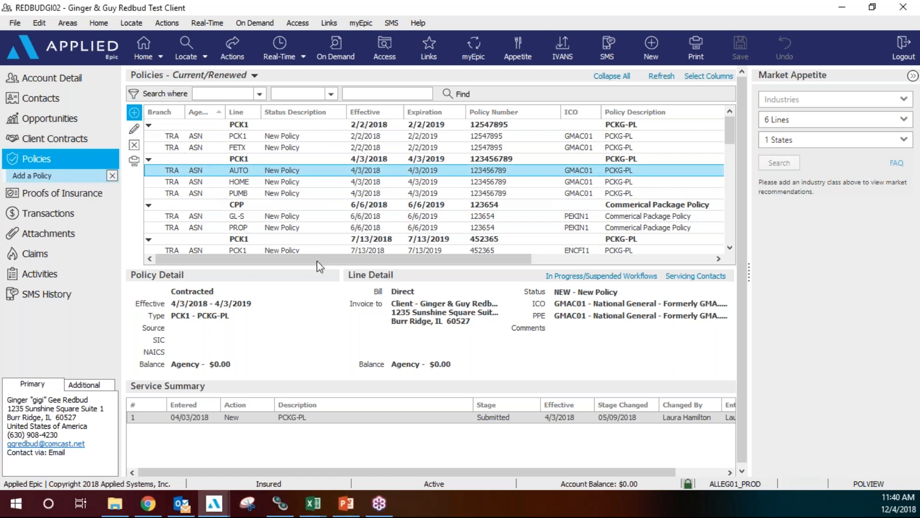
{"action": "type", "text": "PCK1"}
{"action": "key", "text": "Tab"}
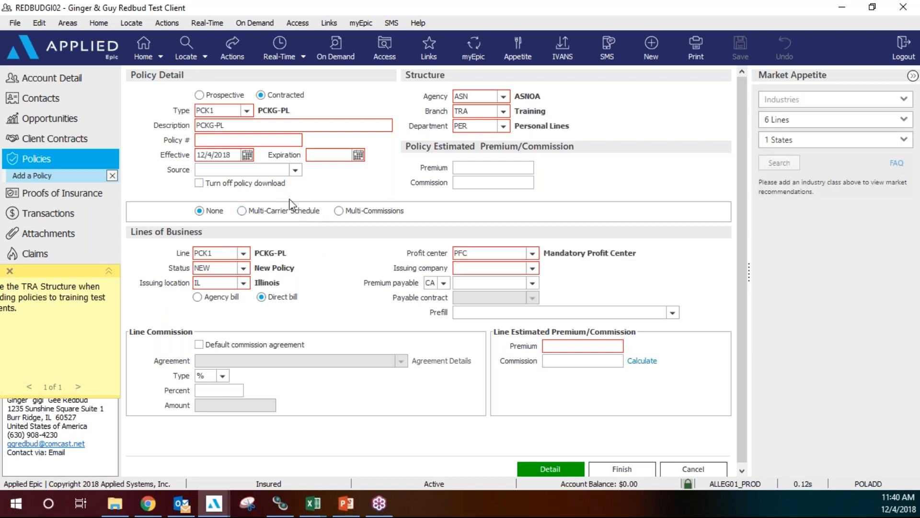
{"action": "left_click", "coordinate": [272, 139]}
{"action": "type", "text": "TRAIN"}
{"action": "left_click", "coordinate": [323, 154]}
{"action": "type", "text": "12042018"}
{"action": "left_click_drag", "start_coordinate": [342, 154], "coordinate": [294, 158]}
{"action": "type", "text": "12042018"}
{"action": "key", "text": "Tab"}
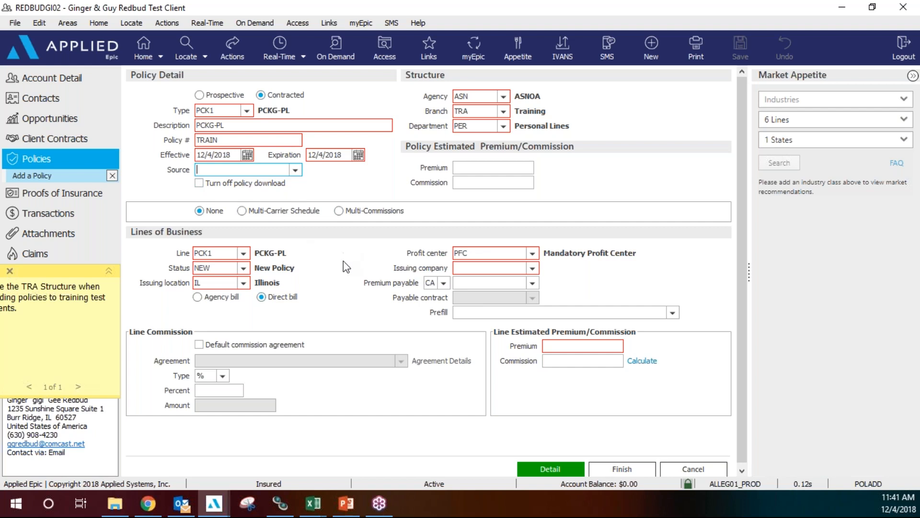
Choose GMAC01 as issuing company, apply default commission, and enter a 6530 premium.
{"action": "left_click", "coordinate": [533, 269]}
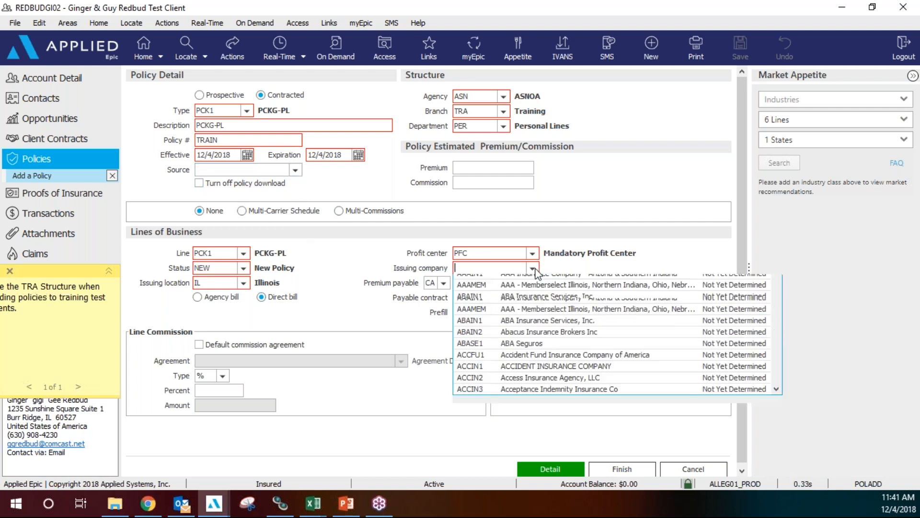
{"action": "type", "text": "GMAC01"}
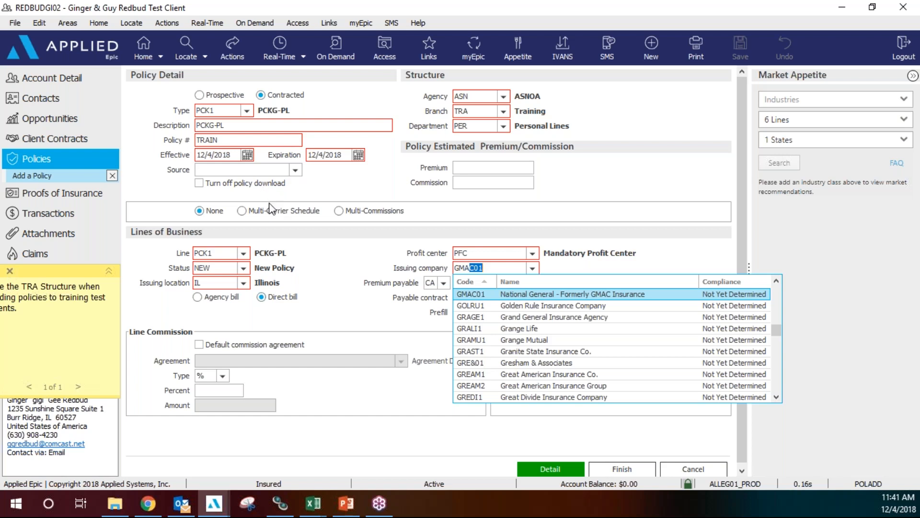
{"action": "left_click", "coordinate": [526, 293]}
{"action": "left_click", "coordinate": [199, 345]}
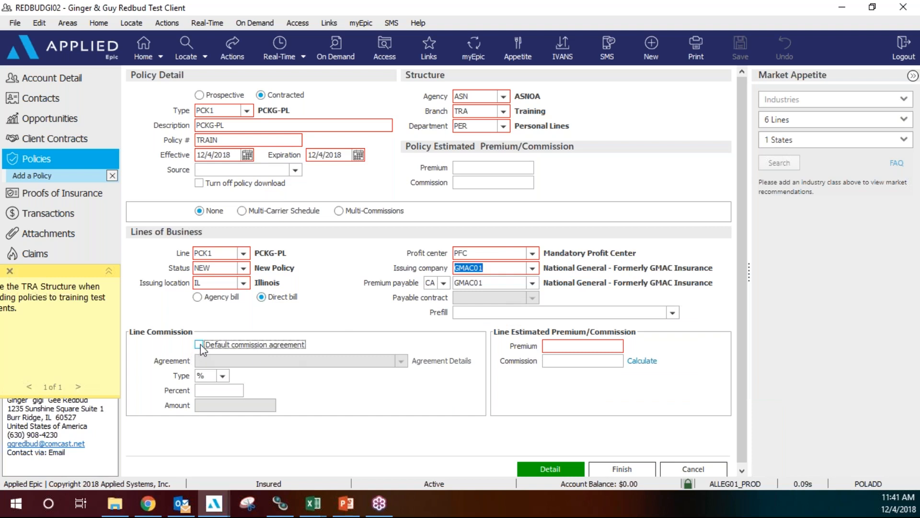
{"action": "left_click", "coordinate": [587, 346]}
{"action": "type", "text": "6530"}
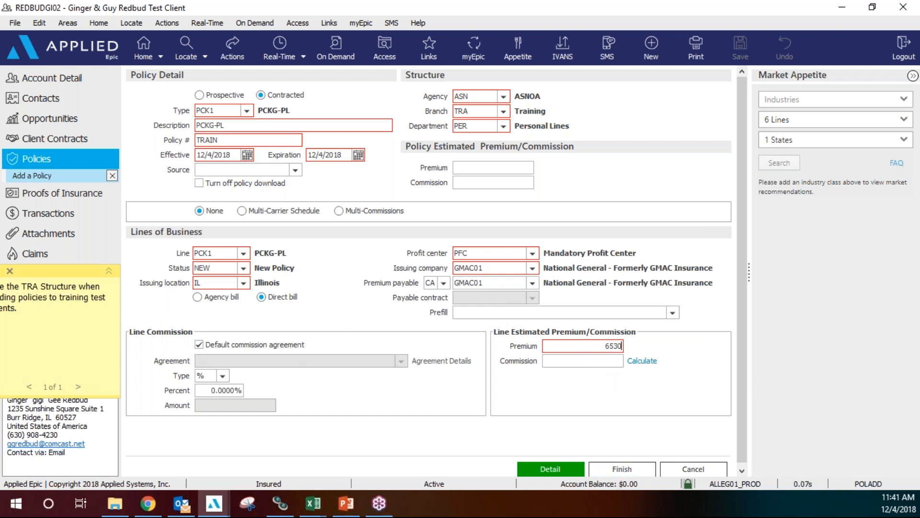
{"action": "left_click", "coordinate": [560, 471]}
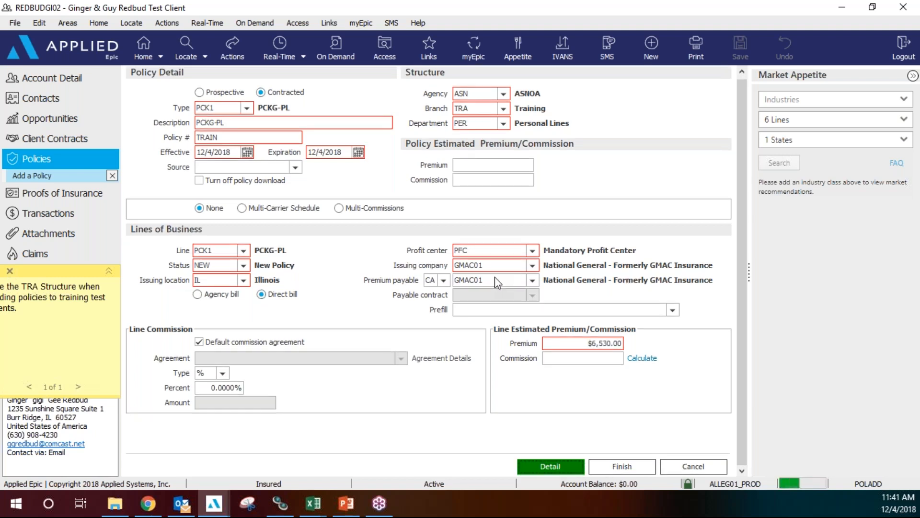
Mark the new policy activity Closed, finish, and confirm closing it despite open tasks.
{"action": "left_click", "coordinate": [329, 310]}
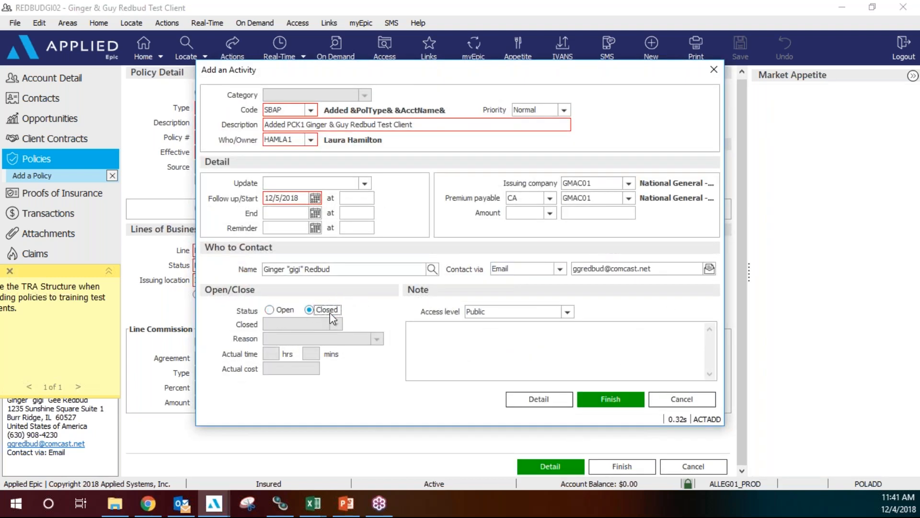
{"action": "left_click", "coordinate": [604, 400]}
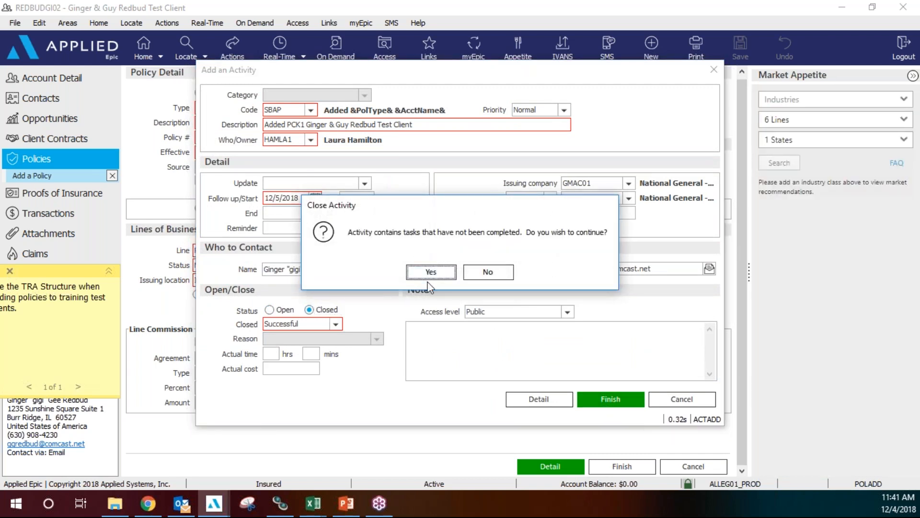
{"action": "left_click", "coordinate": [431, 272]}
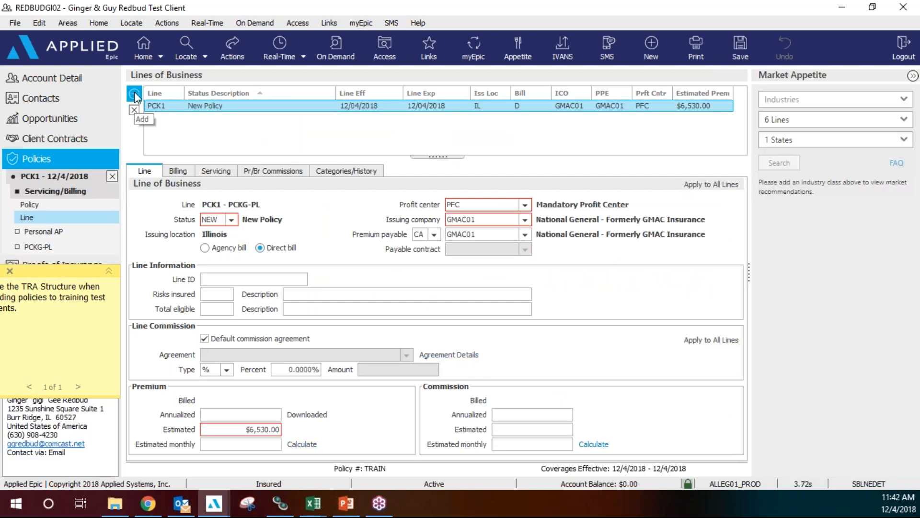
Add an AUTO line with default commission and a $650 premium, calculating commission.
{"action": "left_click", "coordinate": [135, 95]}
{"action": "left_click", "coordinate": [302, 121]}
{"action": "type", "text": "AUTO"}
{"action": "key", "text": "Tab"}
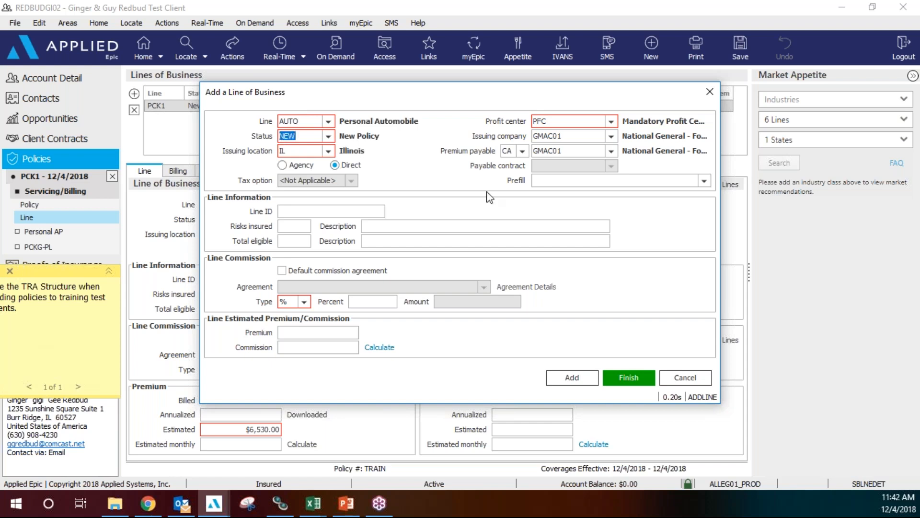
{"action": "left_click", "coordinate": [283, 270]}
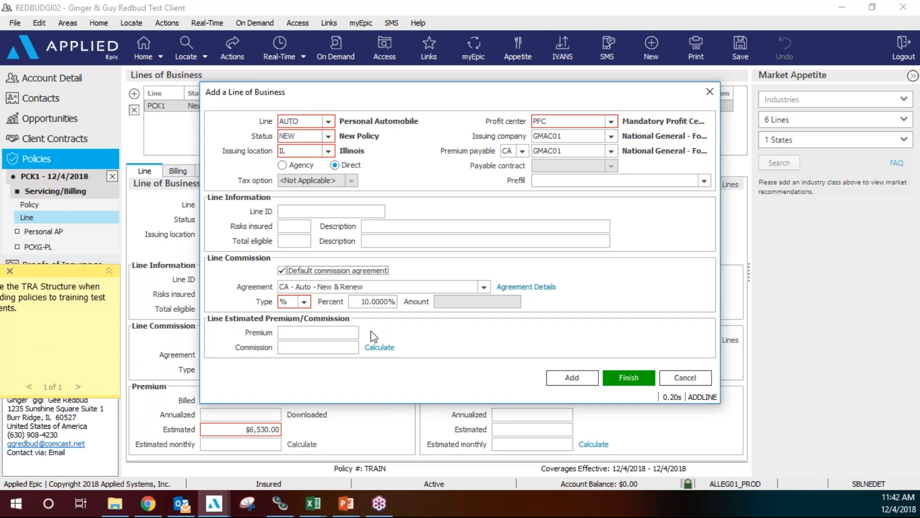
{"action": "left_click", "coordinate": [346, 331]}
{"action": "left_click", "coordinate": [345, 329]}
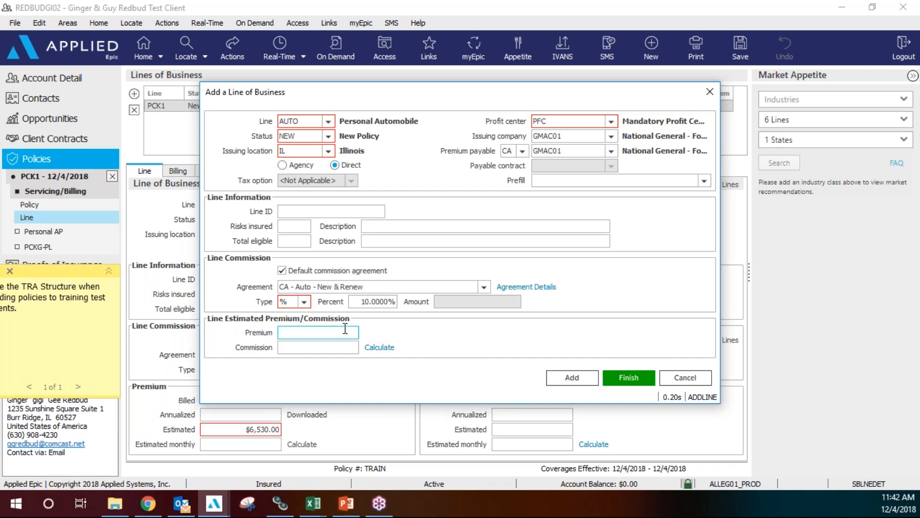
{"action": "type", "text": "650"}
{"action": "left_click", "coordinate": [375, 348]}
{"action": "left_click", "coordinate": [571, 380]}
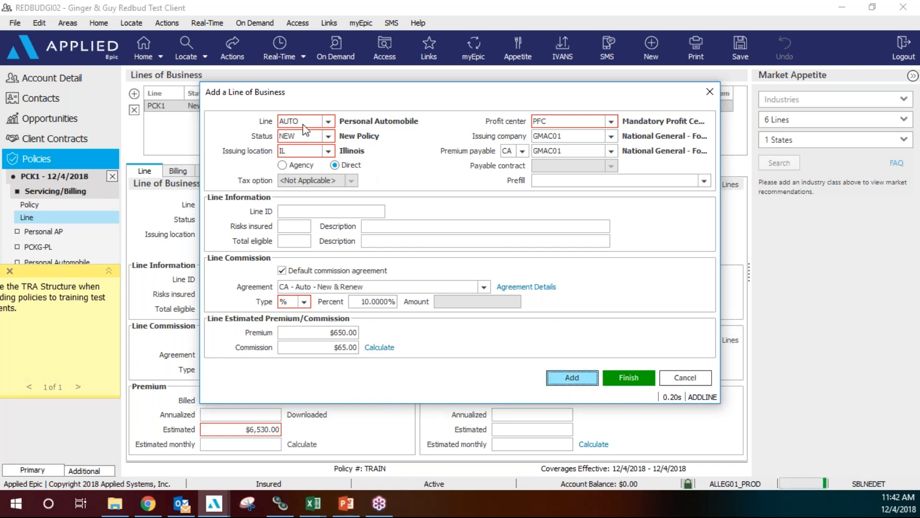
Add a HOME line with default commission and a $5,400 premium, calculating commission.
{"action": "type", "text": "HOME"}
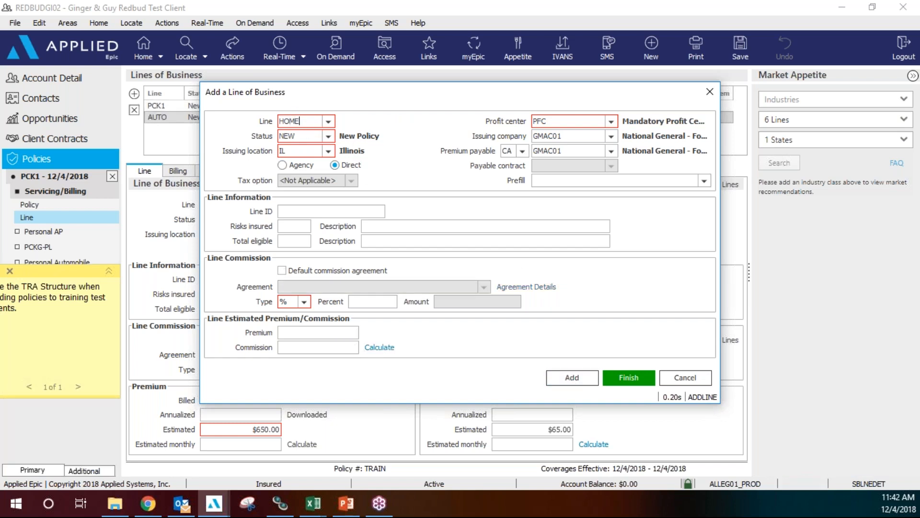
{"action": "key", "text": "Tab"}
{"action": "left_click", "coordinate": [281, 270]}
{"action": "left_click", "coordinate": [334, 331]}
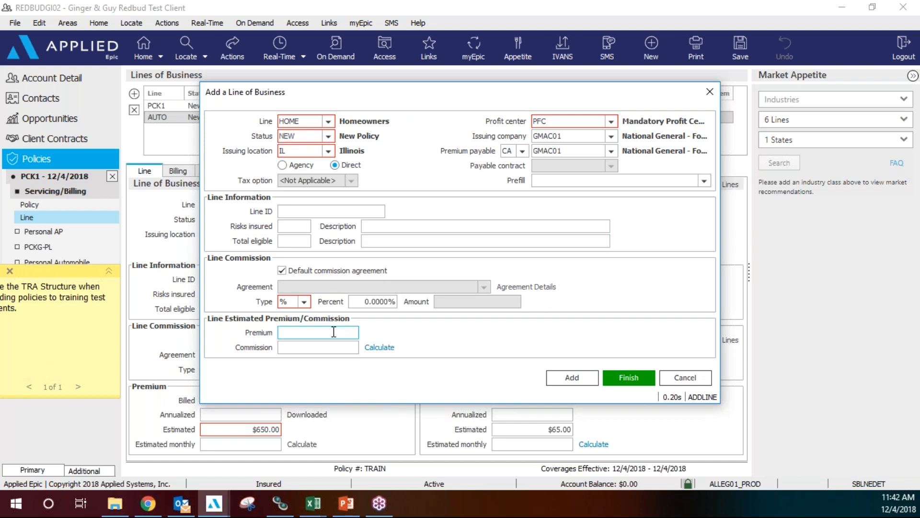
{"action": "type", "text": "5400"}
{"action": "left_click", "coordinate": [379, 347]}
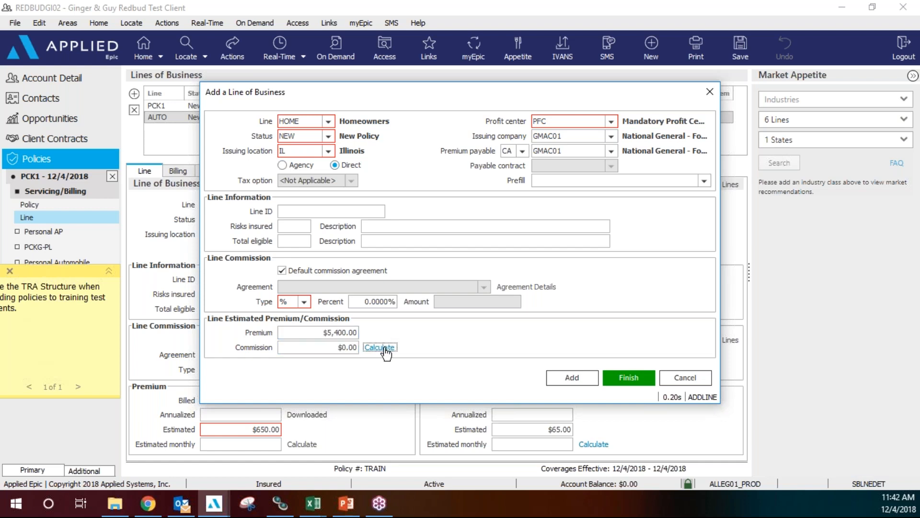
{"action": "left_click", "coordinate": [629, 378]}
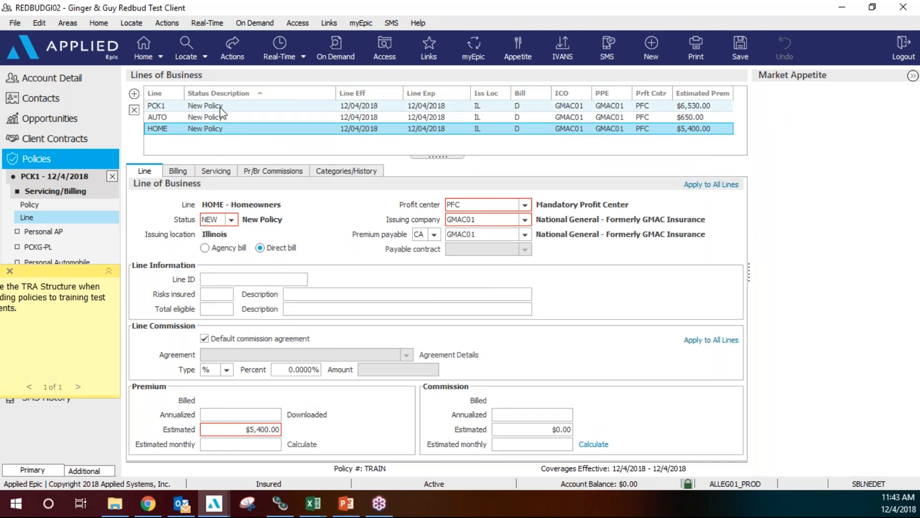
Delete the PCK1 package line, confirm, and view the Pr/Br Commissions.
{"action": "left_click", "coordinate": [220, 107]}
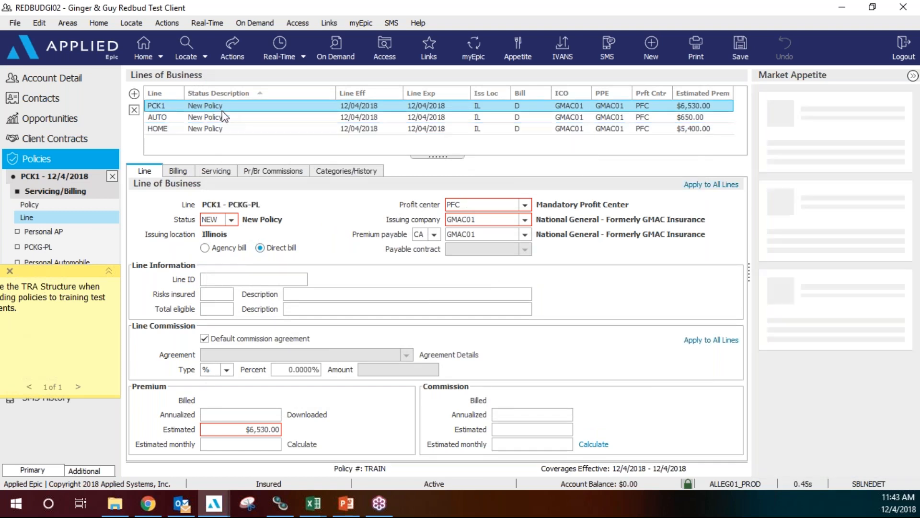
{"action": "left_click", "coordinate": [135, 111]}
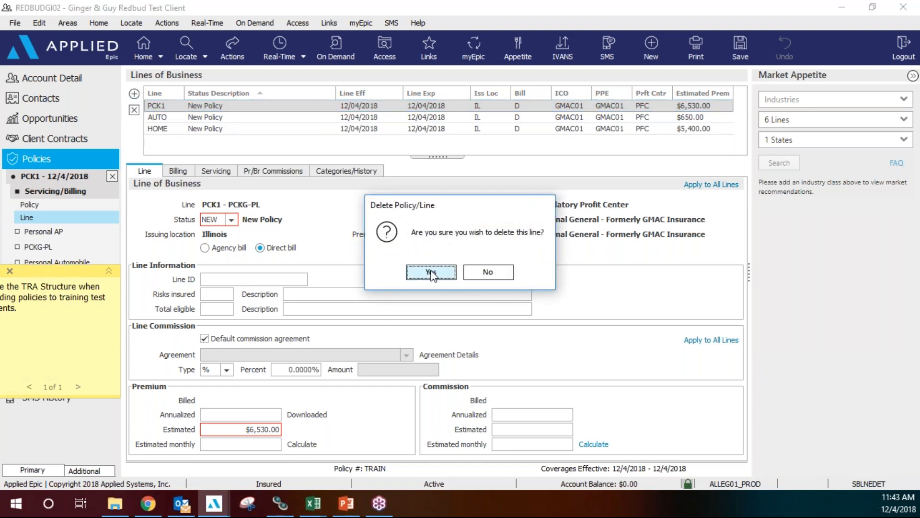
{"action": "left_click", "coordinate": [431, 272]}
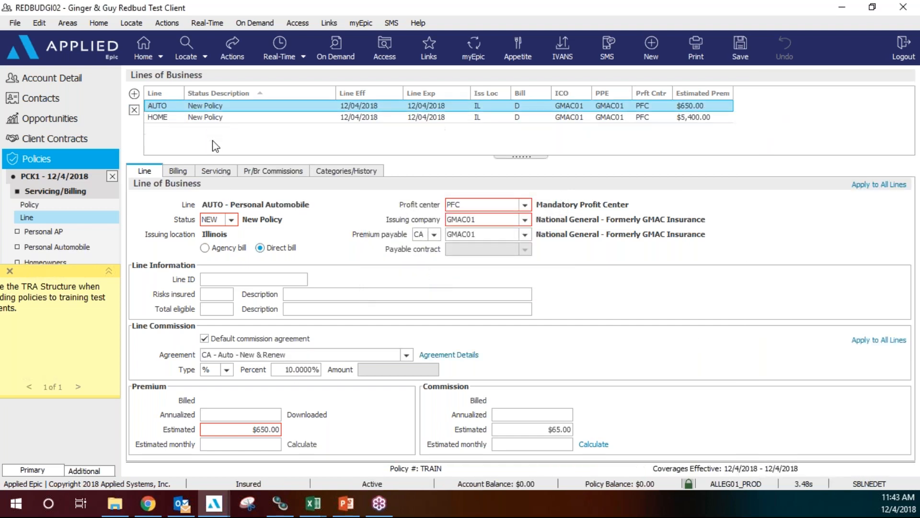
{"action": "left_click", "coordinate": [281, 172]}
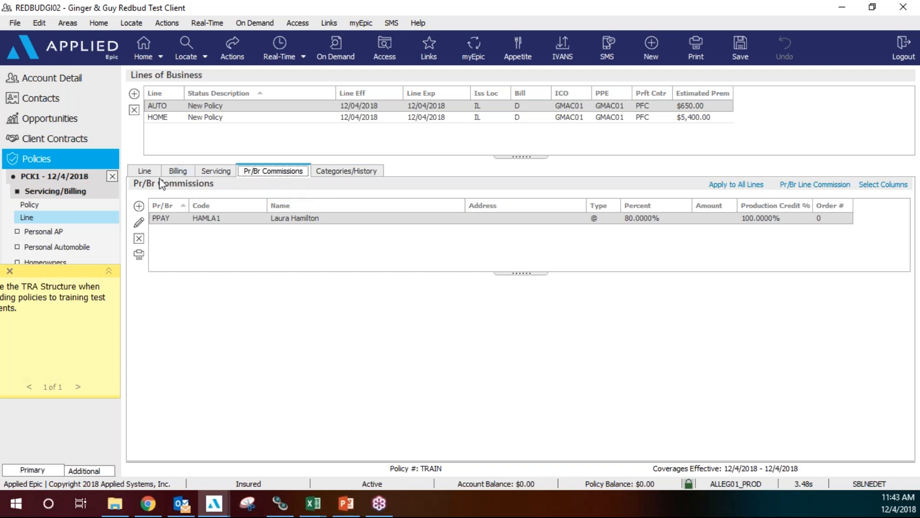
Close the policy; after the failed Update Stage to Submitted, close leaving it In Process.
{"action": "left_click", "coordinate": [112, 177]}
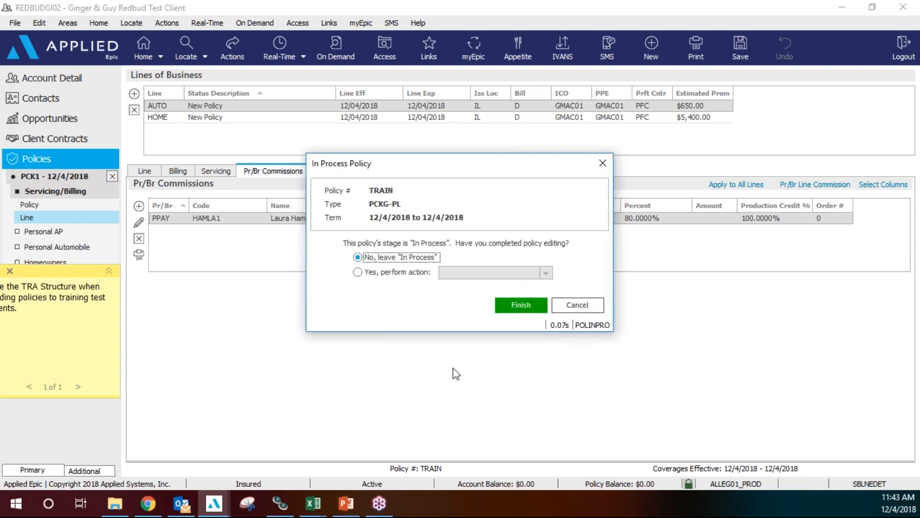
{"action": "left_click", "coordinate": [378, 272]}
{"action": "left_click", "coordinate": [546, 272]}
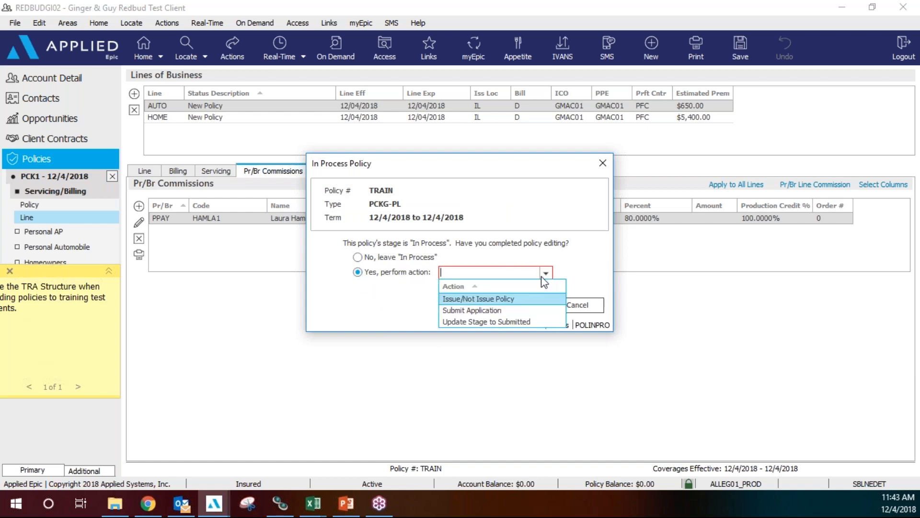
{"action": "left_click", "coordinate": [470, 321]}
{"action": "left_click", "coordinate": [520, 309]}
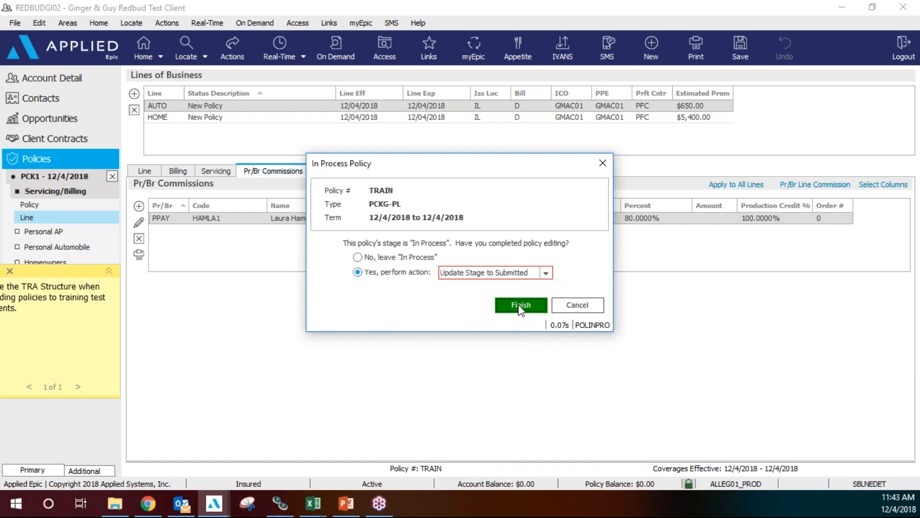
{"action": "left_click", "coordinate": [470, 273]}
{"action": "left_click", "coordinate": [565, 309]}
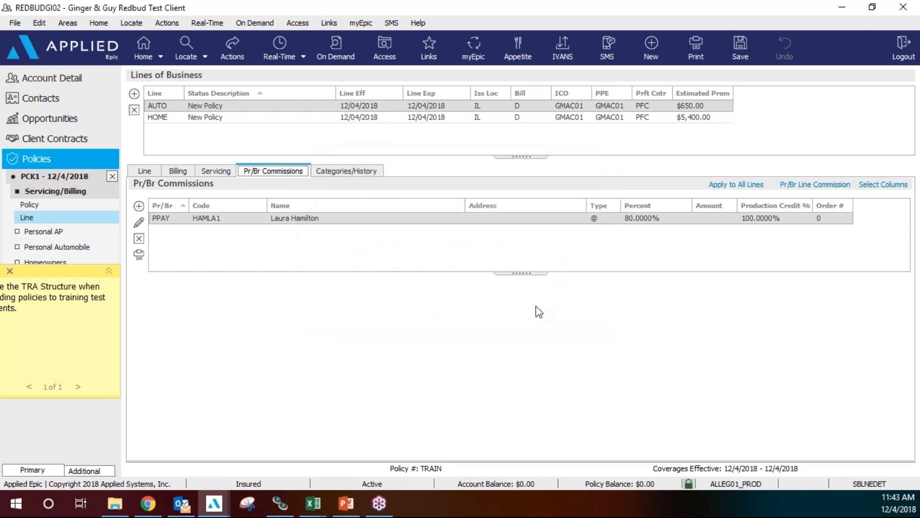
{"action": "left_click", "coordinate": [174, 106]}
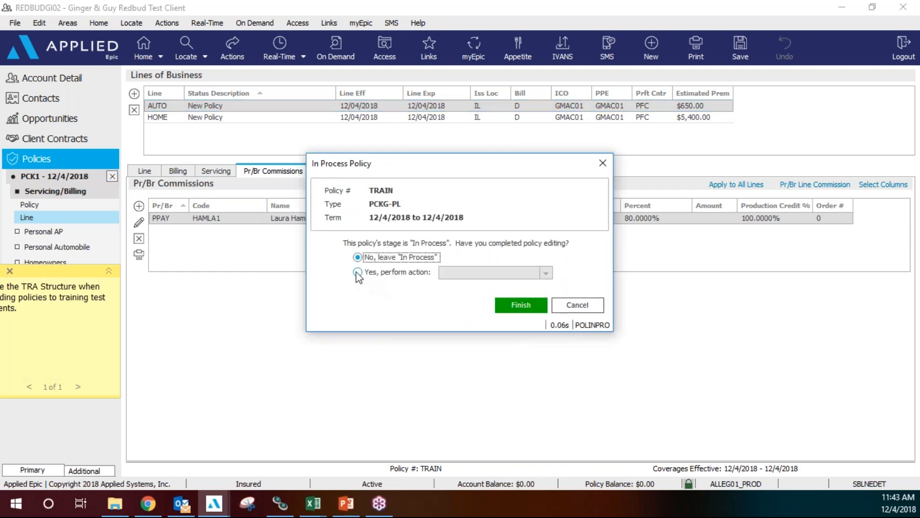
{"action": "left_click", "coordinate": [520, 306]}
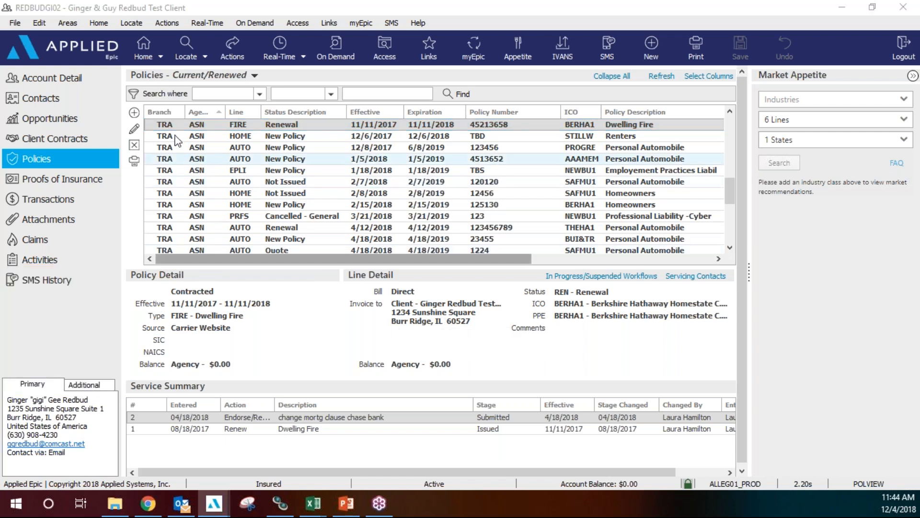
Review details of the 2/2/2018 PCK1, CPP, CPP GL-S and 4/3/2018 AUTO lines.
{"action": "scroll", "coordinate": [731, 151], "scroll_direction": "up", "scroll_amount": 10}
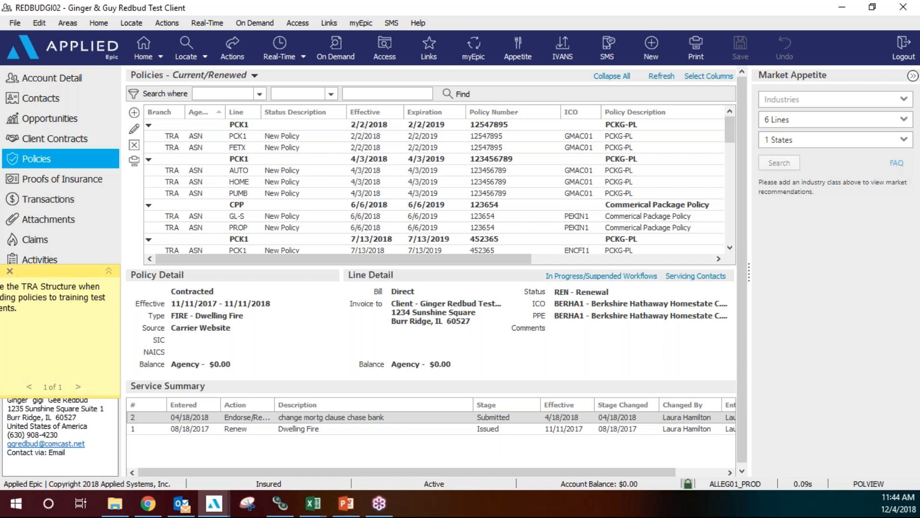
{"action": "left_click", "coordinate": [279, 139]}
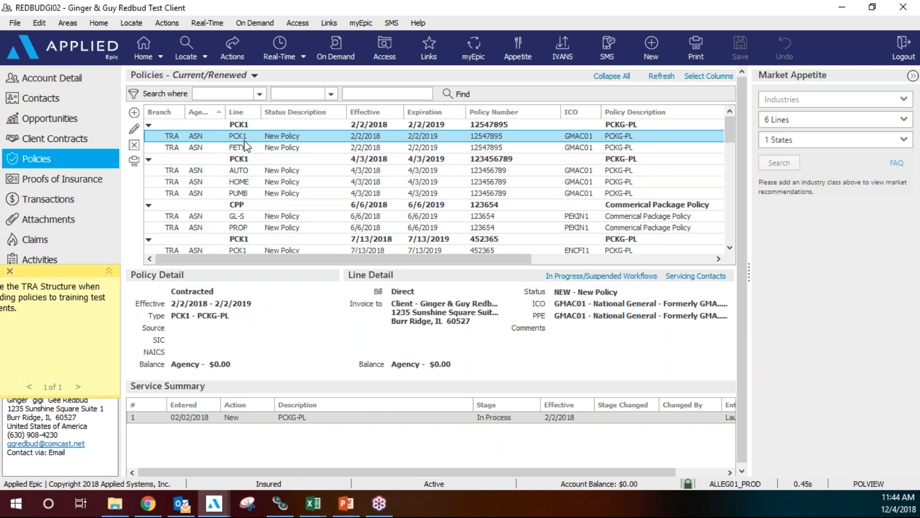
{"action": "left_click", "coordinate": [258, 209]}
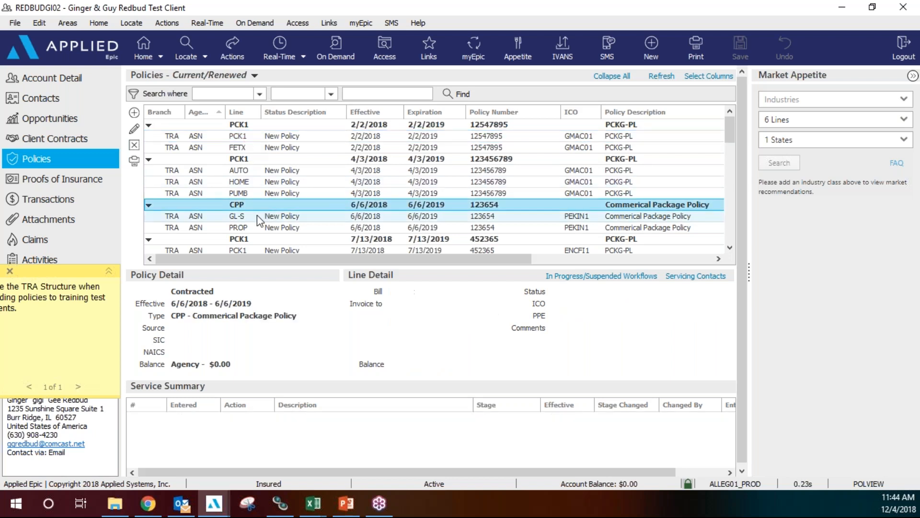
{"action": "left_click", "coordinate": [258, 218]}
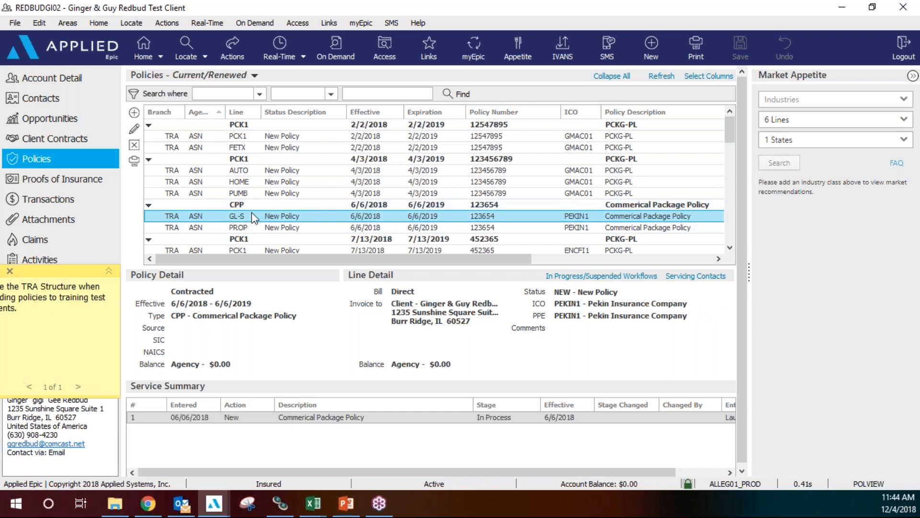
{"action": "left_click", "coordinate": [239, 136]}
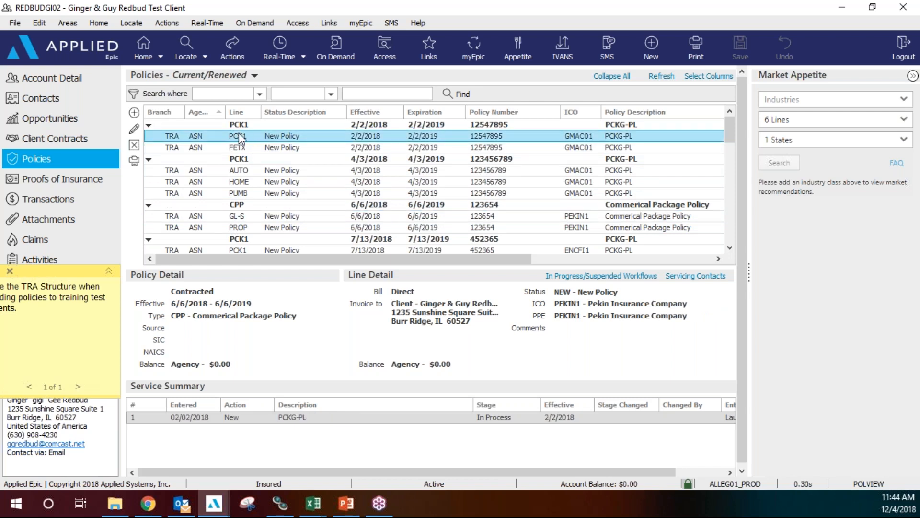
{"action": "left_click", "coordinate": [250, 172]}
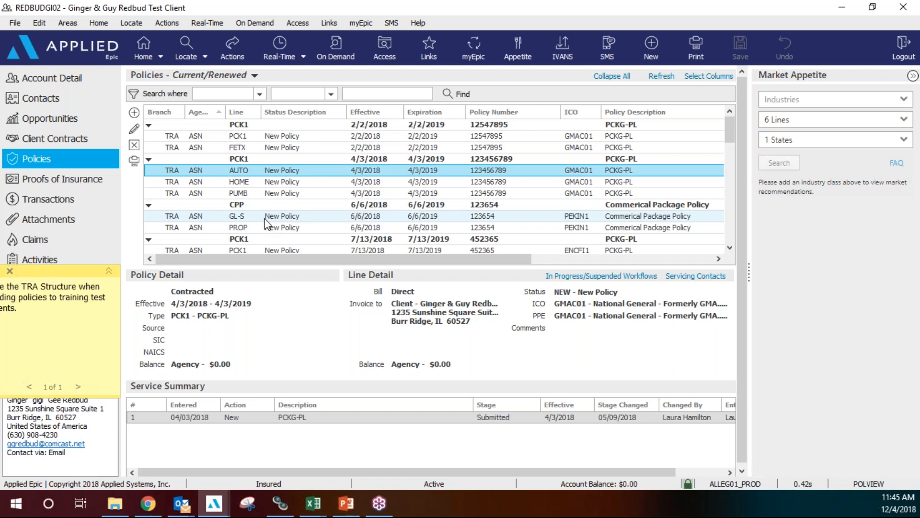
{"action": "left_click", "coordinate": [264, 218]}
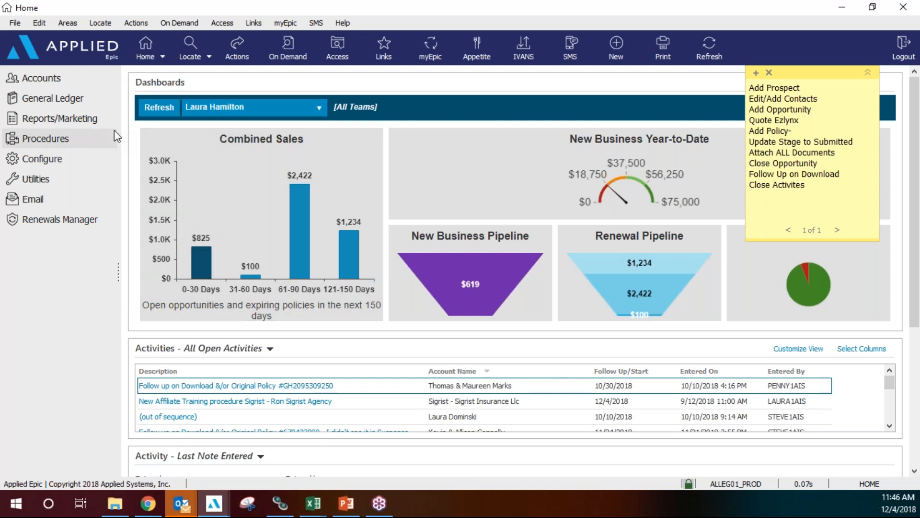
Open Assign Items in Suspense, sort by the Brch column, and bring up Select Columns.
{"action": "left_click", "coordinate": [97, 139]}
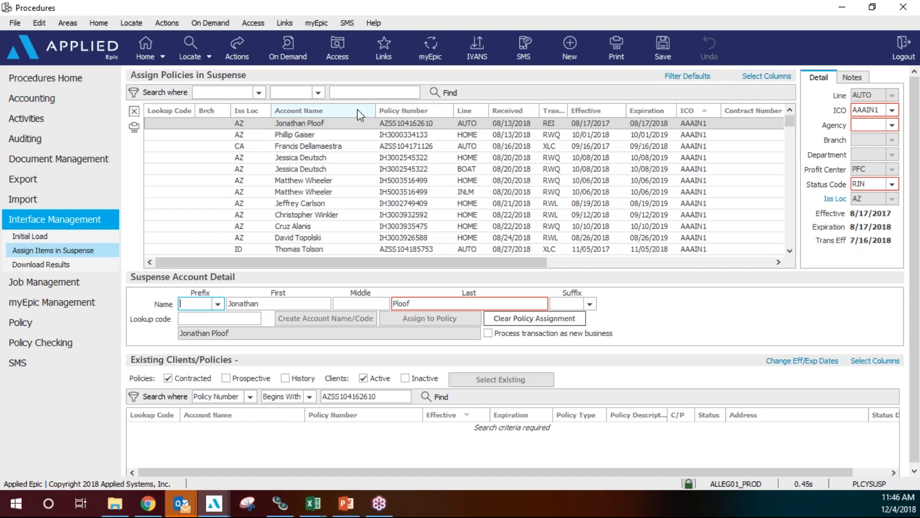
{"action": "left_click", "coordinate": [215, 112]}
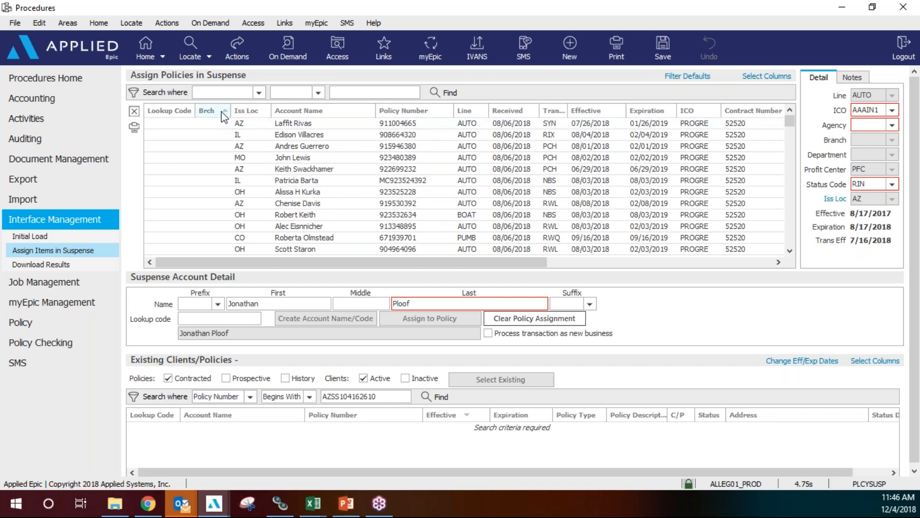
{"action": "left_click", "coordinate": [757, 80]}
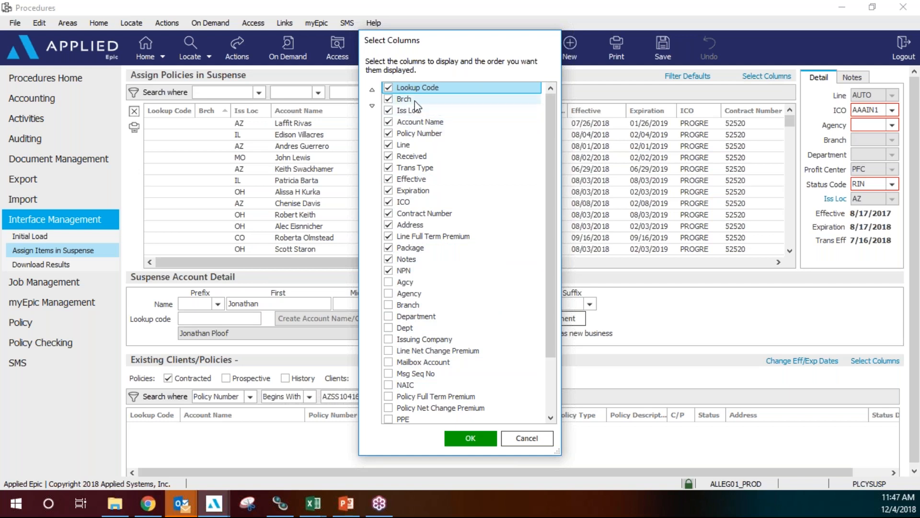
Accept the column selection and drag the ICO column right after Policy Number.
{"action": "left_click", "coordinate": [471, 438]}
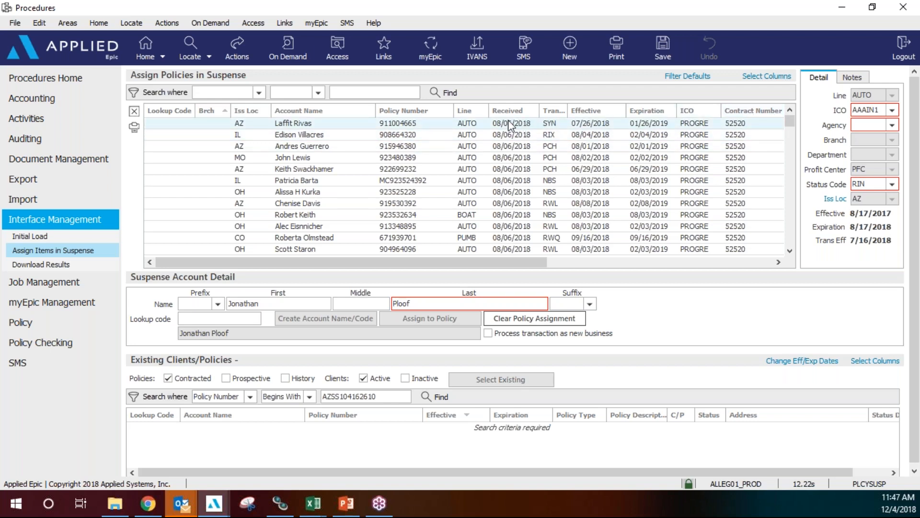
{"action": "mouse_move", "coordinate": [552, 113]}
{"action": "left_mouse_down"}
{"action": "mouse_move", "coordinate": [501, 116]}
{"action": "mouse_move", "coordinate": [567, 115]}
{"action": "left_mouse_up"}
{"action": "left_click_drag", "start_coordinate": [690, 113], "coordinate": [474, 129]}
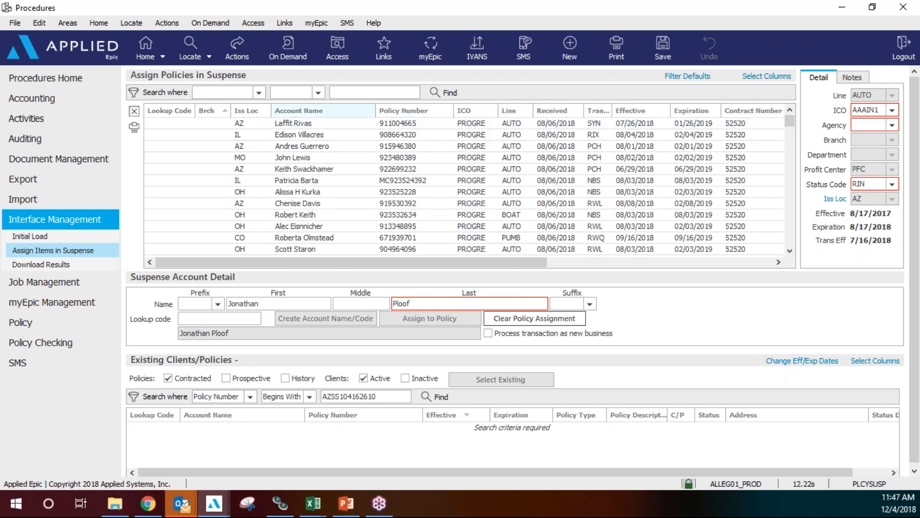
Search suspense items where Brch equals AIS, dismissing the item-in-use message.
{"action": "left_click", "coordinate": [259, 93]}
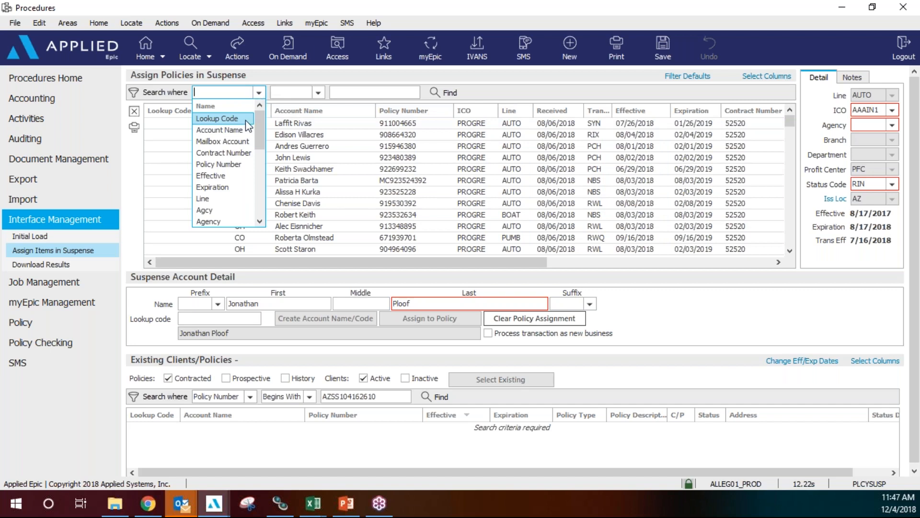
{"action": "scroll", "coordinate": [242, 127], "scroll_direction": "down", "scroll_amount": 1}
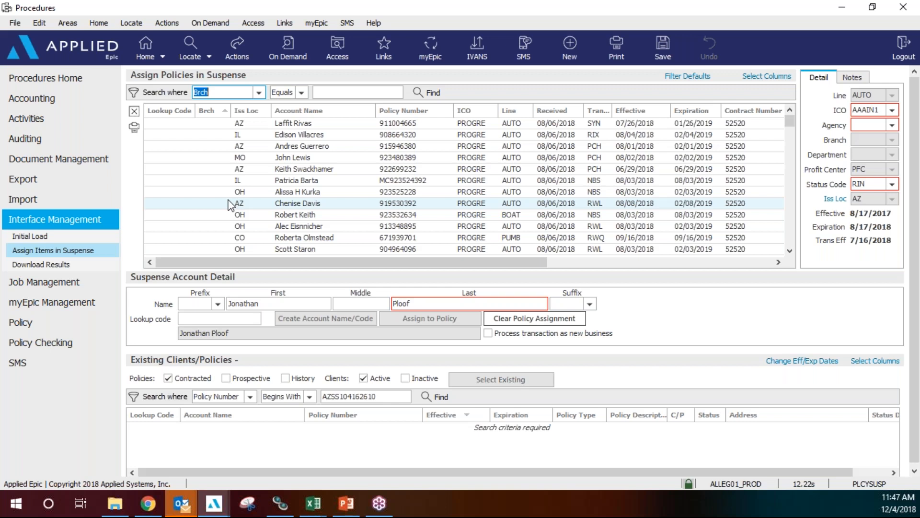
{"action": "left_click", "coordinate": [302, 93]}
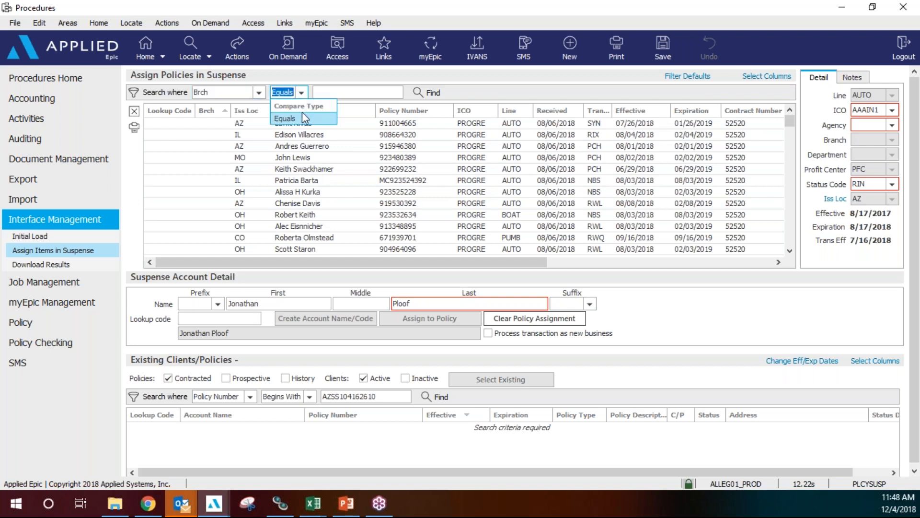
{"action": "left_click", "coordinate": [302, 117]}
{"action": "left_click", "coordinate": [335, 92]}
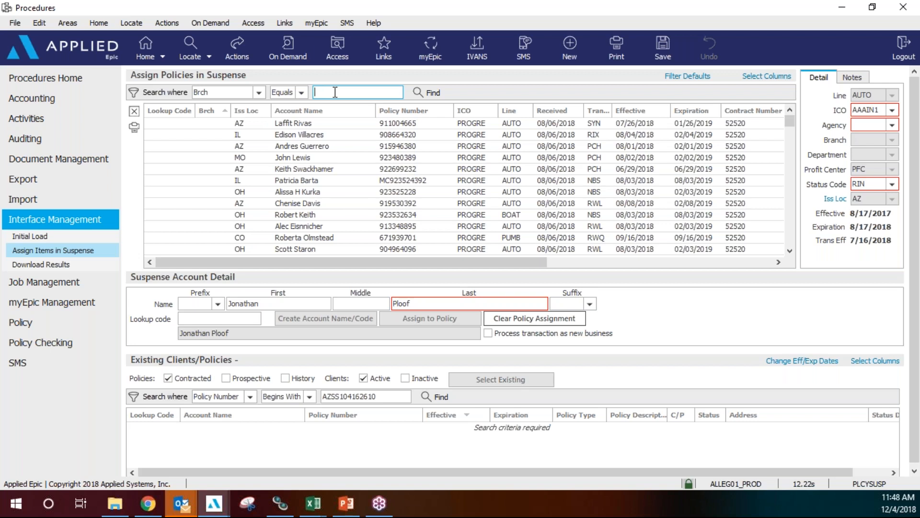
{"action": "type", "text": "AIS"}
{"action": "left_click", "coordinate": [433, 97]}
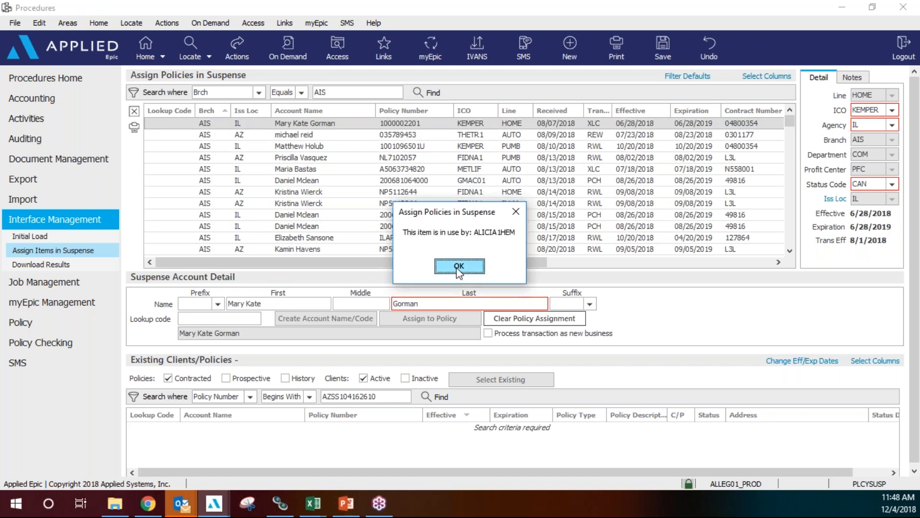
{"action": "left_click", "coordinate": [457, 270]}
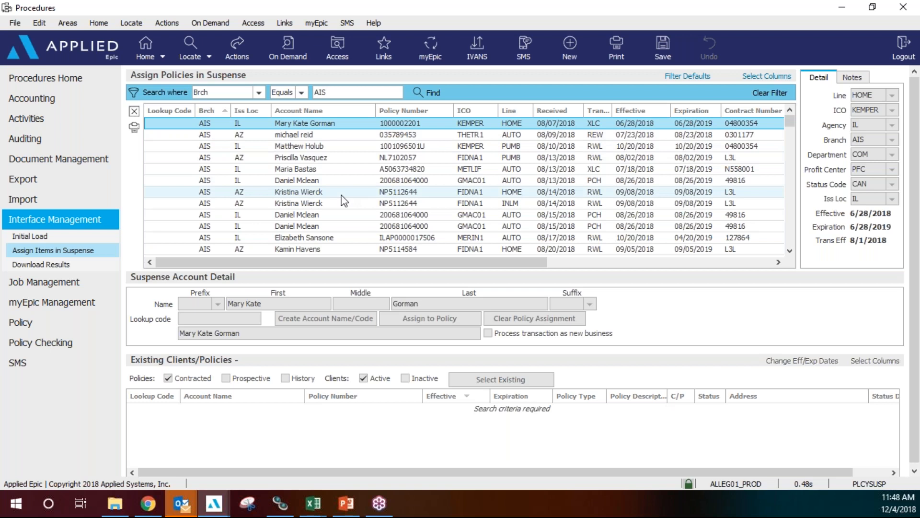
Scroll through the AIS-branch results, then clear the filter.
{"action": "scroll", "coordinate": [344, 200], "scroll_direction": "down", "scroll_amount": 1}
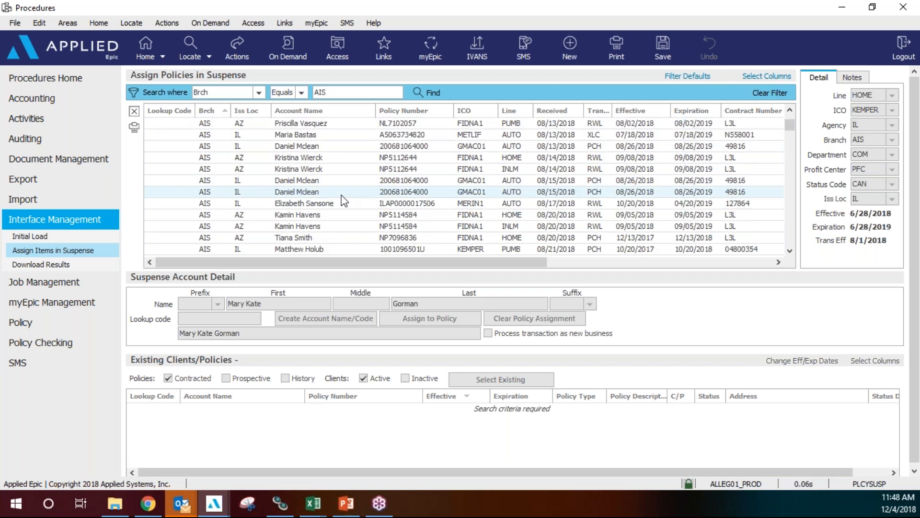
{"action": "scroll", "coordinate": [344, 200], "scroll_direction": "down", "scroll_amount": 1}
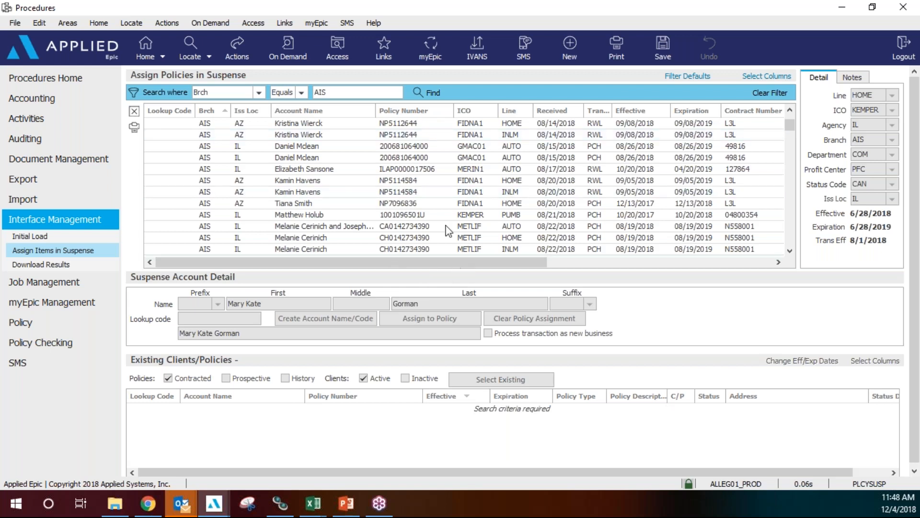
{"action": "left_click", "coordinate": [773, 94]}
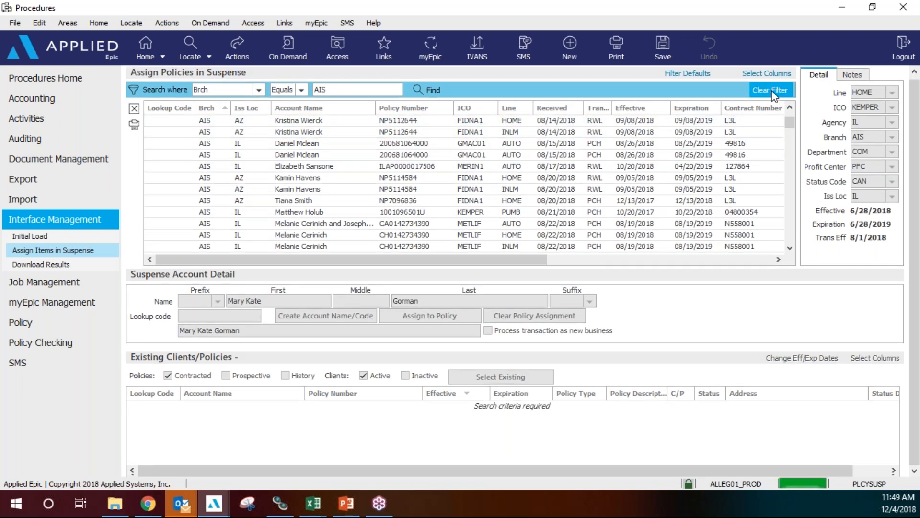
Dismiss the in-use message, search by Account Name for the first name, and view the second match.
{"action": "left_click", "coordinate": [458, 266]}
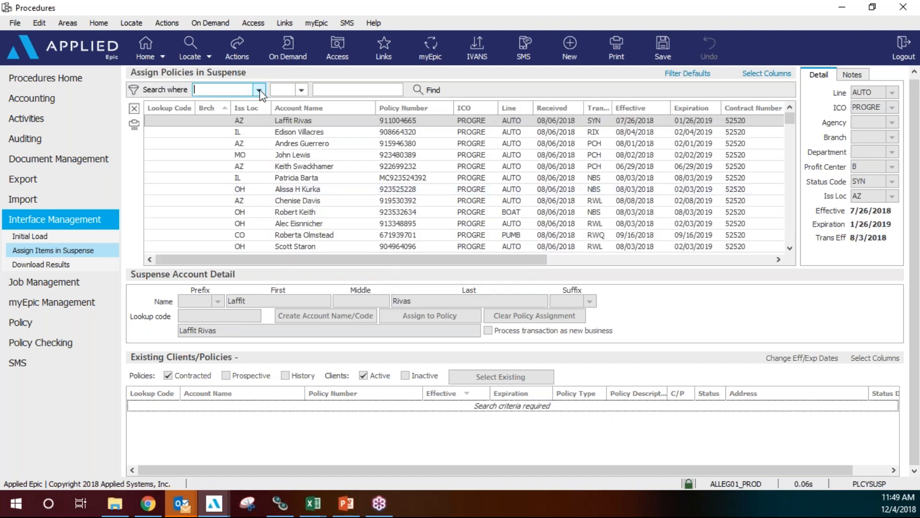
{"action": "left_click", "coordinate": [259, 89]}
{"action": "left_click", "coordinate": [244, 128]}
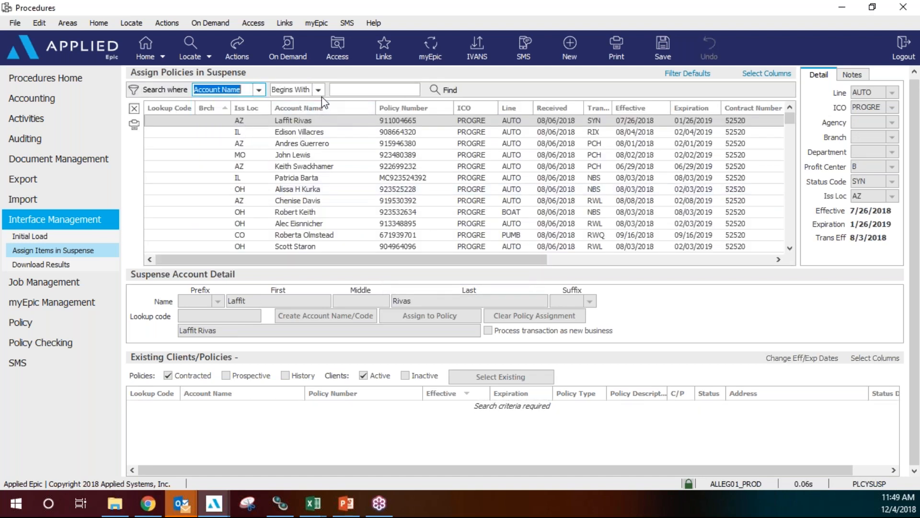
{"action": "left_click", "coordinate": [351, 89]}
{"action": "type", "text": "laura"}
{"action": "key", "text": "Return"}
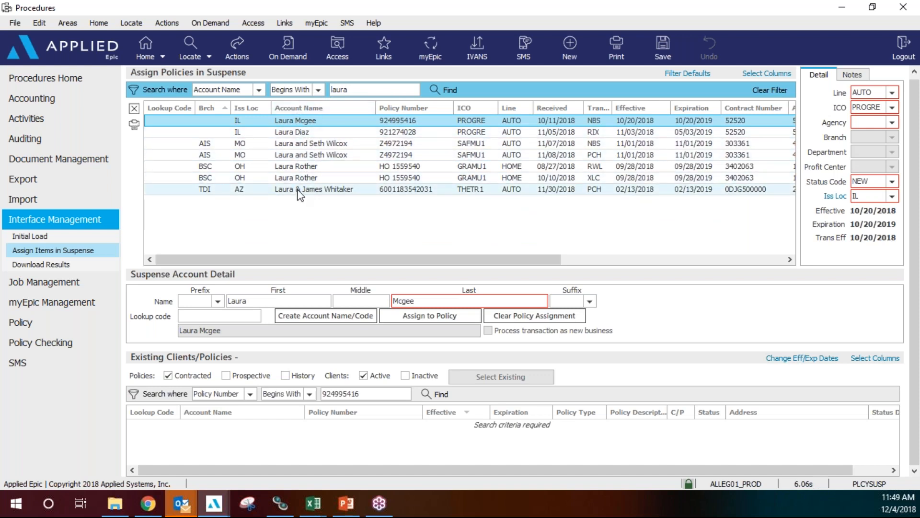
{"action": "left_click", "coordinate": [320, 133]}
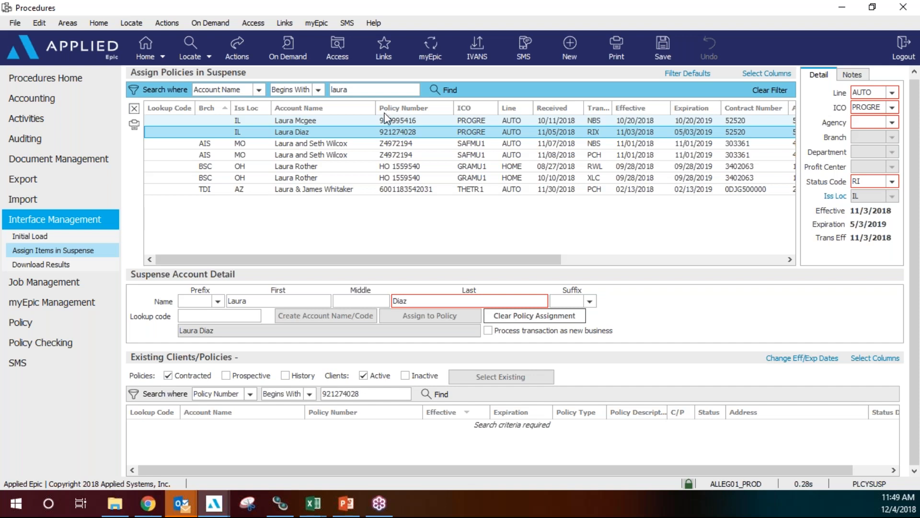
Change the account-name search to 'ty', scroll the results, then clear the filter.
{"action": "left_click_drag", "start_coordinate": [360, 90], "coordinate": [319, 90]}
{"action": "type", "text": "ty"}
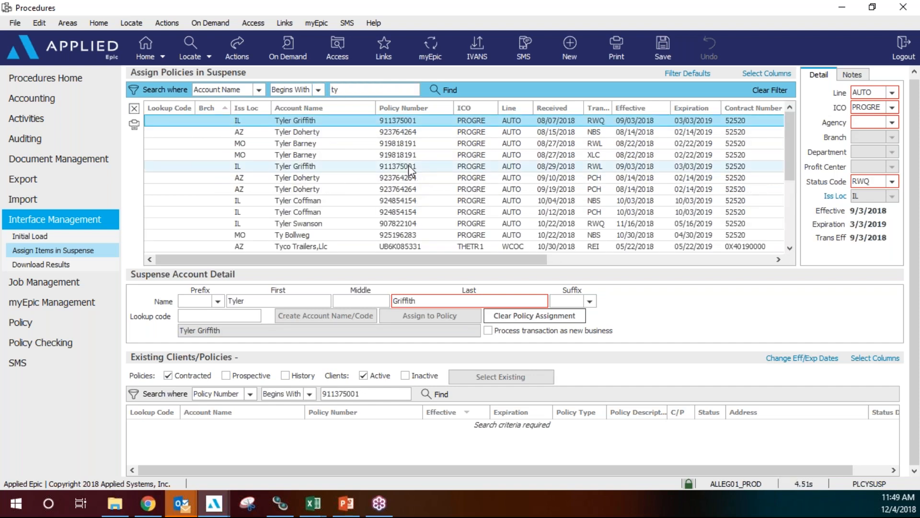
{"action": "scroll", "coordinate": [409, 165], "scroll_direction": "down", "scroll_amount": 2}
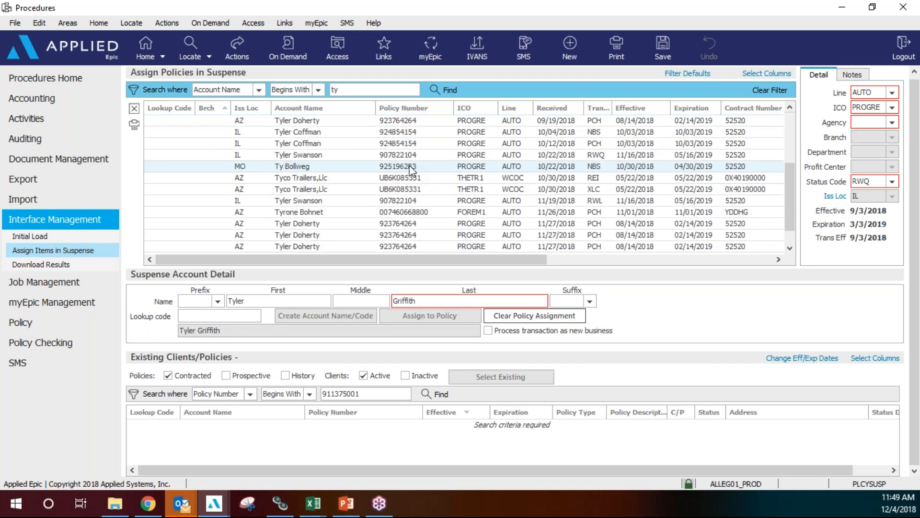
{"action": "scroll", "coordinate": [410, 168], "scroll_direction": "down", "scroll_amount": 1}
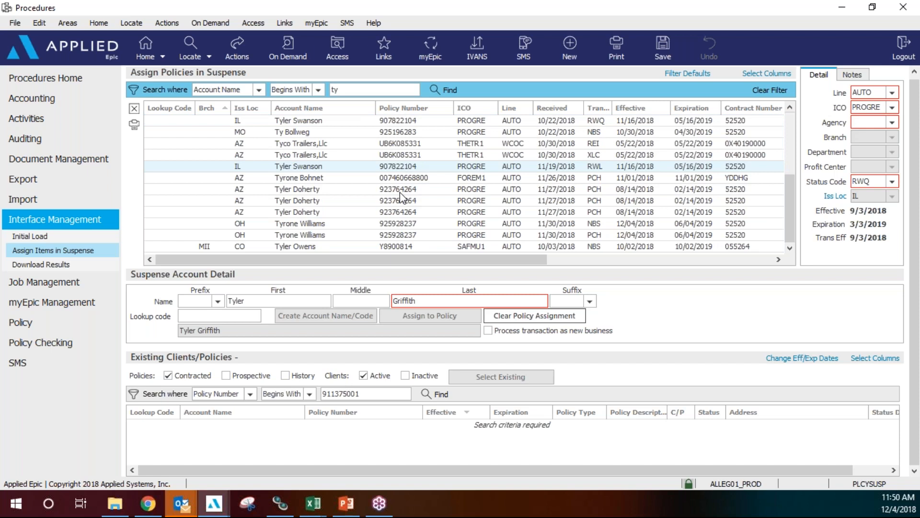
{"action": "scroll", "coordinate": [398, 187], "scroll_direction": "down", "scroll_amount": 1}
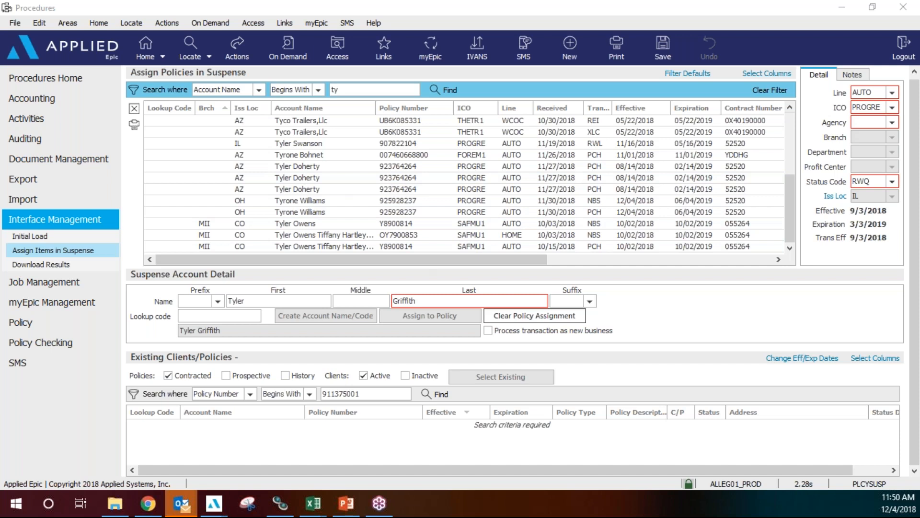
{"action": "left_click", "coordinate": [776, 91]}
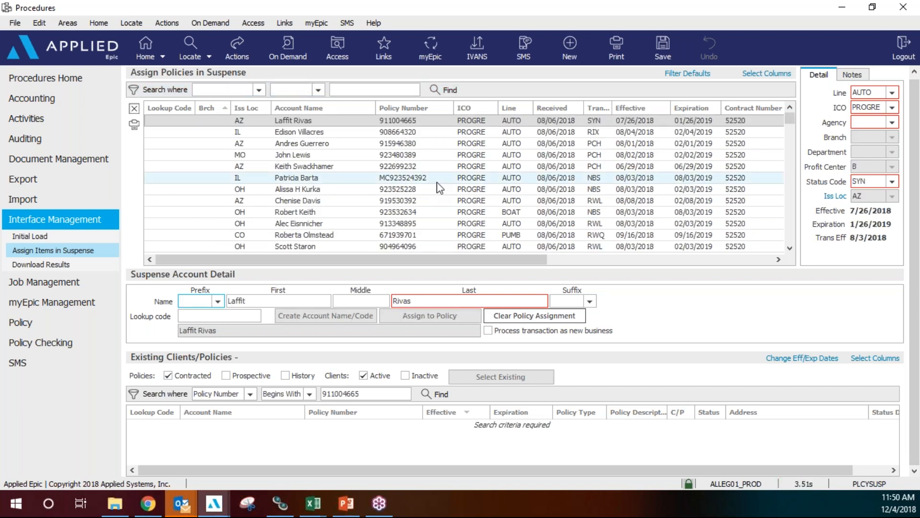
Search suspense items by Account Name for 'tpmg'.
{"action": "left_click", "coordinate": [259, 90]}
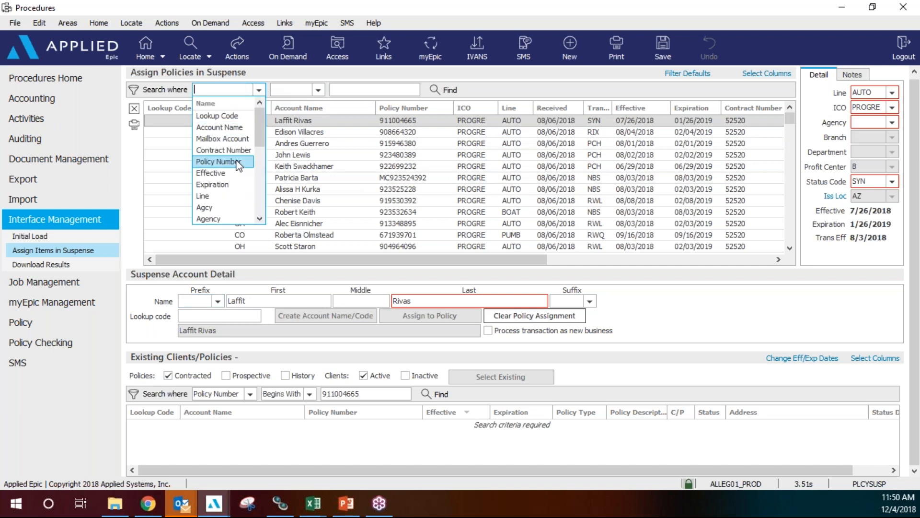
{"action": "left_click", "coordinate": [215, 125]}
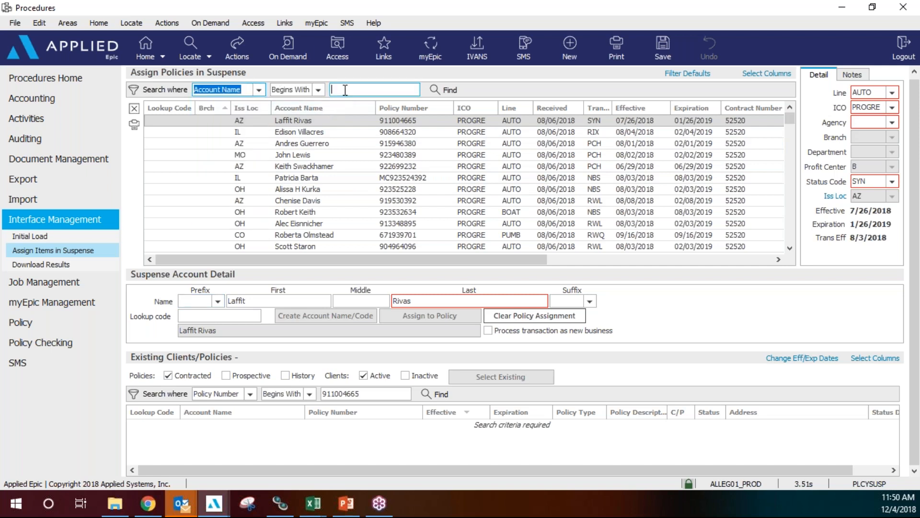
{"action": "left_click", "coordinate": [344, 90]}
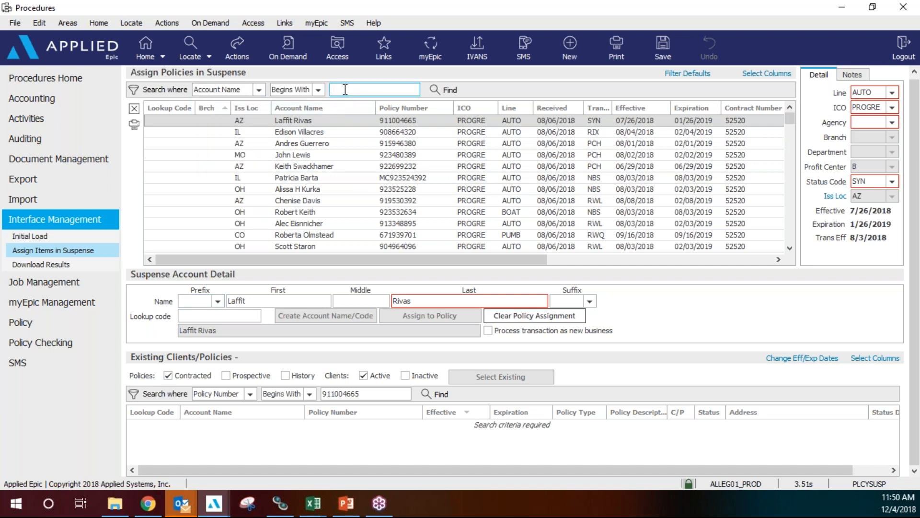
{"action": "type", "text": "tpmg"}
{"action": "key", "text": "Return"}
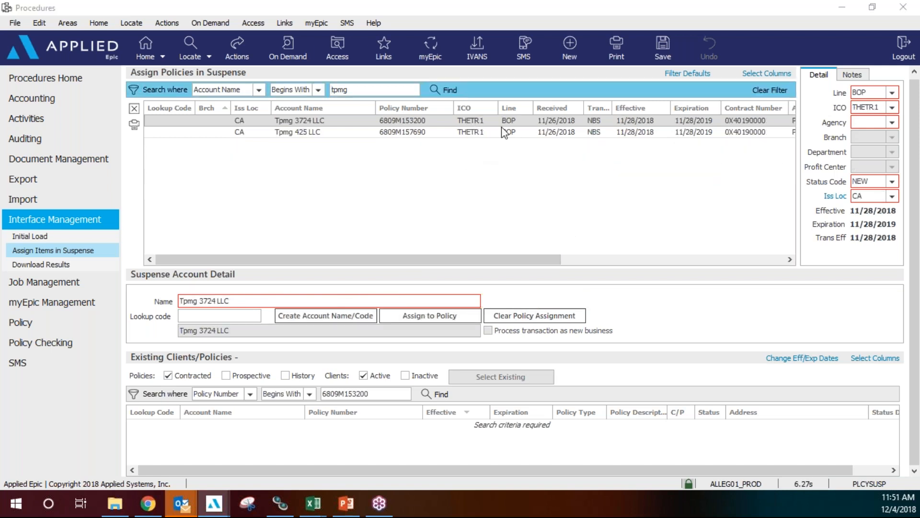
Select the Tpmg 3724 LLC item and find existing policies matching its policy number.
{"action": "left_click", "coordinate": [559, 120]}
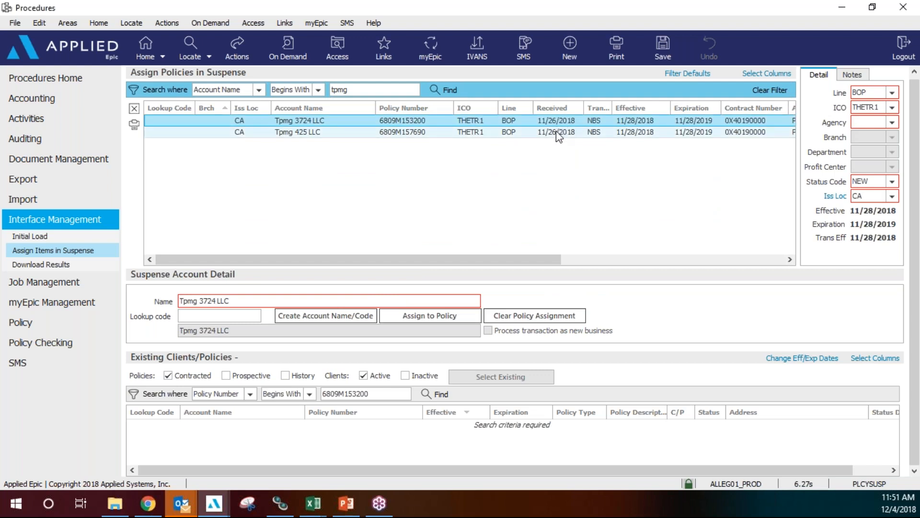
{"action": "left_click", "coordinate": [558, 131]}
{"action": "left_click", "coordinate": [405, 120]}
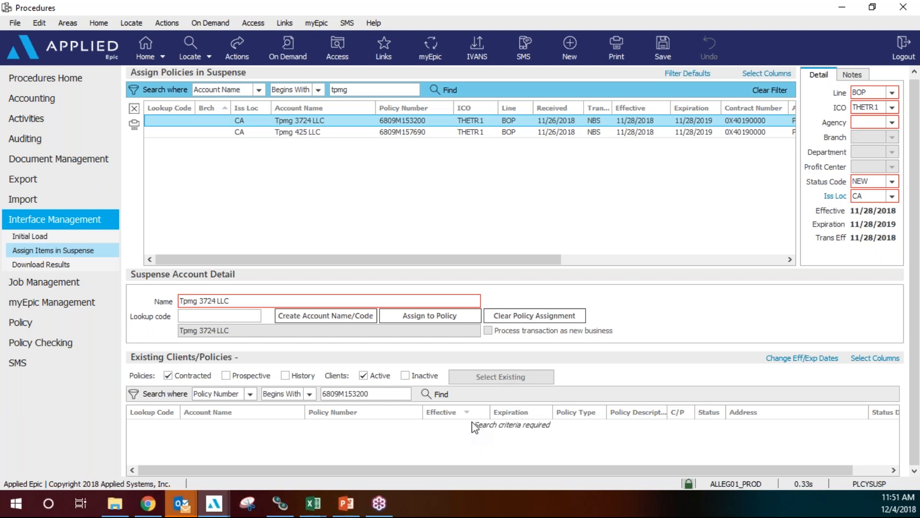
{"action": "left_click", "coordinate": [438, 398]}
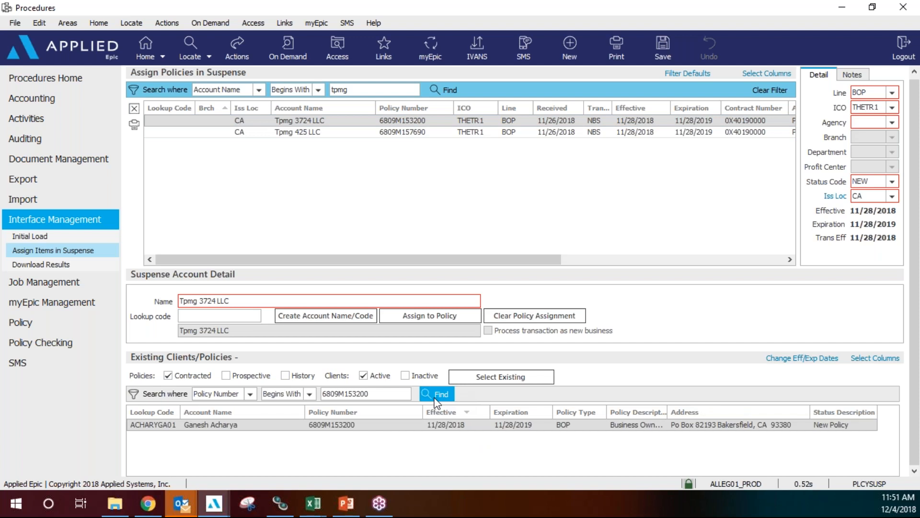
Assign the Tpmg 3724 LLC item to the found existing policy with Update Existing, confirming Yes.
{"action": "left_click", "coordinate": [512, 379]}
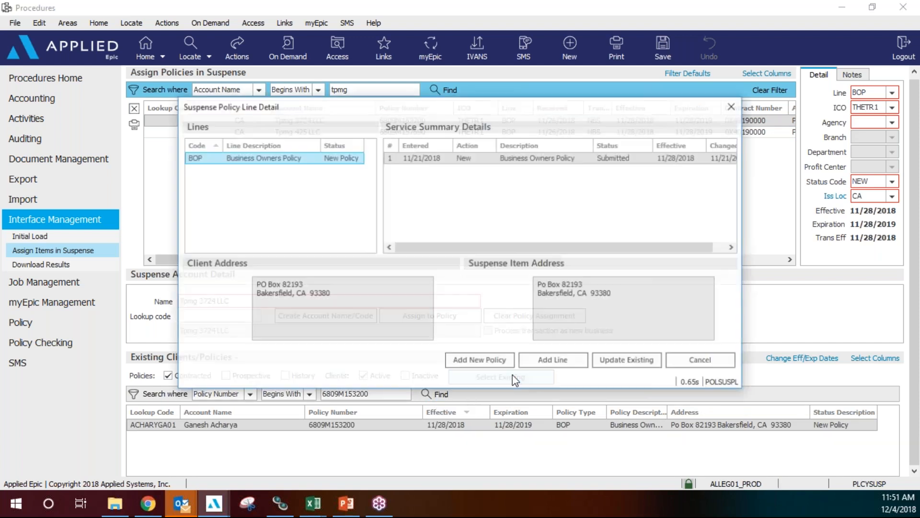
{"action": "left_click", "coordinate": [637, 362]}
{"action": "left_click", "coordinate": [437, 271]}
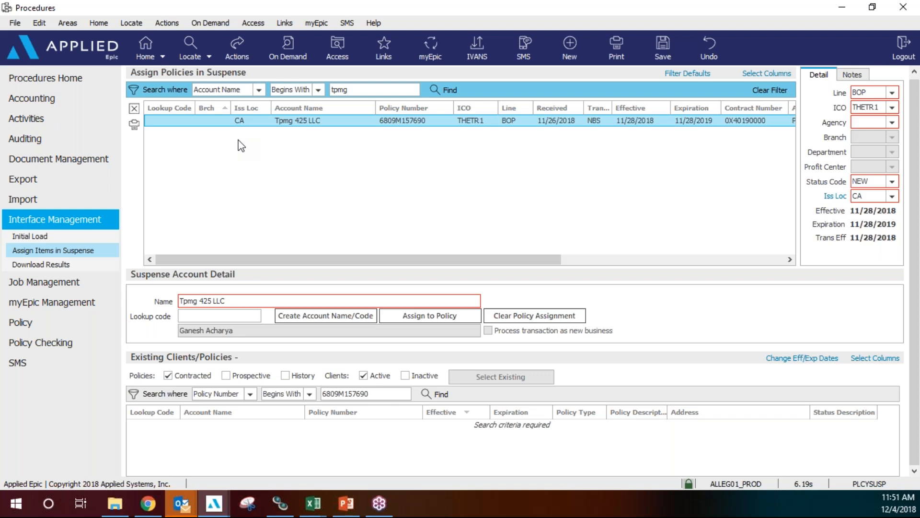
Find the existing BOP policy matching Tpmg 425 LLC's policy number and select that item.
{"action": "left_click", "coordinate": [439, 394]}
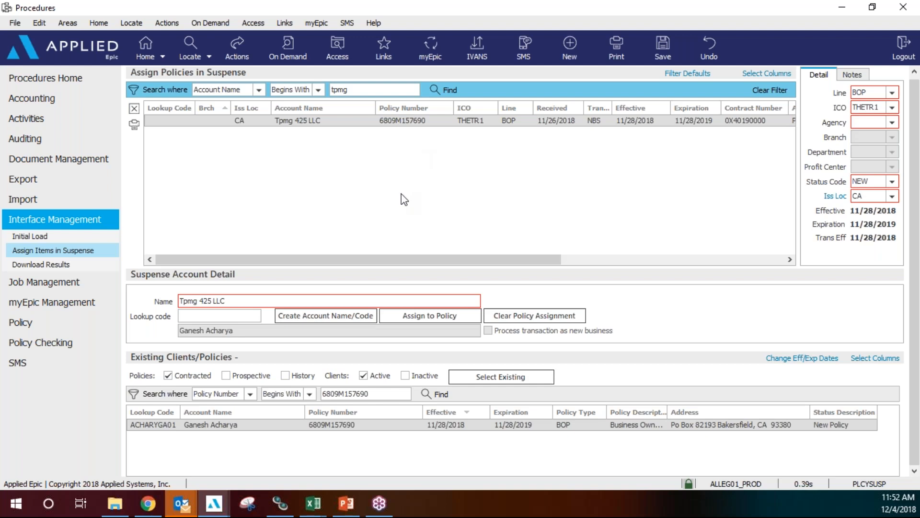
{"action": "left_click", "coordinate": [373, 120]}
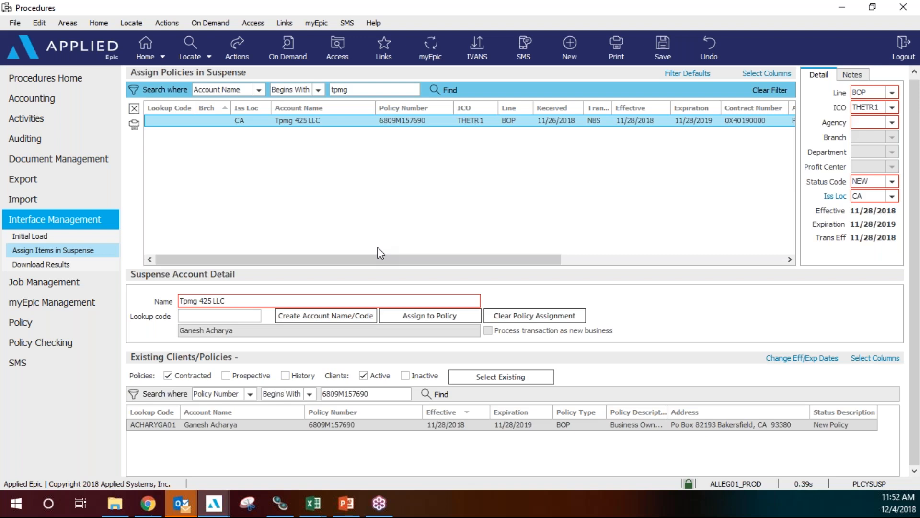
Enter the client's first name as search text, dismiss the error, and discard the unsaved changes.
{"action": "double_click", "coordinate": [354, 89]}
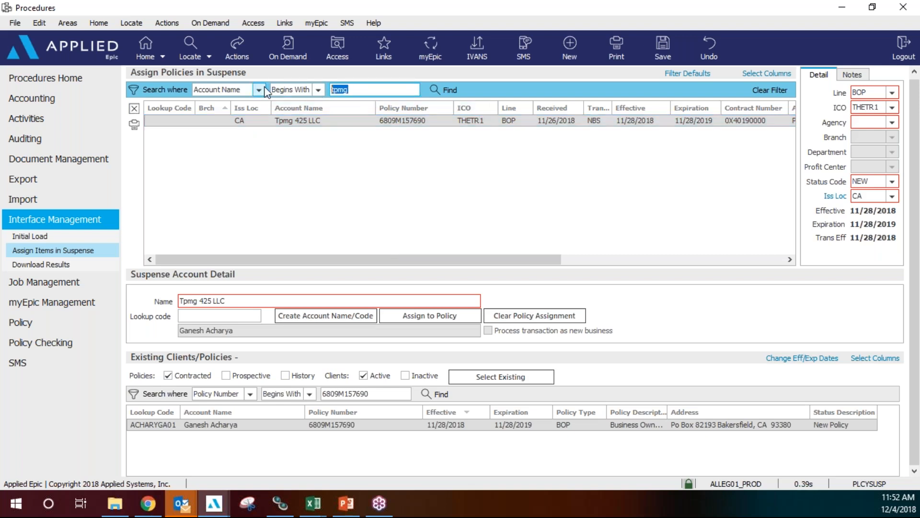
{"action": "type", "text": "james"}
{"action": "key", "text": "Return"}
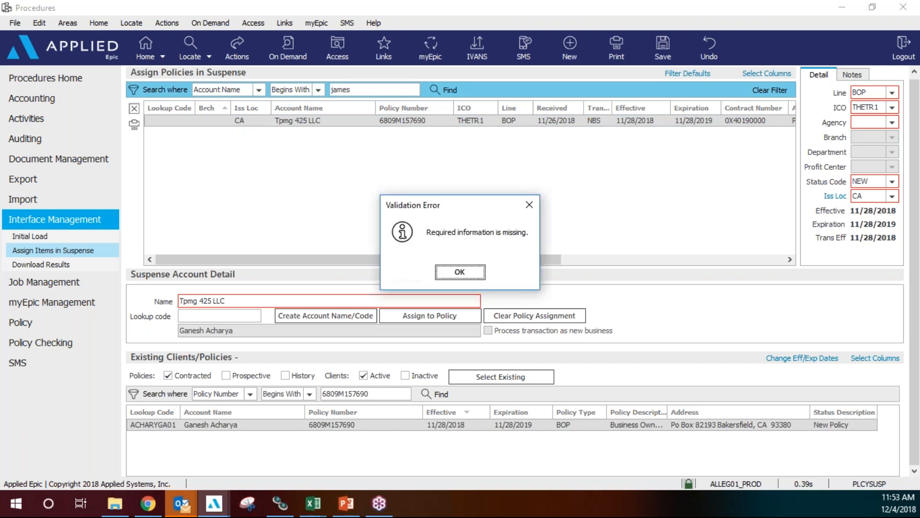
{"action": "left_click", "coordinate": [443, 274]}
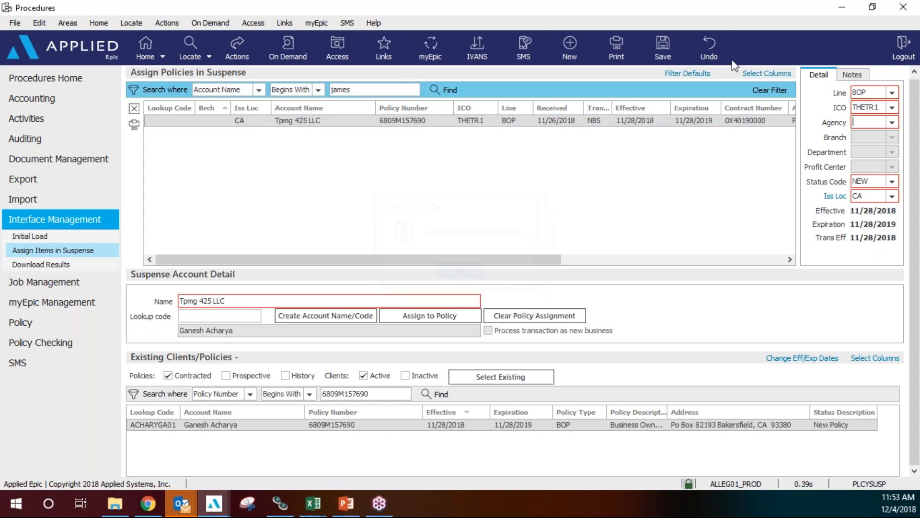
{"action": "left_click", "coordinate": [703, 48]}
{"action": "left_click", "coordinate": [430, 271]}
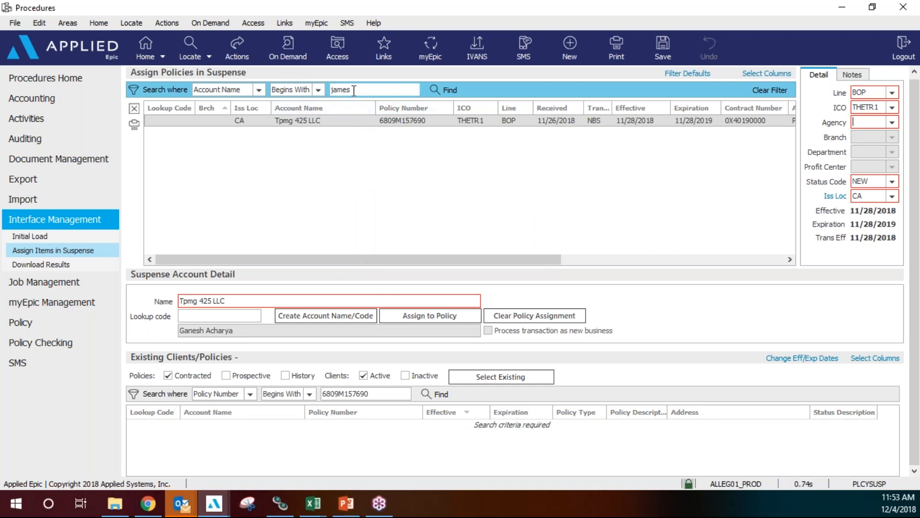
Run the first-name account search and select the FIRE item received 10/22/2018.
{"action": "left_click", "coordinate": [451, 93]}
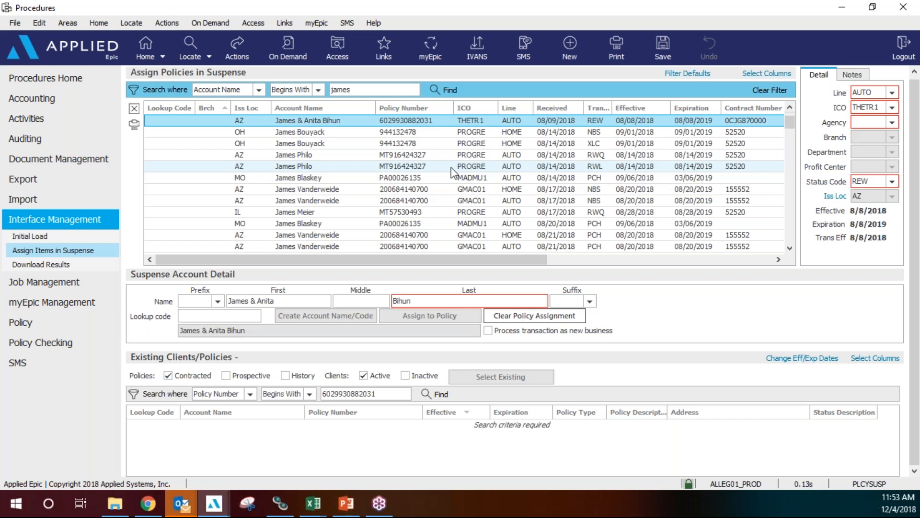
{"action": "scroll", "coordinate": [451, 168], "scroll_direction": "down", "scroll_amount": 1}
{"action": "scroll", "coordinate": [451, 167], "scroll_direction": "down", "scroll_amount": 3}
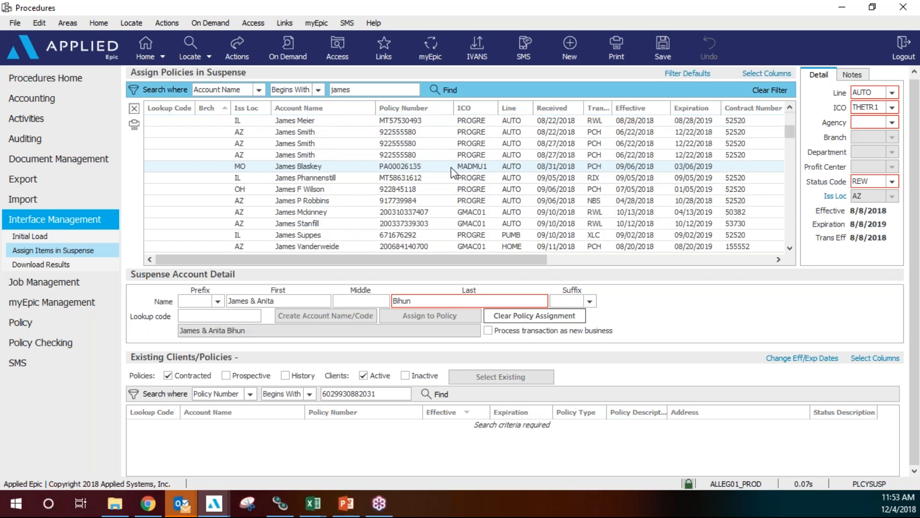
{"action": "scroll", "coordinate": [451, 168], "scroll_direction": "down", "scroll_amount": 6}
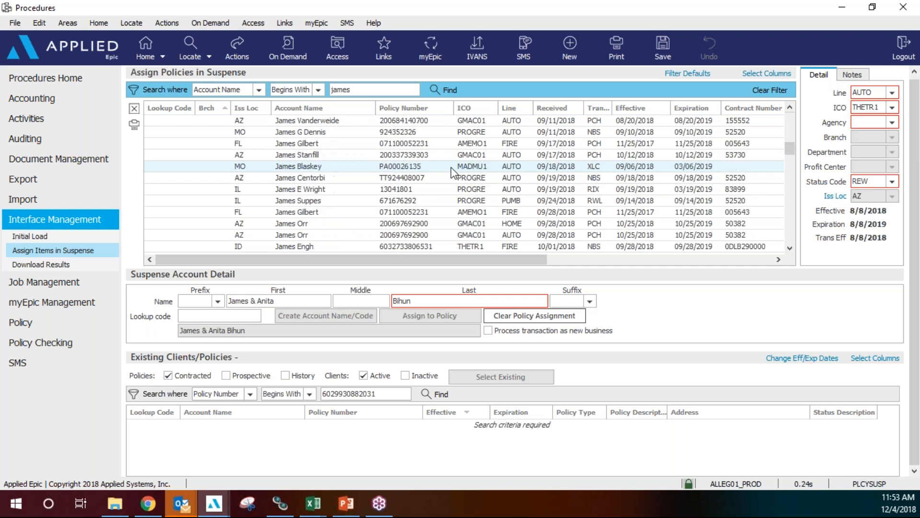
{"action": "scroll", "coordinate": [451, 168], "scroll_direction": "down", "scroll_amount": 5}
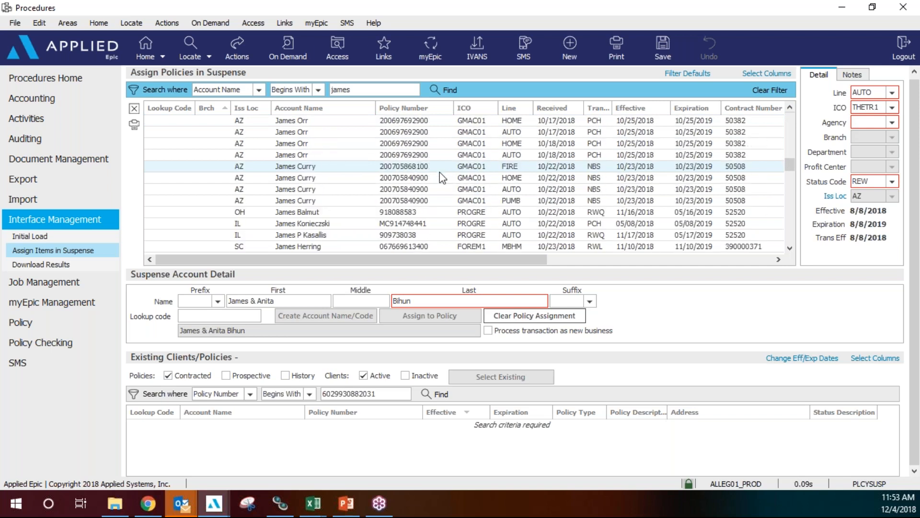
{"action": "left_click", "coordinate": [438, 170]}
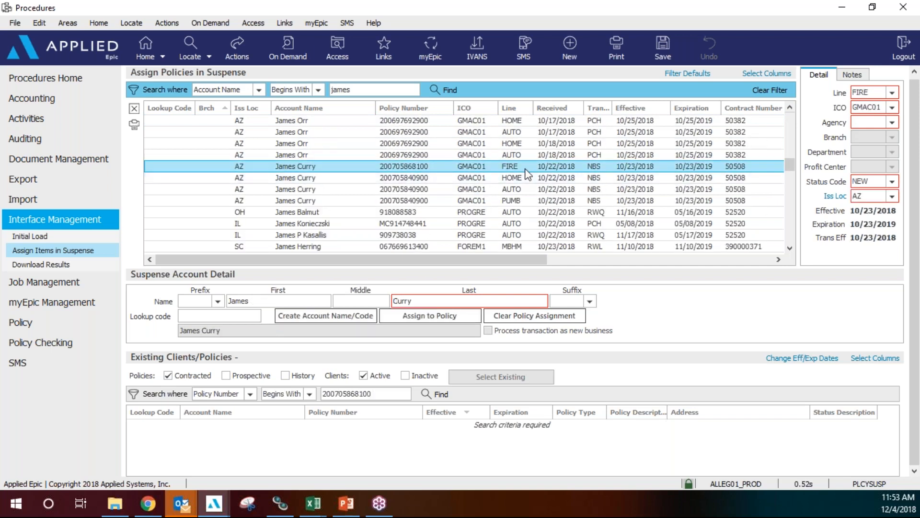
Pick the existing policy, review HOME and FIRE line service details, cancel, then select the HOME item.
{"action": "left_click", "coordinate": [439, 394]}
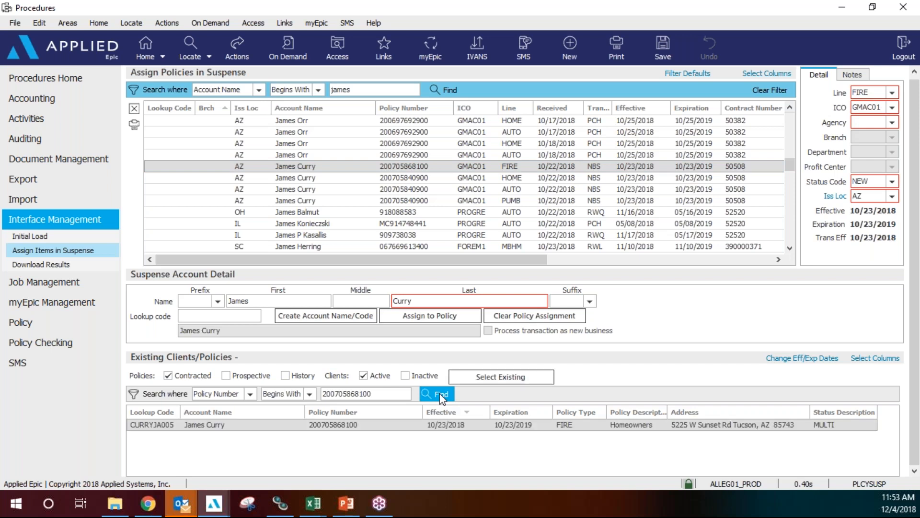
{"action": "left_click", "coordinate": [497, 377]}
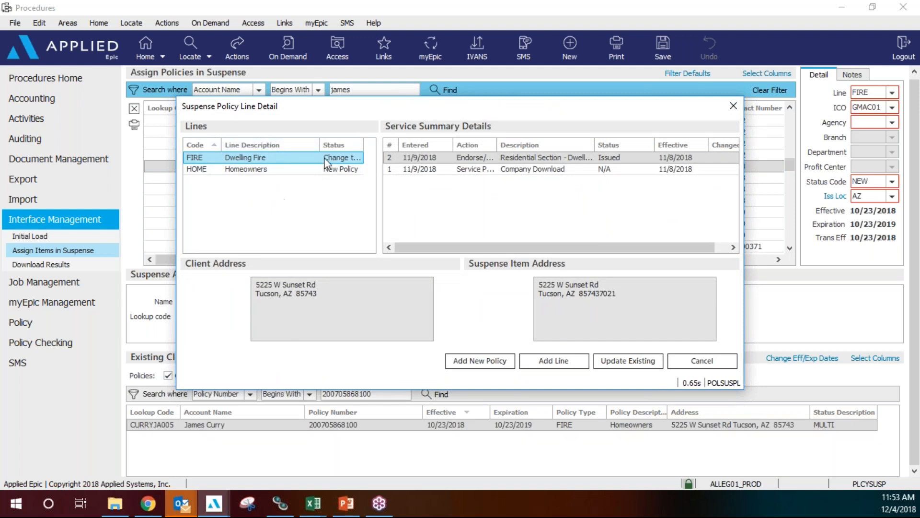
{"action": "left_click", "coordinate": [296, 169]}
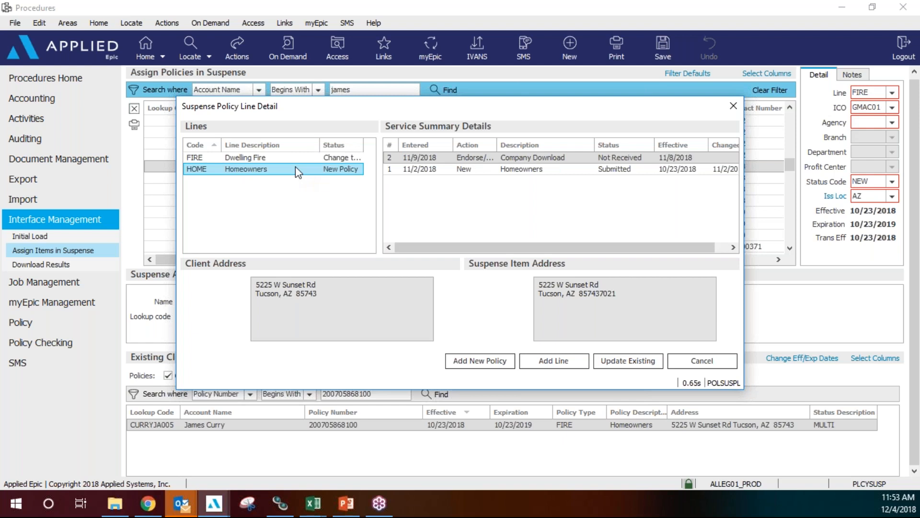
{"action": "left_click", "coordinate": [296, 158]}
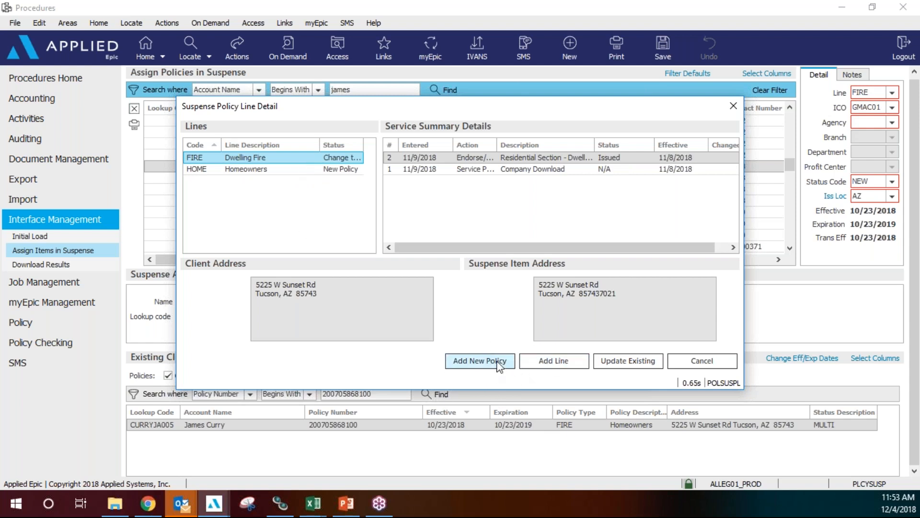
{"action": "left_click", "coordinate": [704, 362]}
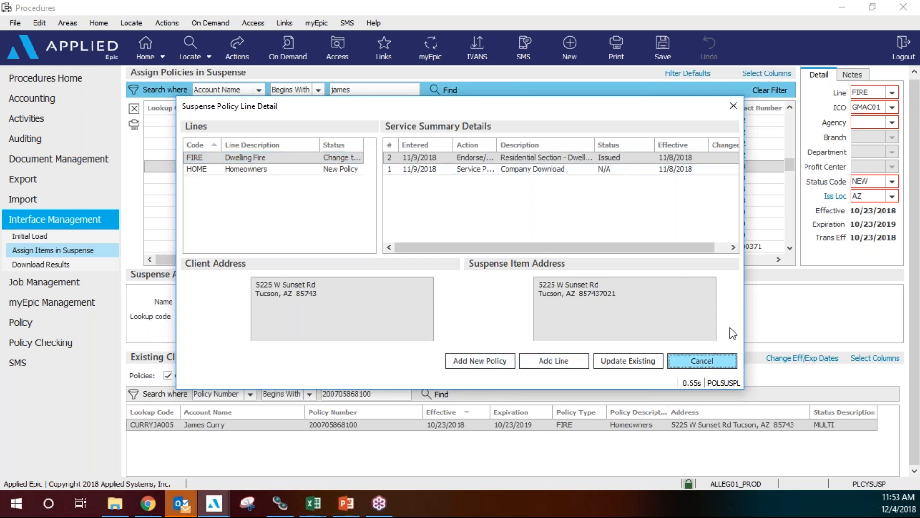
{"action": "left_click", "coordinate": [503, 177]}
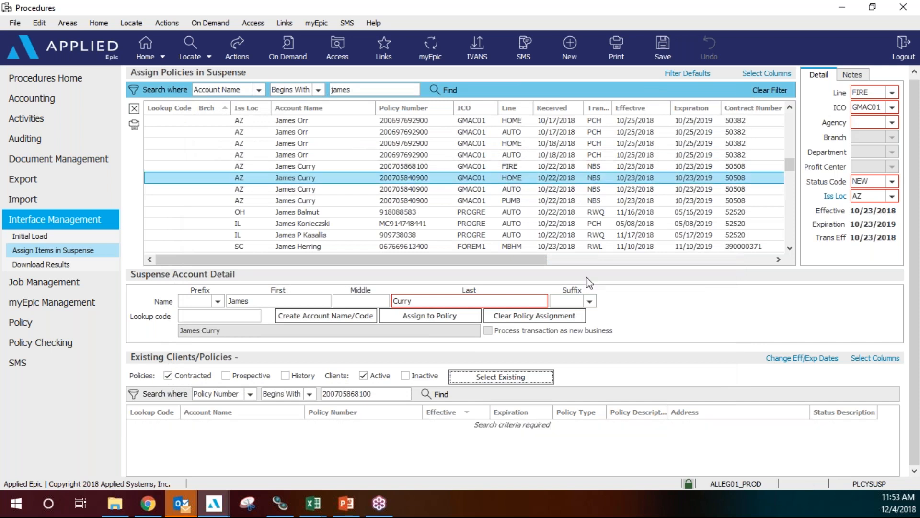
{"action": "left_click", "coordinate": [436, 395]}
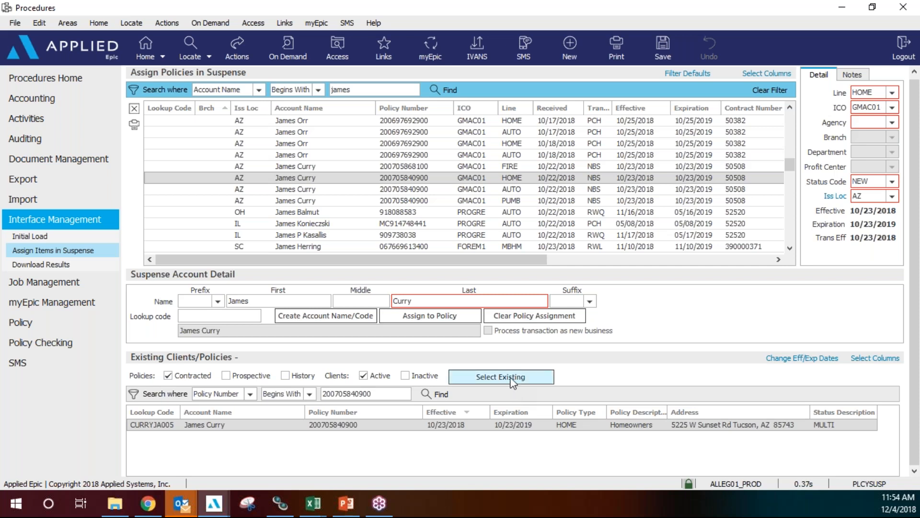
{"action": "left_click", "coordinate": [512, 379]}
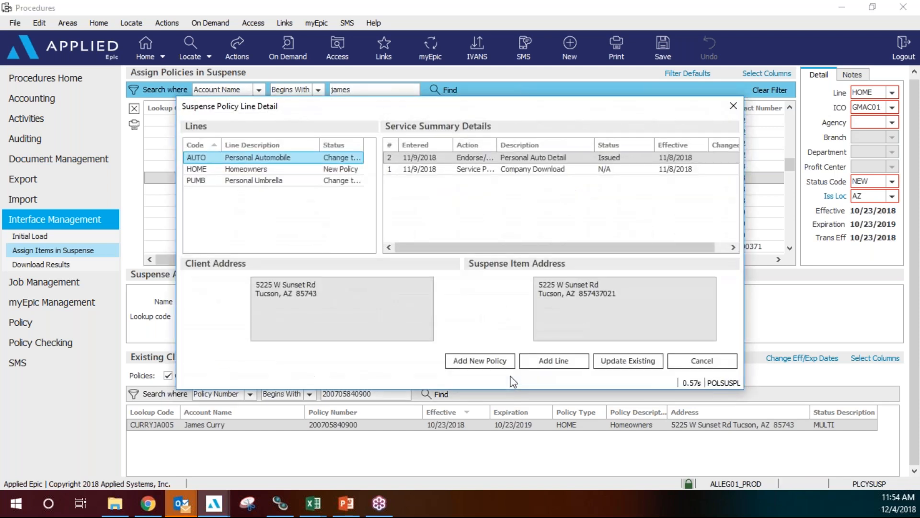
{"action": "left_click_drag", "start_coordinate": [549, 129], "coordinate": [556, 207]}
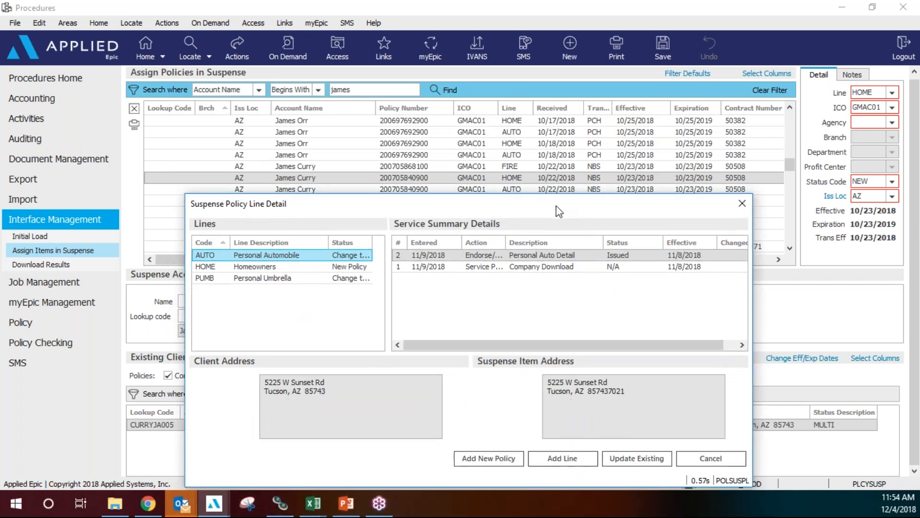
{"action": "left_click", "coordinate": [283, 268]}
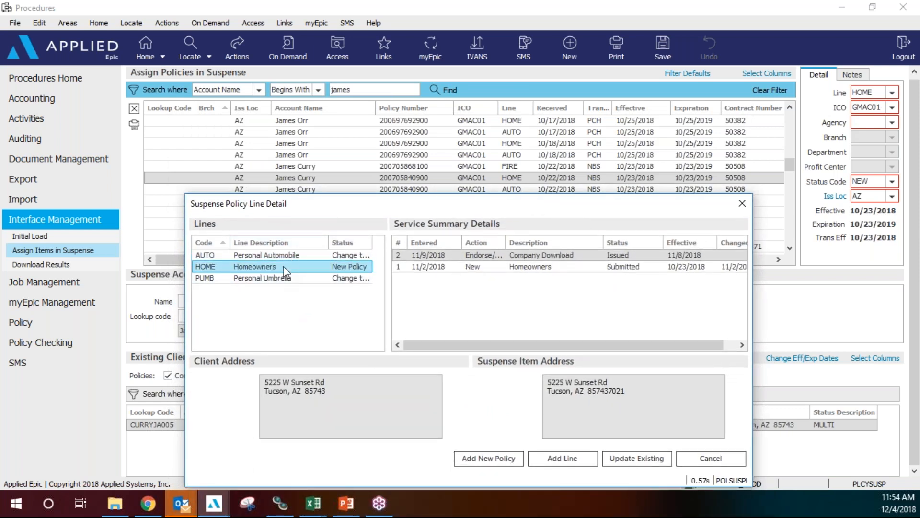
{"action": "left_click", "coordinate": [549, 267]}
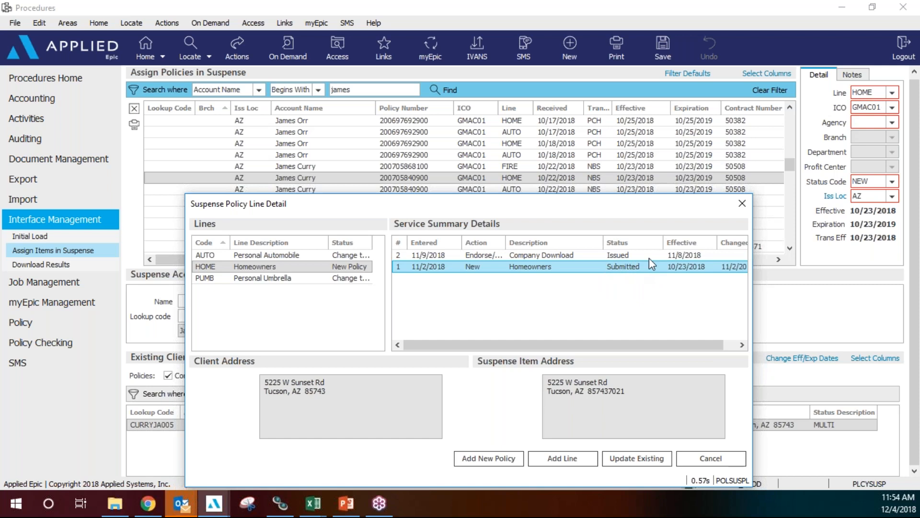
{"action": "left_click", "coordinate": [642, 460]}
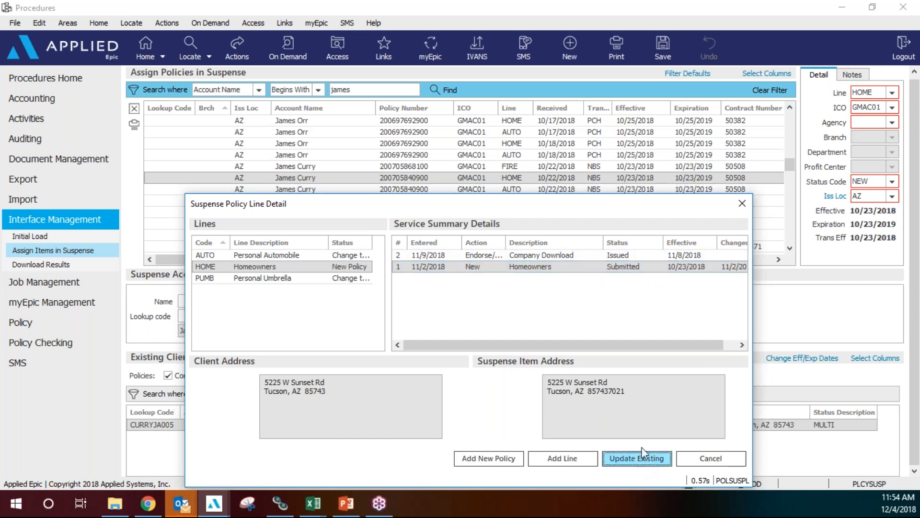
{"action": "left_click", "coordinate": [438, 369]}
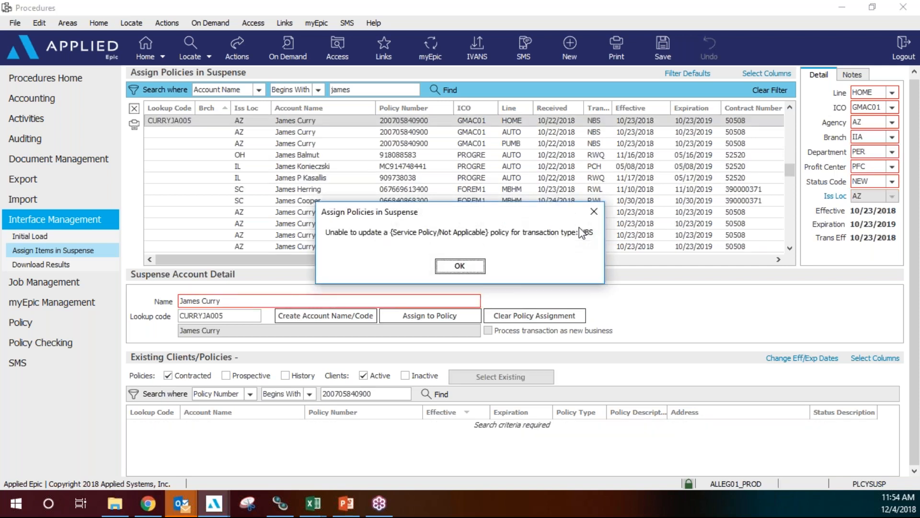
{"action": "left_click", "coordinate": [459, 266]}
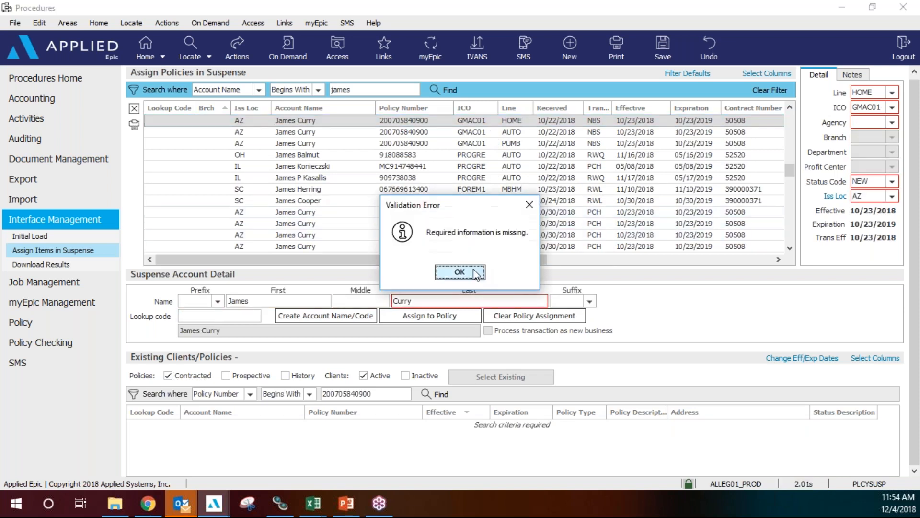
{"action": "left_click", "coordinate": [470, 277]}
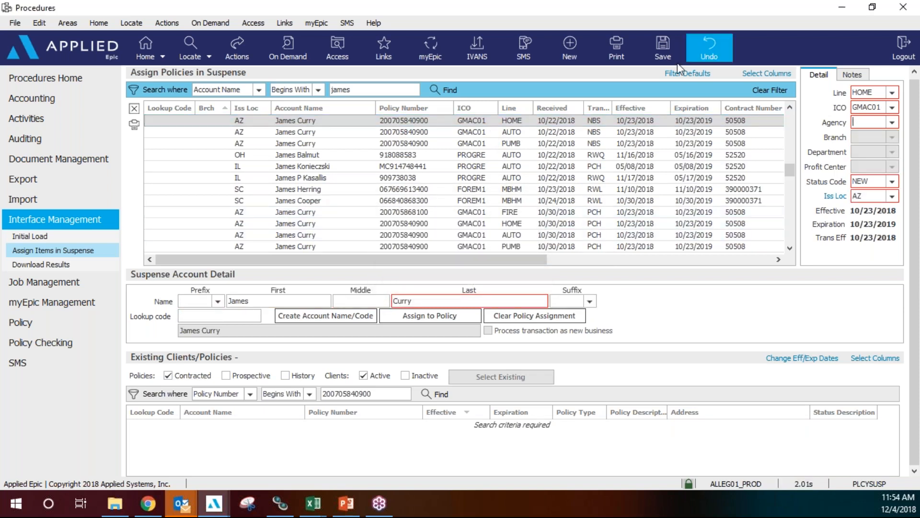
{"action": "left_click", "coordinate": [709, 48]}
{"action": "left_click", "coordinate": [444, 272]}
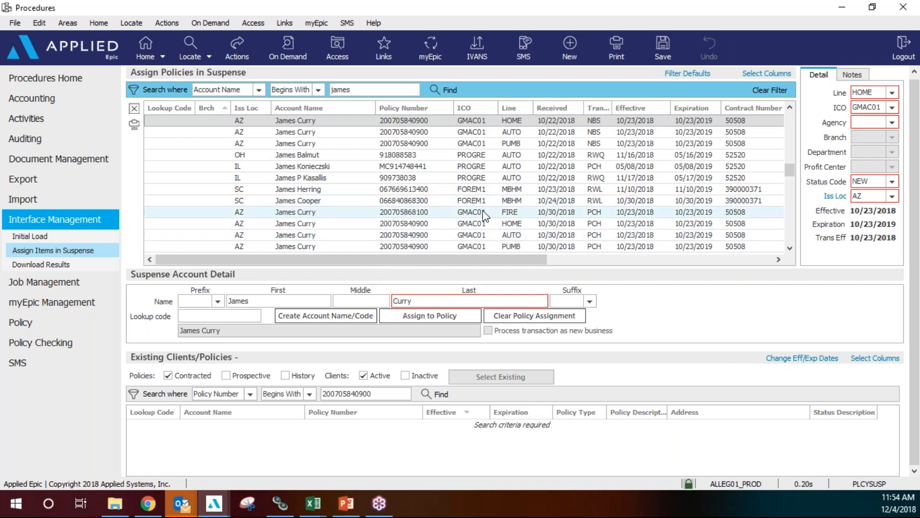
Snip the client's lower suspense rows, then select the client's HOME change item.
{"action": "left_click", "coordinate": [482, 211]}
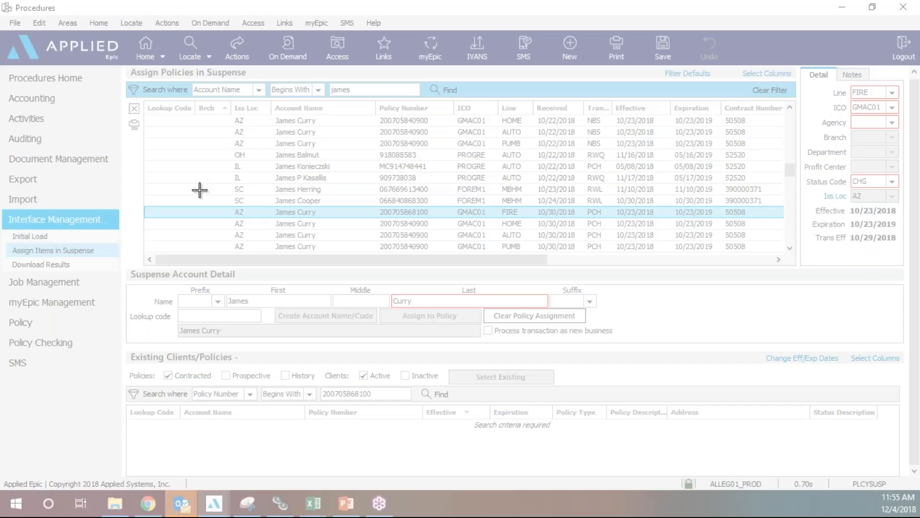
{"action": "left_click_drag", "start_coordinate": [203, 194], "coordinate": [766, 263]}
{"action": "left_click", "coordinate": [762, 77]}
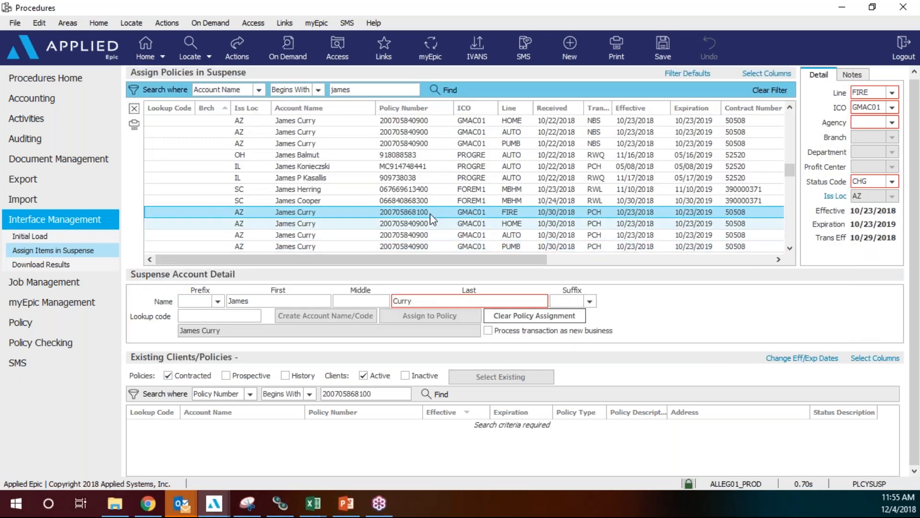
{"action": "left_click", "coordinate": [438, 204]}
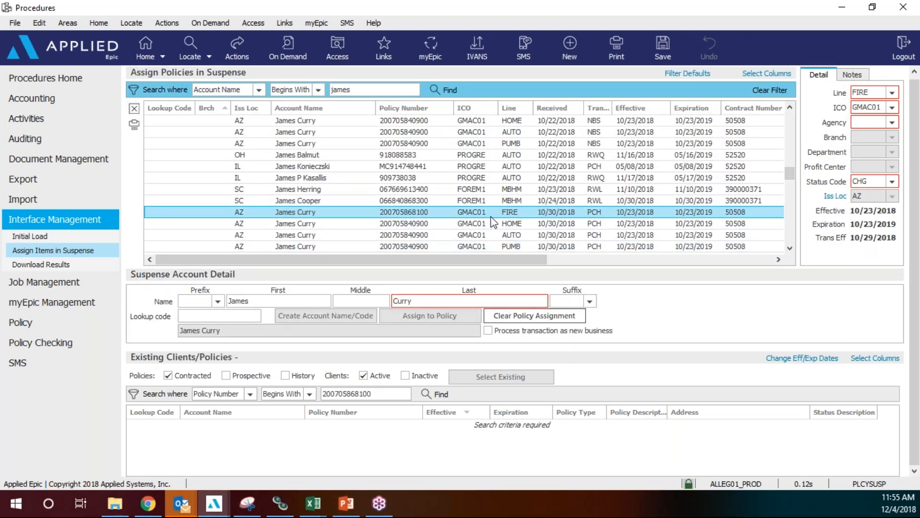
{"action": "scroll", "coordinate": [488, 218], "scroll_direction": "down", "scroll_amount": 1}
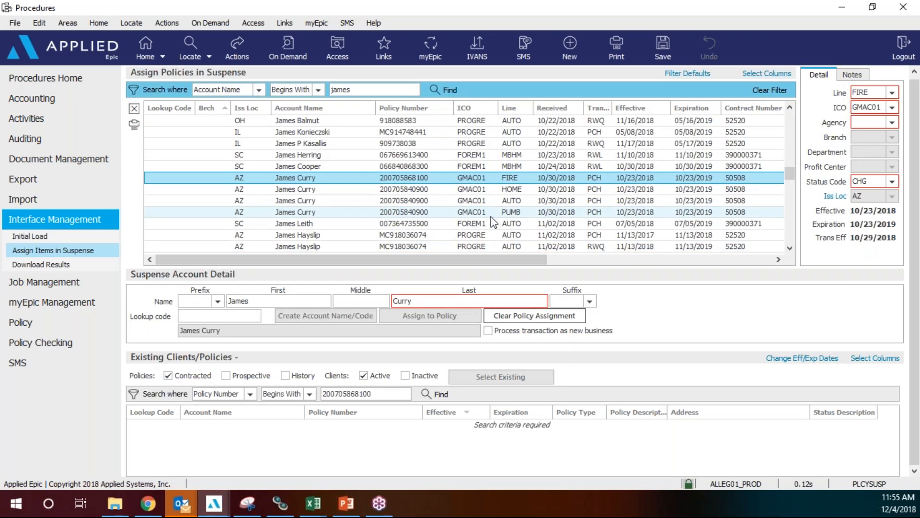
{"action": "left_click", "coordinate": [477, 189]}
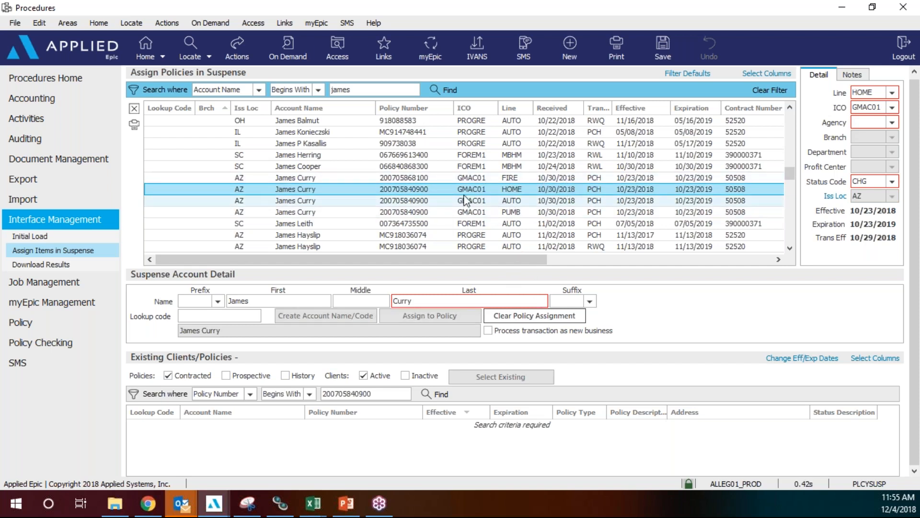
Assign the HOME item to the client's existing homeowners policy line with Update Existing, confirming Yes.
{"action": "left_click", "coordinate": [436, 394]}
{"action": "left_click", "coordinate": [493, 382]}
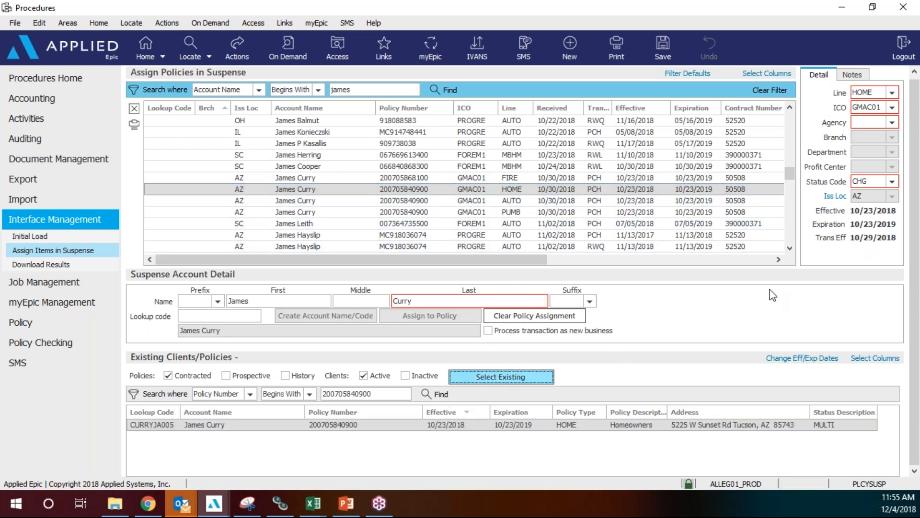
{"action": "left_click", "coordinate": [303, 170]}
{"action": "left_click", "coordinate": [572, 159]}
{"action": "left_click", "coordinate": [627, 360]}
{"action": "left_click", "coordinate": [425, 273]}
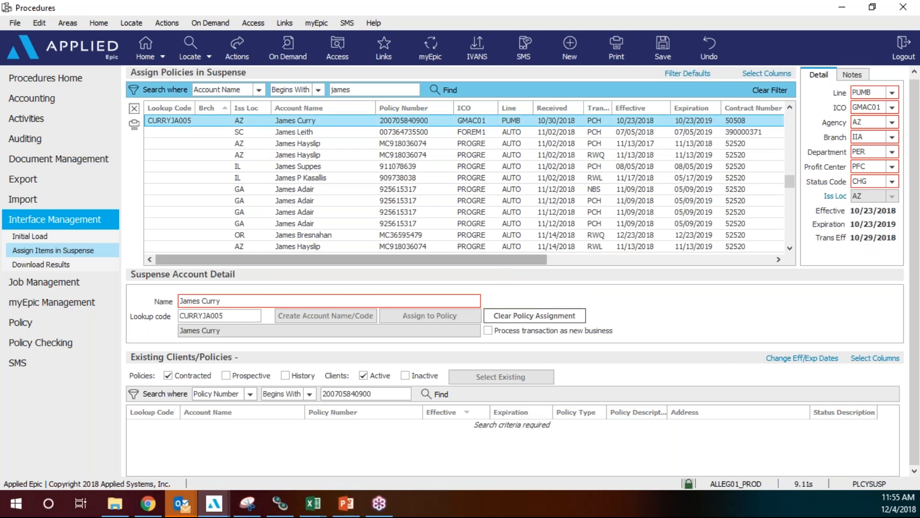
{"action": "scroll", "coordinate": [475, 196], "scroll_direction": "up", "scroll_amount": 2}
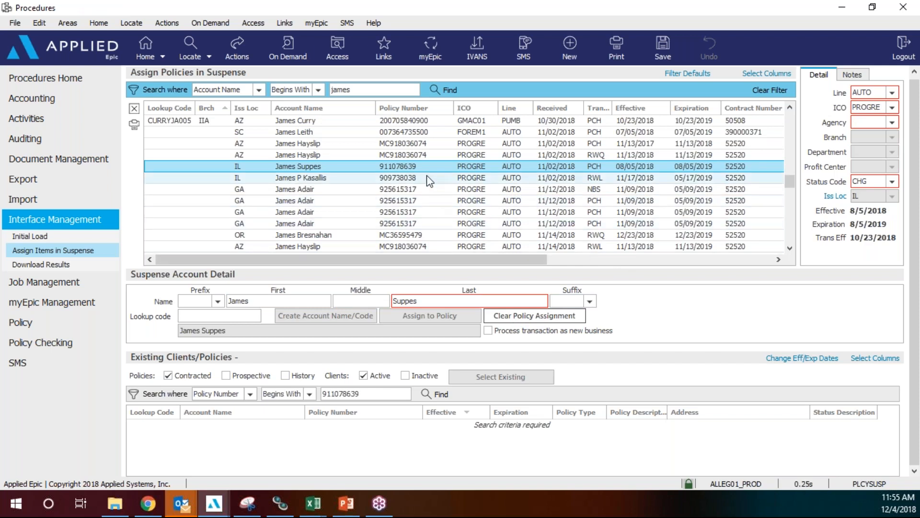
{"action": "scroll", "coordinate": [433, 202], "scroll_direction": "up", "scroll_amount": 2}
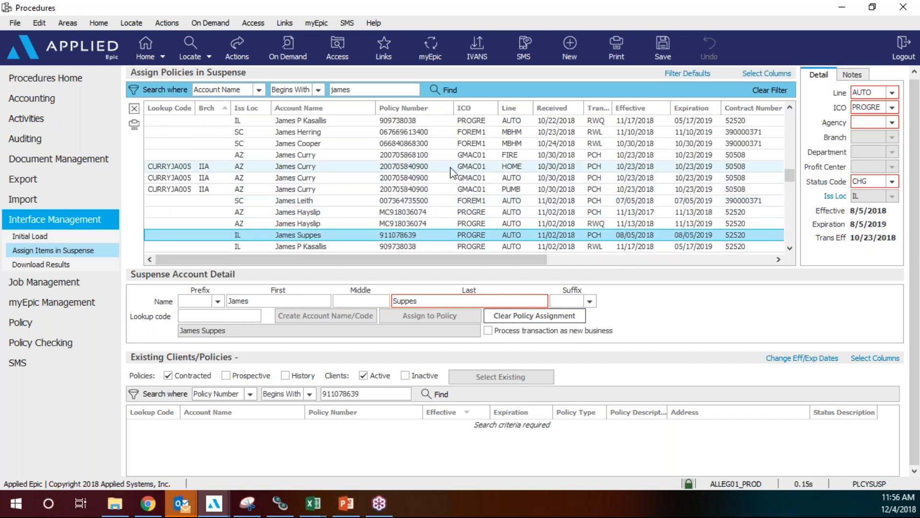
{"action": "left_click", "coordinate": [450, 171]}
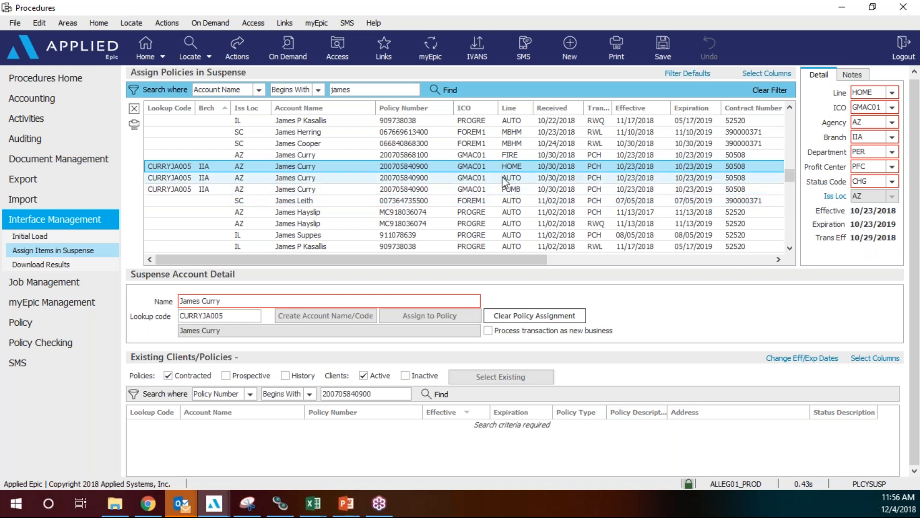
{"action": "left_click", "coordinate": [497, 155]}
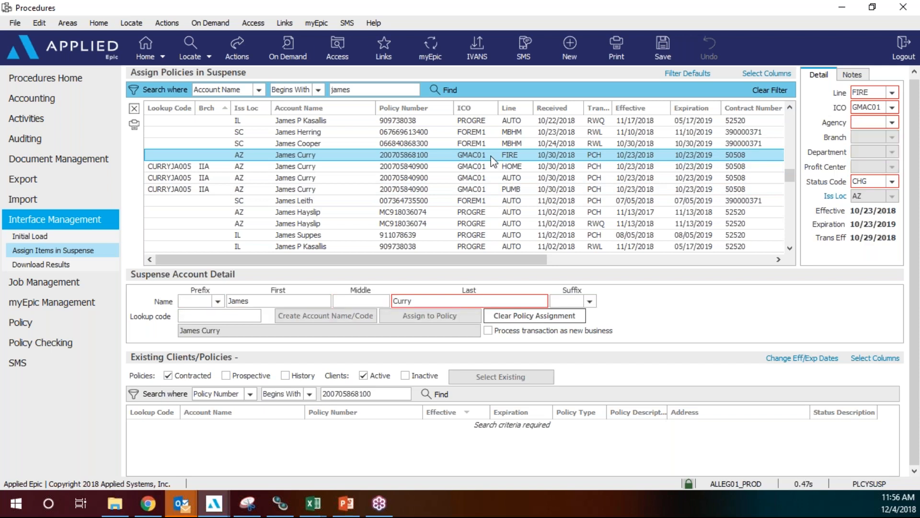
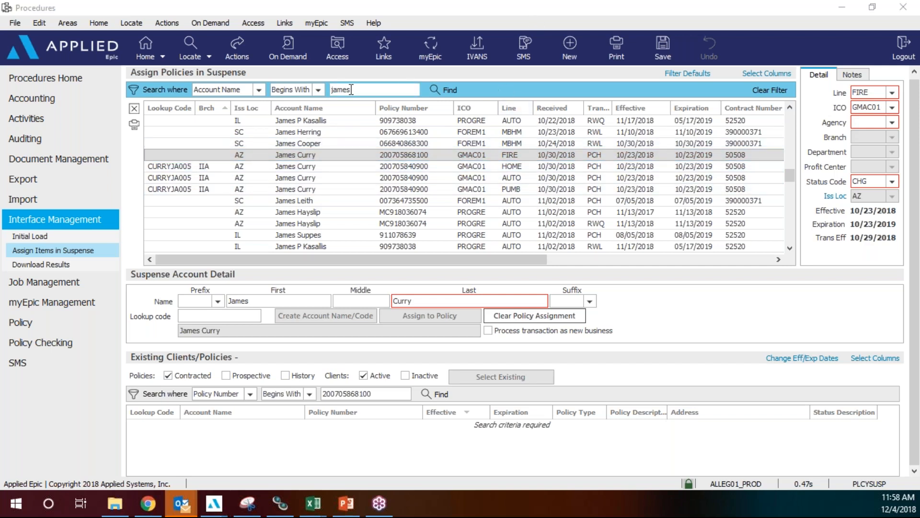
Filter suspense items to account names starting with 'tim' and select the 10/24/2018 AZ auto item.
{"action": "left_click_drag", "start_coordinate": [365, 89], "coordinate": [285, 87]}
{"action": "type", "text": "ti"}
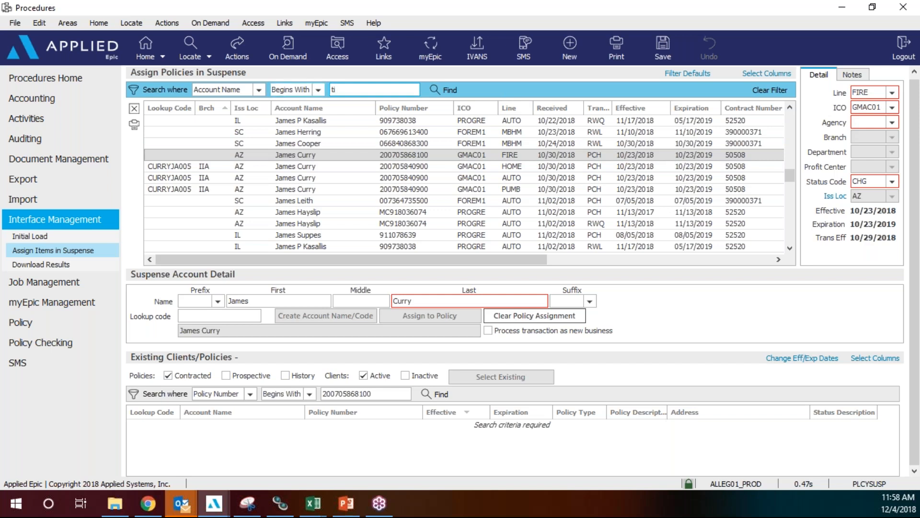
{"action": "type", "text": "m"}
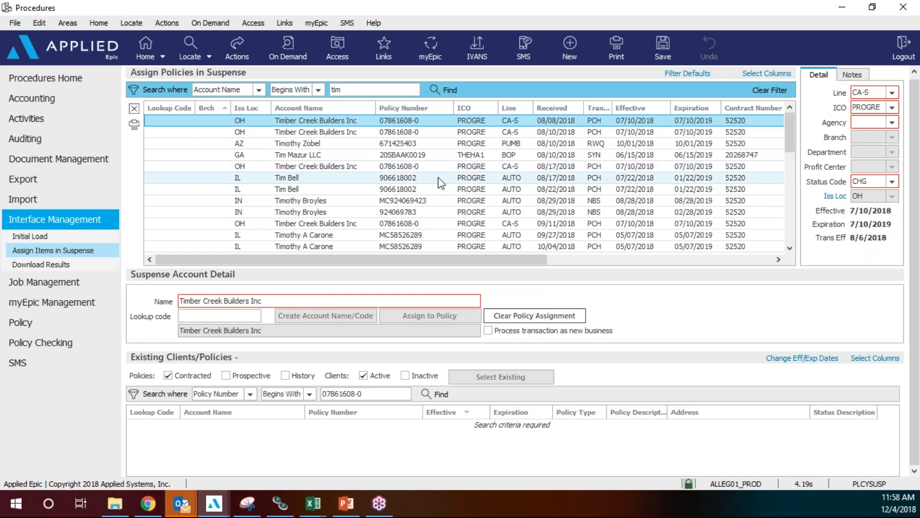
{"action": "scroll", "coordinate": [438, 178], "scroll_direction": "down", "scroll_amount": 1}
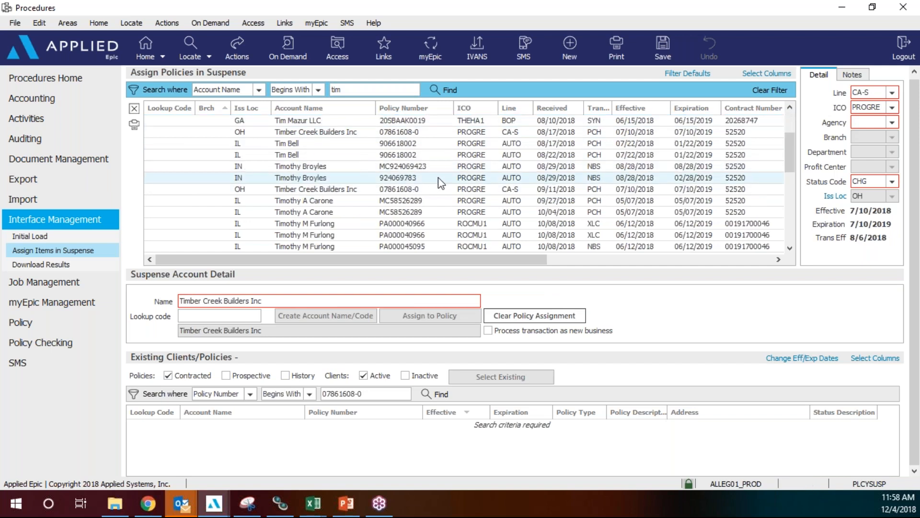
{"action": "scroll", "coordinate": [438, 177], "scroll_direction": "down", "scroll_amount": 1}
{"action": "scroll", "coordinate": [434, 181], "scroll_direction": "down", "scroll_amount": 1}
{"action": "left_click", "coordinate": [407, 190]}
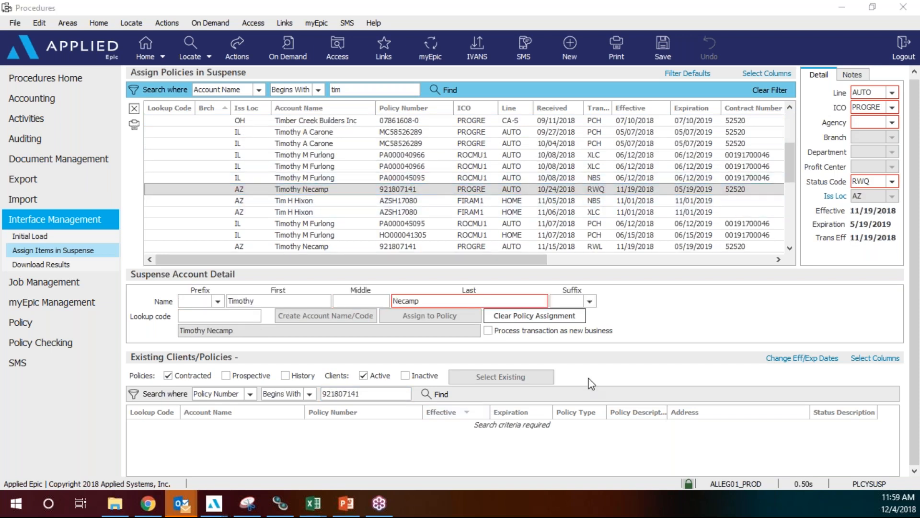
{"action": "left_click", "coordinate": [550, 190]}
{"action": "left_click", "coordinate": [440, 395]}
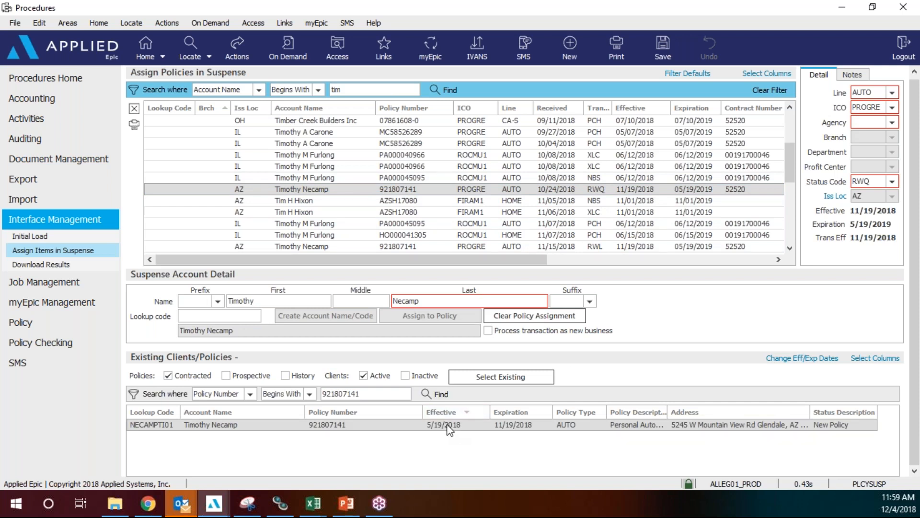
{"action": "left_click", "coordinate": [449, 427]}
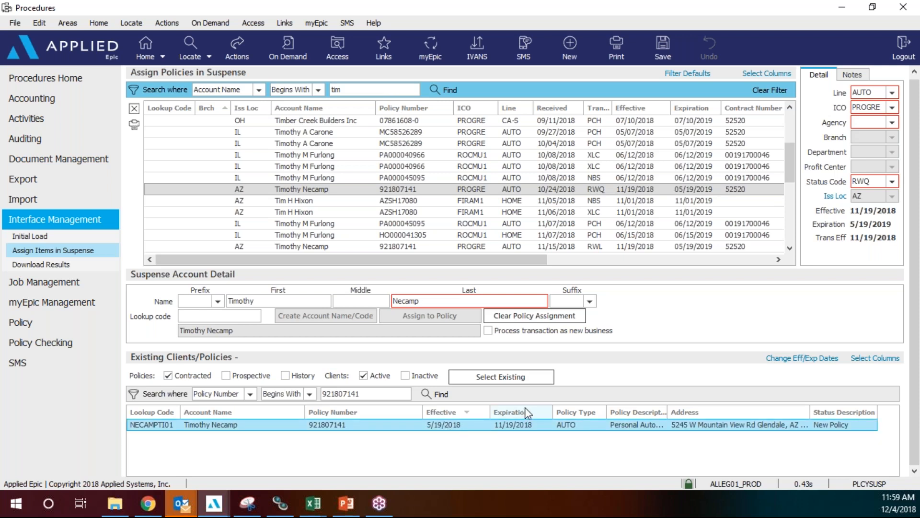
{"action": "left_click", "coordinate": [606, 188]}
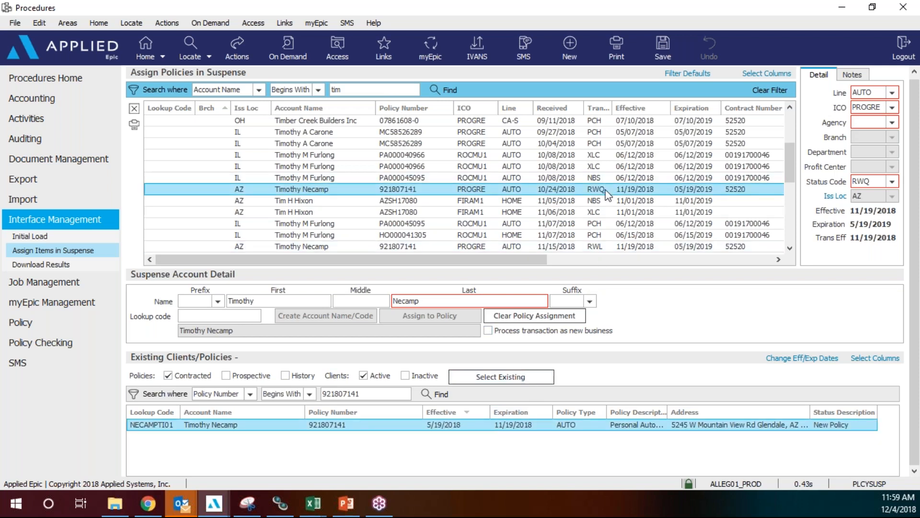
{"action": "left_click", "coordinate": [527, 377]}
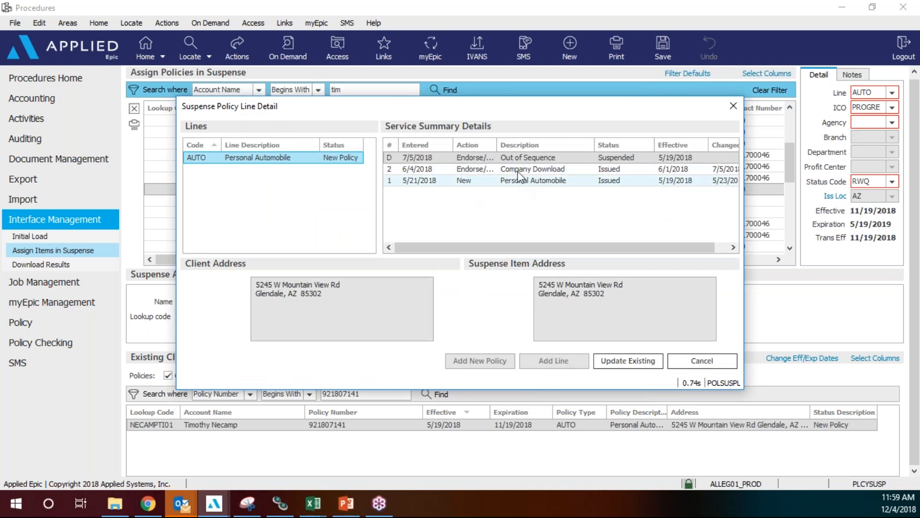
{"action": "left_click", "coordinate": [534, 158]}
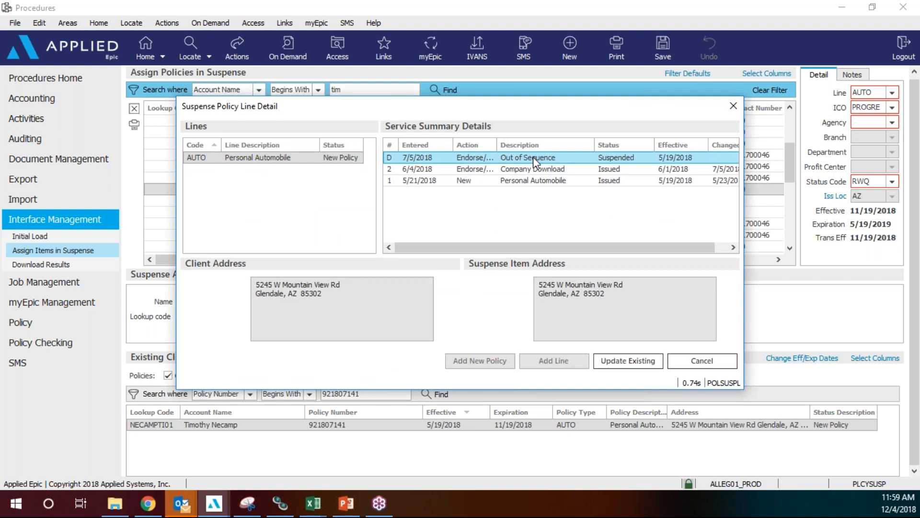
{"action": "left_click", "coordinate": [720, 362]}
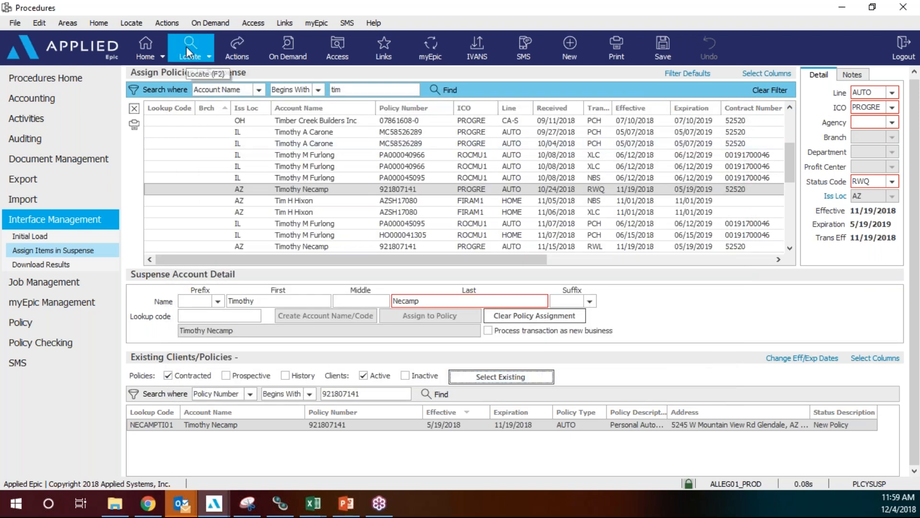
Locate the customer's account by name, open its policies, and bring up Actions for the Out of Sequence entry.
{"action": "left_click", "coordinate": [190, 50]}
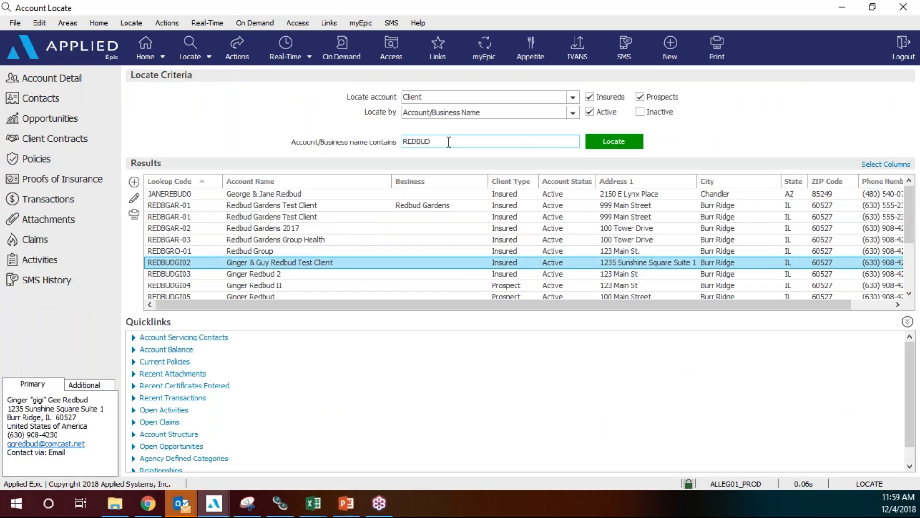
{"action": "type", "text": "NECAMP"}
{"action": "key", "text": "Return"}
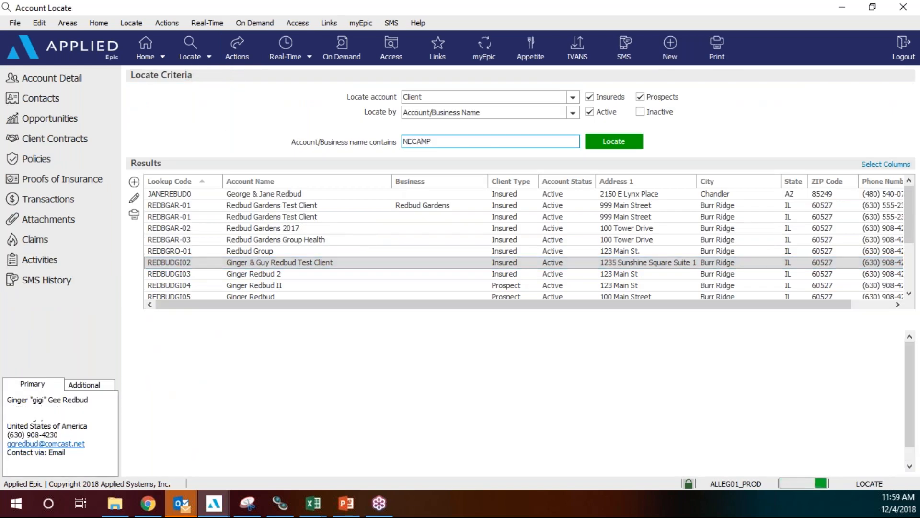
{"action": "left_click", "coordinate": [280, 205]}
{"action": "left_click", "coordinate": [76, 158]}
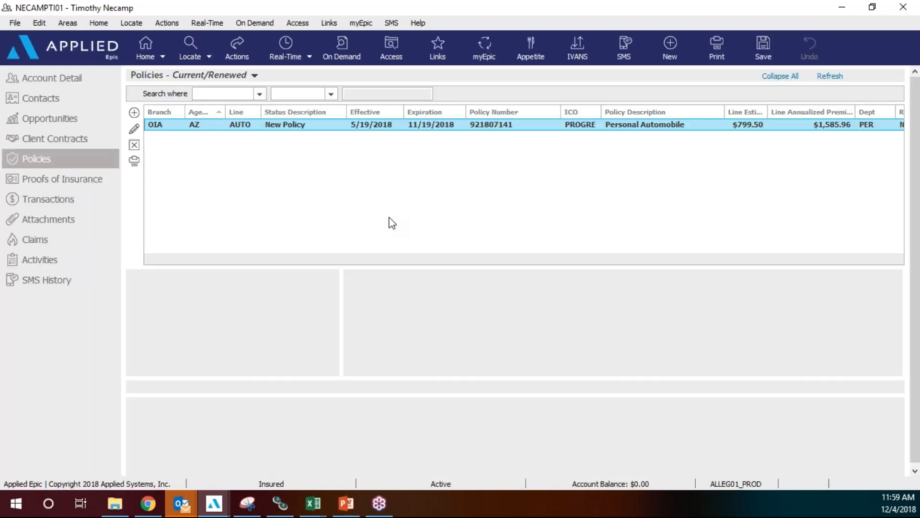
{"action": "left_click", "coordinate": [492, 418]}
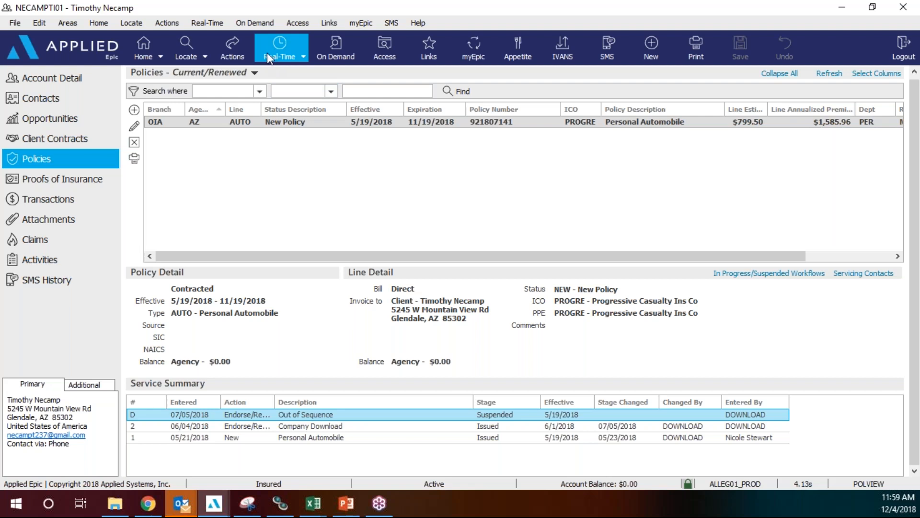
{"action": "left_click", "coordinate": [232, 48]}
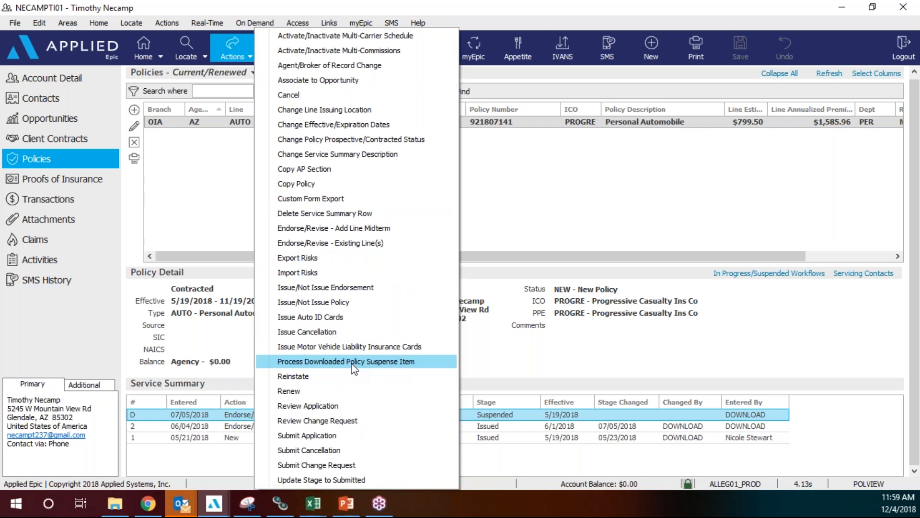
Accept the Out of Sequence download so it becomes Issued, then return to Assign Policies in Suspense.
{"action": "left_click", "coordinate": [352, 362]}
{"action": "left_click", "coordinate": [416, 278]}
{"action": "left_click", "coordinate": [615, 332]}
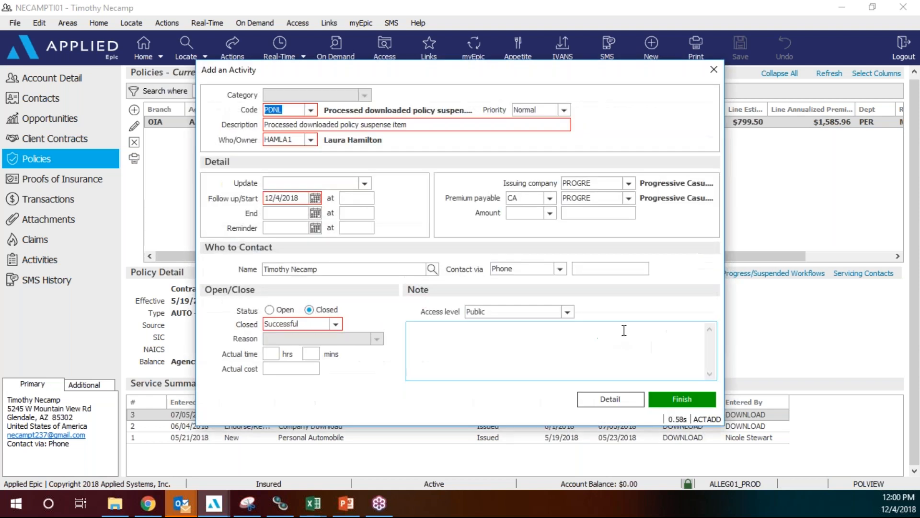
{"action": "left_click", "coordinate": [682, 400]}
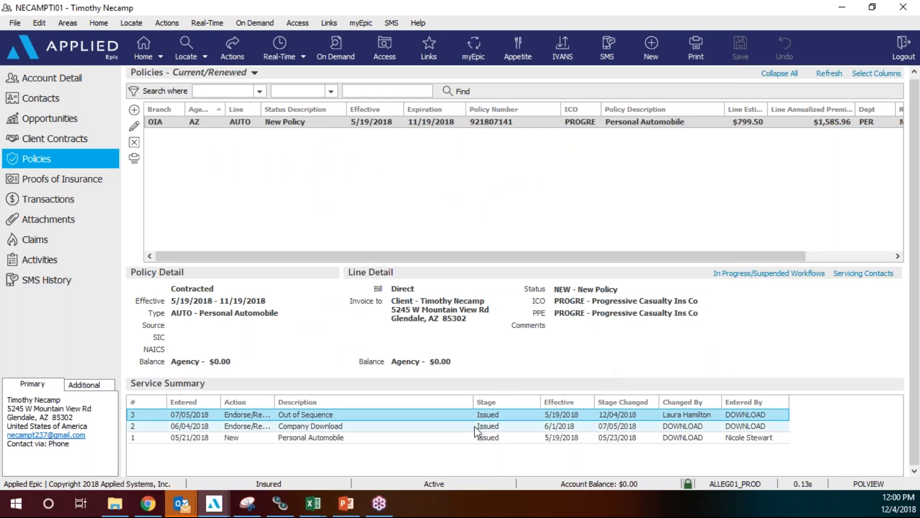
{"action": "left_click", "coordinate": [163, 50]}
{"action": "left_click", "coordinate": [164, 115]}
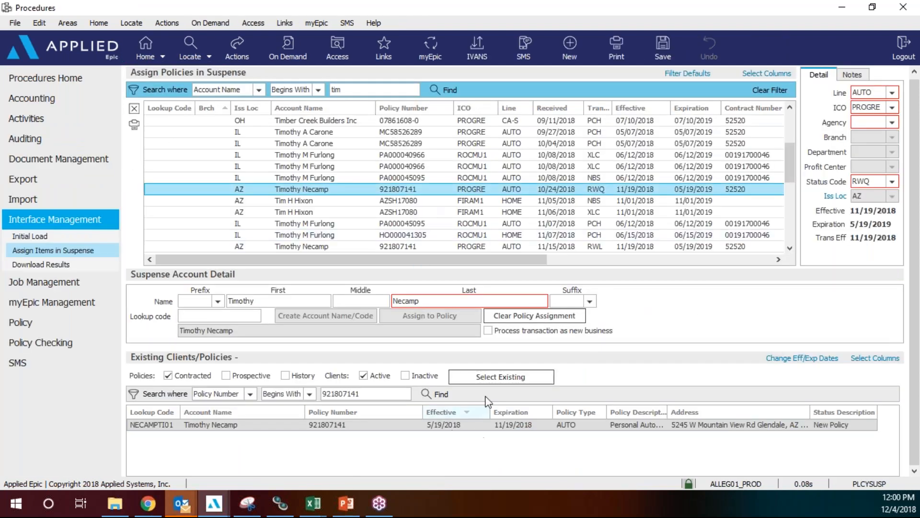
{"action": "left_click", "coordinate": [506, 377]}
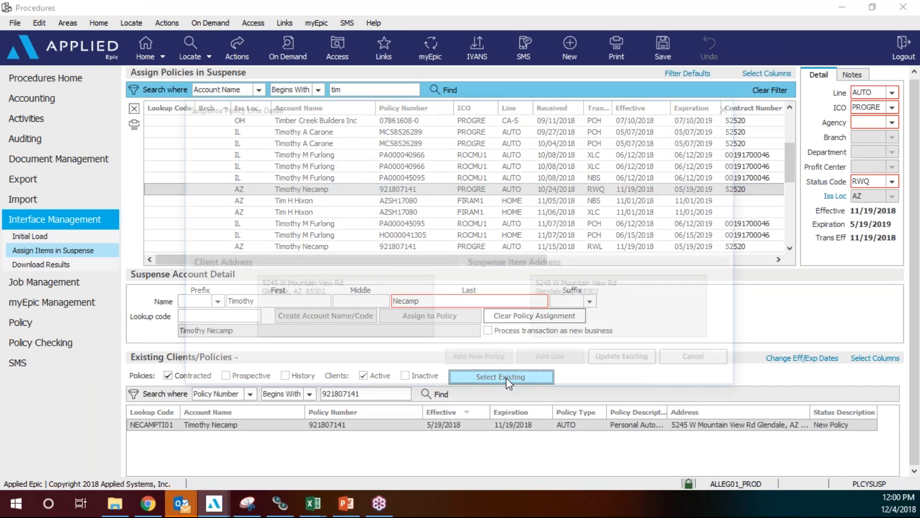
{"action": "left_click", "coordinate": [632, 362]}
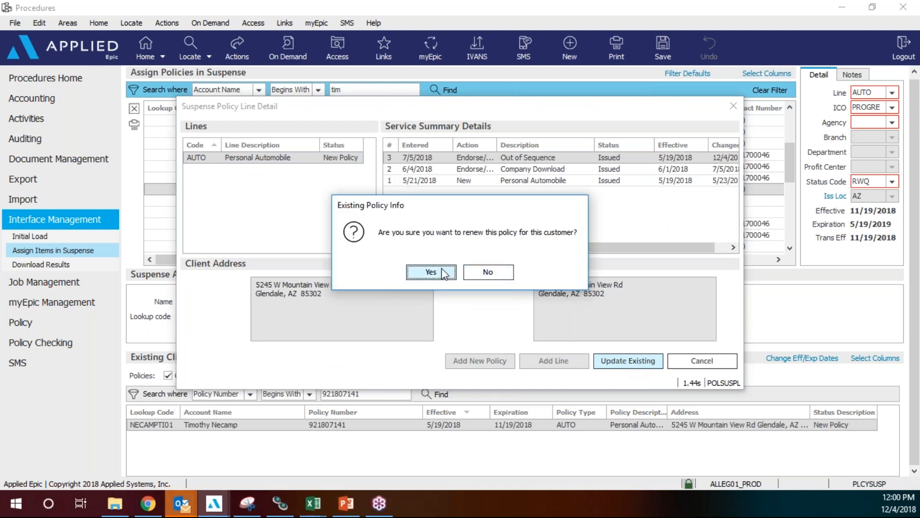
{"action": "left_click", "coordinate": [440, 270]}
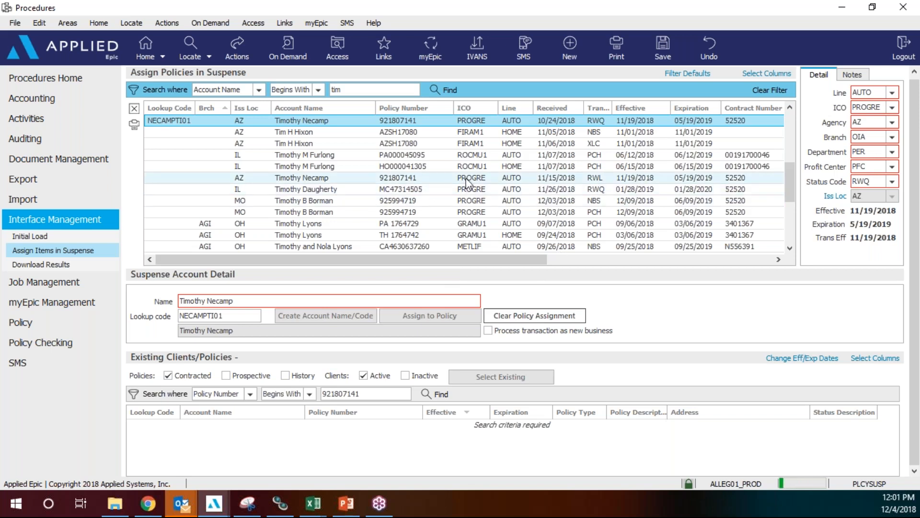
{"action": "left_click", "coordinate": [580, 178]}
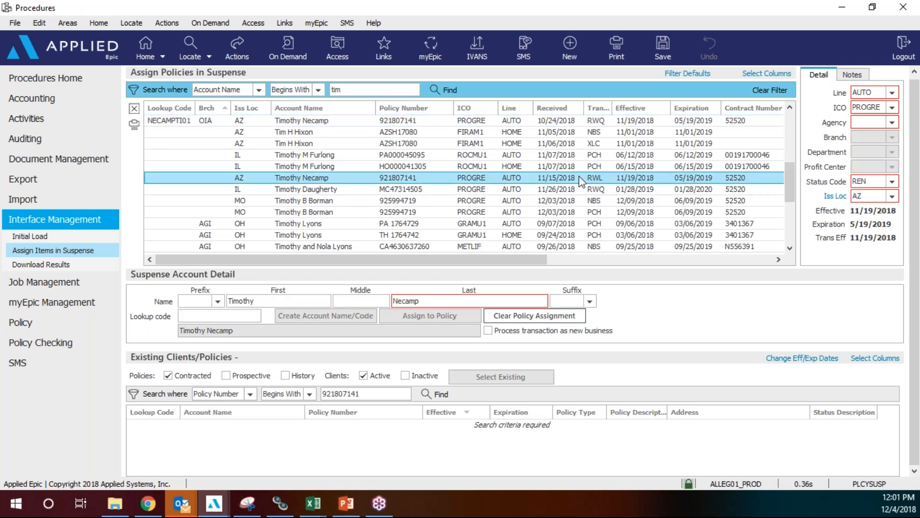
{"action": "left_click", "coordinate": [437, 395]}
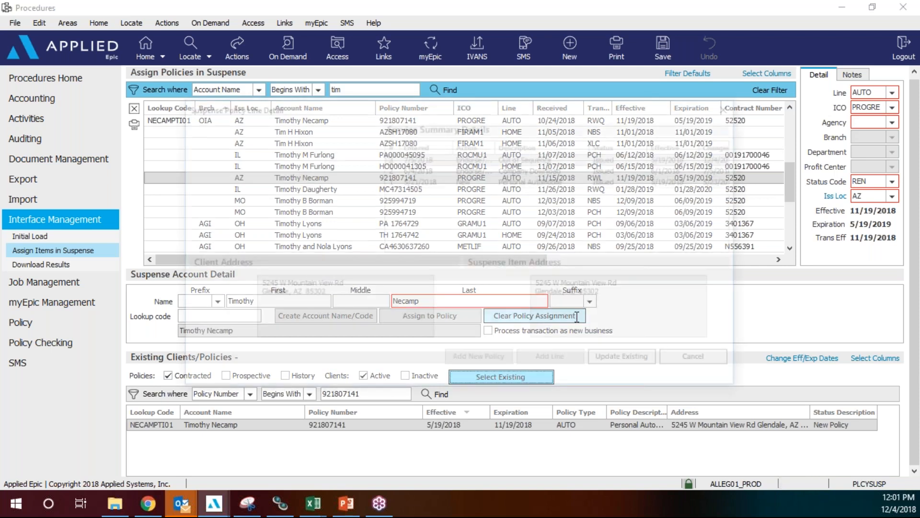
{"action": "left_click", "coordinate": [632, 362]}
{"action": "left_click", "coordinate": [431, 271]}
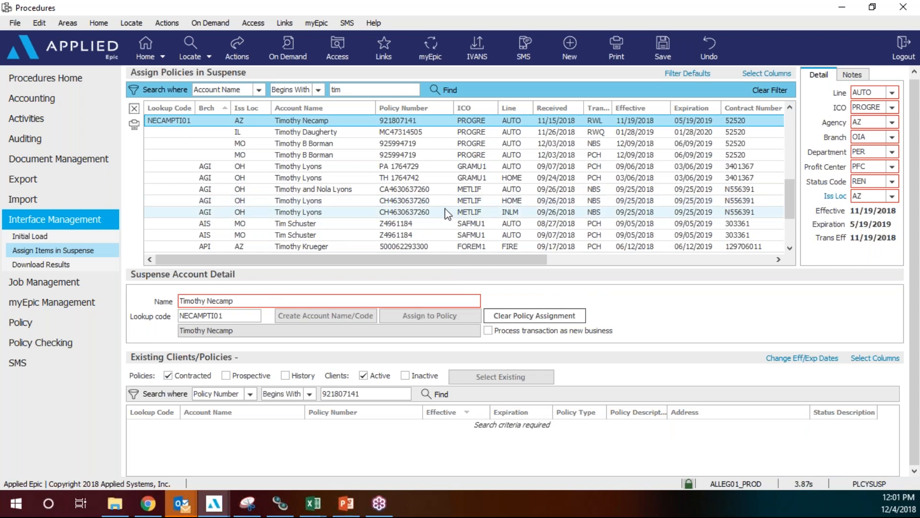
{"action": "scroll", "coordinate": [444, 206], "scroll_direction": "up", "scroll_amount": 2}
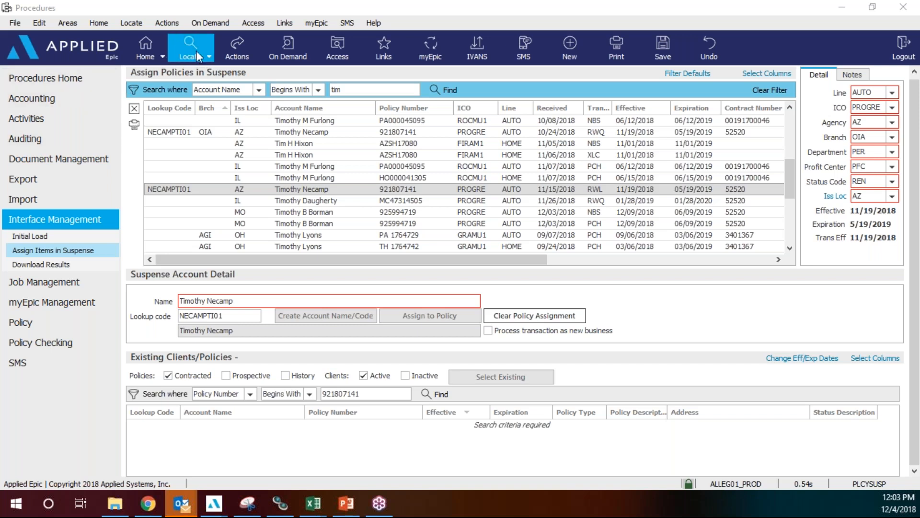
Open a recent test client's primary contact, keep Email as servicing method, and close the contact.
{"action": "left_click", "coordinate": [209, 57]}
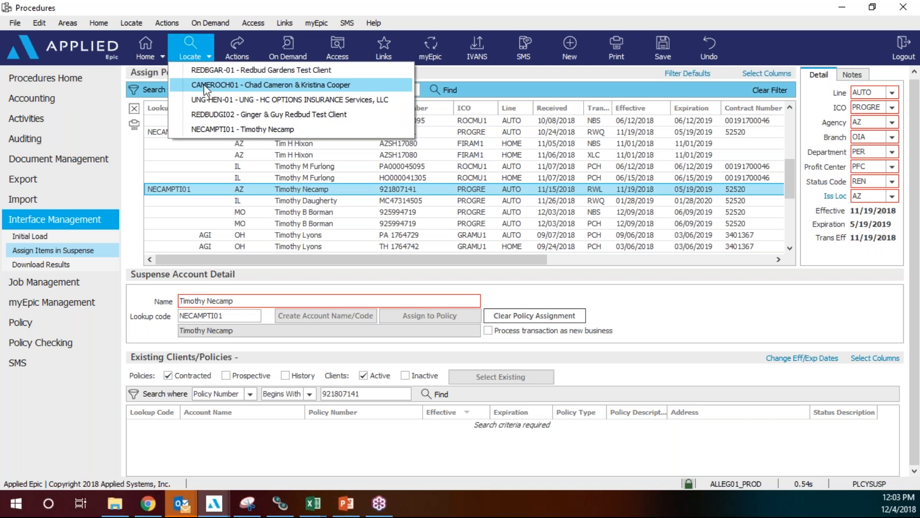
{"action": "left_click", "coordinate": [201, 114]}
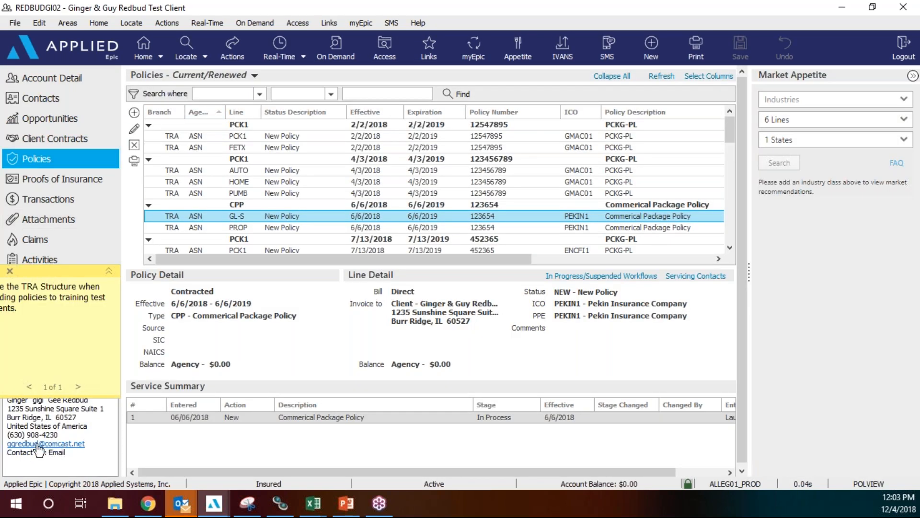
{"action": "left_click", "coordinate": [39, 98]}
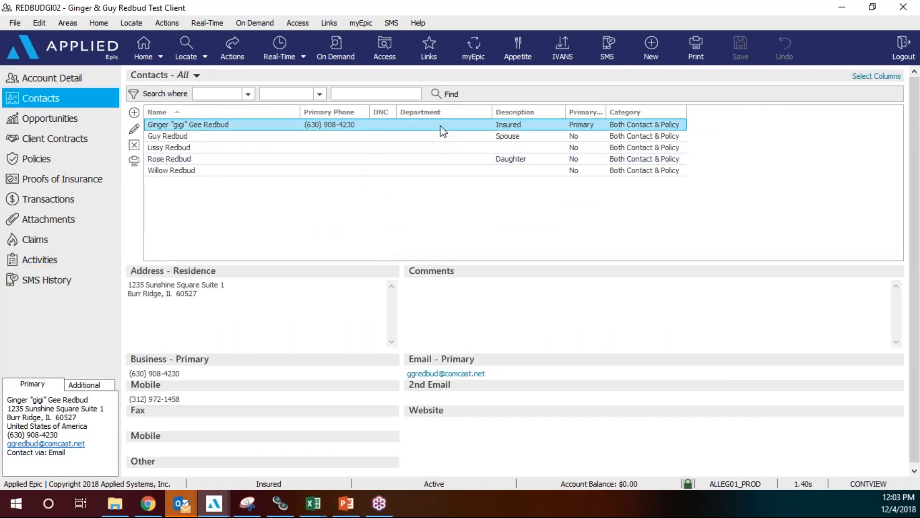
{"action": "left_click", "coordinate": [134, 129]}
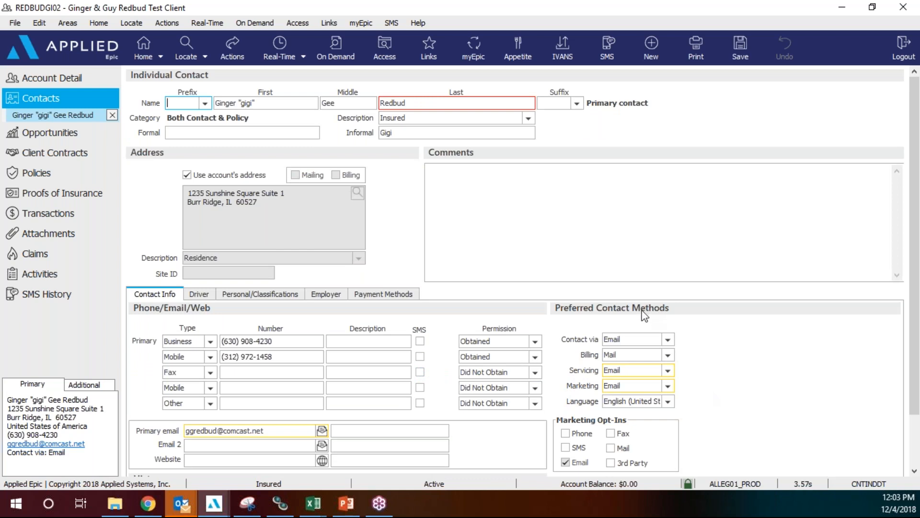
{"action": "left_click", "coordinate": [668, 372]}
{"action": "left_click", "coordinate": [669, 372]}
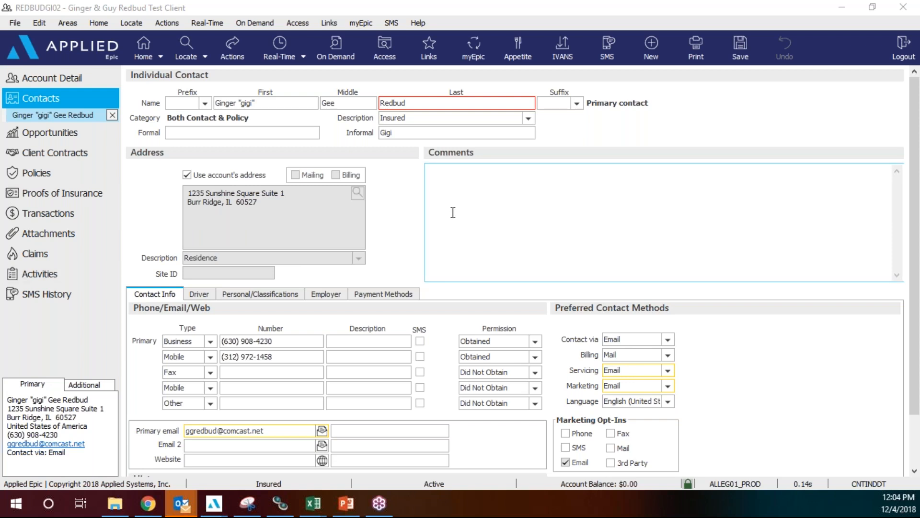
{"action": "left_click", "coordinate": [113, 116]}
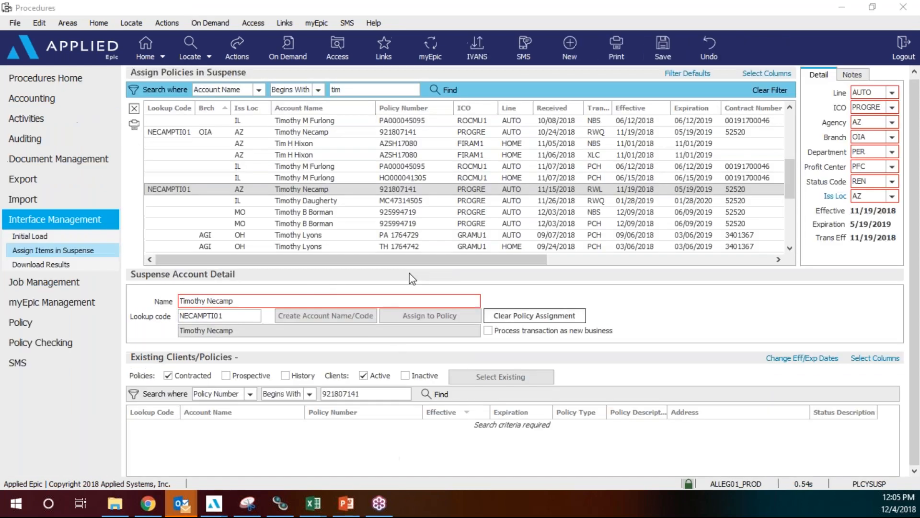
Bring the suspense Procedures window forward.
{"action": "left_click", "coordinate": [143, 46]}
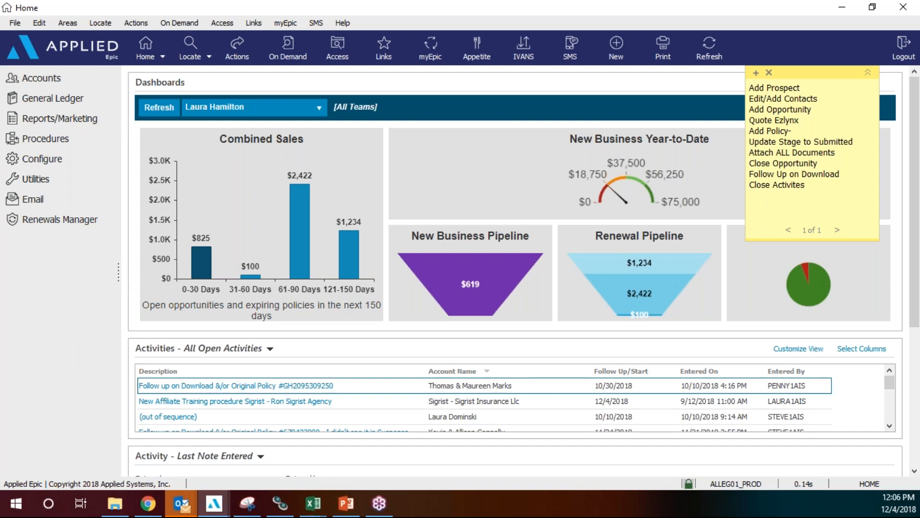
Open Account Locate from the toolbar.
{"action": "left_click", "coordinate": [190, 51]}
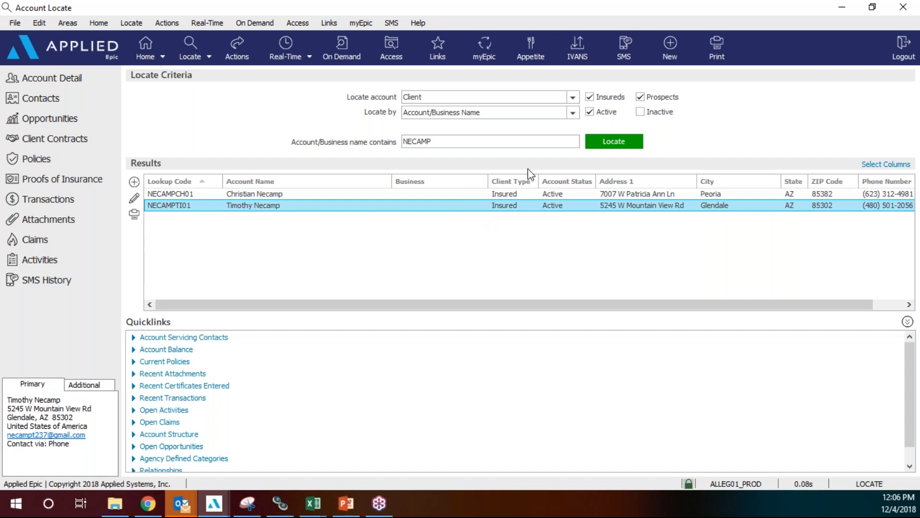
Search accounts by the client's name and pick the second Missouri match.
{"action": "left_click", "coordinate": [573, 112]}
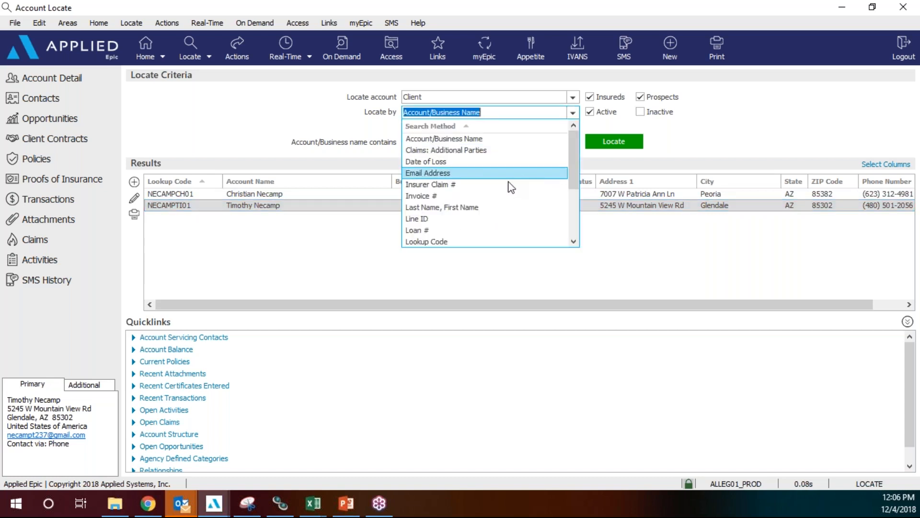
{"action": "left_click", "coordinate": [342, 128]}
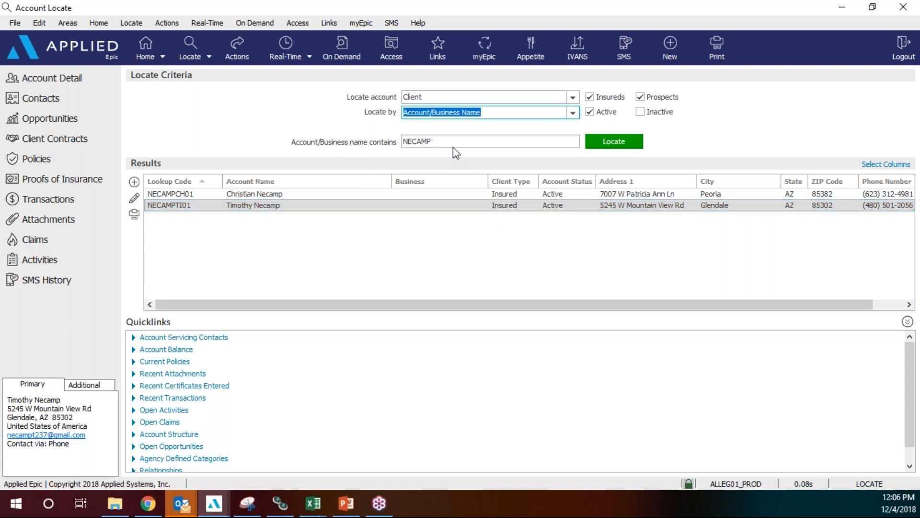
{"action": "left_click", "coordinate": [452, 147]}
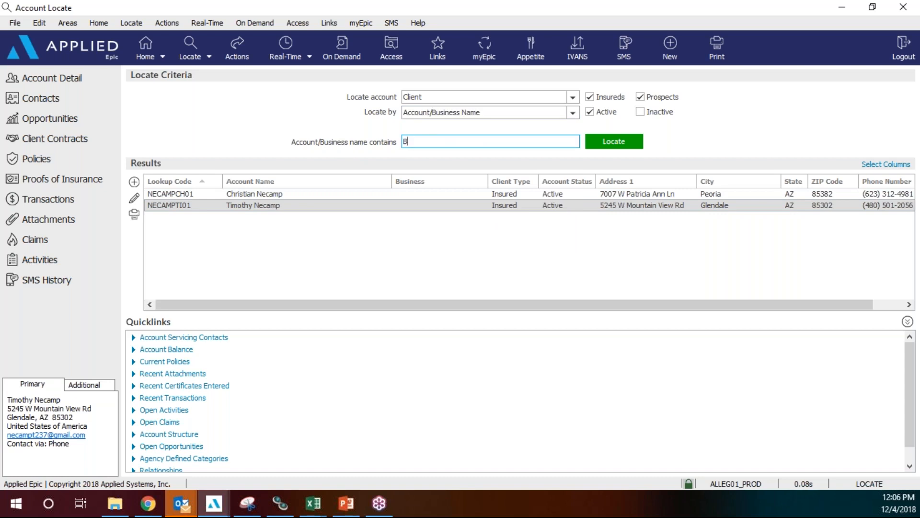
{"action": "key", "text": "Return"}
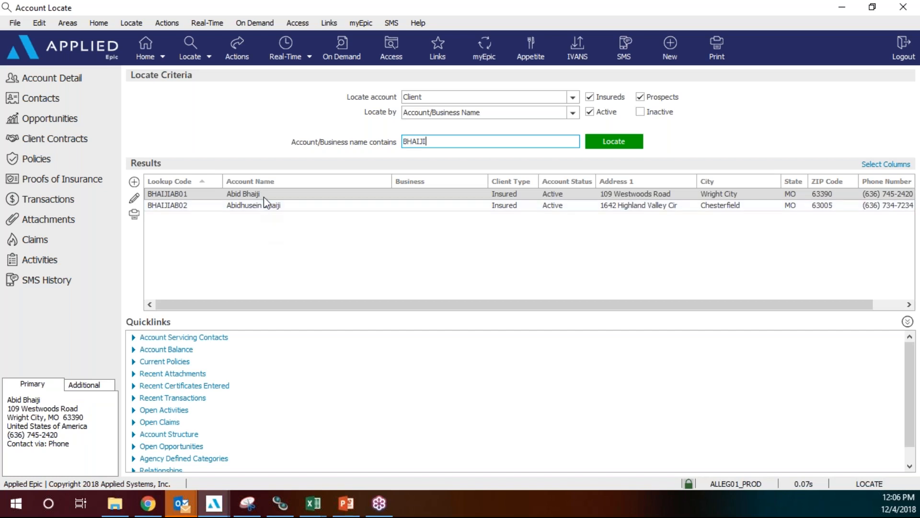
{"action": "left_click", "coordinate": [325, 205]}
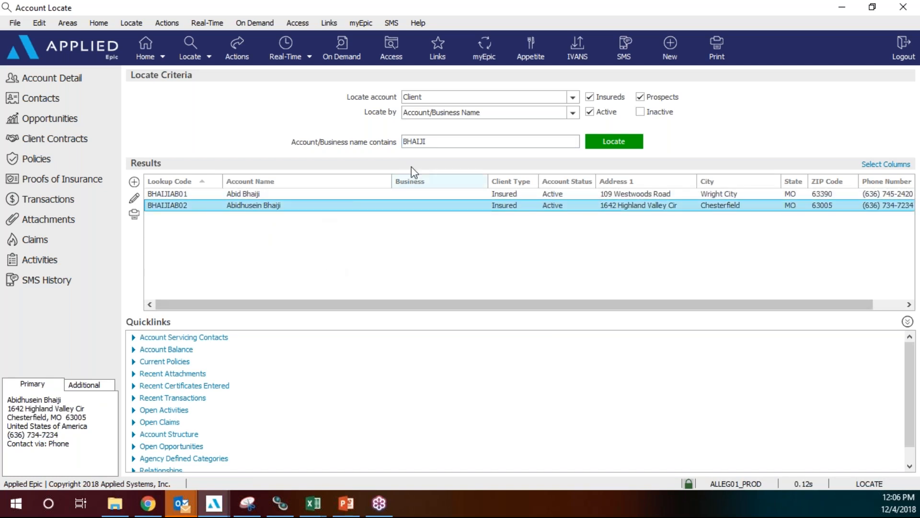
Open the account's details, check the SL6 branch in its structure, and list its policies.
{"action": "left_click", "coordinate": [48, 79]}
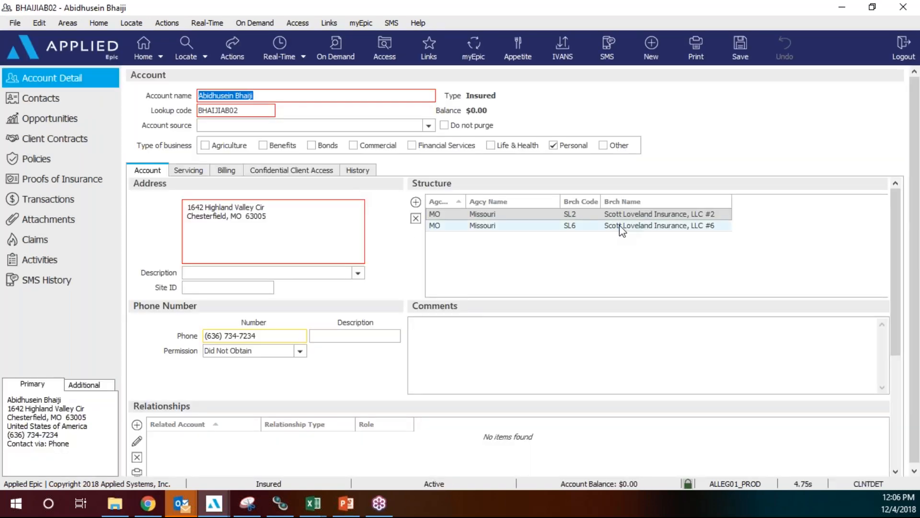
{"action": "left_click", "coordinate": [552, 226]}
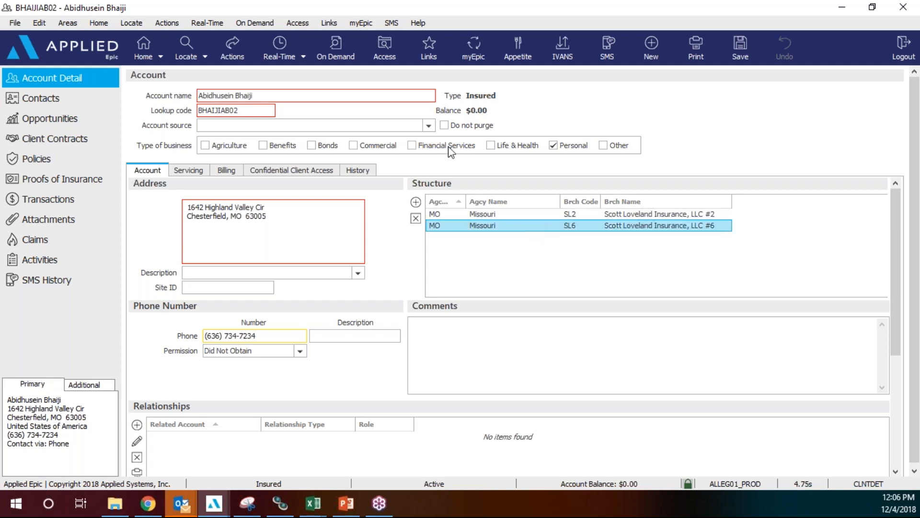
{"action": "left_click", "coordinate": [83, 159]}
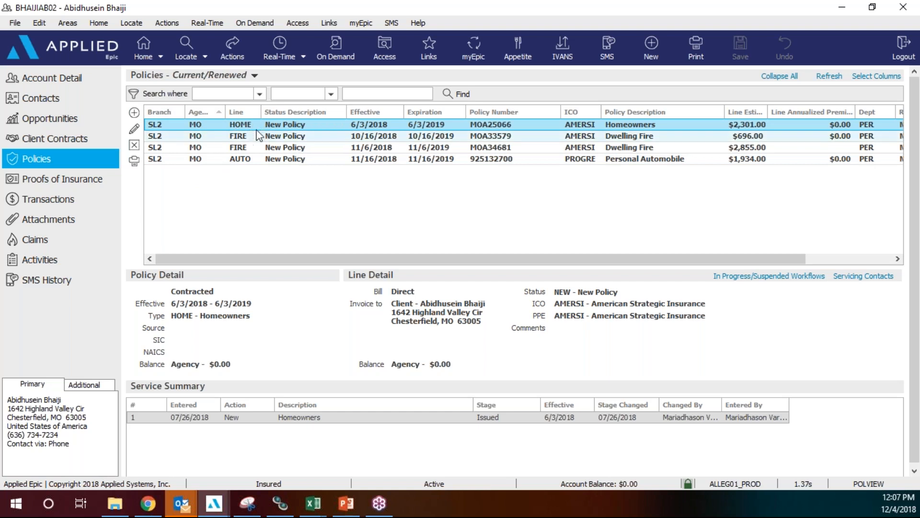
Start copying the 6/3/2018 Homeowners policy, moving the Copy Policy form down.
{"action": "left_click", "coordinate": [231, 53]}
{"action": "left_click", "coordinate": [312, 183]}
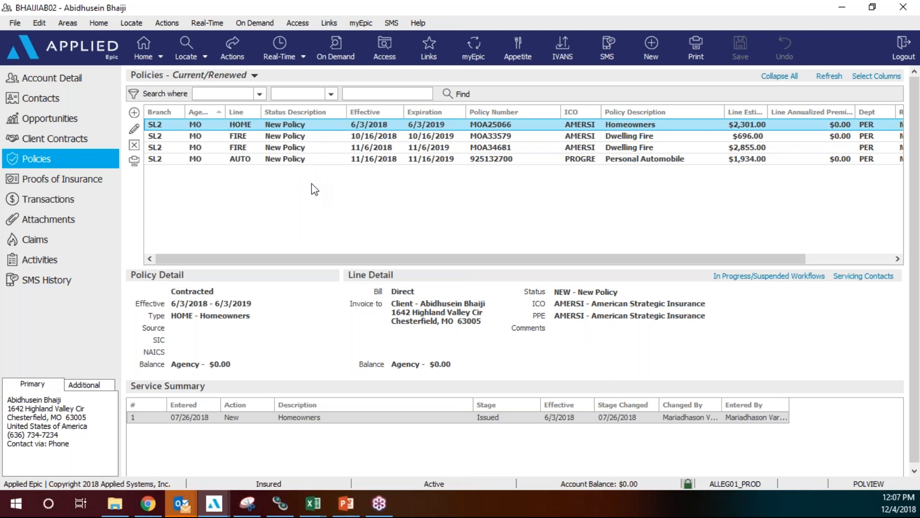
{"action": "left_click_drag", "start_coordinate": [476, 29], "coordinate": [469, 191]}
{"action": "left_click", "coordinate": [357, 226]}
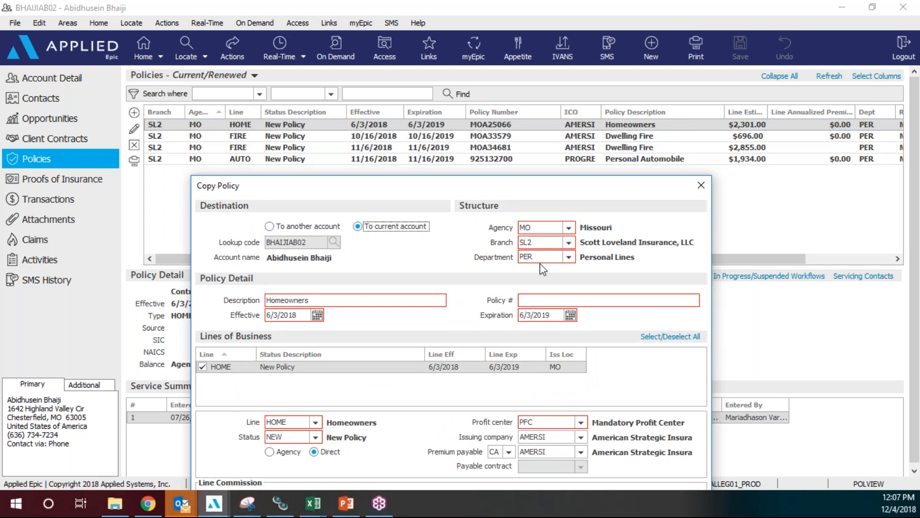
{"action": "left_click", "coordinate": [569, 242]}
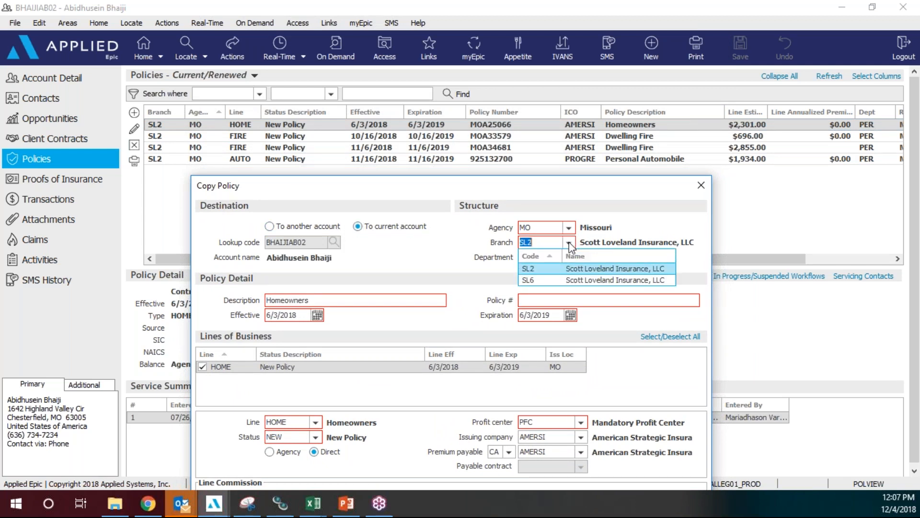
{"action": "left_click", "coordinate": [553, 280]}
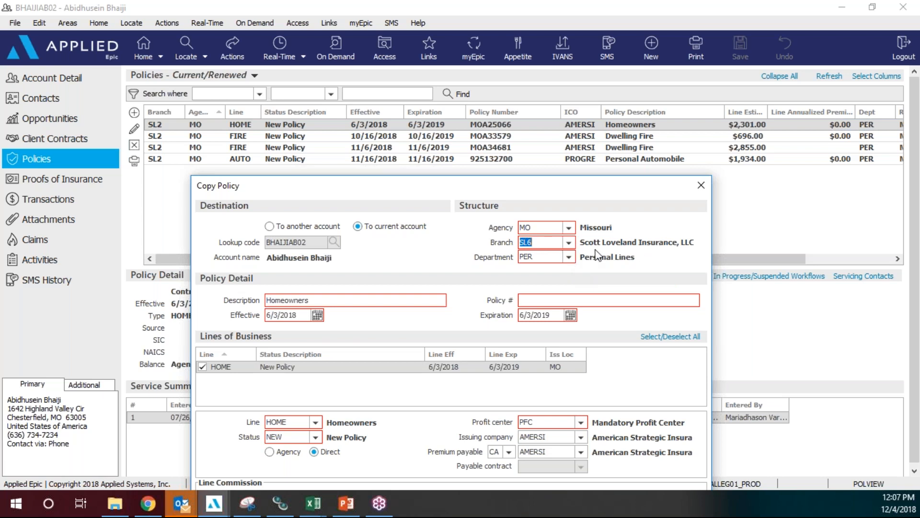
{"action": "left_click", "coordinate": [550, 297]}
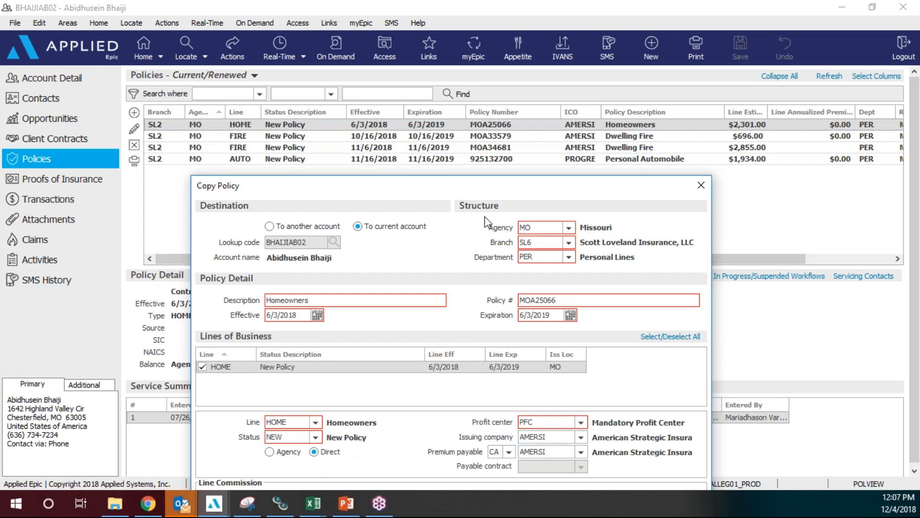
{"action": "left_click_drag", "start_coordinate": [481, 187], "coordinate": [488, 57]}
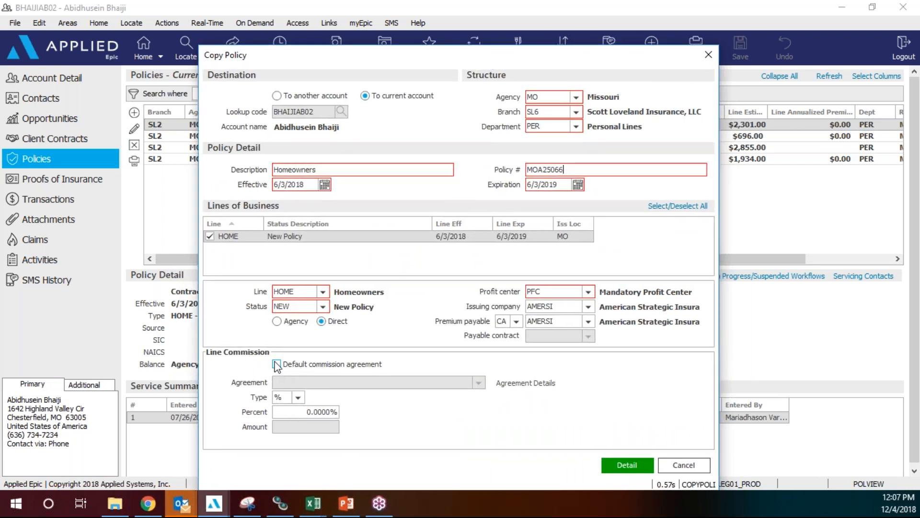
Proceed to the copy's details and finish the copy-policy activities.
{"action": "left_click", "coordinate": [628, 466]}
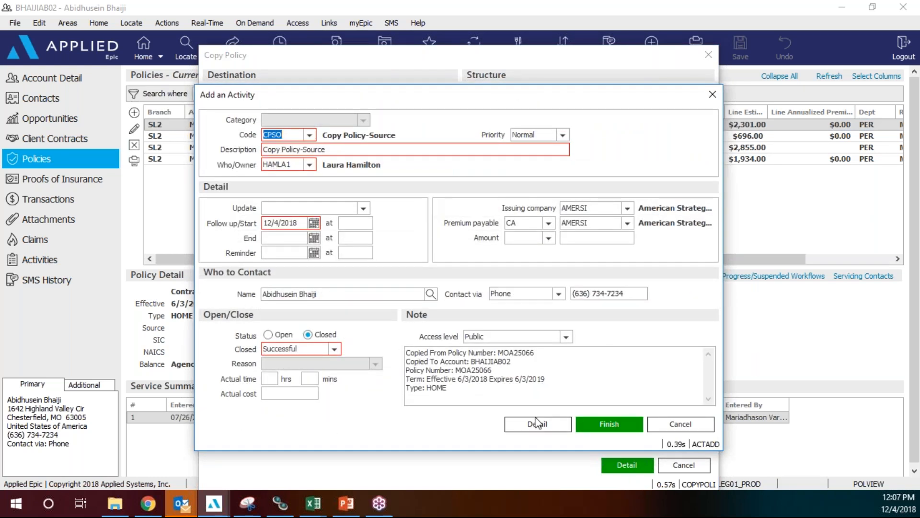
{"action": "left_click", "coordinate": [616, 423]}
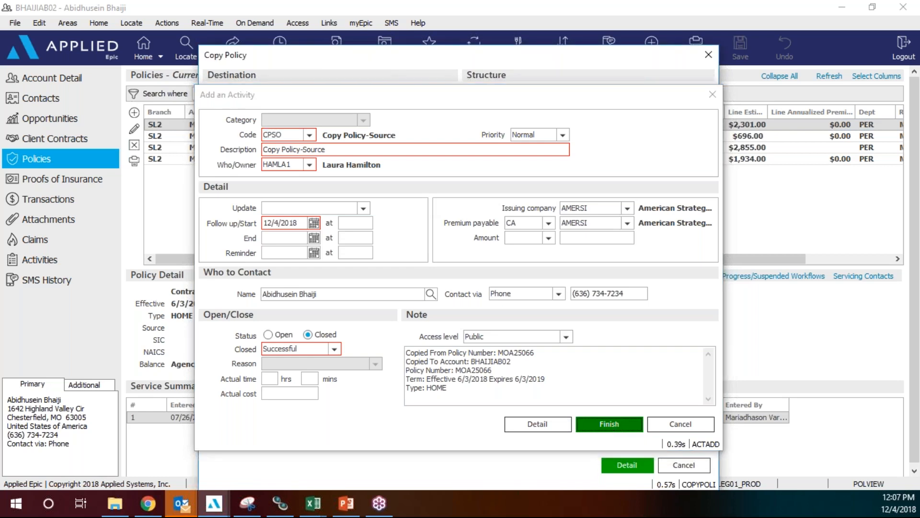
{"action": "left_click", "coordinate": [611, 424]}
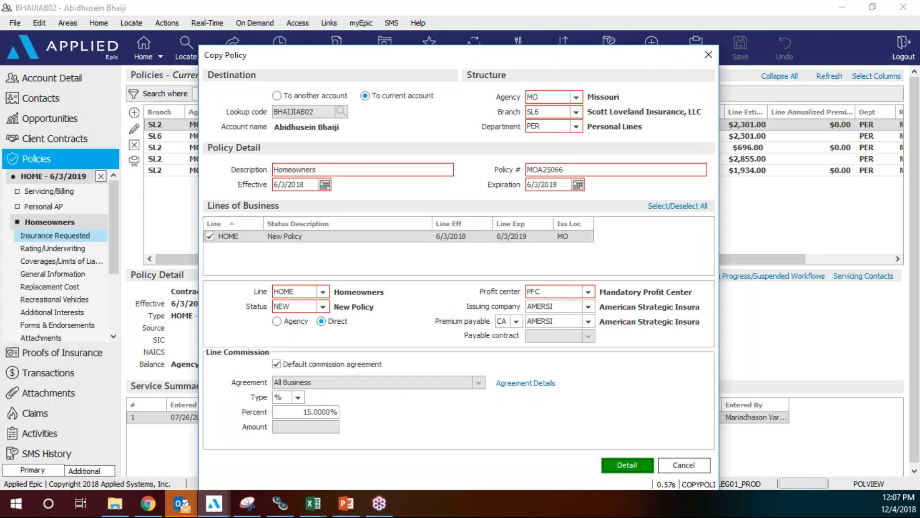
{"action": "left_click", "coordinate": [101, 176]}
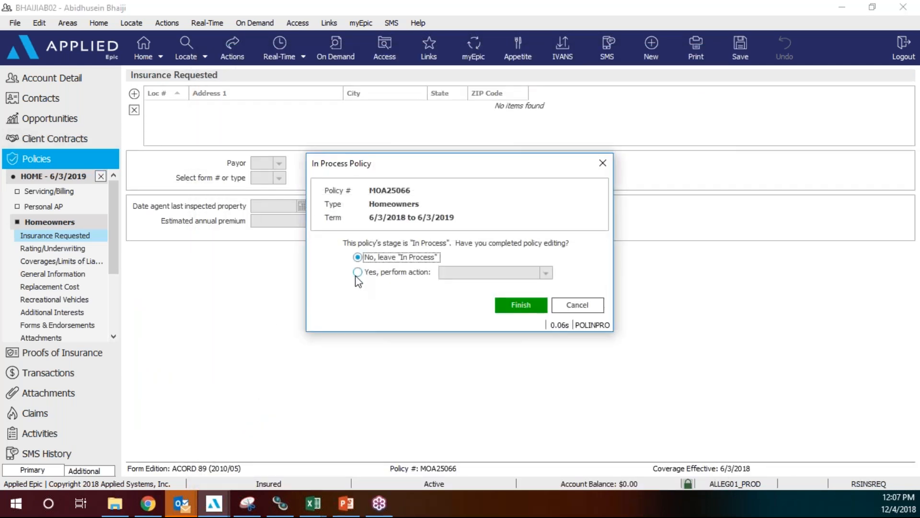
{"action": "left_click", "coordinate": [357, 272]}
{"action": "left_click", "coordinate": [547, 273]}
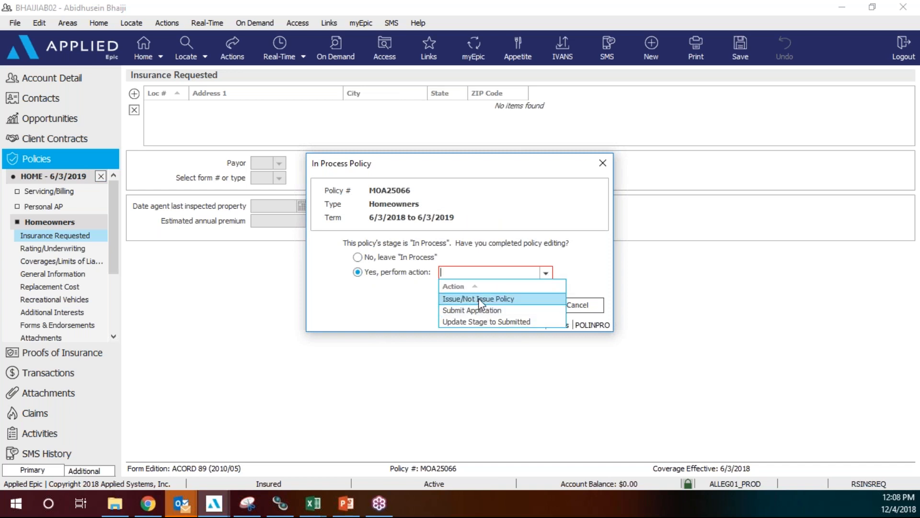
{"action": "left_click", "coordinate": [479, 298]}
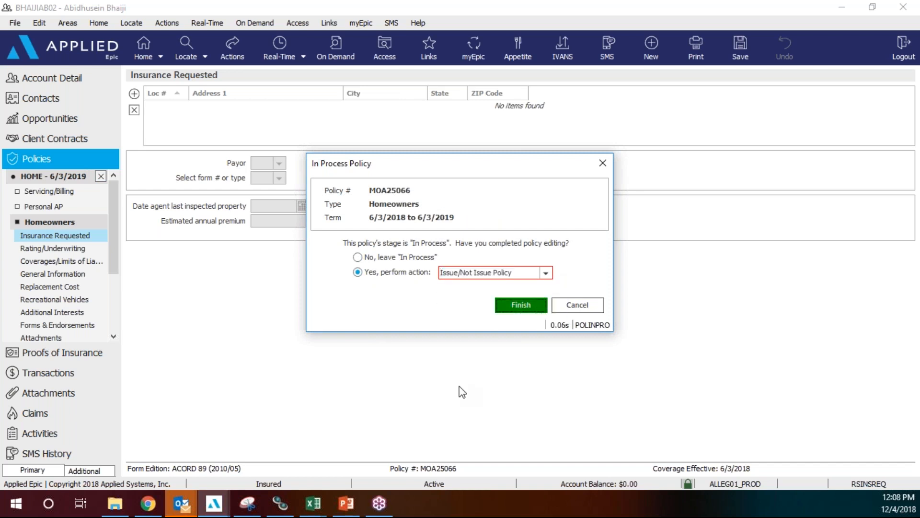
{"action": "key", "text": "Return"}
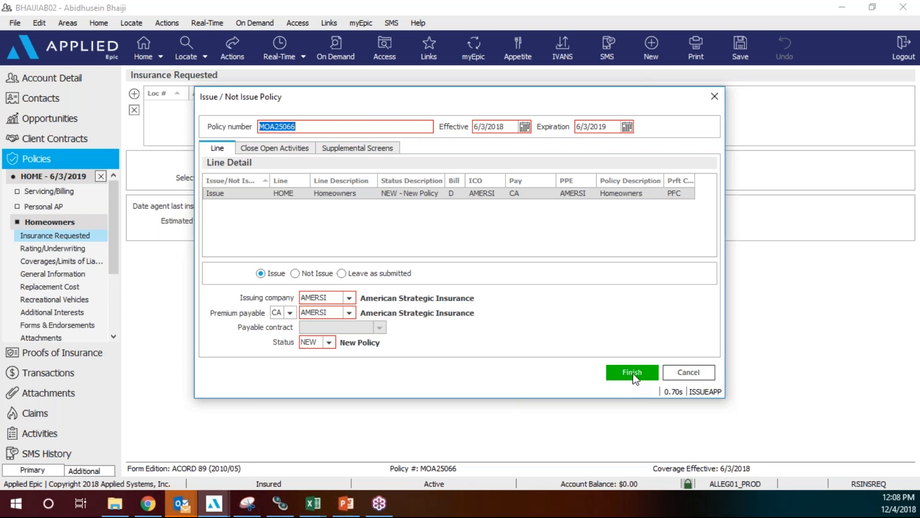
{"action": "left_click", "coordinate": [633, 373]}
{"action": "left_click", "coordinate": [664, 402]}
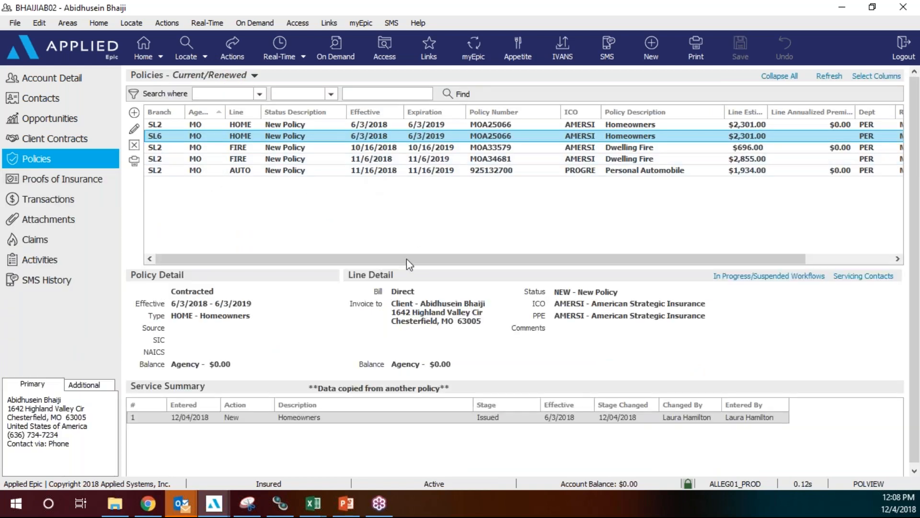
Request cancellation of the SL2 Homeowners policy effective 06/03/2018, described as 'wrong structure'.
{"action": "left_click", "coordinate": [409, 124]}
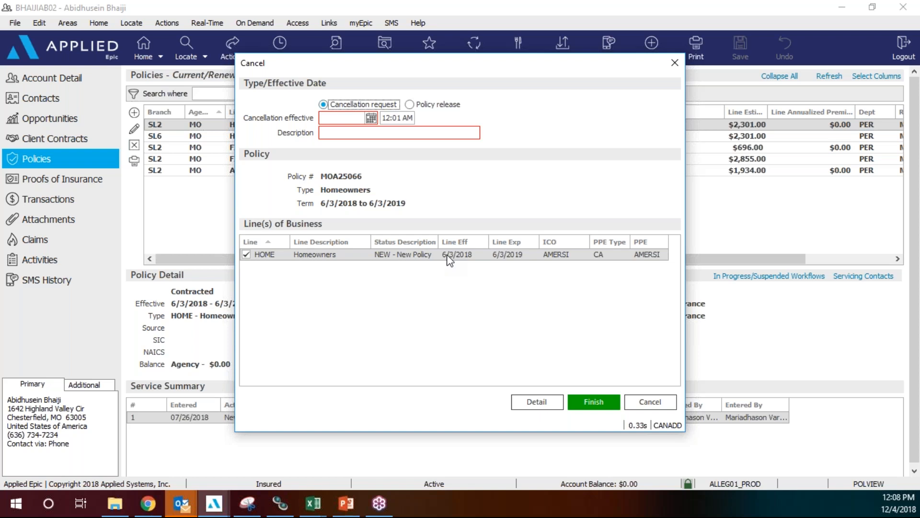
{"action": "left_click", "coordinate": [344, 118]}
{"action": "type", "text": "06032018"}
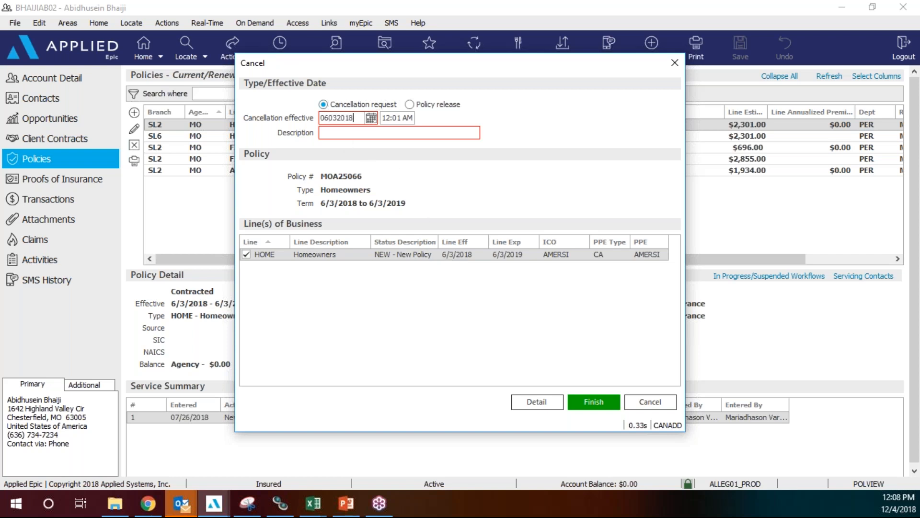
{"action": "left_click", "coordinate": [370, 137]}
{"action": "type", "text": "wrong structure"}
{"action": "left_click", "coordinate": [547, 407]}
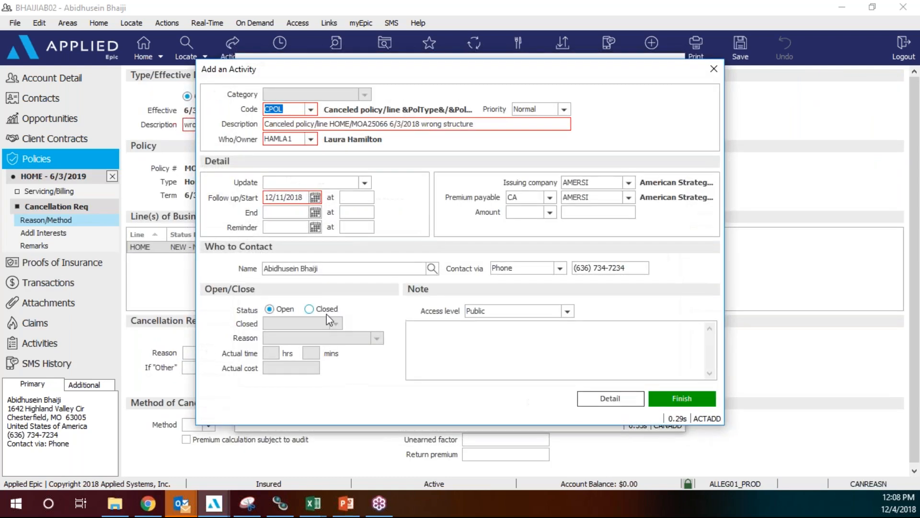
Close the follow-up cancellation activity as successful and confirm.
{"action": "left_click", "coordinate": [309, 309]}
{"action": "left_click", "coordinate": [679, 402]}
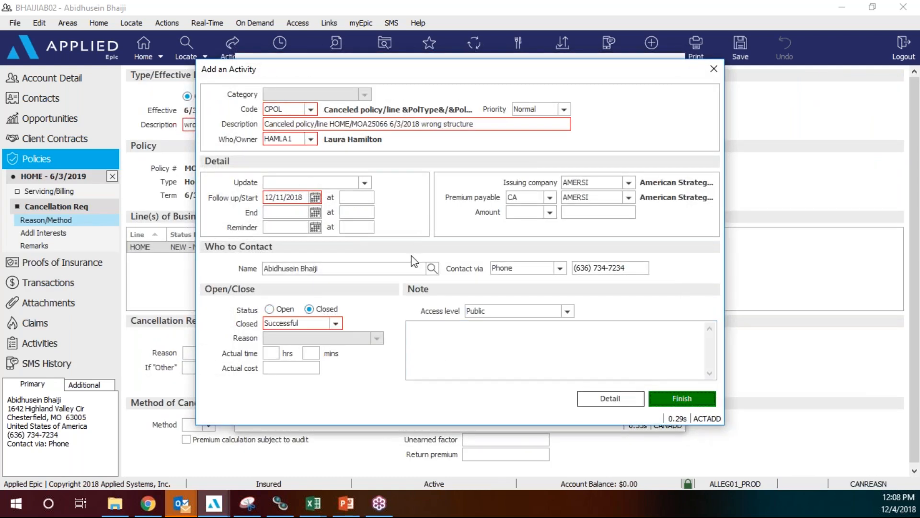
{"action": "left_click", "coordinate": [425, 270]}
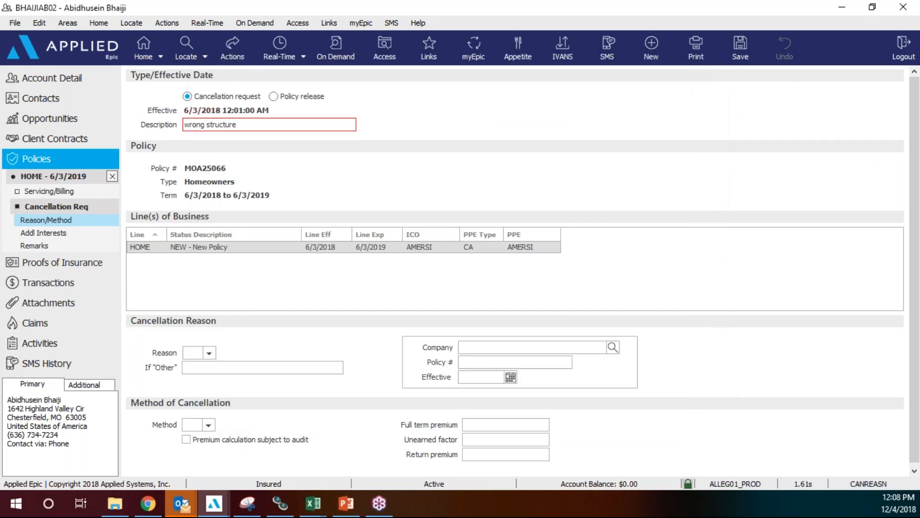
{"action": "left_click", "coordinate": [99, 190]}
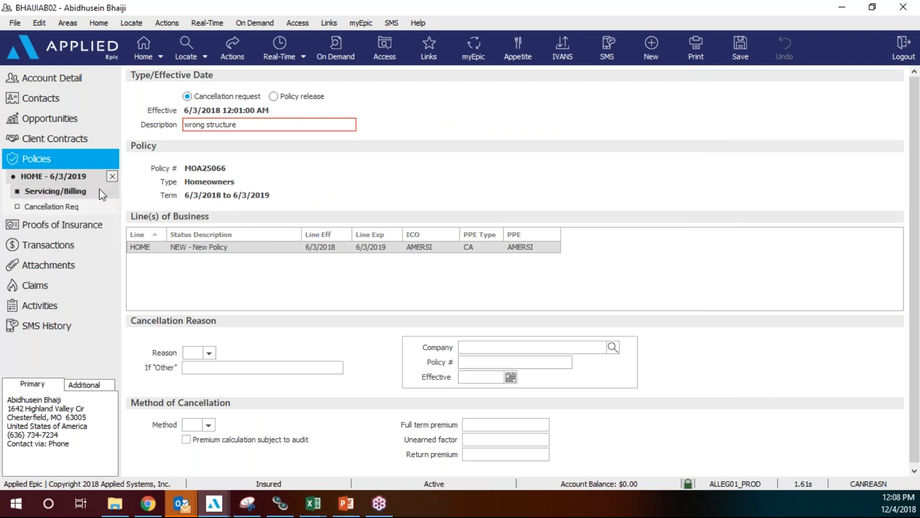
{"action": "left_click", "coordinate": [249, 140]}
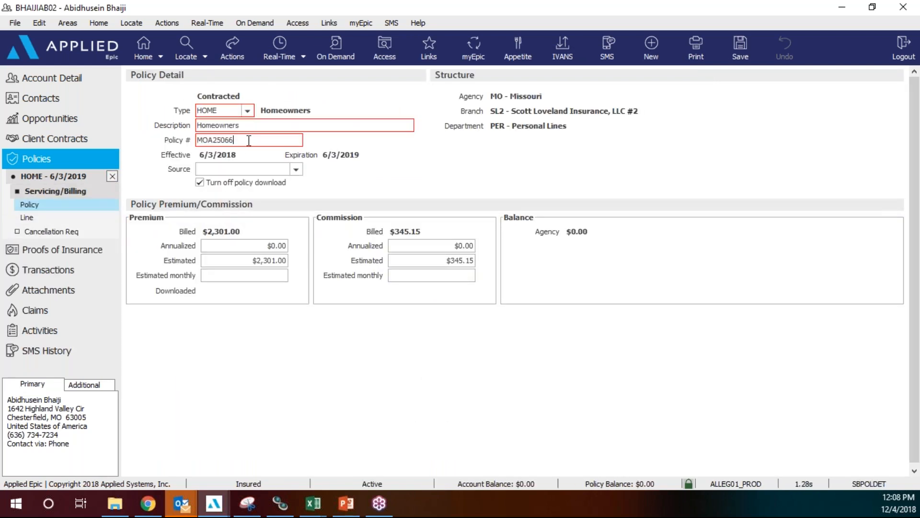
{"action": "type", "text": "***"}
{"action": "left_click", "coordinate": [113, 176]}
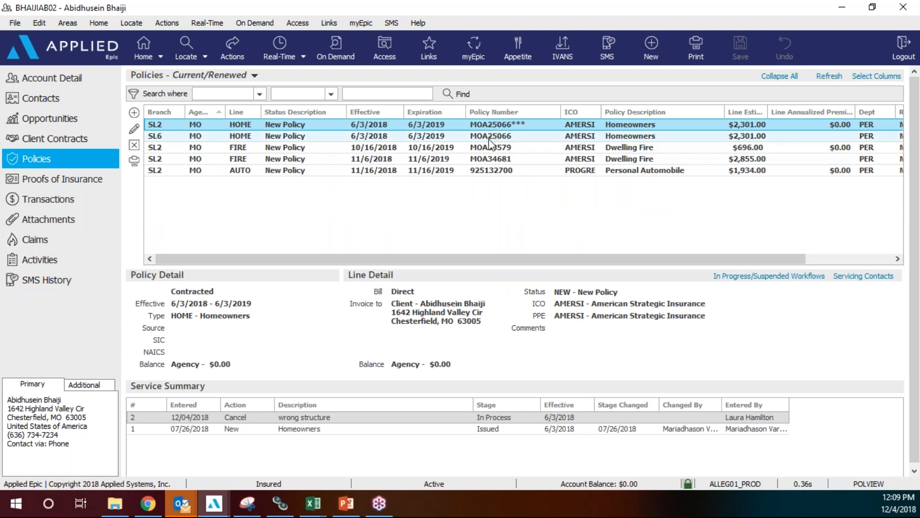
{"action": "left_click", "coordinate": [489, 134]}
{"action": "left_click", "coordinate": [488, 125]}
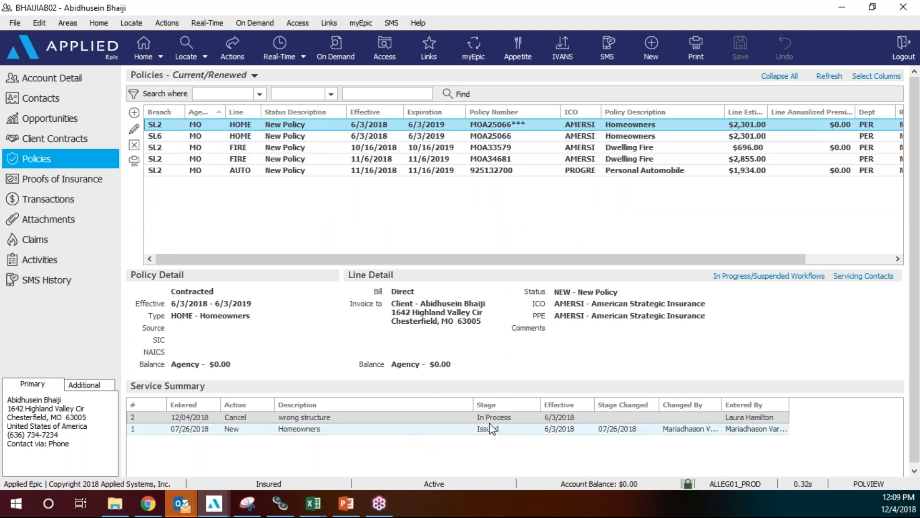
{"action": "left_click", "coordinate": [241, 53]}
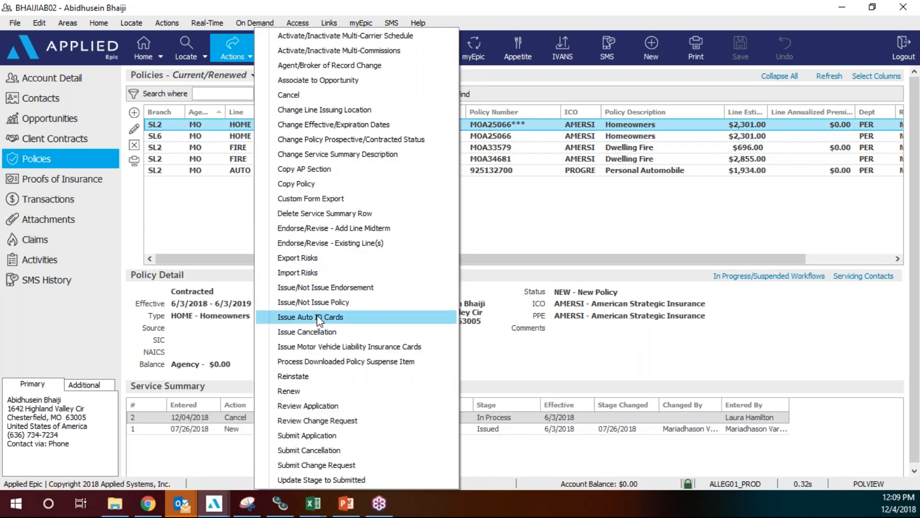
{"action": "left_click", "coordinate": [312, 333]}
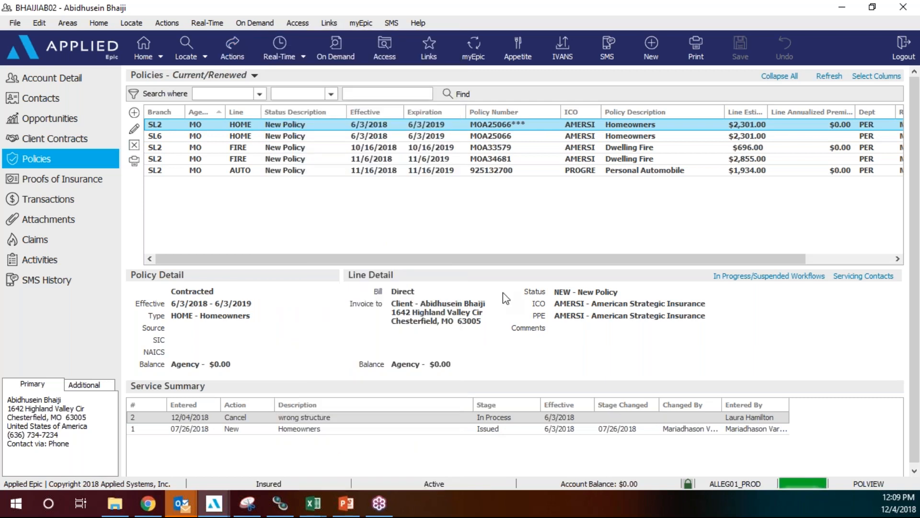
{"action": "left_click", "coordinate": [329, 358]}
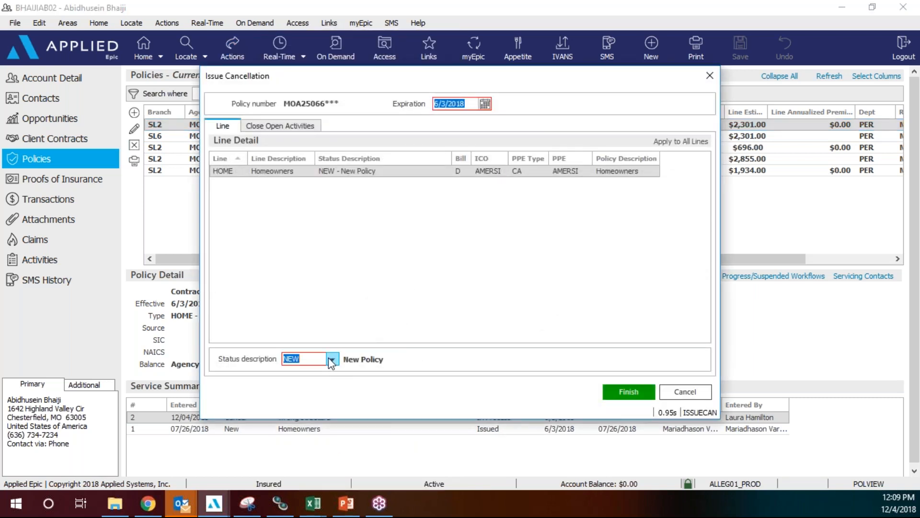
{"action": "type", "text": "CAN"}
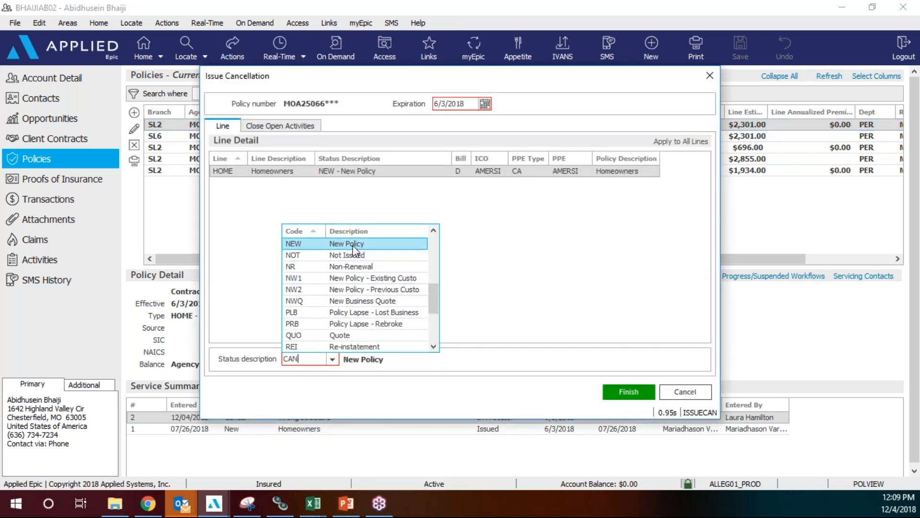
{"action": "left_click", "coordinate": [355, 245]}
{"action": "left_click", "coordinate": [619, 391]}
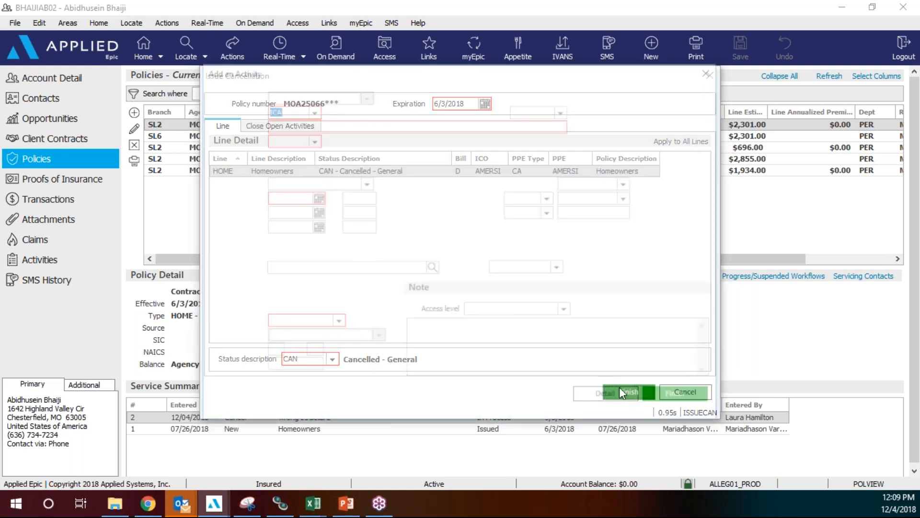
{"action": "left_click", "coordinate": [668, 399]}
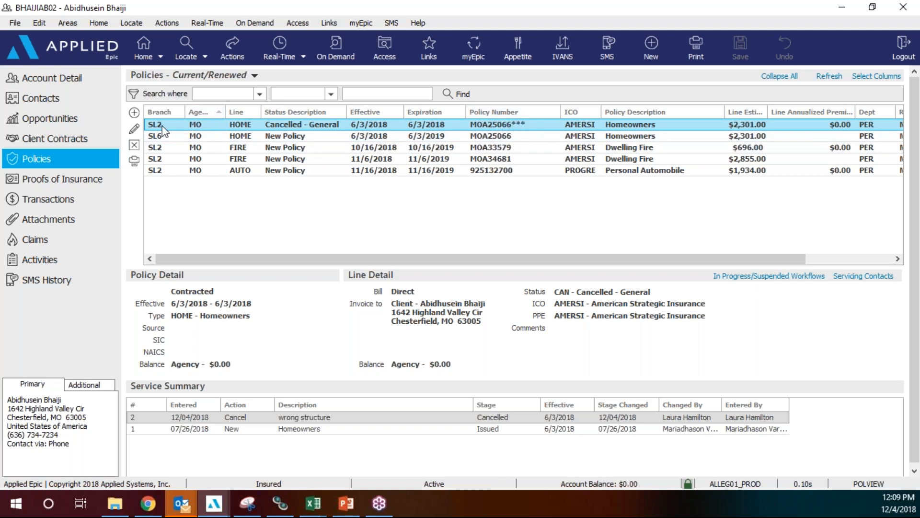
Check the SL6 Homeowners copy, then select the 10/16/2018 SL2 Dwelling Fire policy.
{"action": "left_click", "coordinate": [285, 136]}
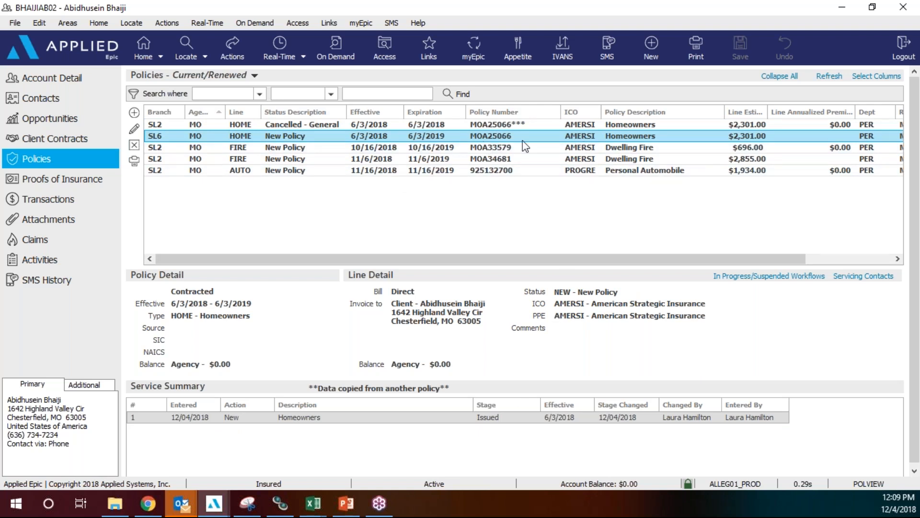
{"action": "left_click", "coordinate": [424, 150]}
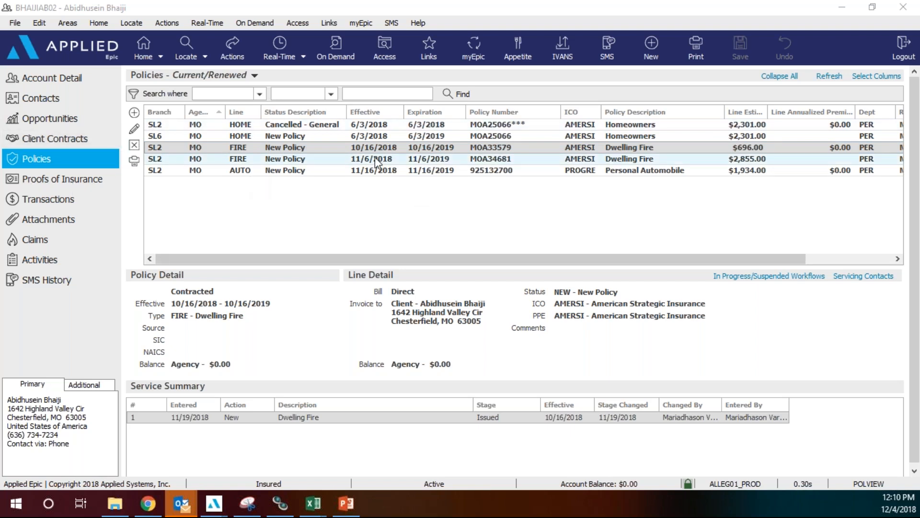
{"action": "left_click", "coordinate": [373, 144]}
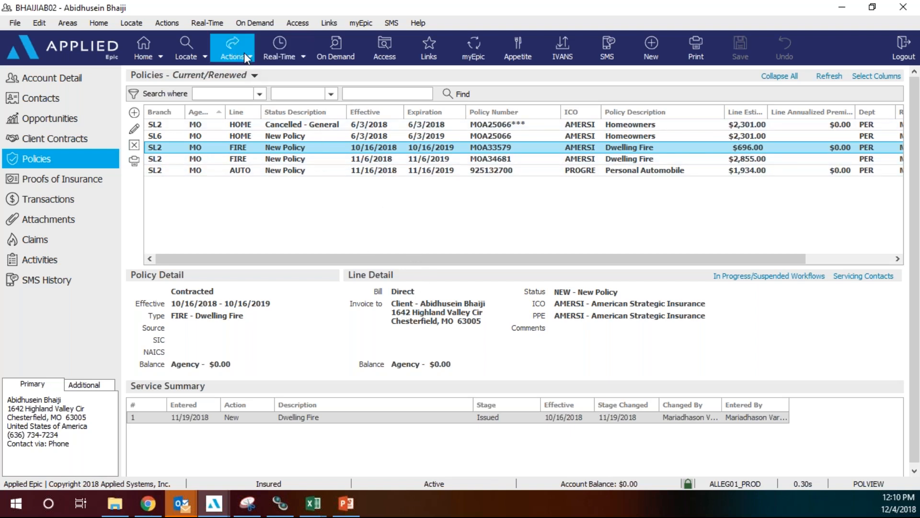
Start copying the 10/16/2018 Dwelling Fire policy to the current account under branch SL6.
{"action": "left_click", "coordinate": [245, 54]}
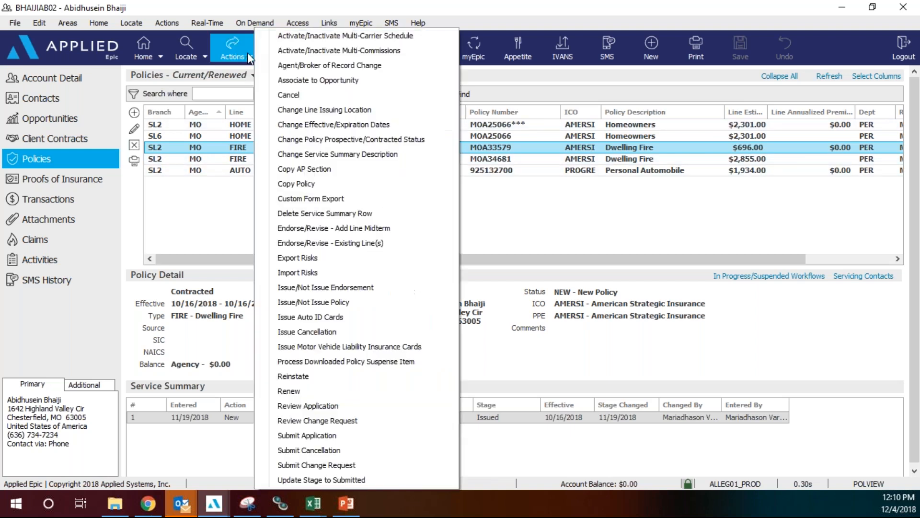
{"action": "left_click", "coordinate": [304, 187]}
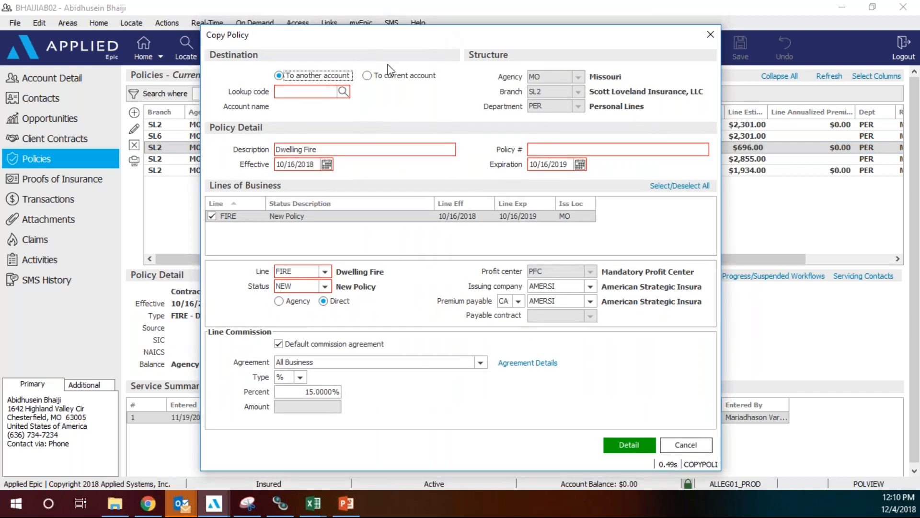
{"action": "left_click", "coordinate": [367, 76]}
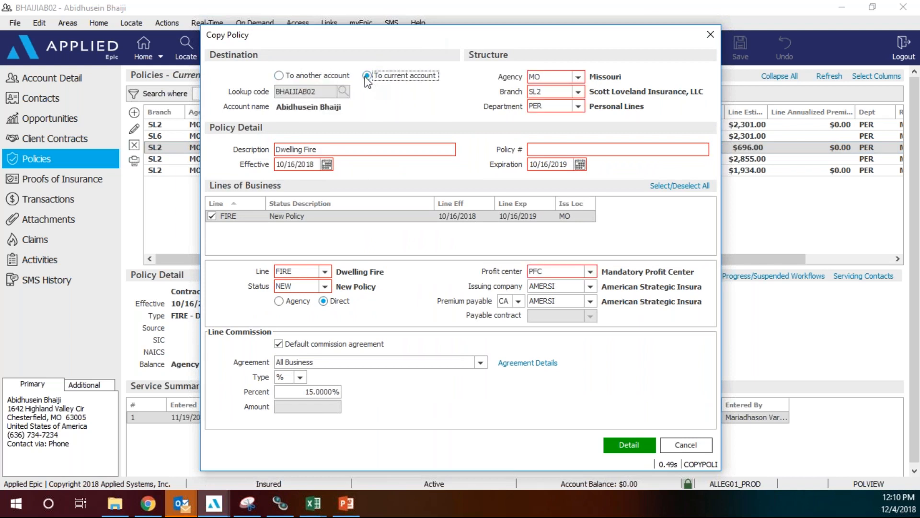
{"action": "left_click", "coordinate": [579, 92]}
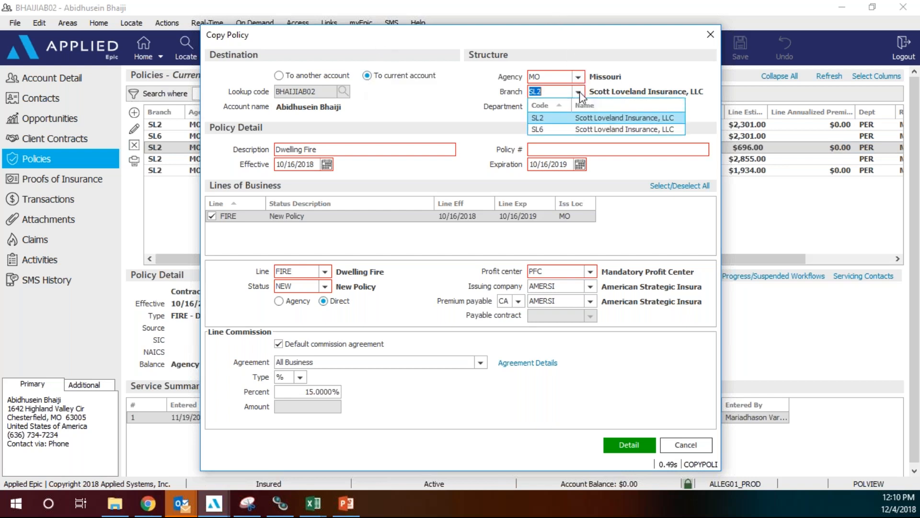
{"action": "left_click", "coordinate": [558, 130]}
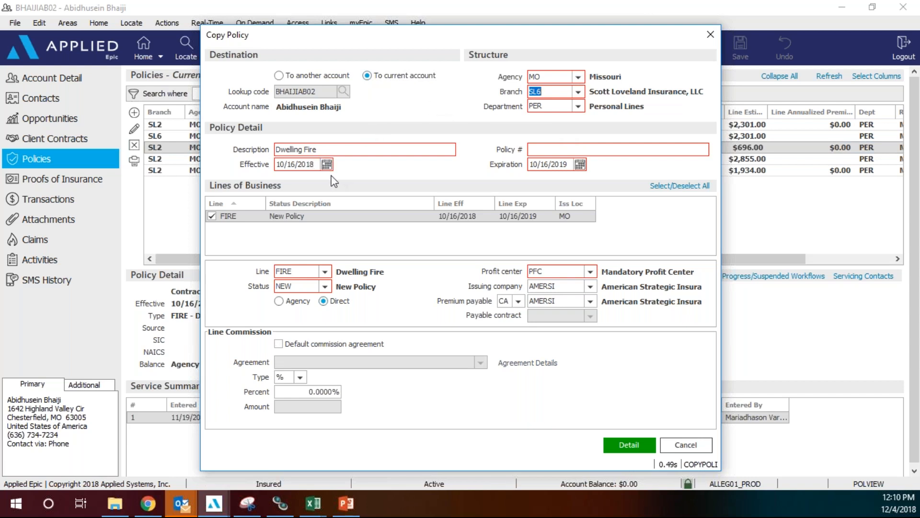
{"action": "left_click", "coordinate": [539, 151]}
{"action": "left_click_drag", "start_coordinate": [499, 36], "coordinate": [681, 43]}
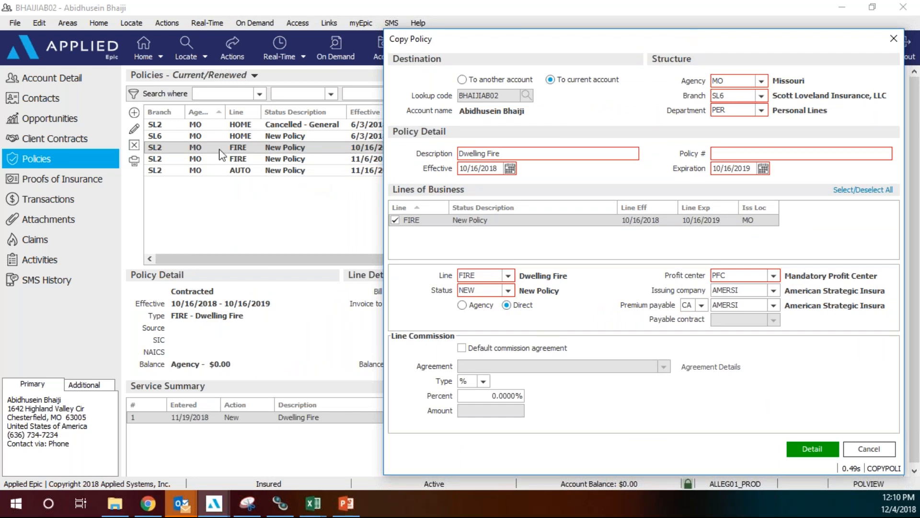
{"action": "left_click_drag", "start_coordinate": [528, 41], "coordinate": [388, 181]}
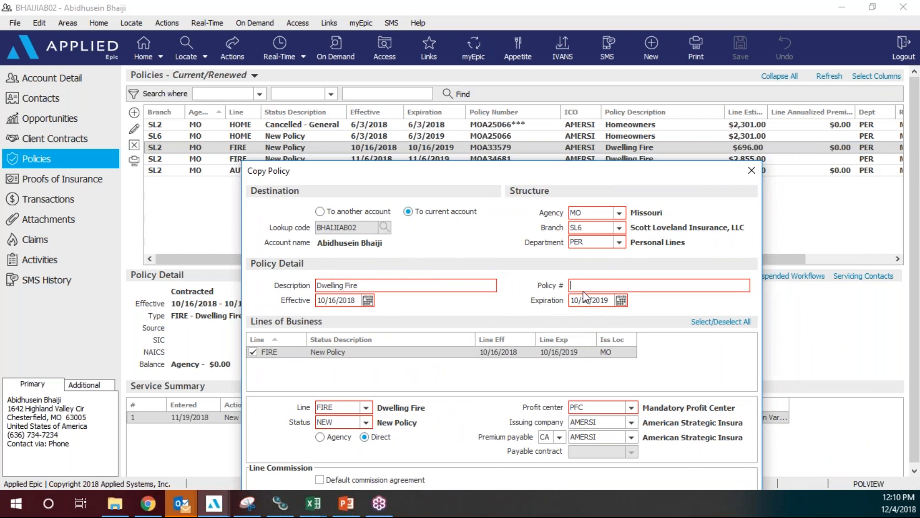
{"action": "left_click", "coordinate": [585, 285]}
{"action": "left_click_drag", "start_coordinate": [652, 171], "coordinate": [676, 54]}
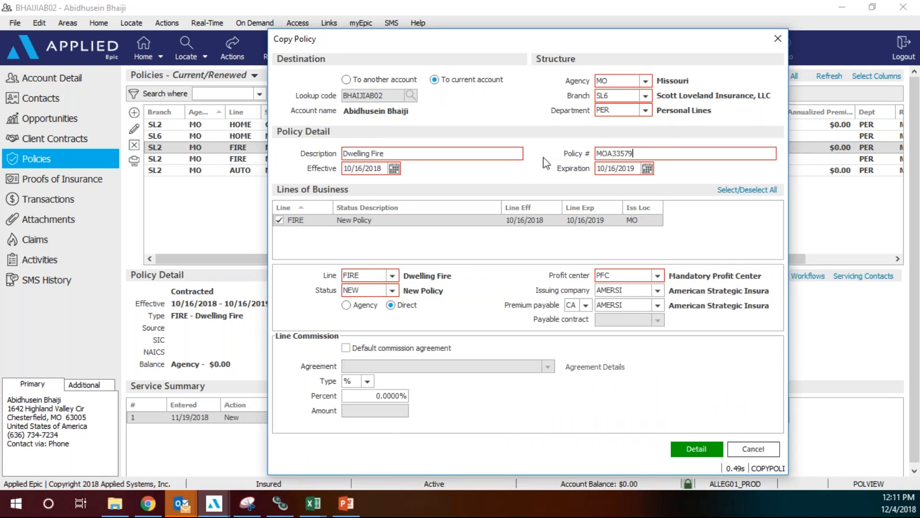
Apply the default commission agreement and proceed to the copied policy's details.
{"action": "left_click", "coordinate": [345, 348]}
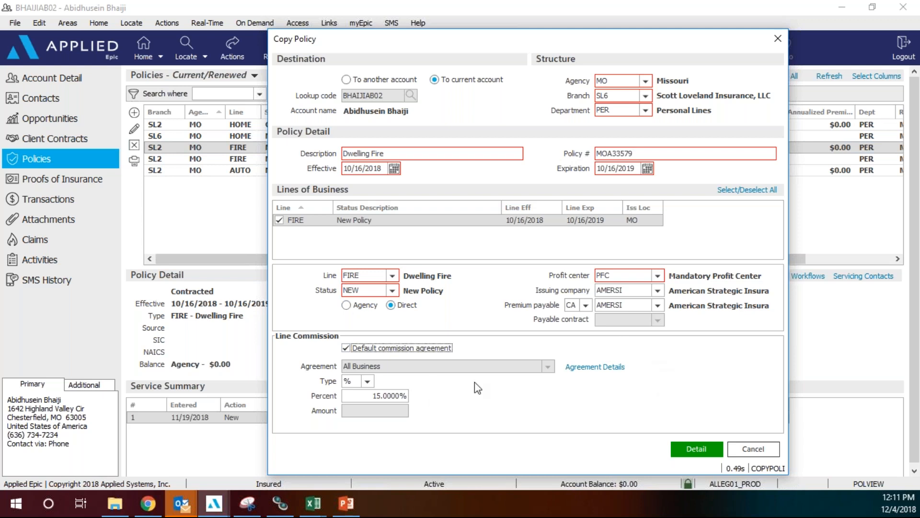
{"action": "left_click", "coordinate": [692, 449]}
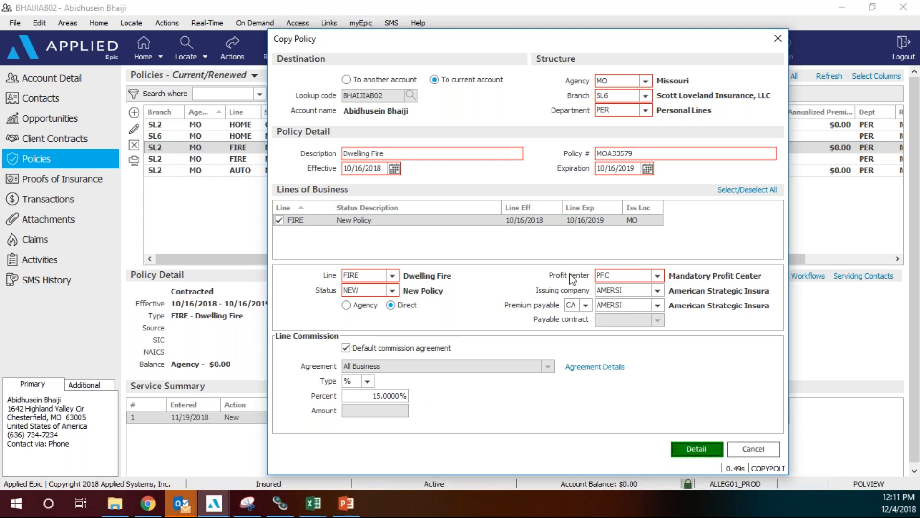
{"action": "key", "text": "Menu"}
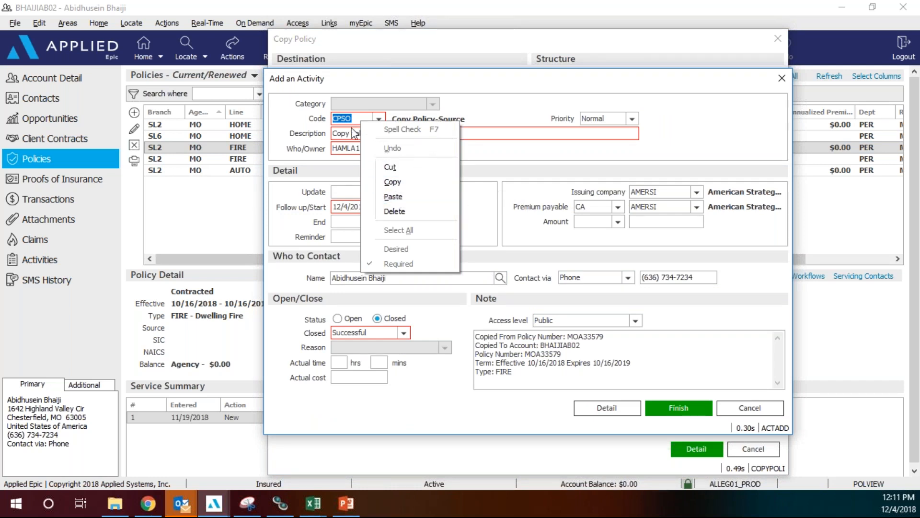
Dismiss the text menu and finish the CPSO and CPOR copy activities.
{"action": "left_click", "coordinate": [696, 133]}
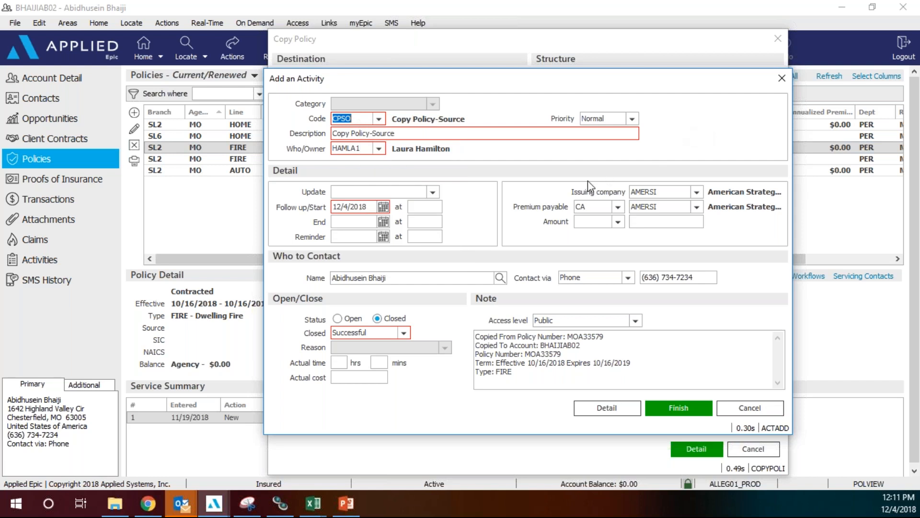
{"action": "left_click", "coordinate": [673, 414]}
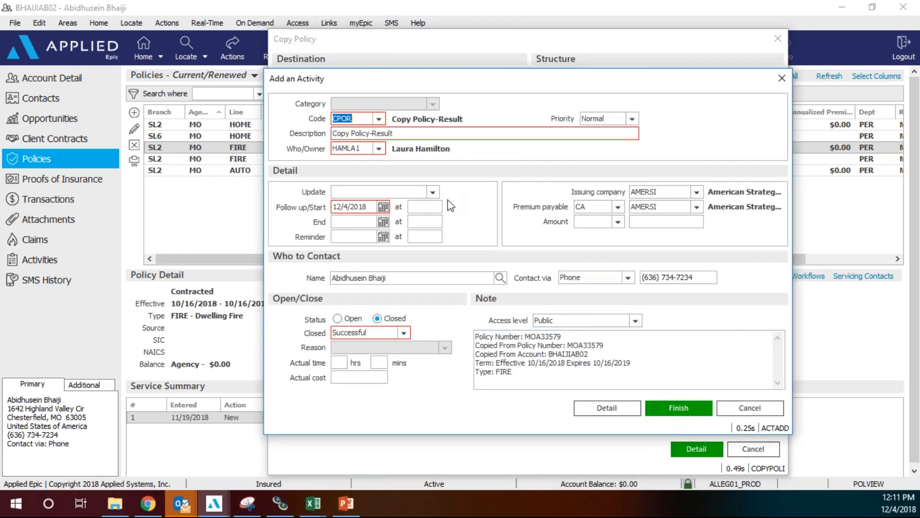
{"action": "left_click", "coordinate": [686, 415]}
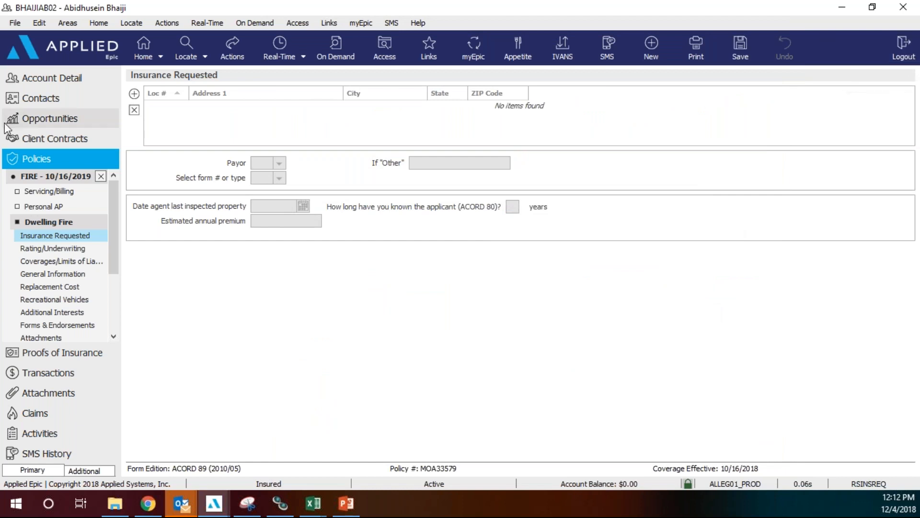
Close the SL6 dwelling fire copy and choose the Issue/Not Issue Policy action for it.
{"action": "left_click", "coordinate": [100, 177]}
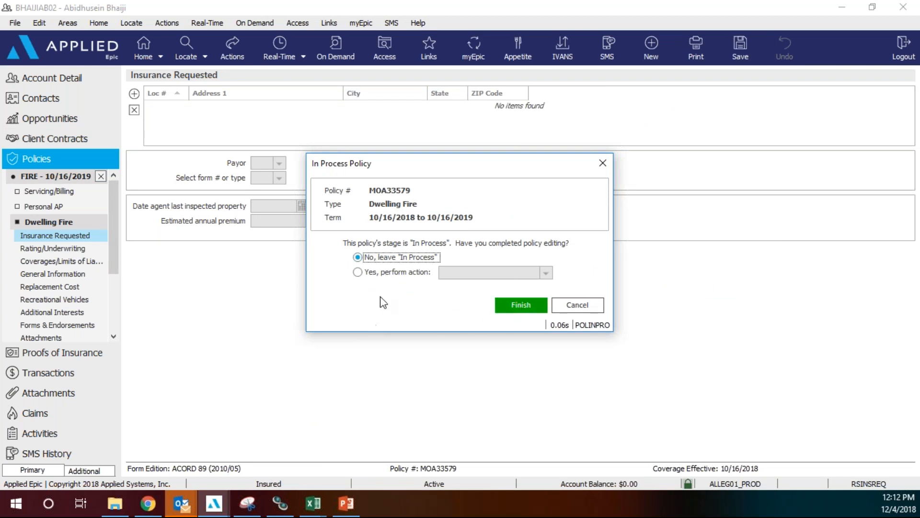
{"action": "left_click", "coordinate": [357, 273]}
{"action": "left_click", "coordinate": [517, 273]}
{"action": "left_click", "coordinate": [545, 273]}
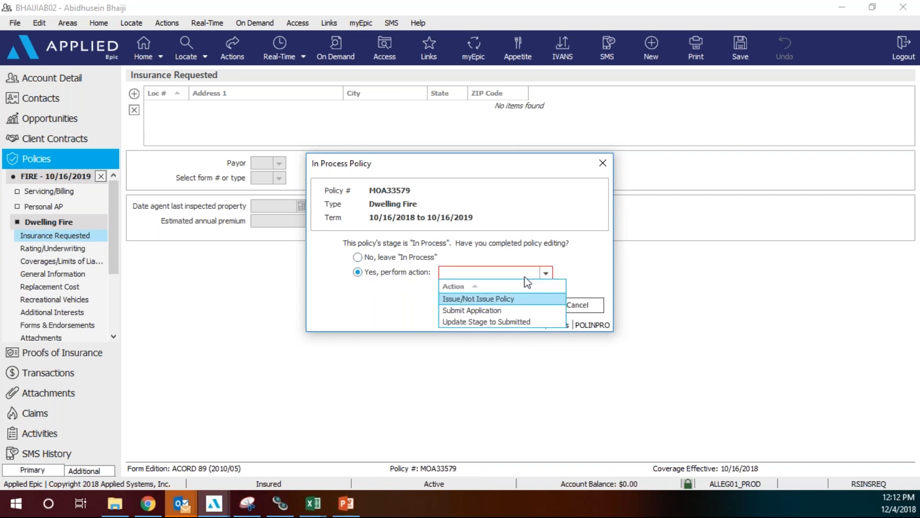
{"action": "left_click", "coordinate": [461, 300]}
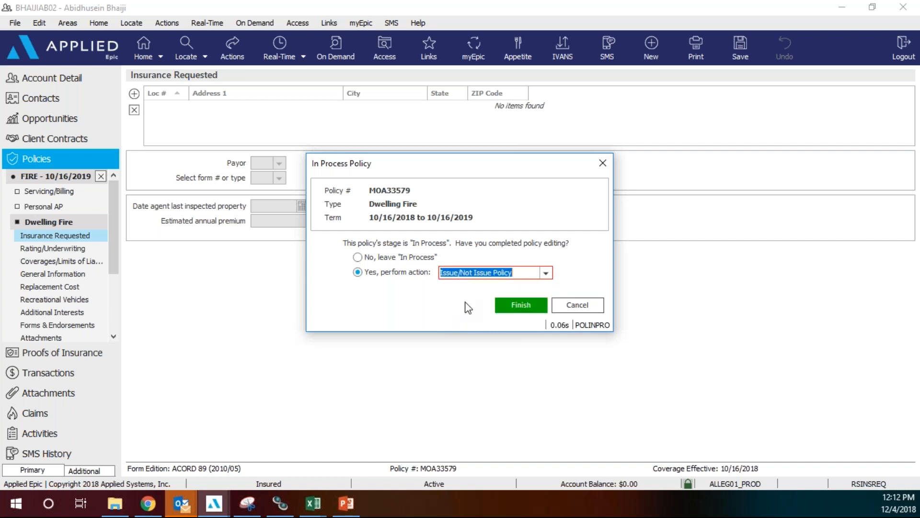
{"action": "left_click", "coordinate": [526, 302]}
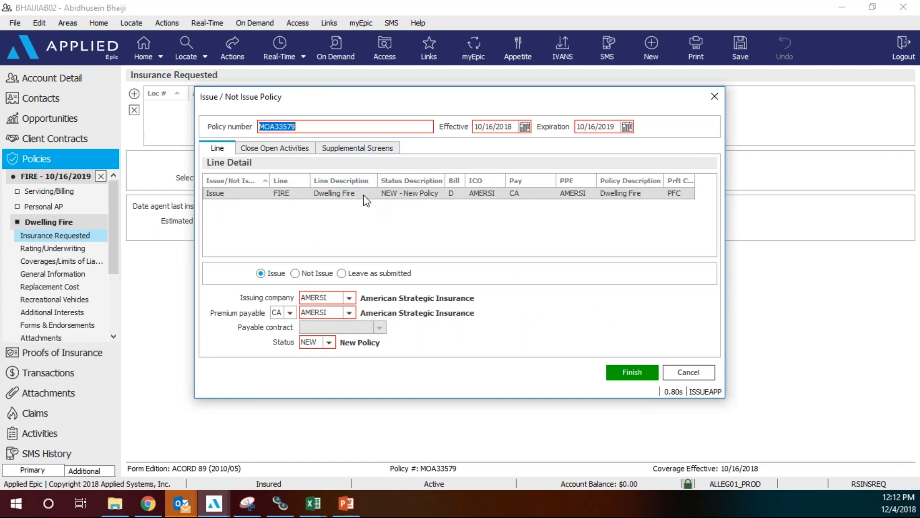
Issue the dwelling fire line and finish the Issue and Add an Activity dialogs.
{"action": "left_click", "coordinate": [632, 373]}
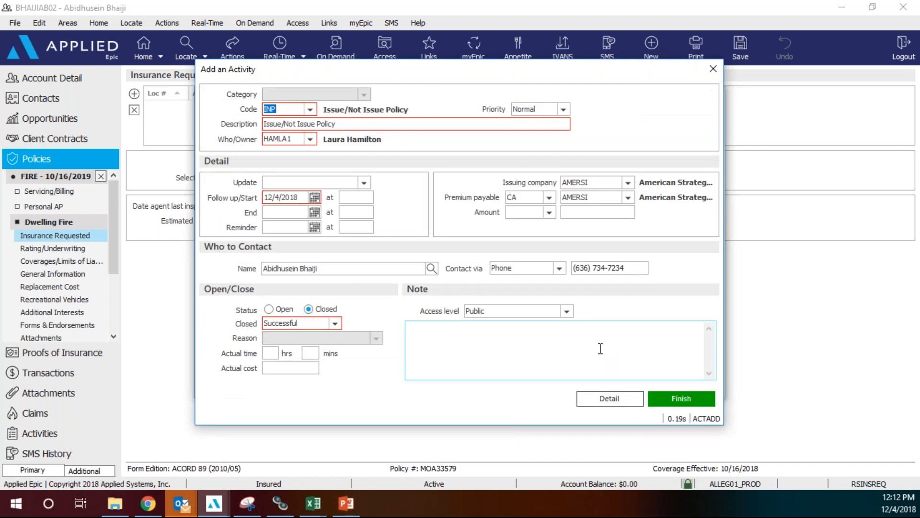
{"action": "left_click", "coordinate": [682, 400]}
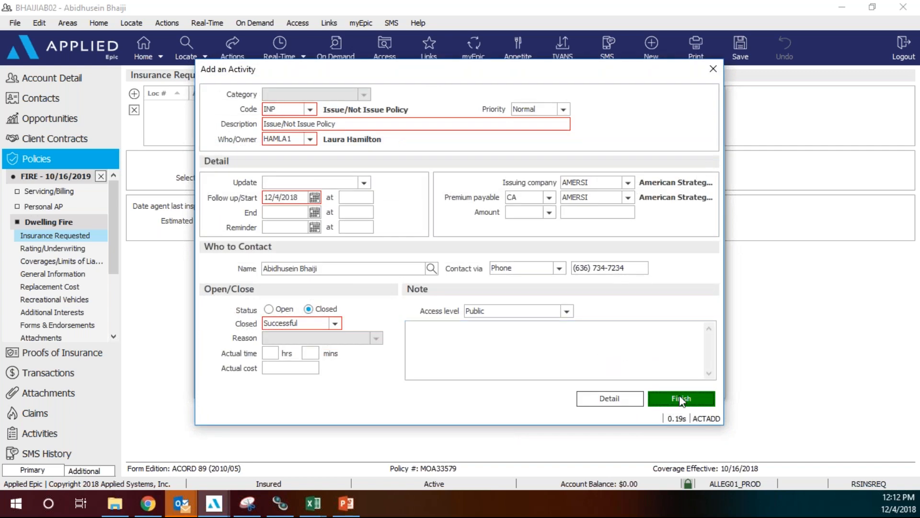
{"action": "left_click", "coordinate": [523, 305]}
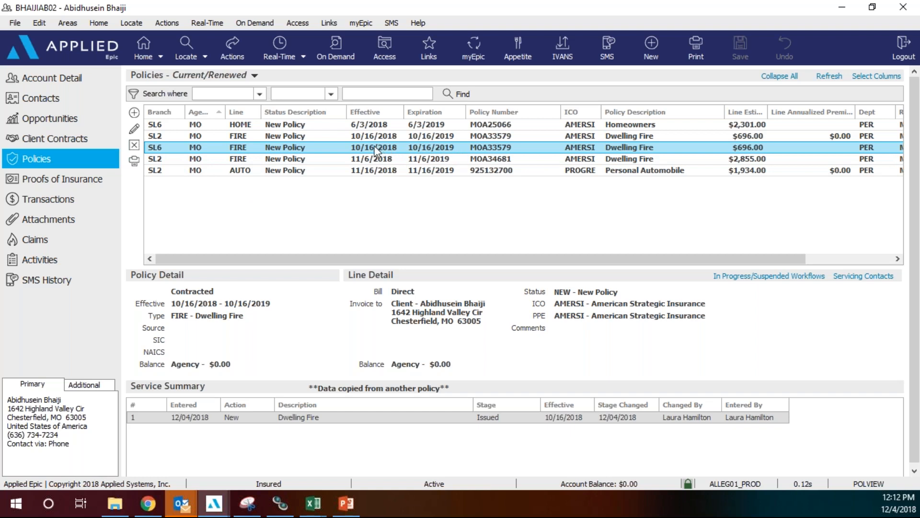
Select the original SL2 FIRE policy and start cancelling it from Actions.
{"action": "left_click", "coordinate": [283, 136]}
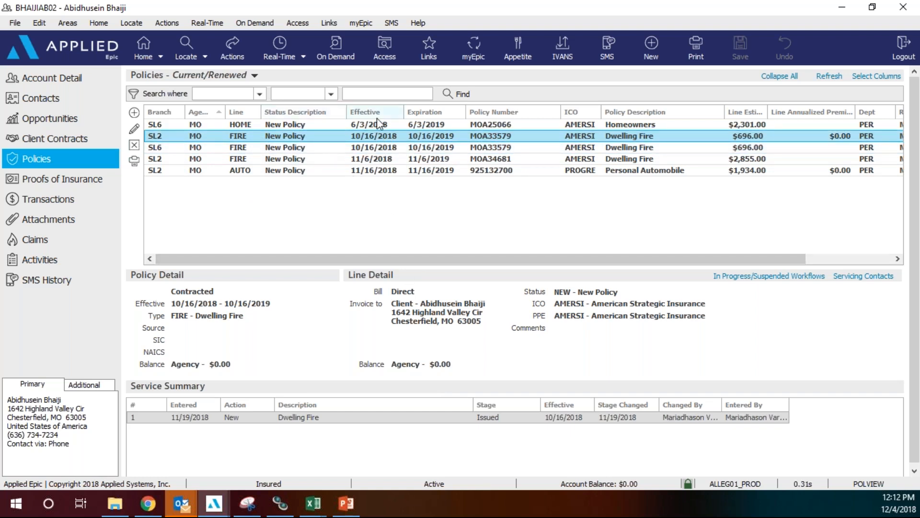
{"action": "left_click", "coordinate": [249, 52]}
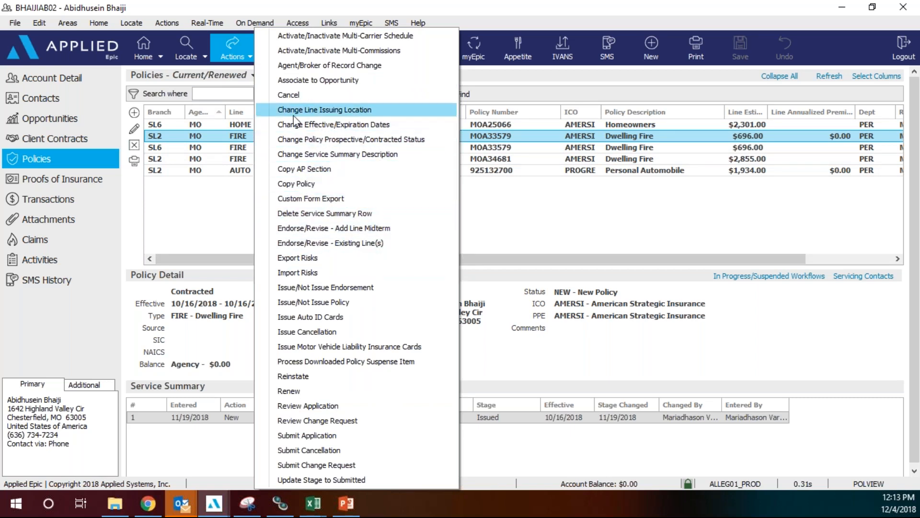
{"action": "left_click", "coordinate": [290, 96]}
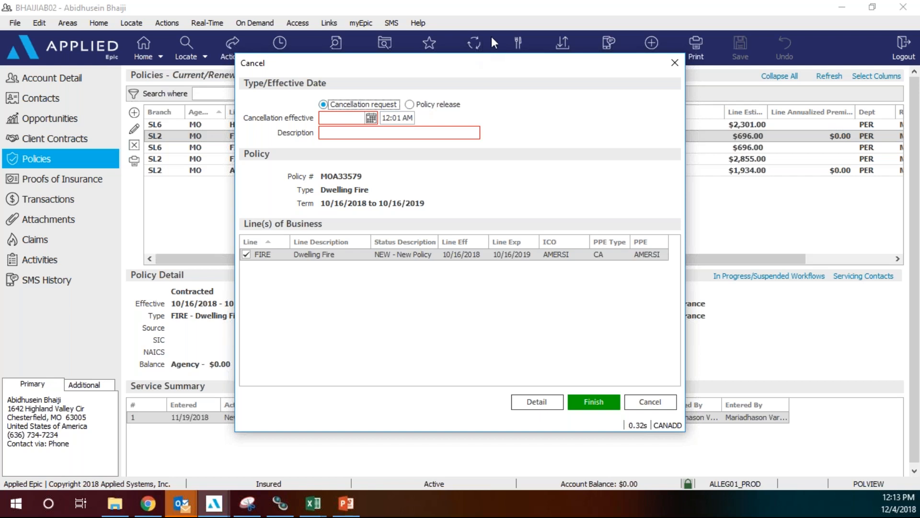
Enter cancellation effective date 10/16/2018 and the description 'wrong structure'.
{"action": "left_click_drag", "start_coordinate": [484, 75], "coordinate": [585, 220]}
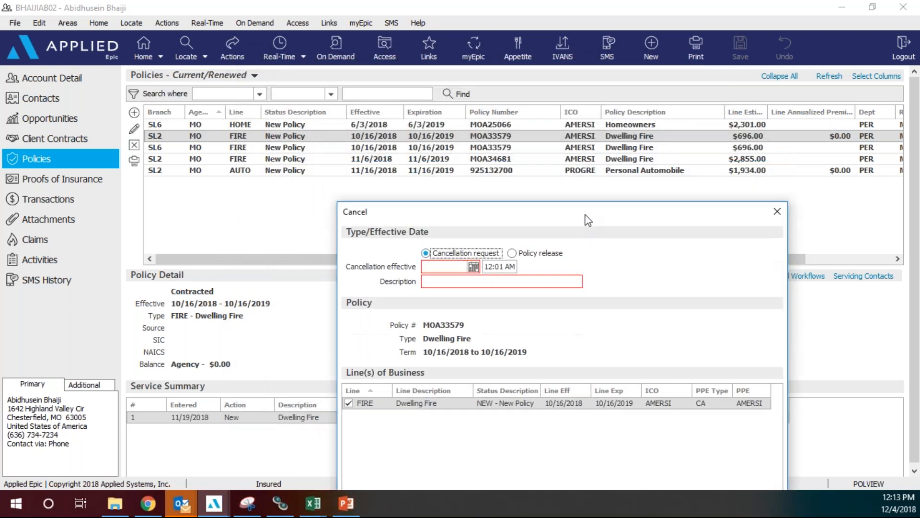
{"action": "left_click", "coordinate": [431, 264]}
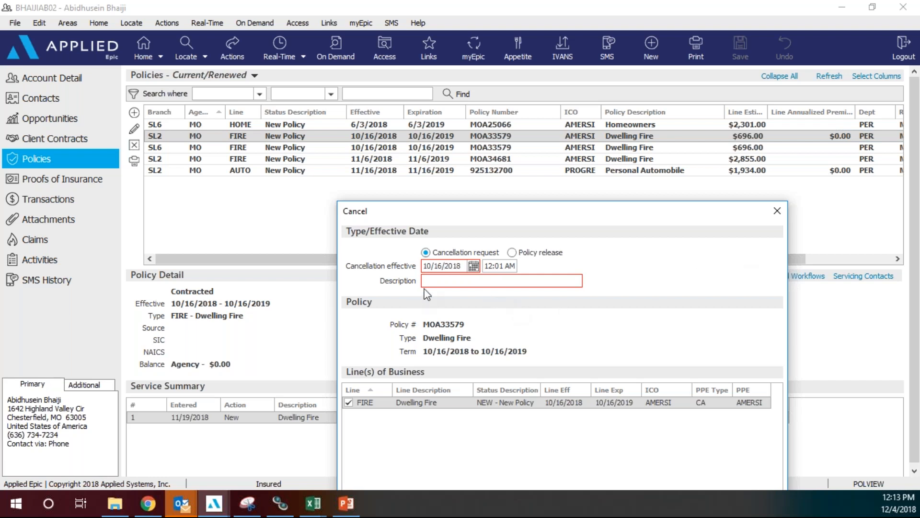
{"action": "left_click", "coordinate": [445, 279]}
{"action": "type", "text": "wrong structure"}
{"action": "left_click_drag", "start_coordinate": [678, 212], "coordinate": [686, 129]}
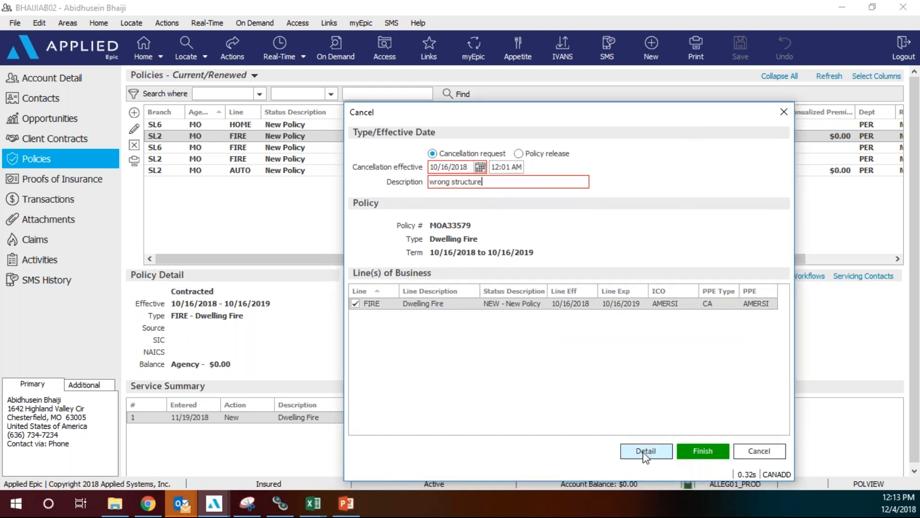
In the cancellation detail, set the activity status to Closed, finish, and confirm Yes.
{"action": "left_click", "coordinate": [646, 450]}
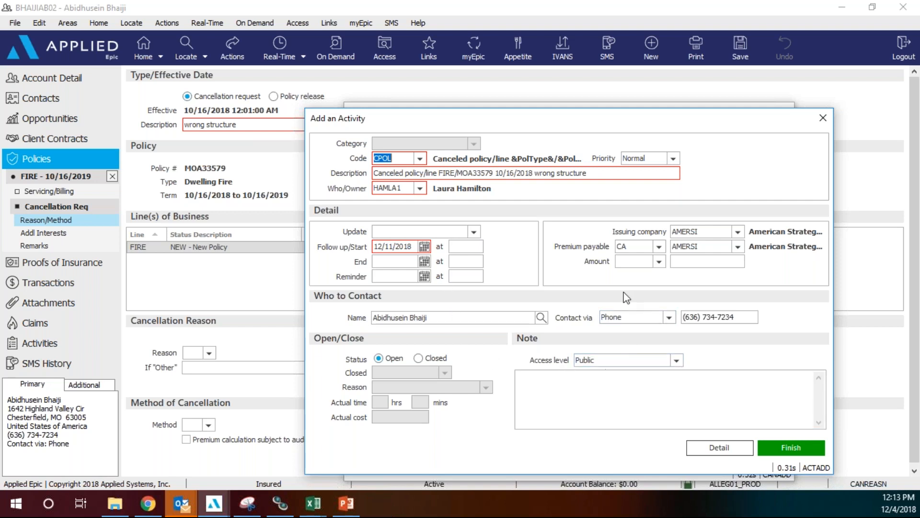
{"action": "left_click", "coordinate": [433, 358]}
{"action": "left_click", "coordinate": [766, 446]}
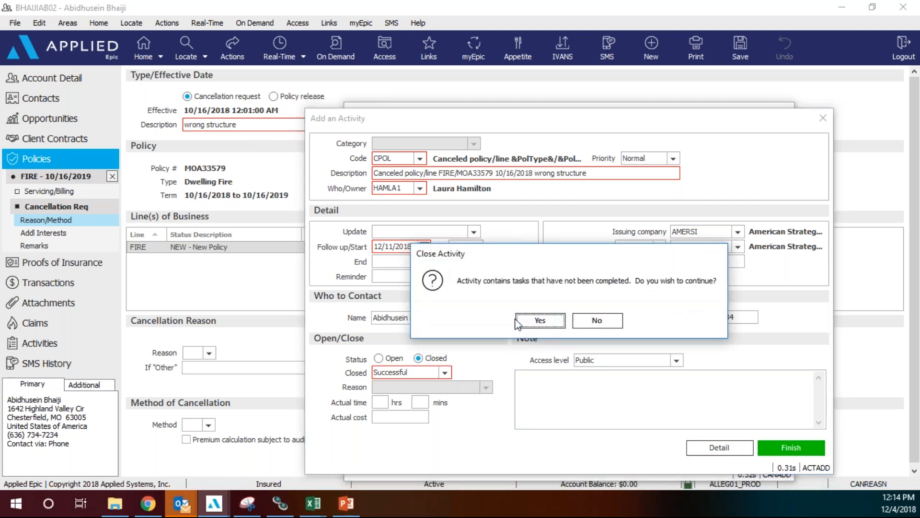
{"action": "left_click", "coordinate": [535, 323]}
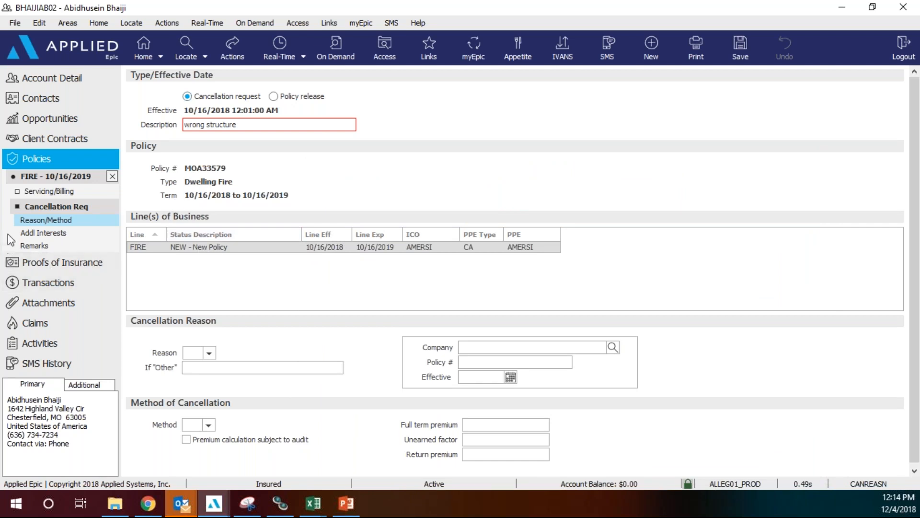
{"action": "left_click", "coordinate": [36, 189]}
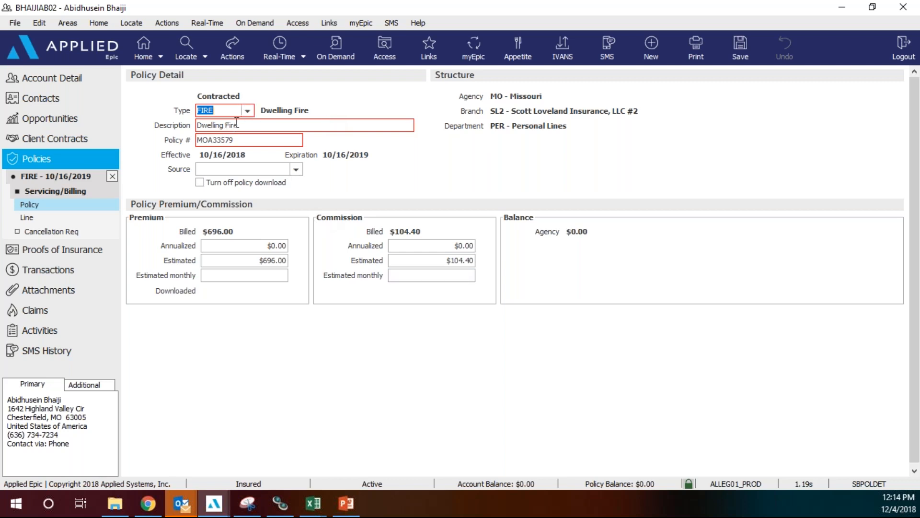
{"action": "left_click", "coordinate": [241, 140]}
{"action": "type", "text": "***"}
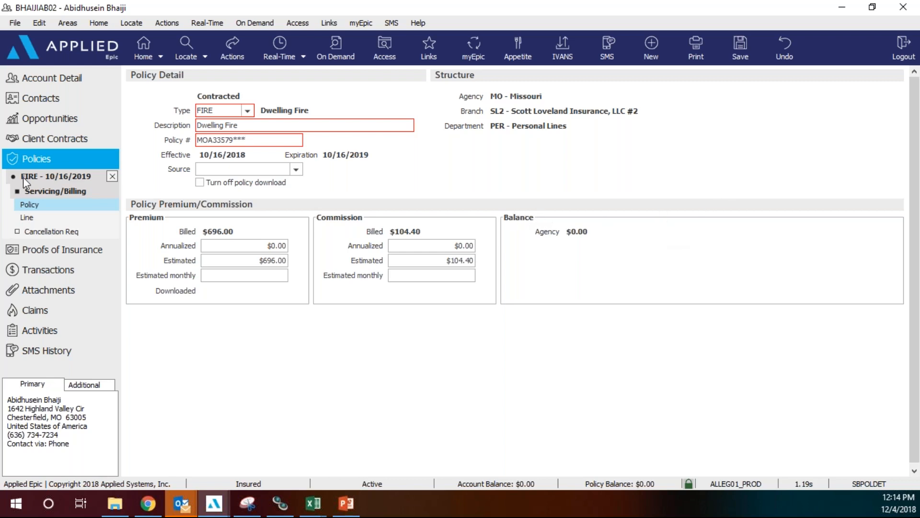
{"action": "left_click", "coordinate": [112, 177]}
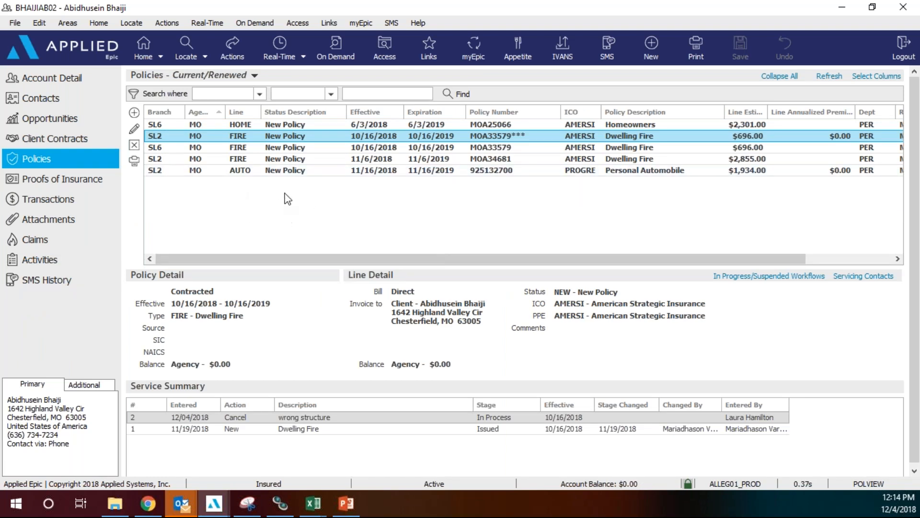
Issue the cancellation with the fire line status changed from NEW to CAN (Cancelled - General).
{"action": "left_click", "coordinate": [244, 52]}
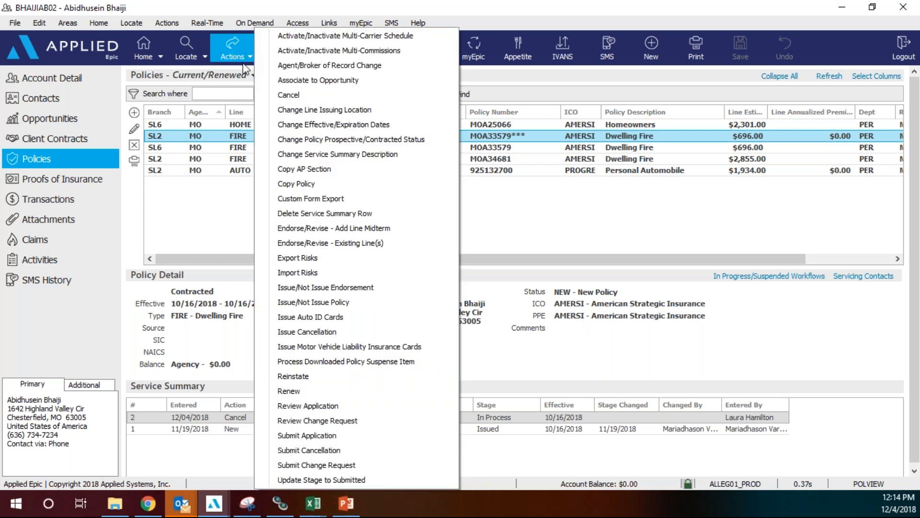
{"action": "left_click", "coordinate": [298, 332]}
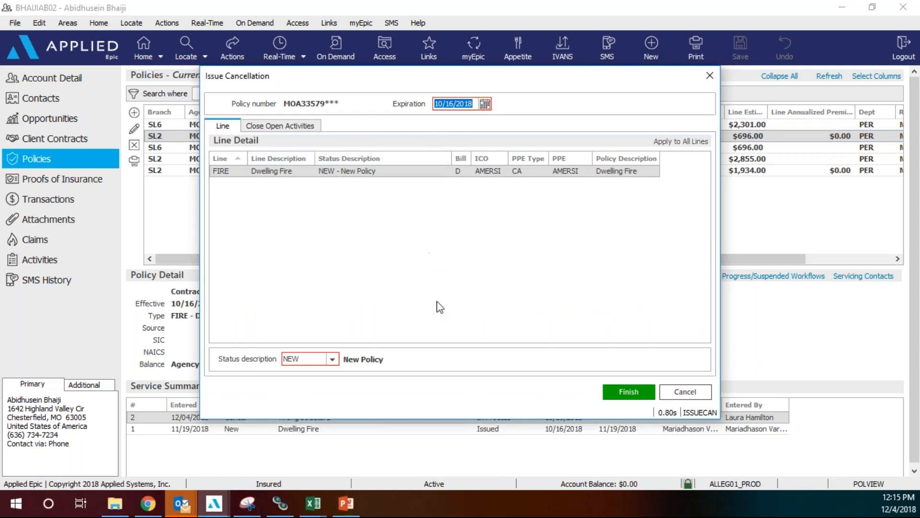
{"action": "left_click", "coordinate": [332, 359]}
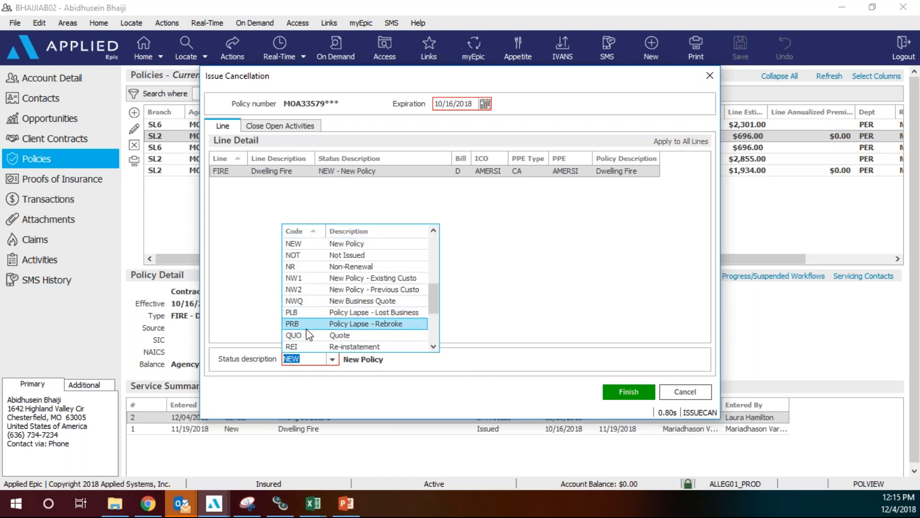
{"action": "scroll", "coordinate": [335, 319], "scroll_direction": "down", "scroll_amount": 1}
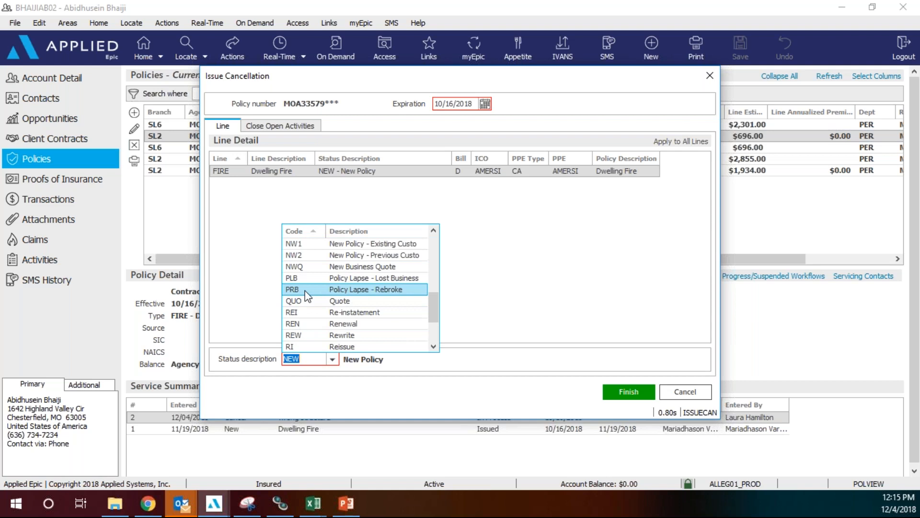
{"action": "type", "text": "CAN"}
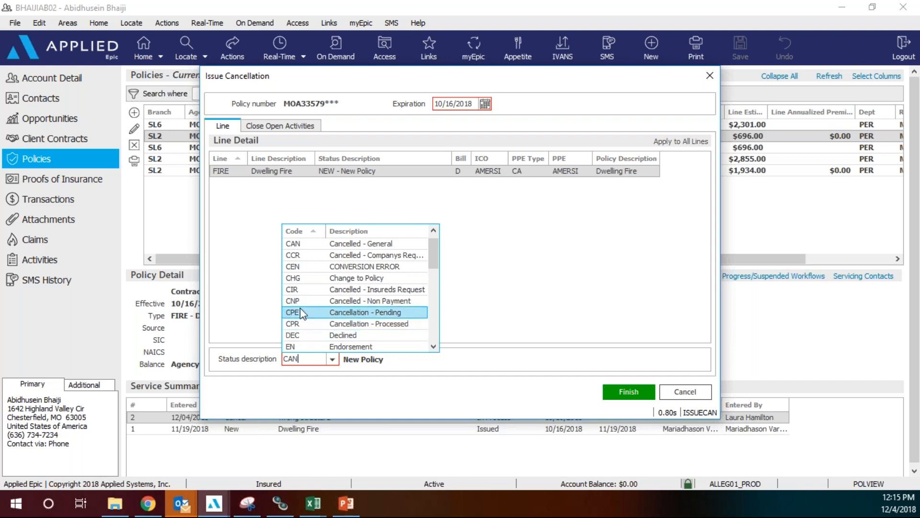
{"action": "left_click", "coordinate": [307, 244]}
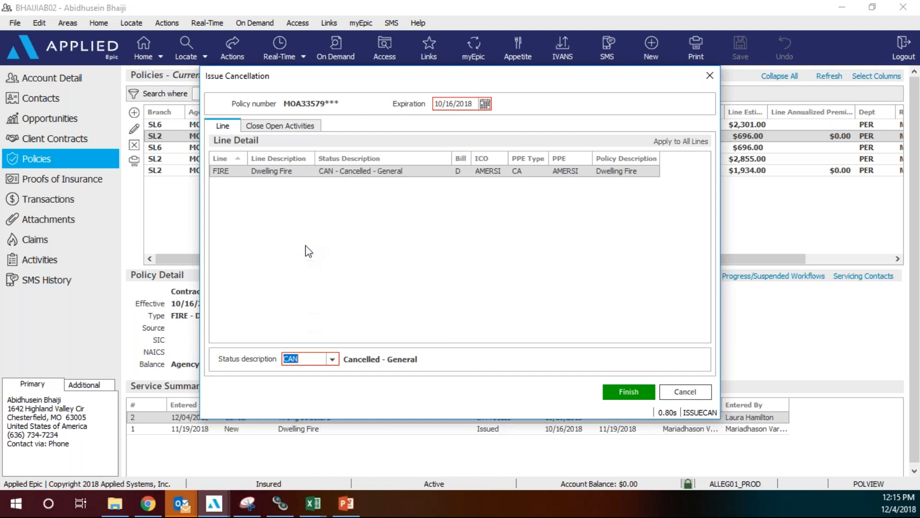
{"action": "left_click", "coordinate": [628, 395]}
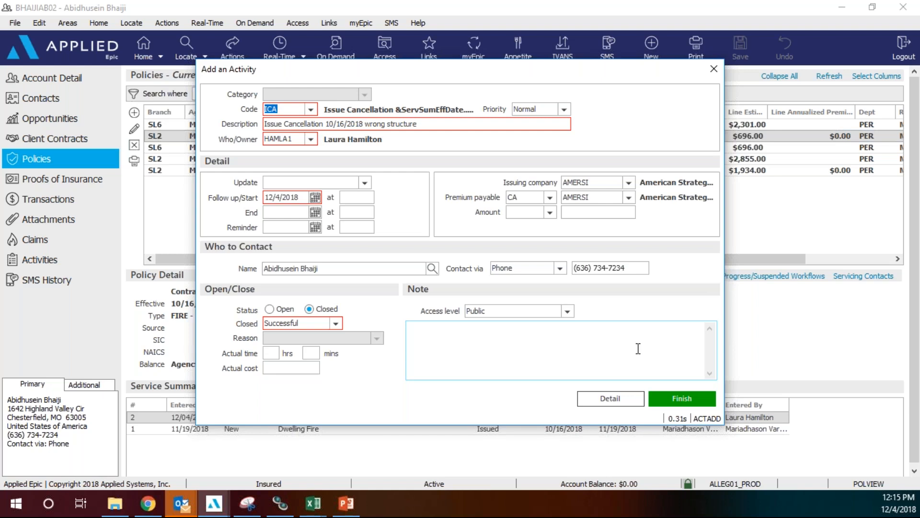
Save the ICA follow-up activity and return to the policy list.
{"action": "left_click", "coordinate": [683, 399]}
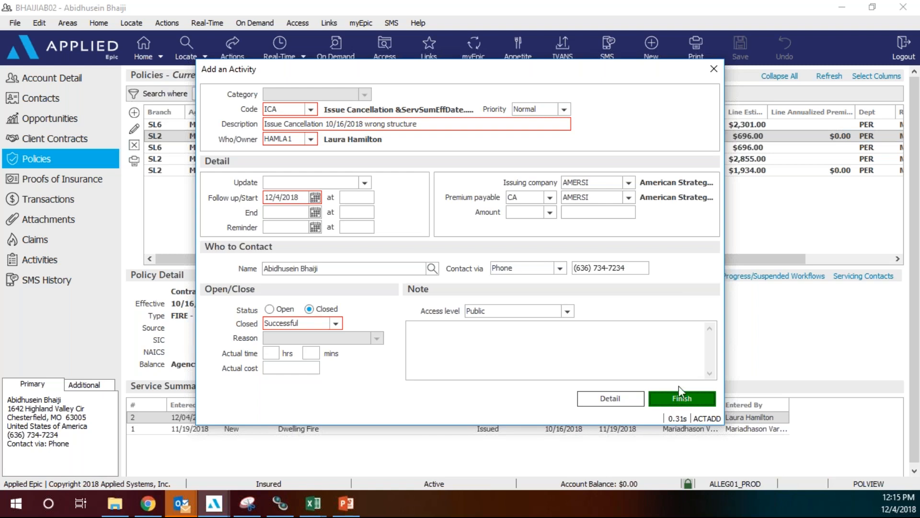
{"action": "left_click", "coordinate": [704, 390]}
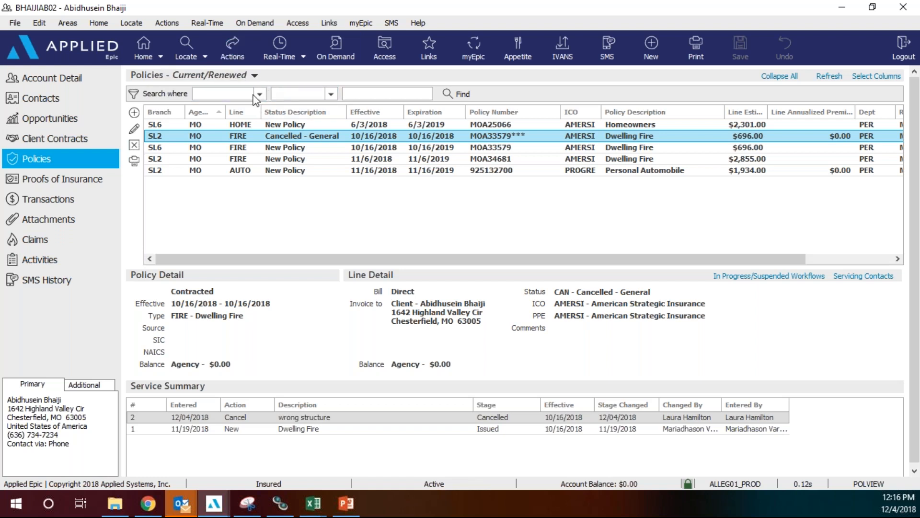
Switch to the Home dashboard and open Procedures from the left navigation.
{"action": "left_click", "coordinate": [160, 55]}
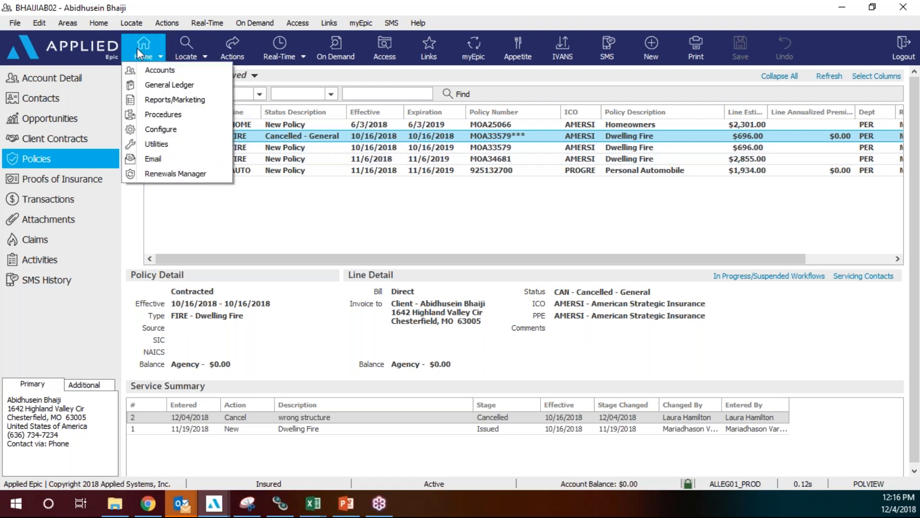
{"action": "left_click", "coordinate": [139, 48]}
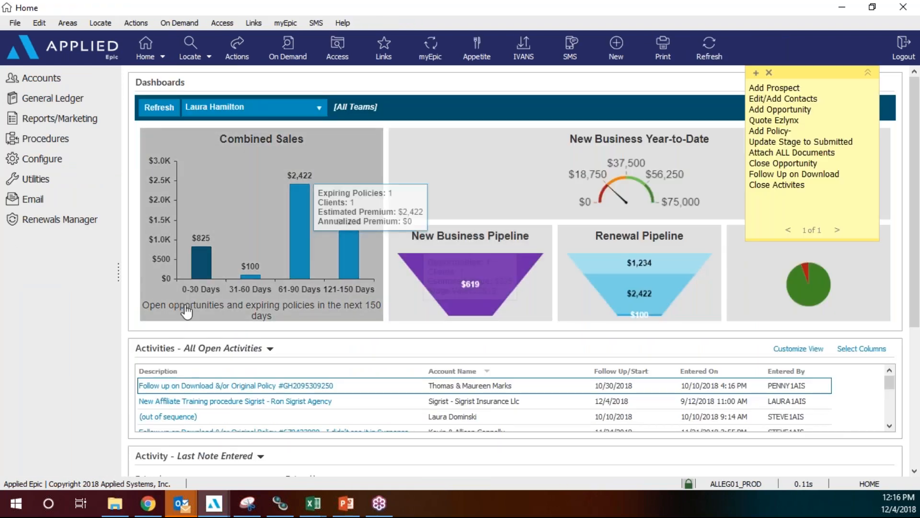
{"action": "left_click", "coordinate": [38, 139]}
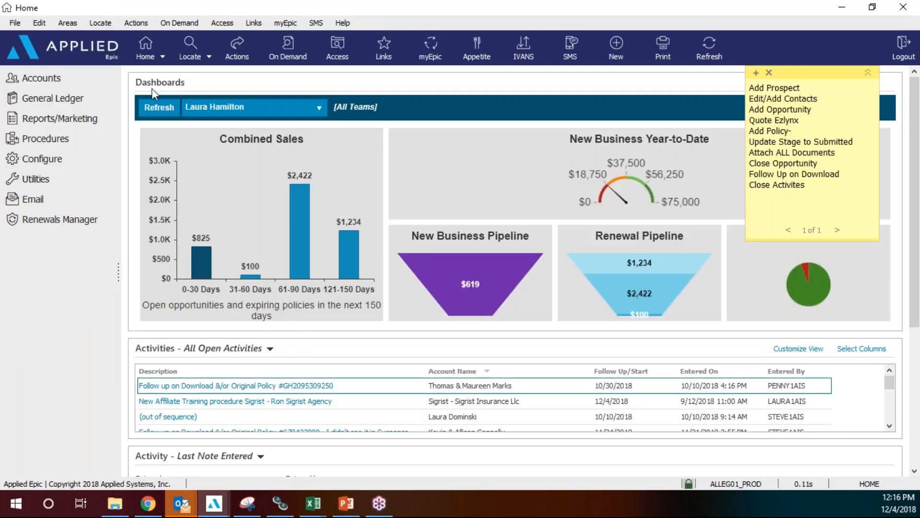
{"action": "left_click", "coordinate": [64, 137]}
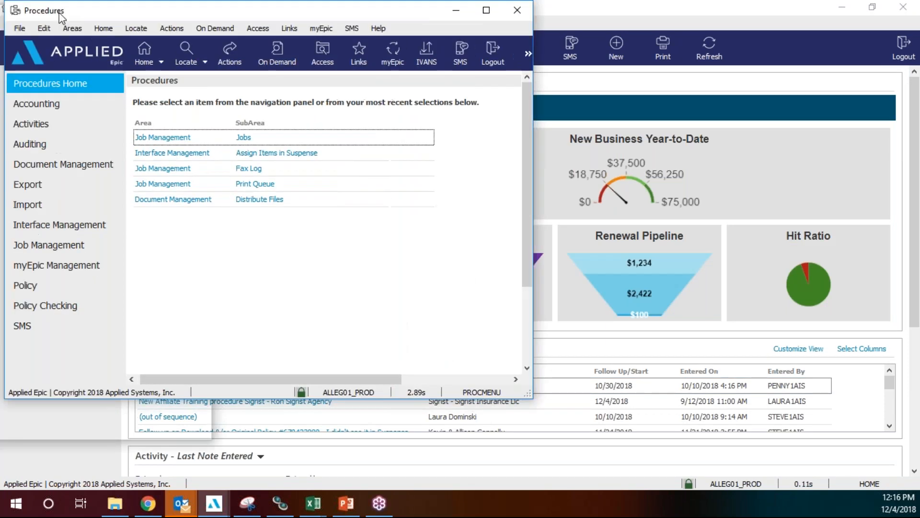
Maximize Procedures and run Interface Management > Assign Items in Suspense for Policies.
{"action": "left_click", "coordinate": [586, 17]}
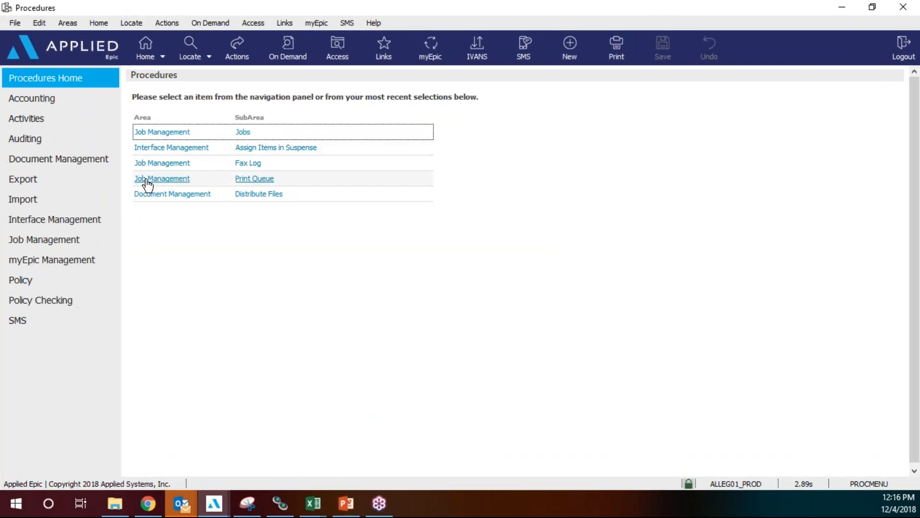
{"action": "left_click", "coordinate": [85, 218]}
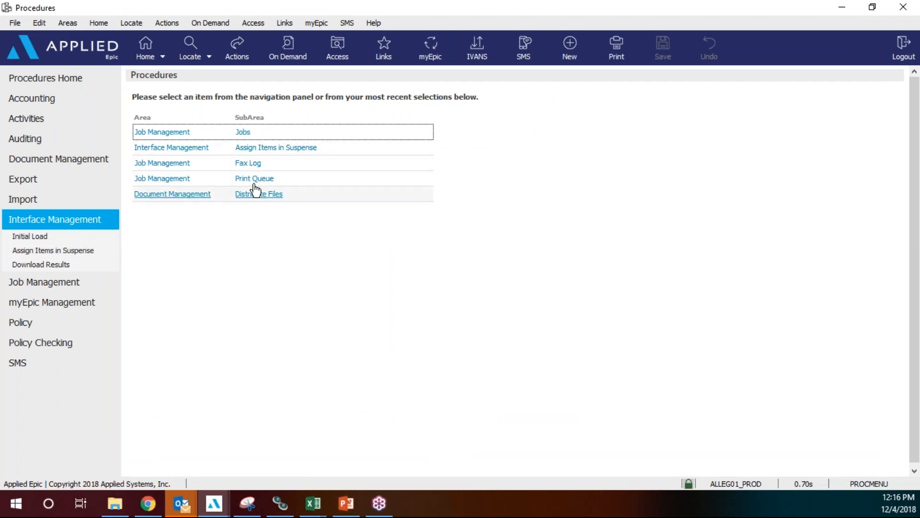
{"action": "left_click", "coordinate": [398, 148]}
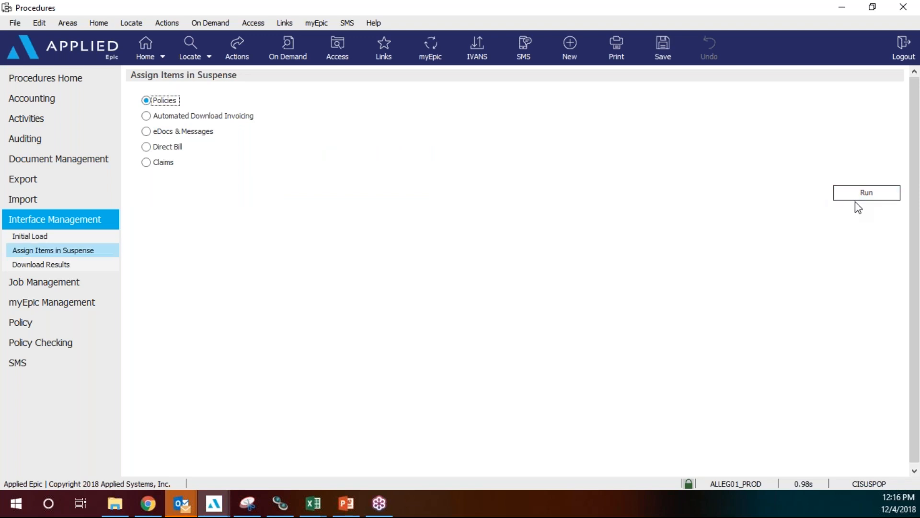
{"action": "left_click", "coordinate": [853, 196]}
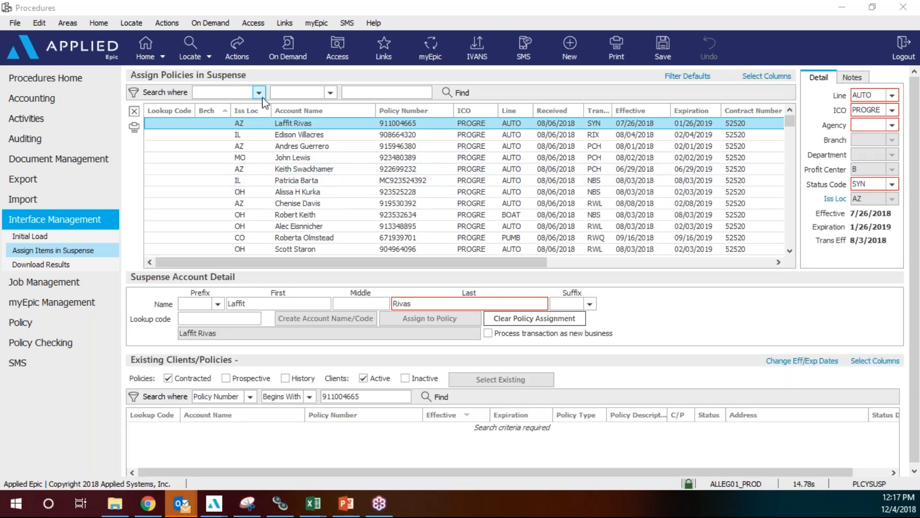
Search the suspense policies where Iss Loc equals MO.
{"action": "left_click", "coordinate": [260, 92]}
{"action": "scroll", "coordinate": [234, 153], "scroll_direction": "down", "scroll_amount": 1}
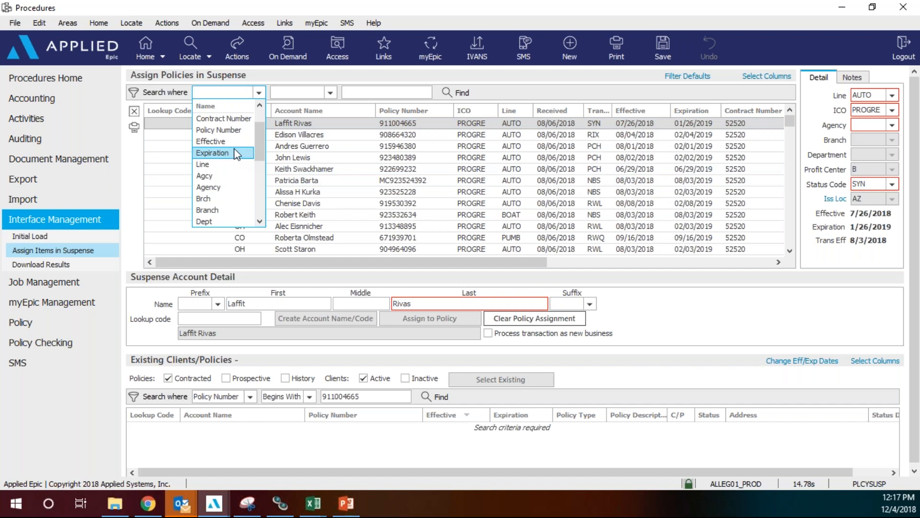
{"action": "scroll", "coordinate": [236, 152], "scroll_direction": "down", "scroll_amount": 3}
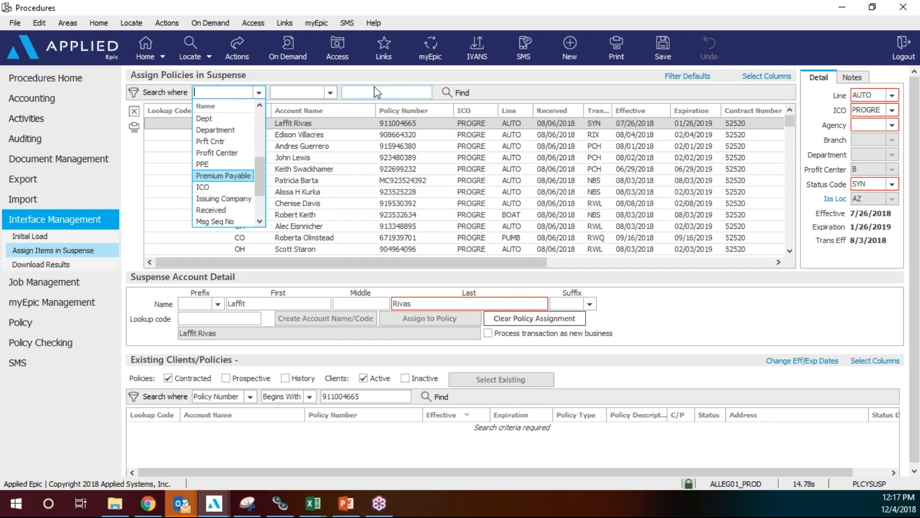
{"action": "left_click_drag", "start_coordinate": [263, 173], "coordinate": [258, 200]}
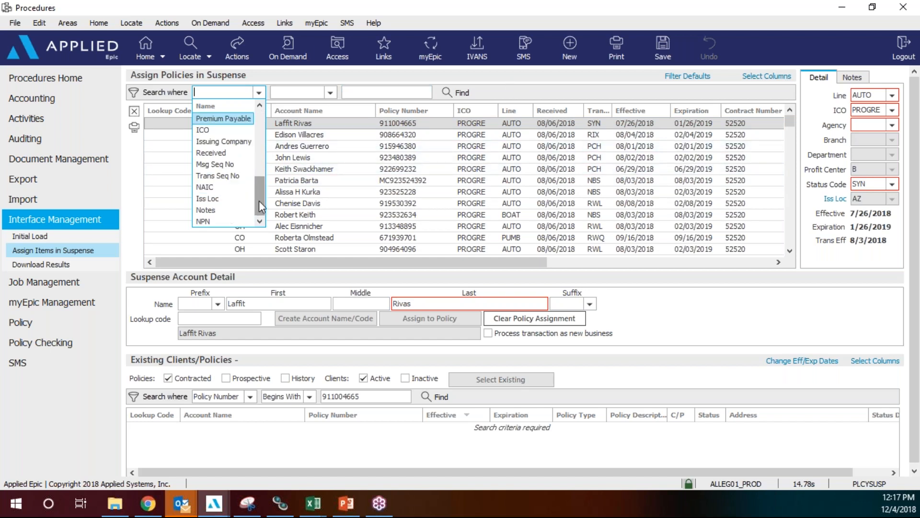
{"action": "left_click", "coordinate": [229, 200]}
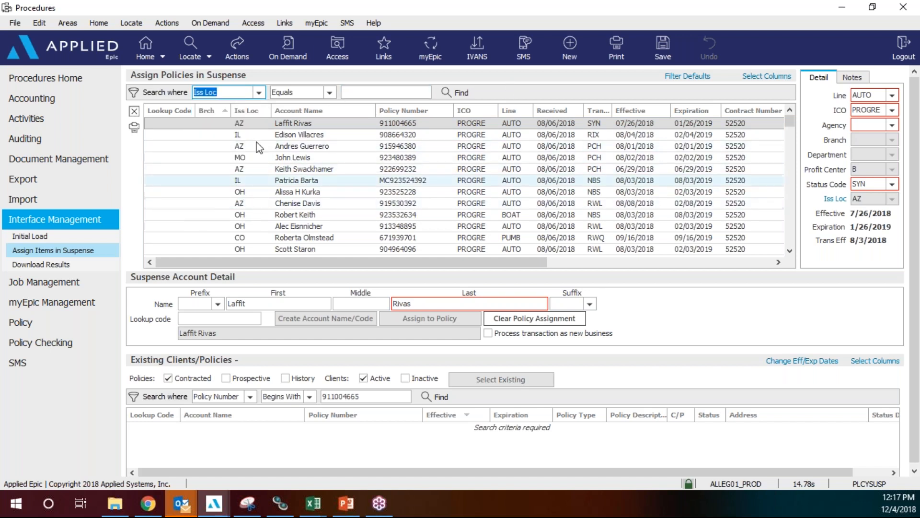
{"action": "left_click", "coordinate": [364, 93]}
{"action": "type", "text": "MO"}
{"action": "key", "text": "Return"}
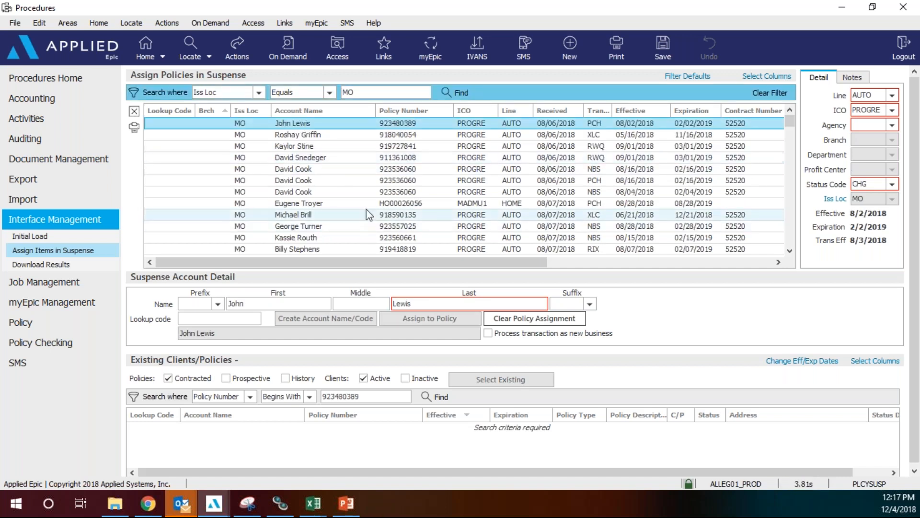
Scroll through the MO suspense policies, then restore the Procedures window and nudge it up.
{"action": "scroll", "coordinate": [438, 211], "scroll_direction": "down", "scroll_amount": 1}
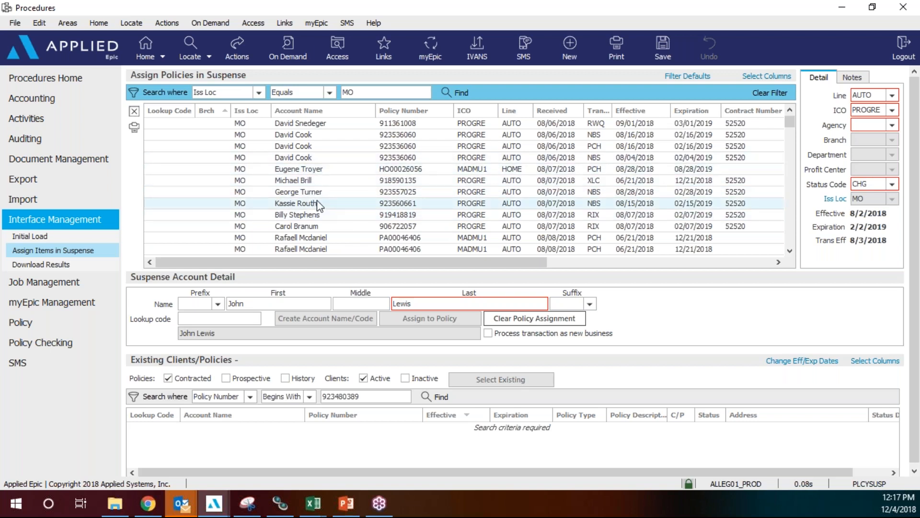
{"action": "scroll", "coordinate": [318, 205], "scroll_direction": "down", "scroll_amount": 4}
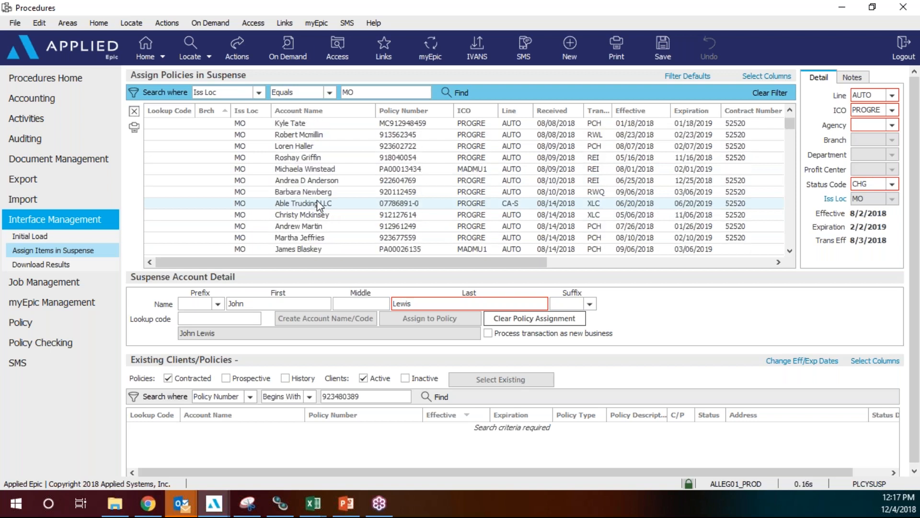
{"action": "scroll", "coordinate": [318, 199], "scroll_direction": "down", "scroll_amount": 4}
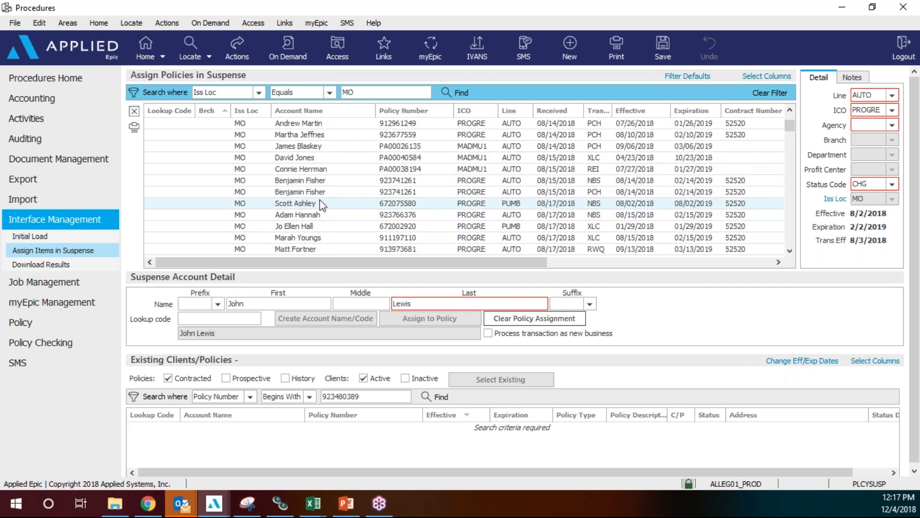
{"action": "scroll", "coordinate": [322, 205], "scroll_direction": "down", "scroll_amount": 9}
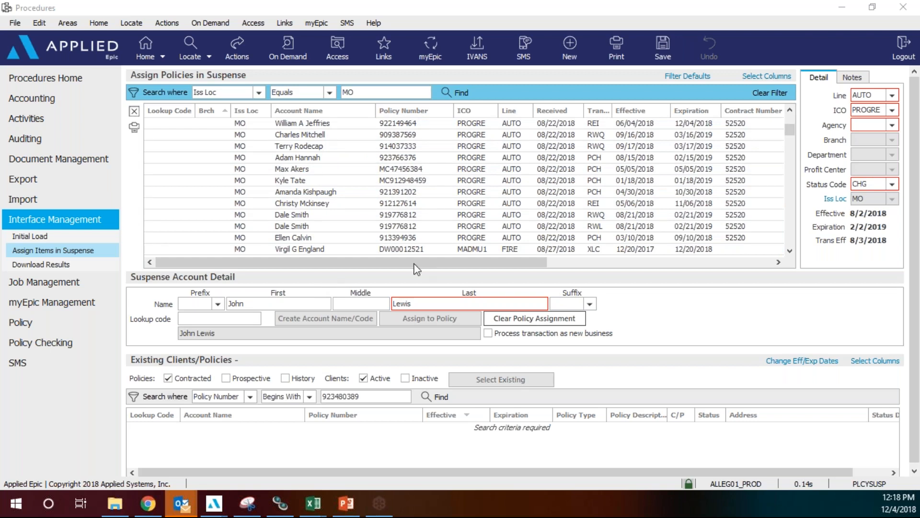
{"action": "double_click", "coordinate": [698, 14]}
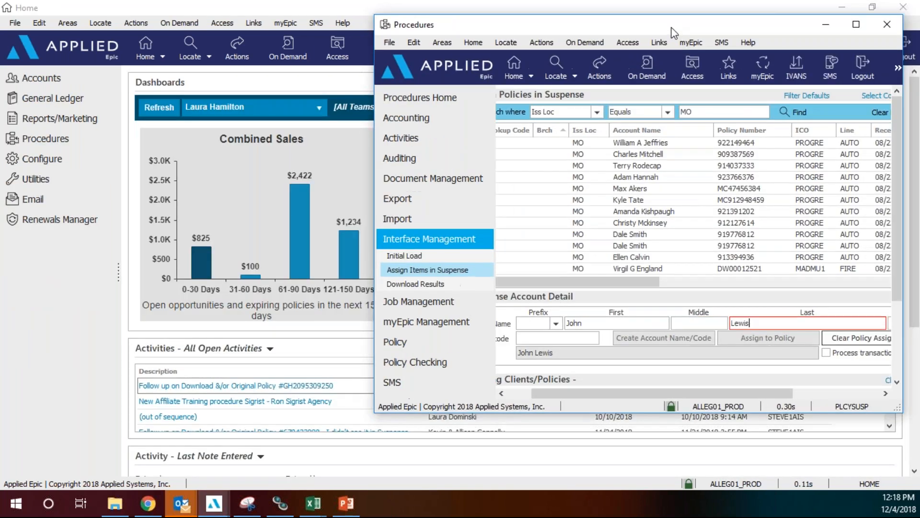
{"action": "left_click_drag", "start_coordinate": [672, 27], "coordinate": [672, 14]}
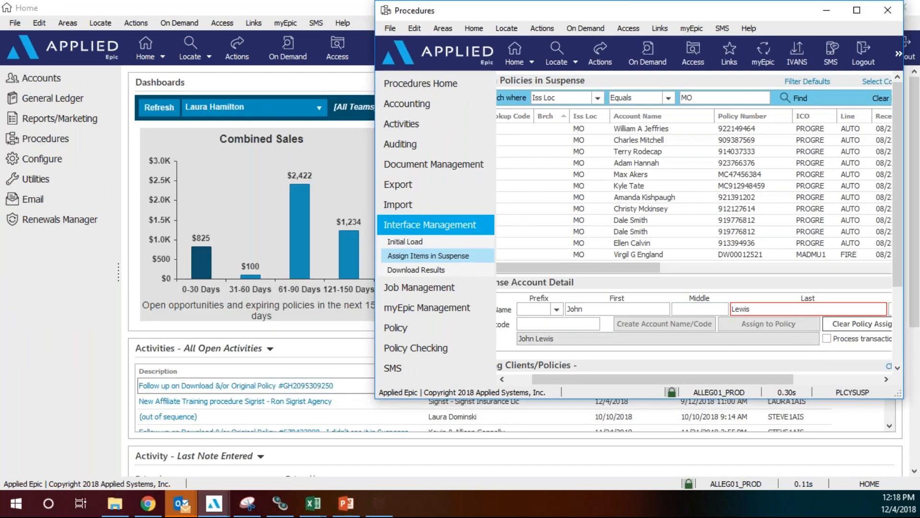